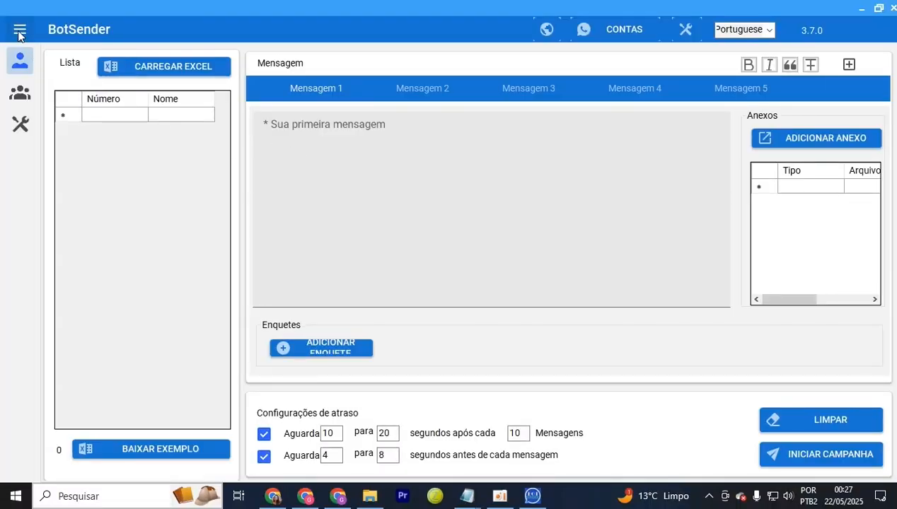
# Switch between group-sending and individual-number sending via the navigation drawer, ending on individual numbers
pyautogui.click(20, 31)
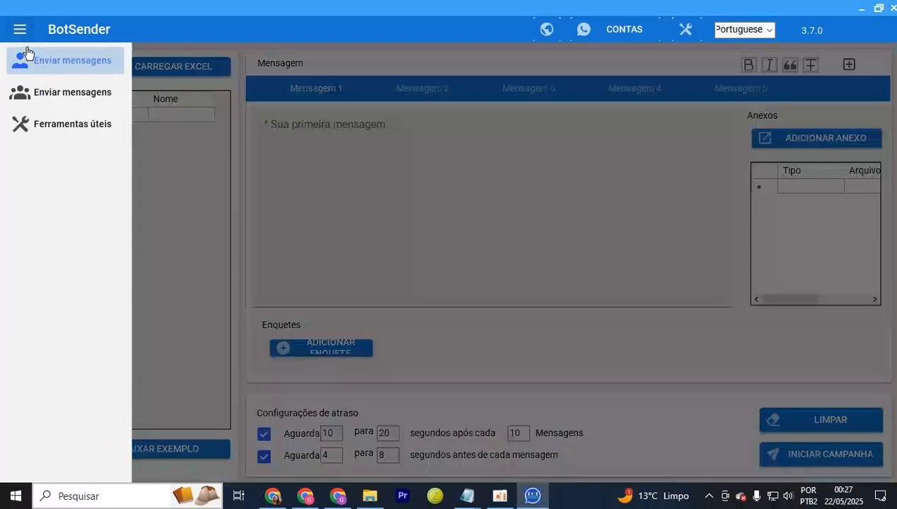
pyautogui.click(427, 141)
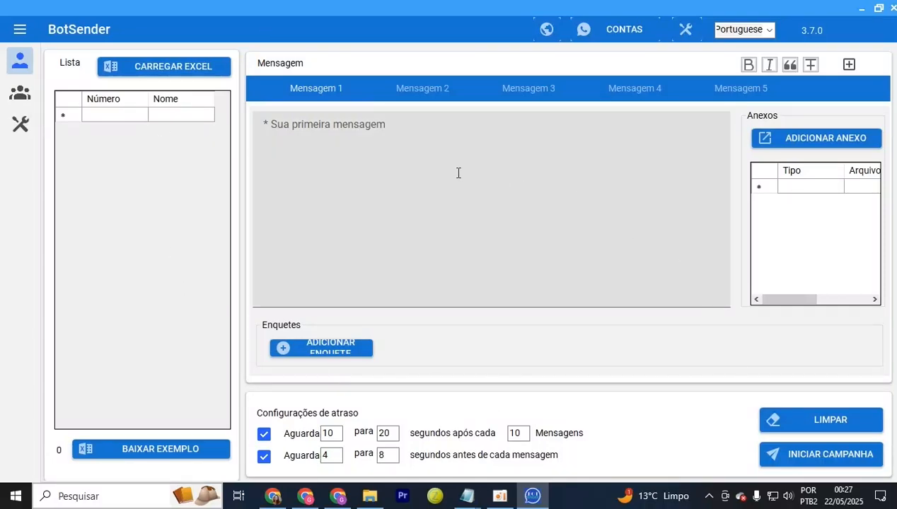
pyautogui.click(28, 29)
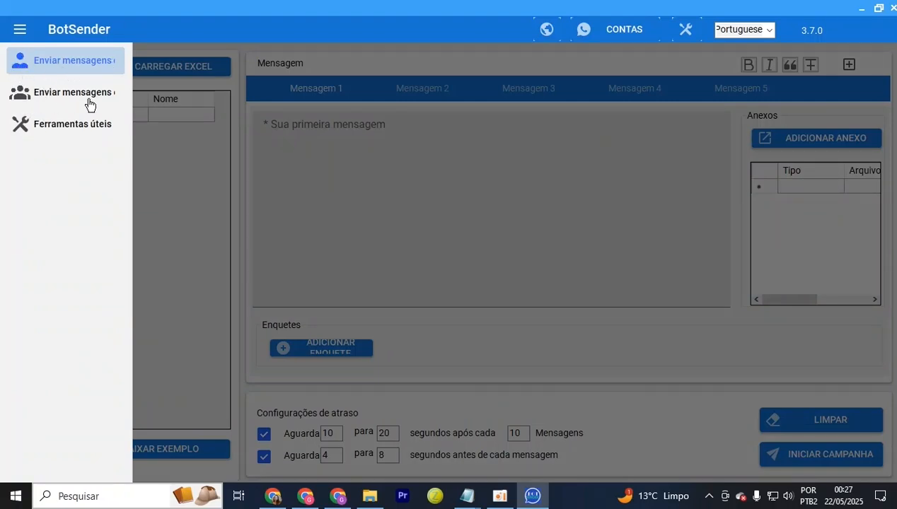
pyautogui.click(66, 98)
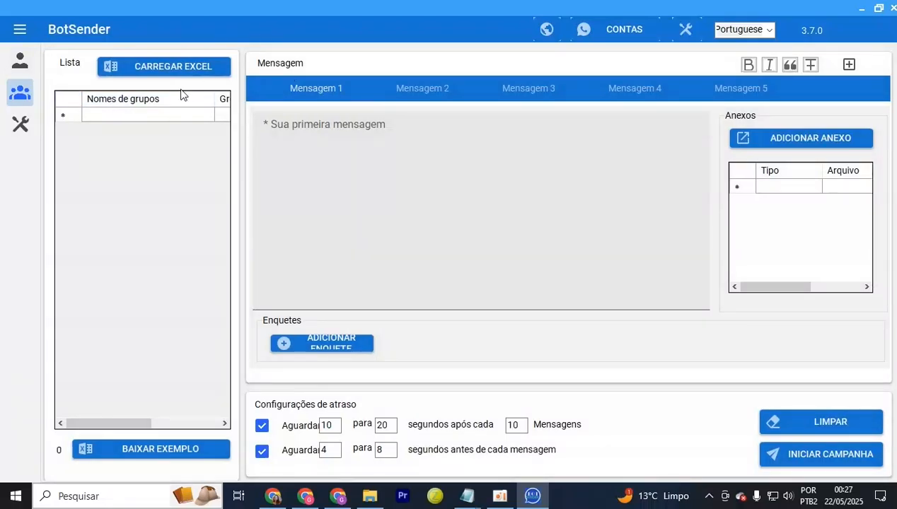
pyautogui.click(20, 29)
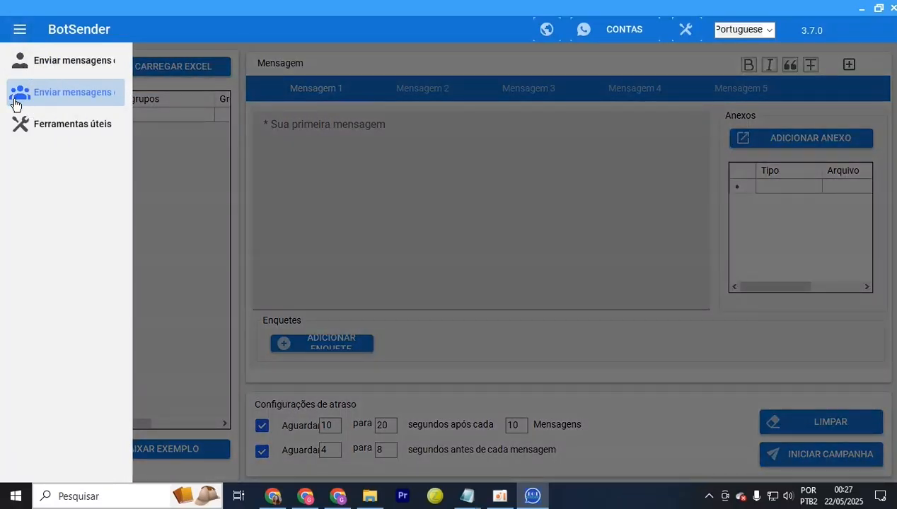
pyautogui.click(44, 65)
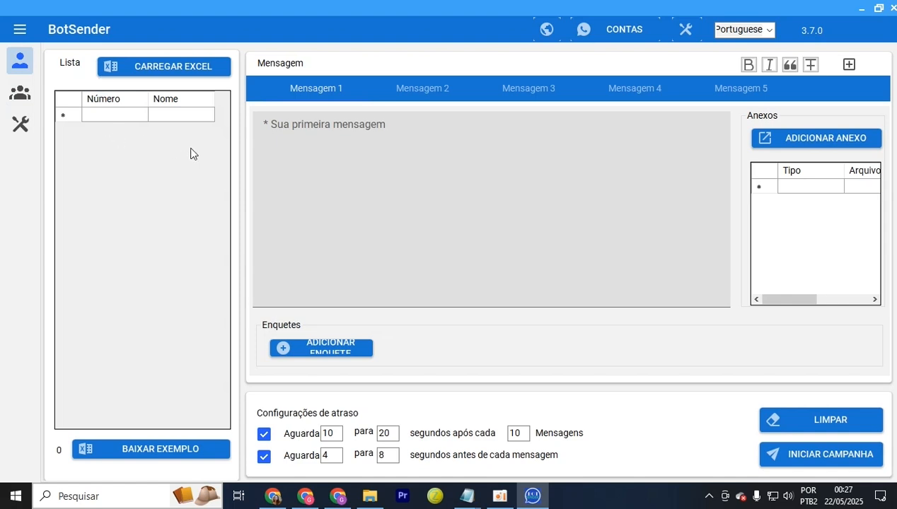
pyautogui.click(30, 95)
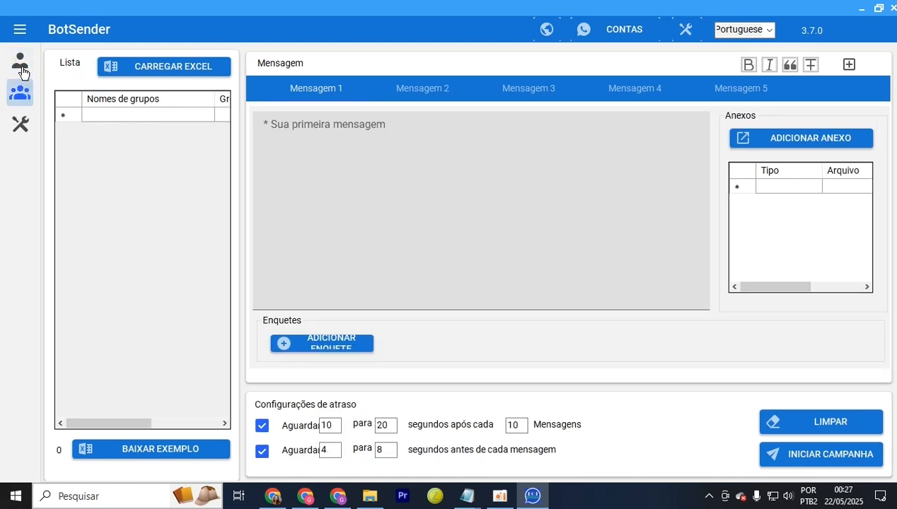
pyautogui.click(23, 64)
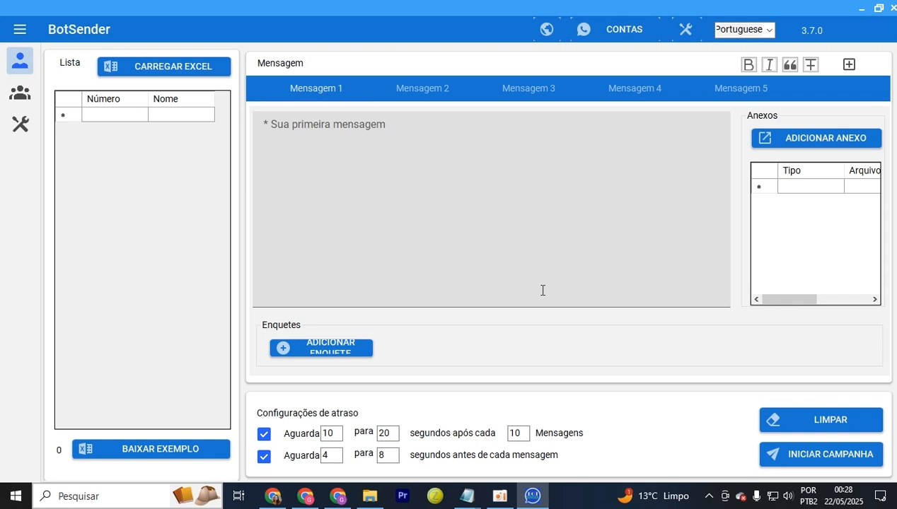
pyautogui.click(417, 250)
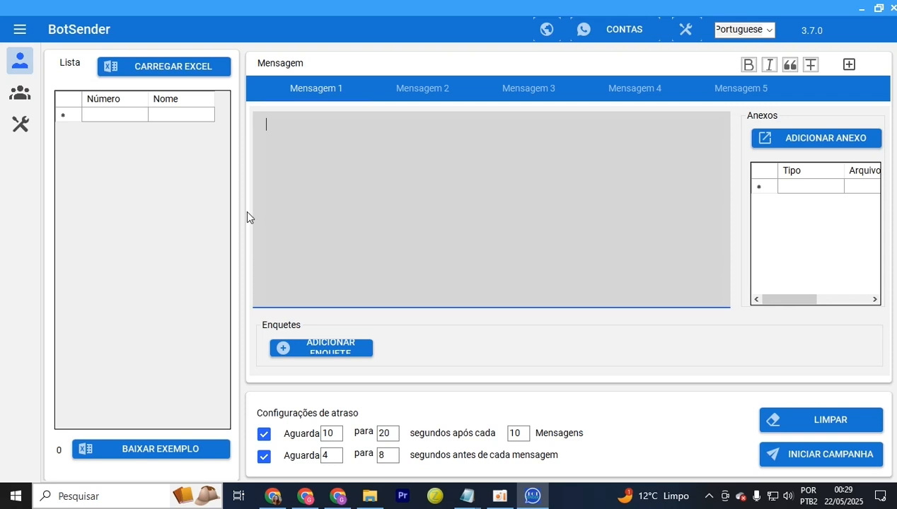
# Paste a batch of phone numbers into the Lista grid through 'Copiar e colar números'
pyautogui.rightClick(162, 210)
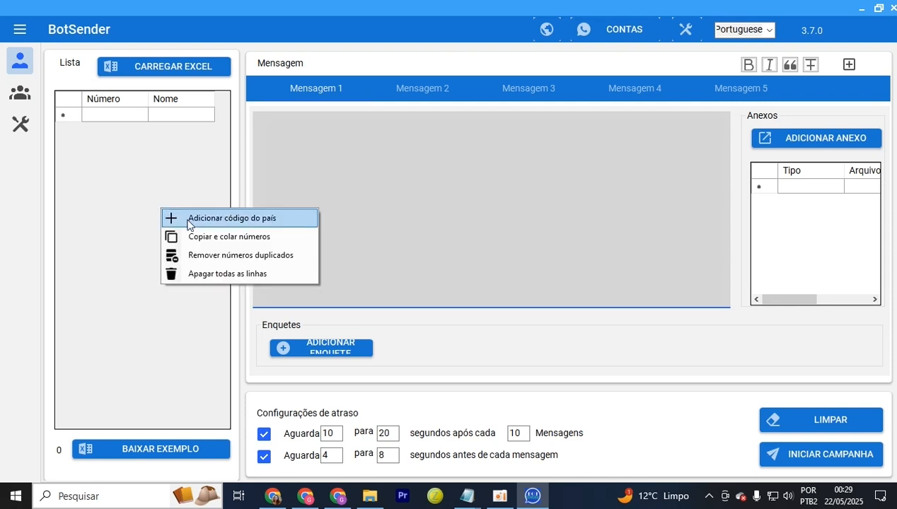
pyautogui.click(232, 238)
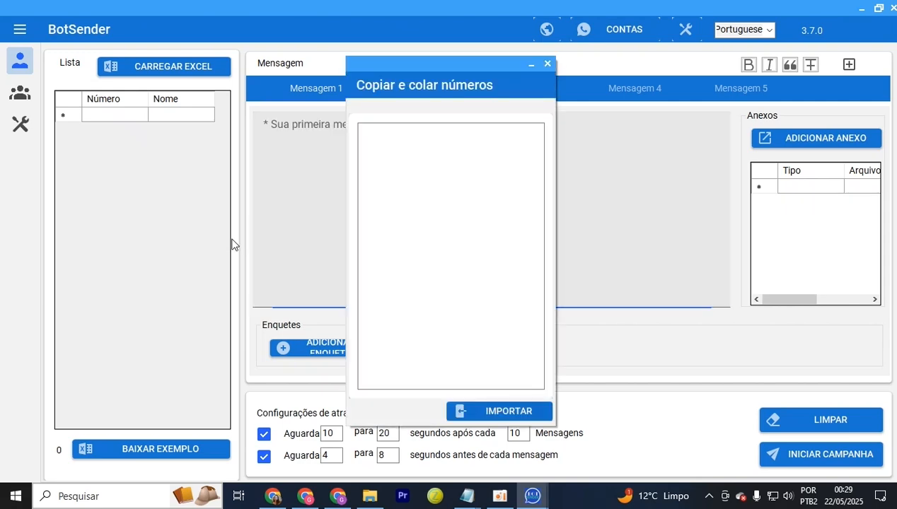
pyautogui.rightClick(459, 172)
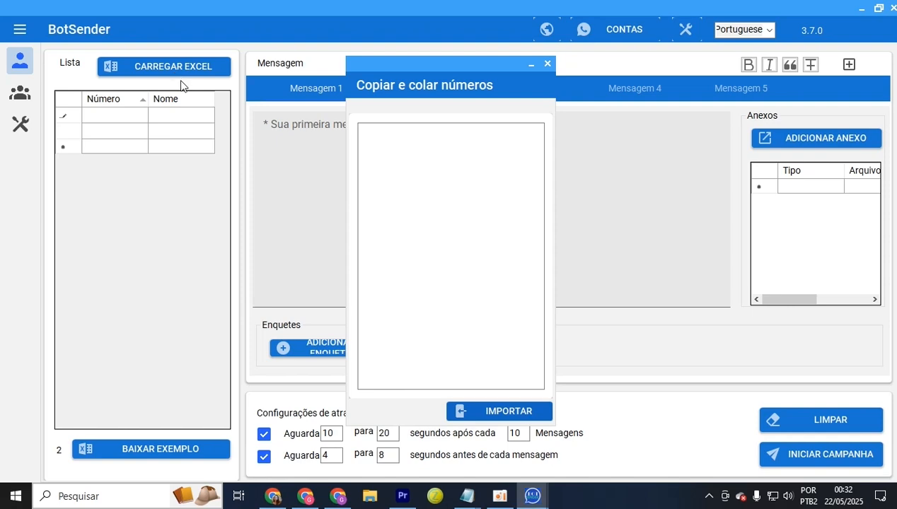
pyautogui.moveTo(544, 504)
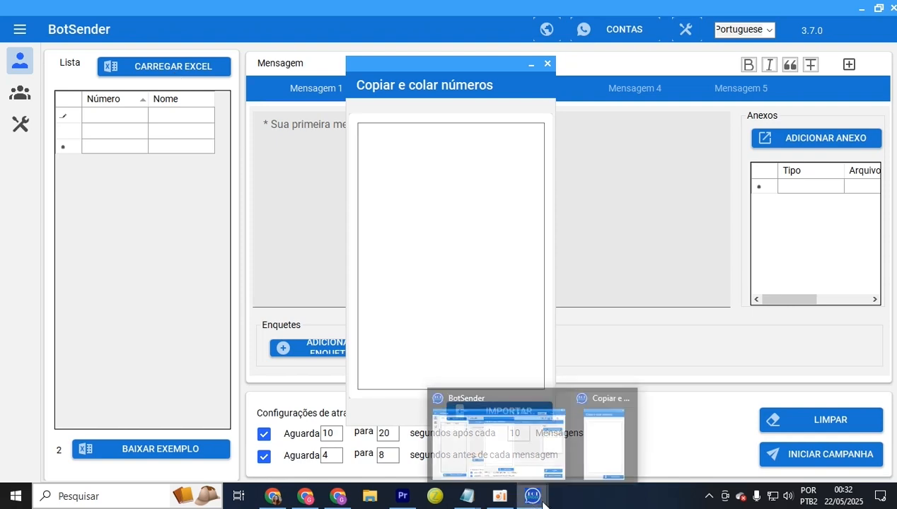
pyautogui.click(547, 64)
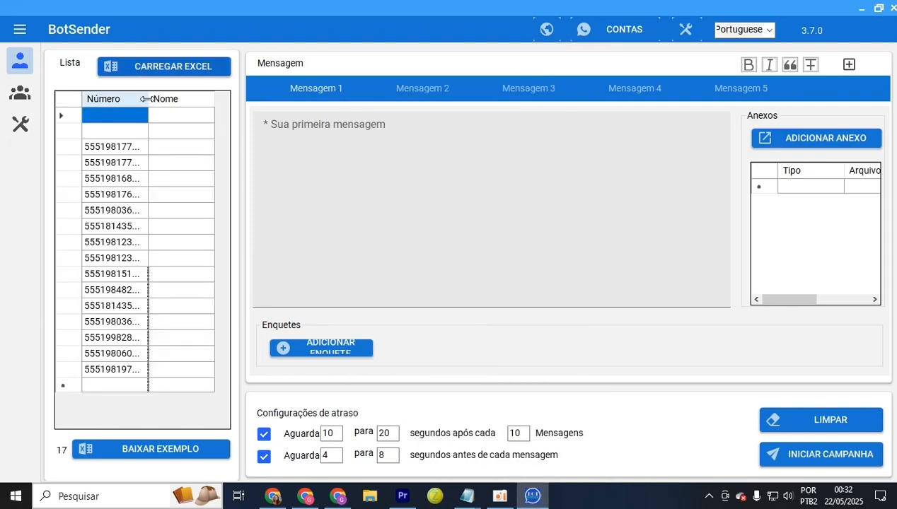
# Select the two blank rows at the top of the Lista grid and delete them
pyautogui.moveTo(148, 98); pyautogui.dragTo(189, 100)
pyautogui.click(180, 147)
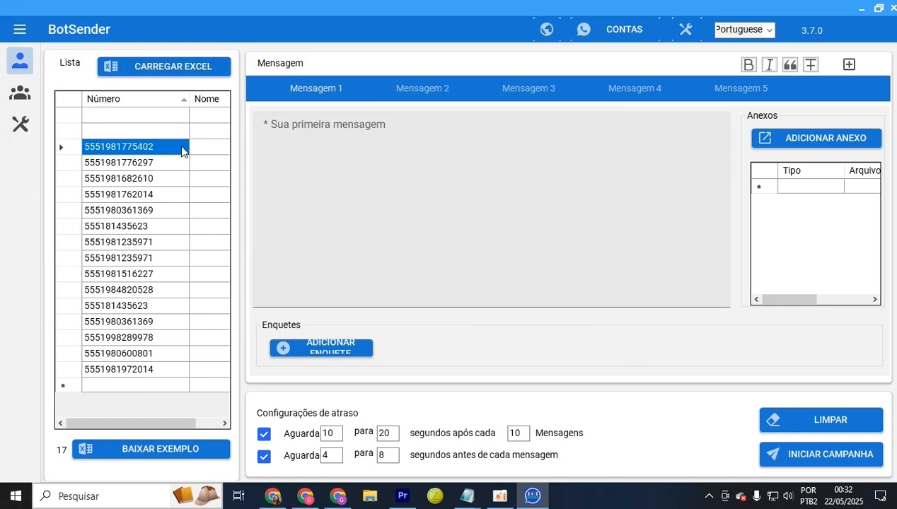
pyautogui.click(174, 131)
pyautogui.click(170, 121)
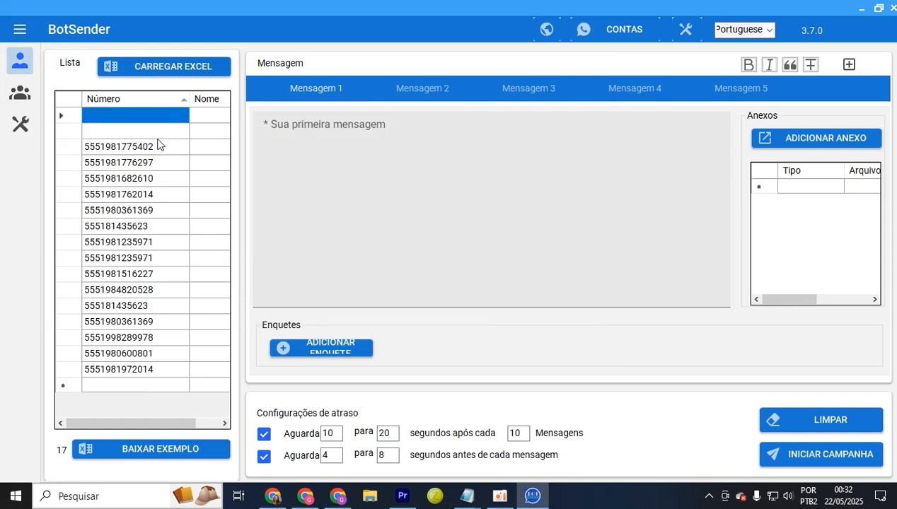
pyautogui.click(157, 137)
pyautogui.moveTo(68, 130); pyautogui.dragTo(70, 116)
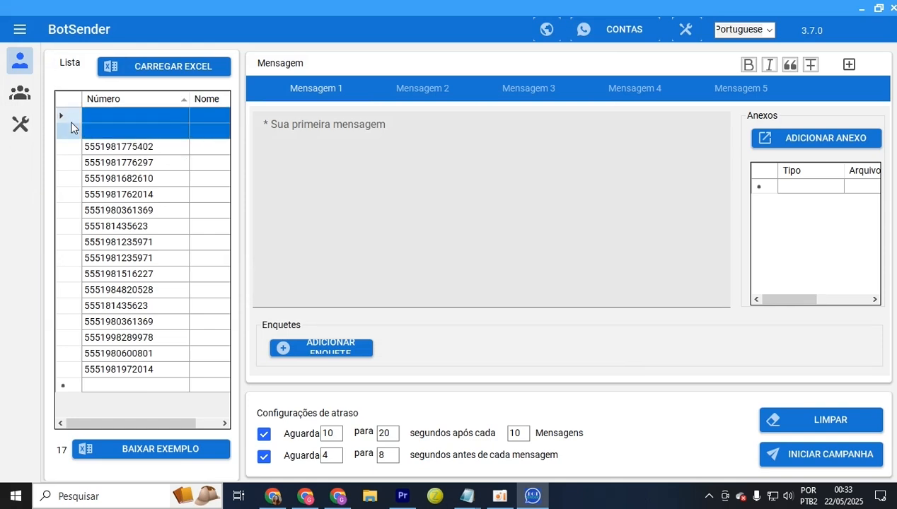
pyautogui.click(73, 132)
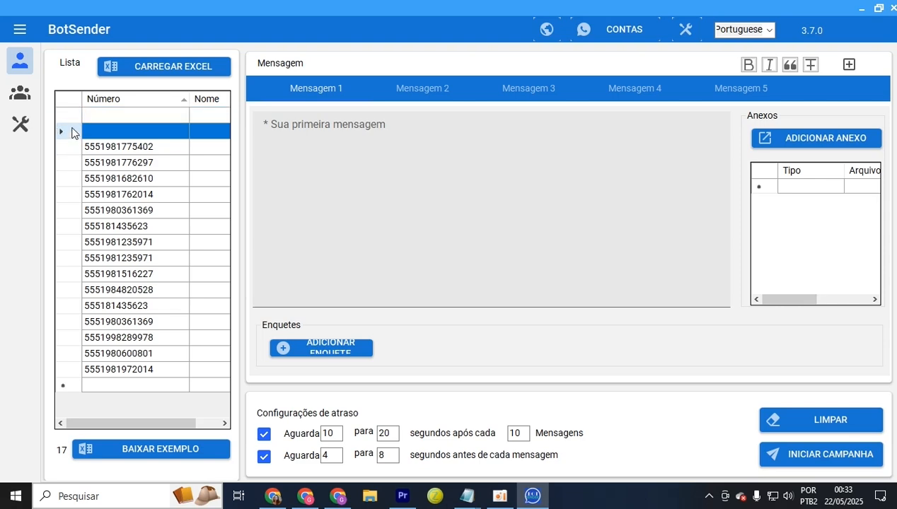
pyautogui.moveTo(70, 132); pyautogui.dragTo(71, 115)
pyautogui.press('Delete')
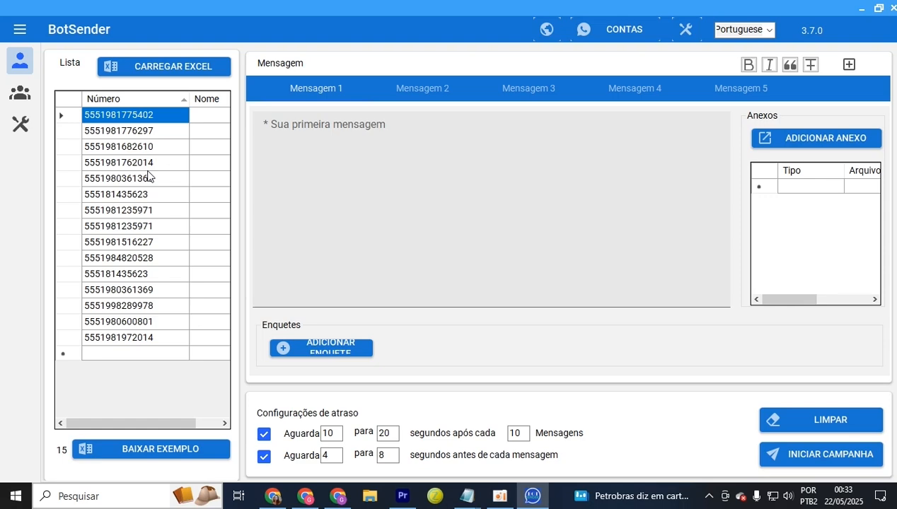
# Type the 'BotSender ferramenta de marketing via WhastApp…' text into Mensagem 1, then cut it all
pyautogui.click(359, 164)
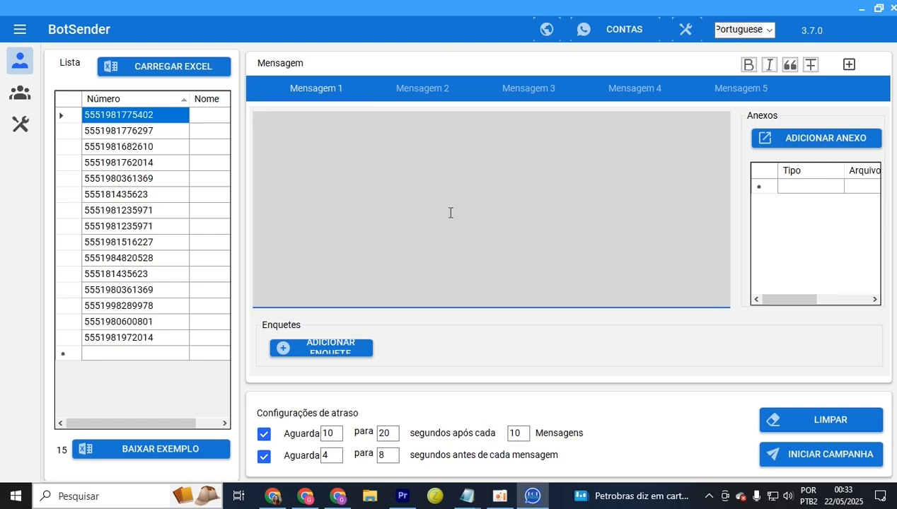
pyautogui.write('BotSender ferramenta de marketing via WhastApp  Com envio multi contas no privado e a grupos com agendamentos Envia video, audio, imagem, video bolha, localização. contato, sticker extração de leads da agenda telefonica, caixa de entrada do Whatsapp, de grupos, por etiqueta, do google maps e midia social Aquecedor de chip no privado e a grupos mais de 10 fatores antibanimento verificação e links de grupos  Tudo isso e muito mais...  Aproveite ja!')
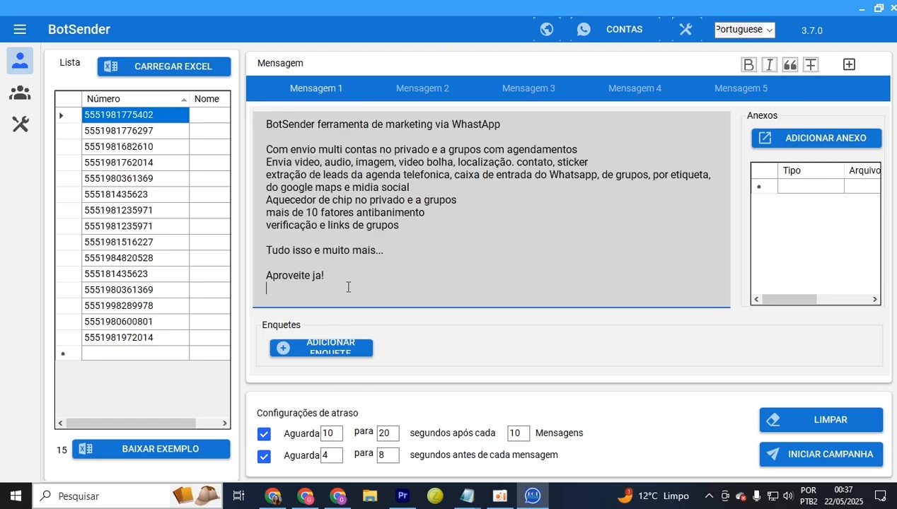
pyautogui.moveTo(345, 283); pyautogui.dragTo(254, 119)
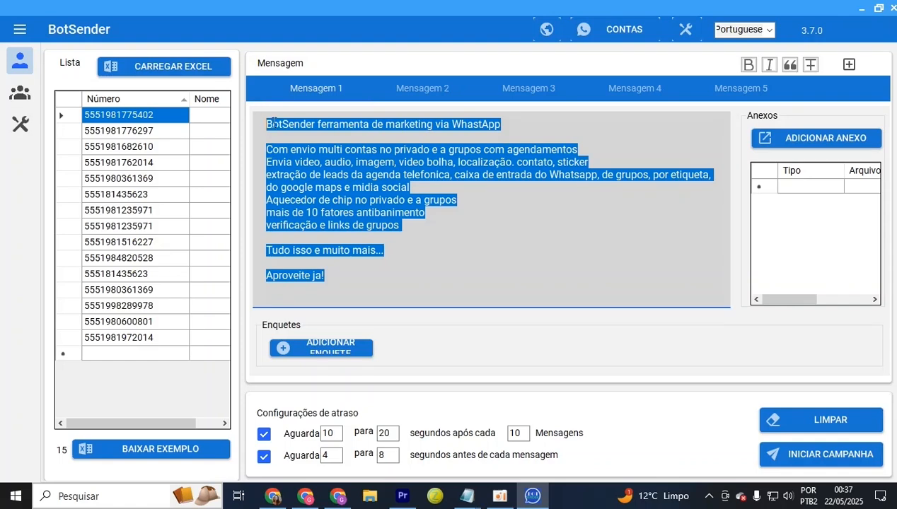
pyautogui.rightClick(350, 180)
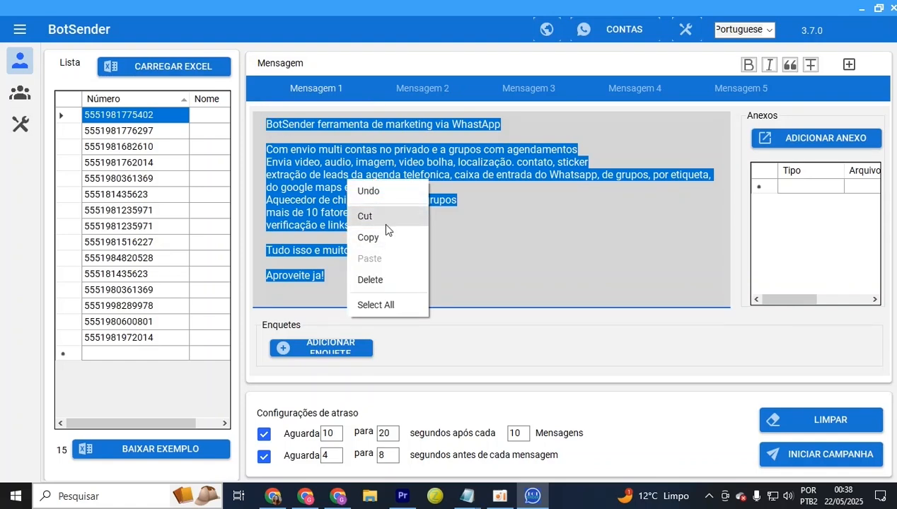
pyautogui.click(383, 221)
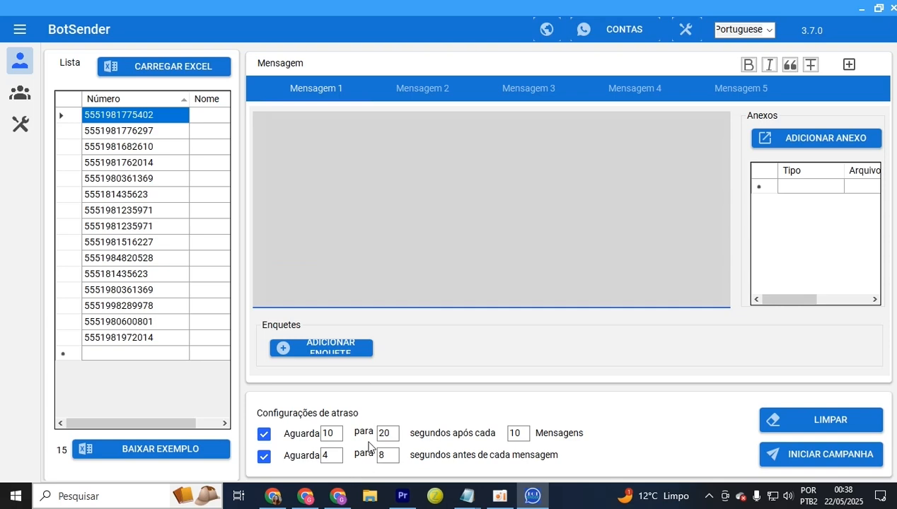
# Google 'chat.openai.com' at 125% zoom and open the 'New chat (openai.com) - ChatGPT' result
pyautogui.hotkey('alt', 'Tab')
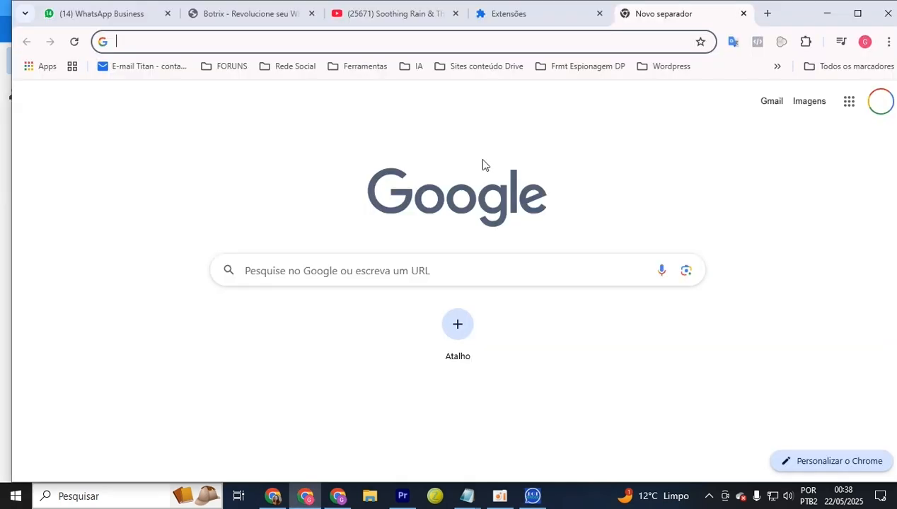
pyautogui.click(353, 270)
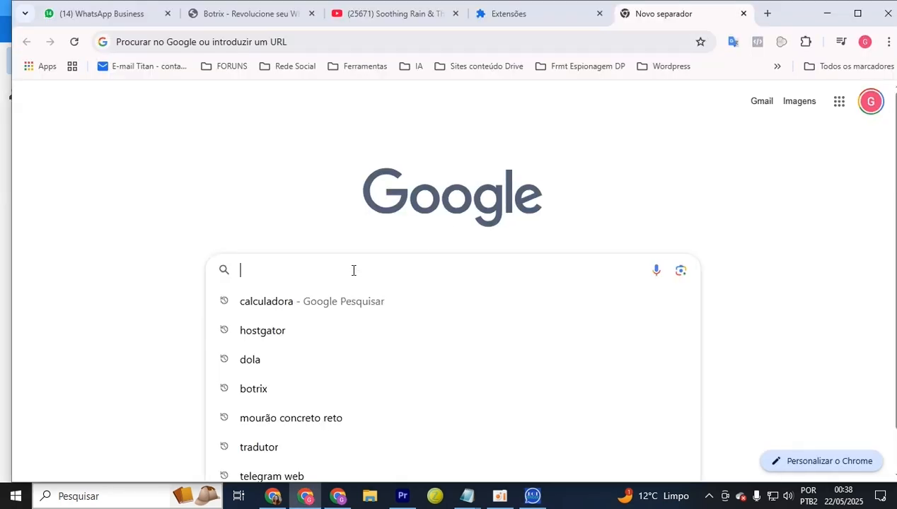
pyautogui.hotkey('ctrl', '+')
pyautogui.hotkey('ctrl', '+')
pyautogui.scroll(-1, 352, 274)
pyautogui.write('c')
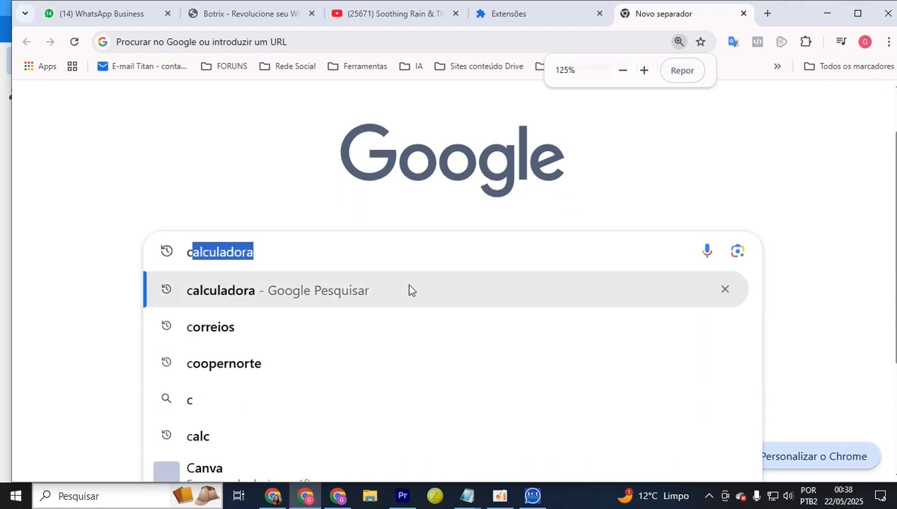
pyautogui.write('hat,open')
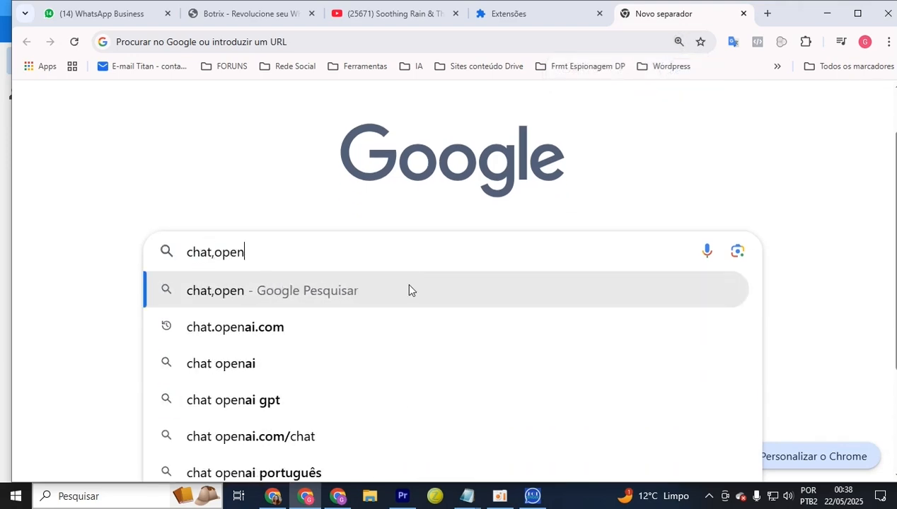
pyautogui.write('ai,com')
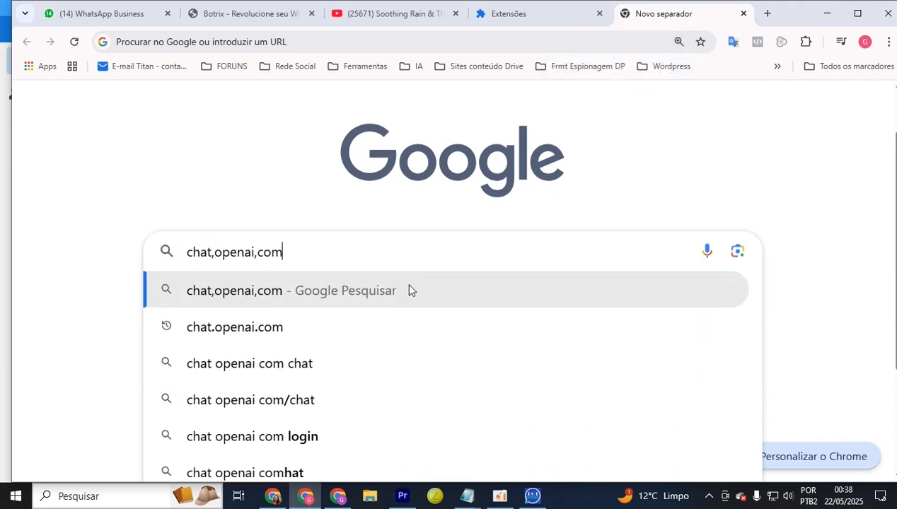
pyautogui.press('Return')
pyautogui.click(178, 113)
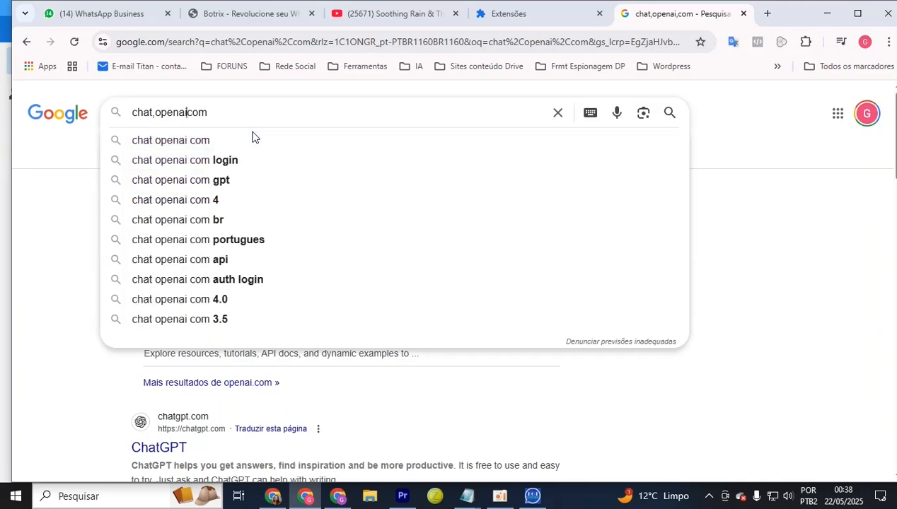
pyautogui.moveTo(234, 116); pyautogui.dragTo(114, 113)
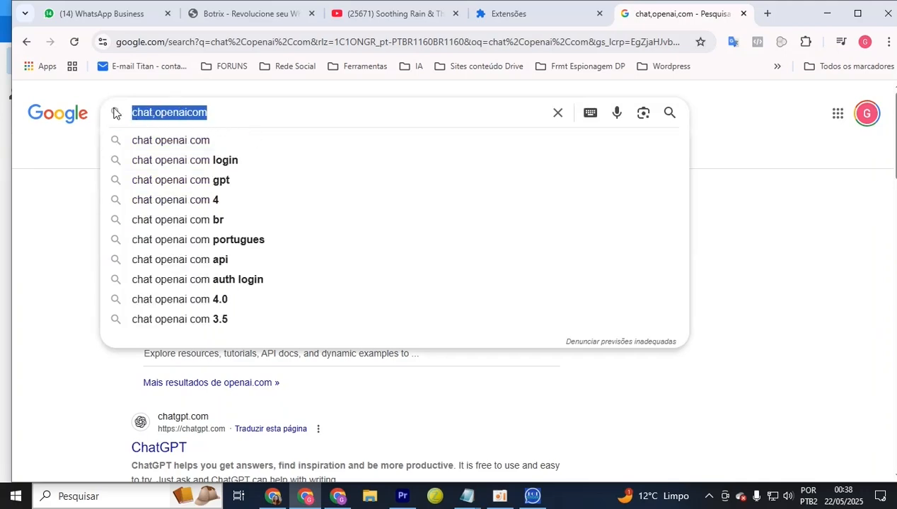
pyautogui.write('chat.o')
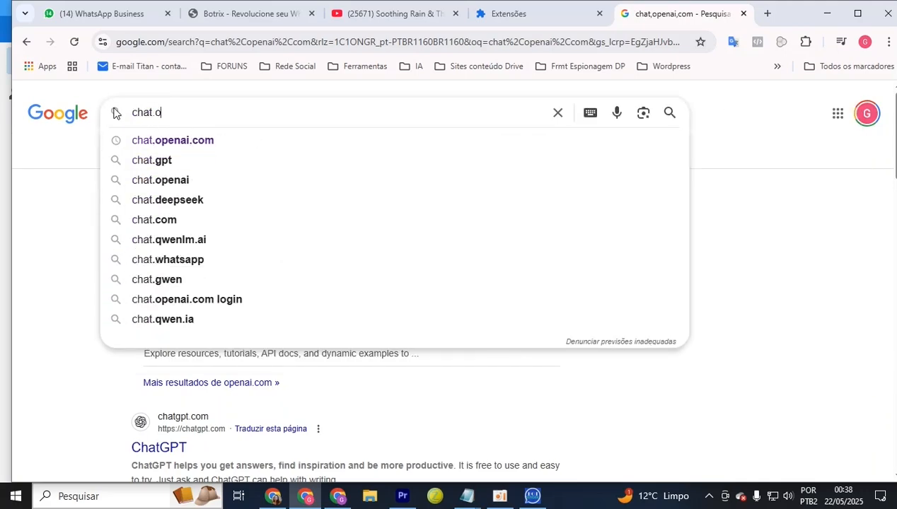
pyautogui.write('penai.com')
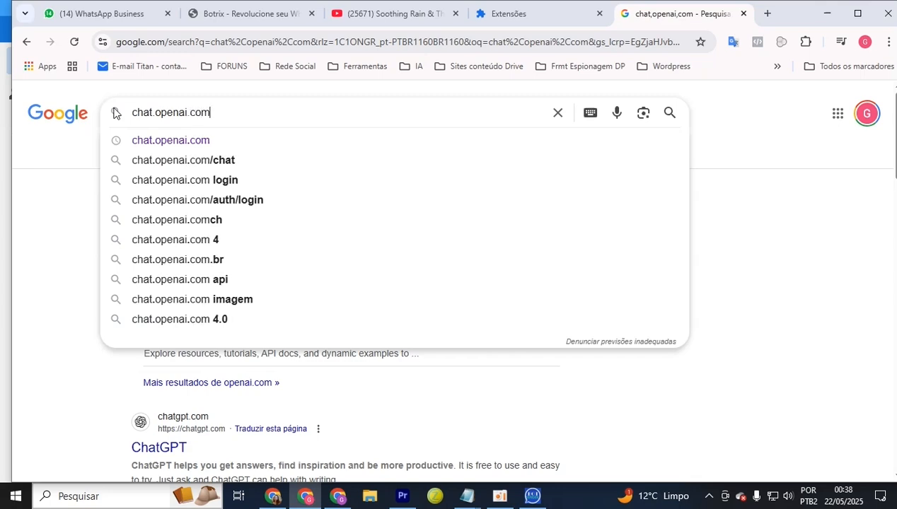
pyautogui.press('Return')
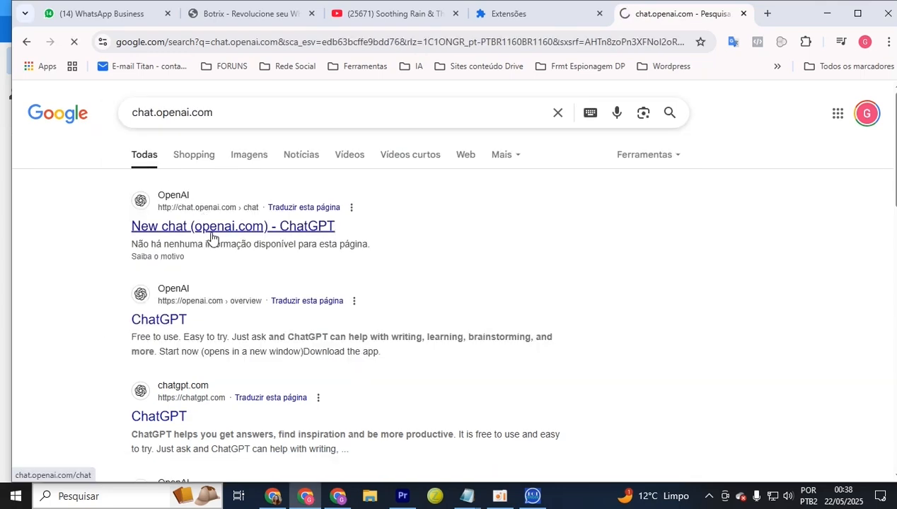
pyautogui.click(206, 230)
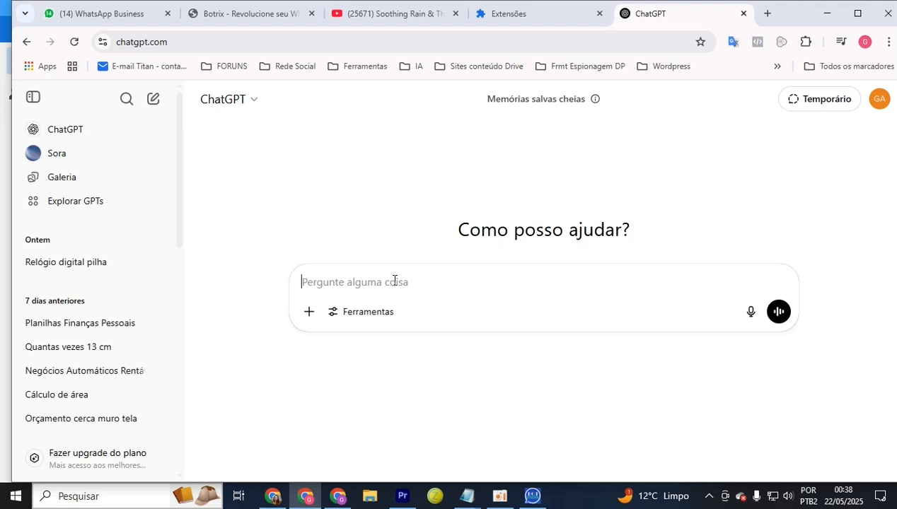
# Ask ChatGPT to optimize the text for WhatsApp sales conversion
pyautogui.write('Otimize o texto ')
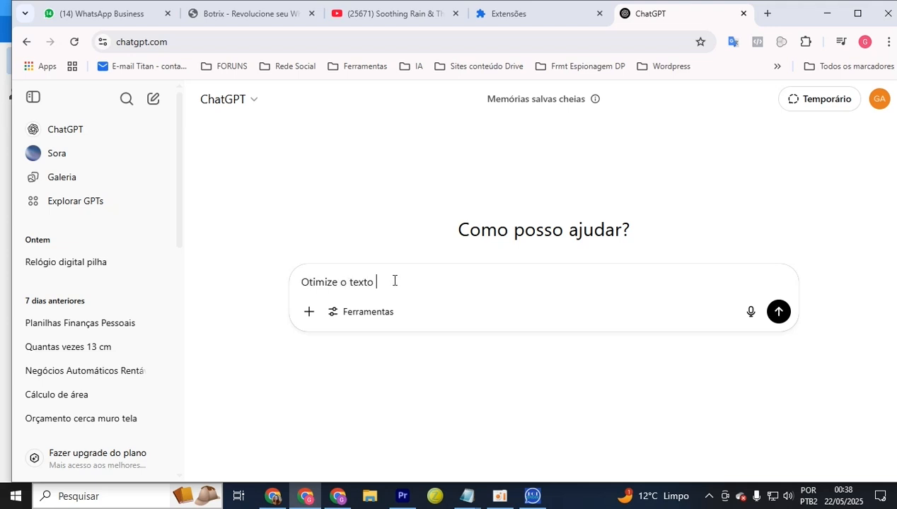
pyautogui.write('a segu')
pyautogui.write('ir, esse texto vai ser envia')
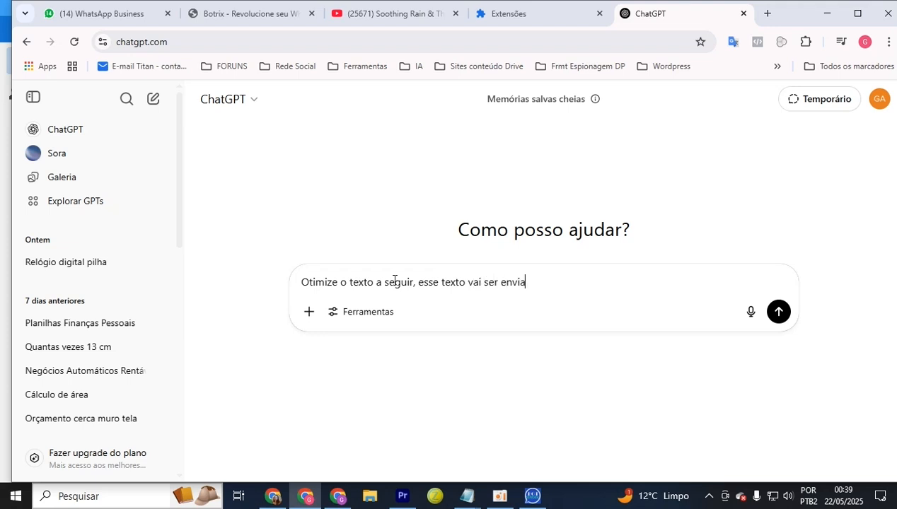
pyautogui.write('do por whatsapp para con')
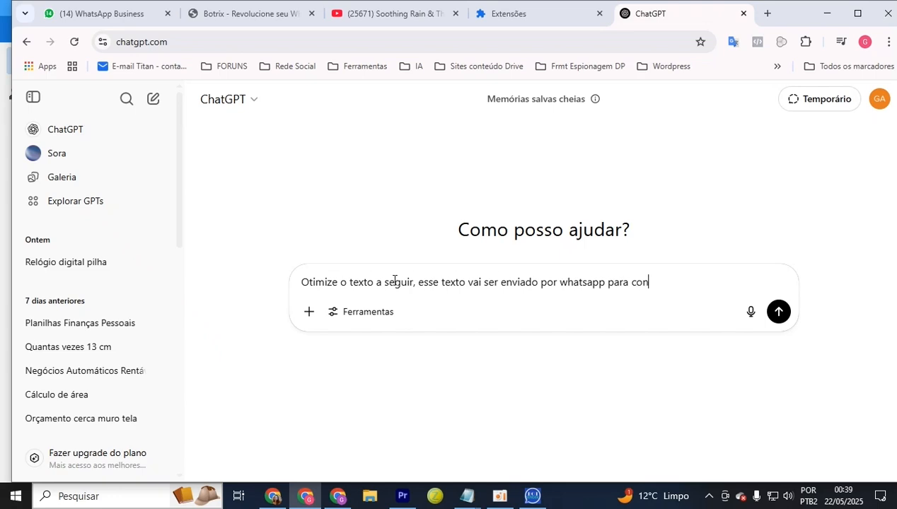
pyautogui.write('versao de venda:')
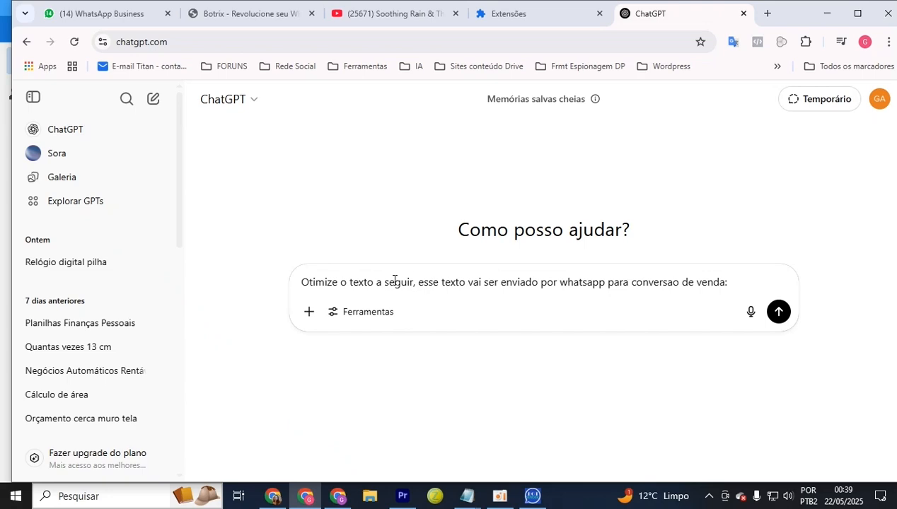
pyautogui.press('Return')
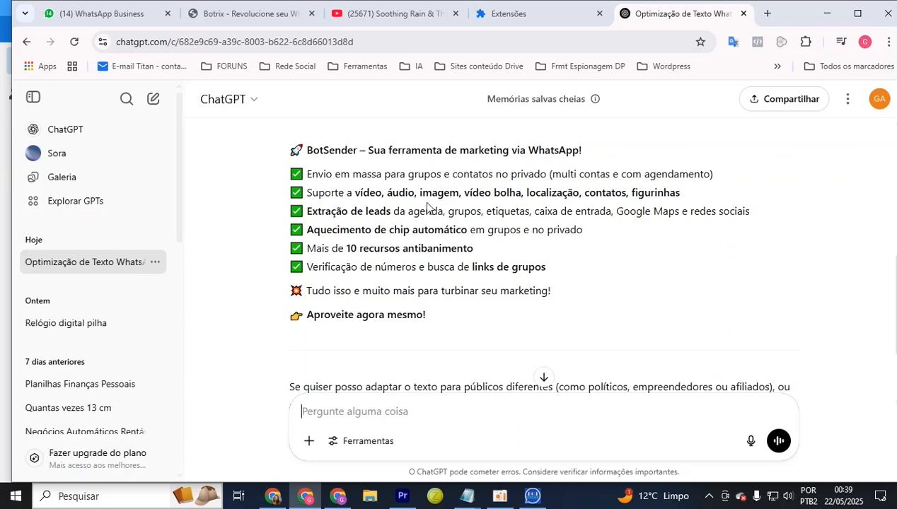
# Copy ChatGPT's reply up to 'Aproveite agora mesmo!' and paste it into BotSender's Mensagem 1
pyautogui.moveTo(416, 192); pyautogui.dragTo(622, 194)
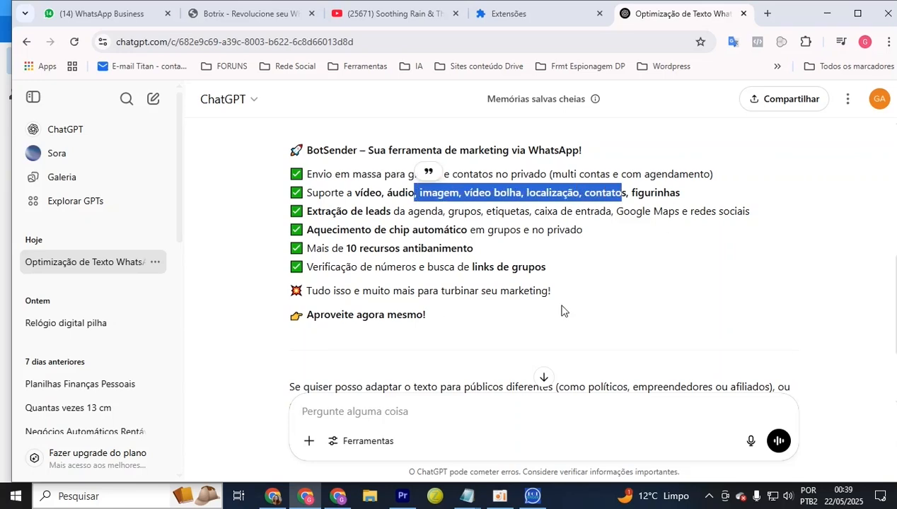
pyautogui.moveTo(465, 314); pyautogui.dragTo(283, 147)
pyautogui.rightClick(337, 218)
pyautogui.click(370, 241)
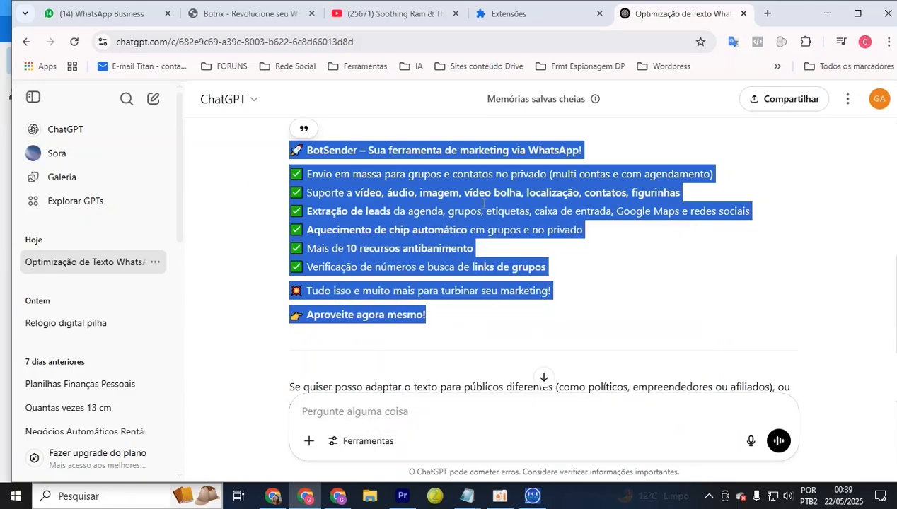
pyautogui.click(532, 496)
pyautogui.rightClick(451, 215)
pyautogui.click(482, 292)
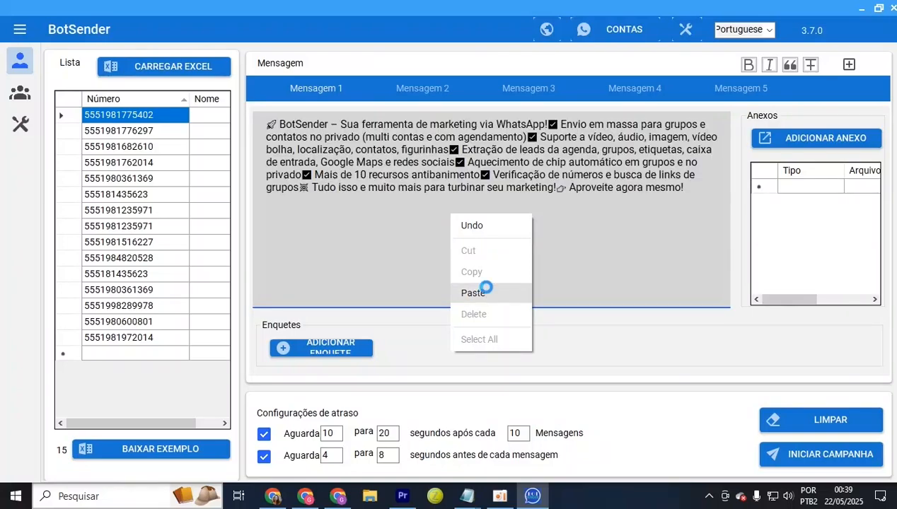
pyautogui.hotkey('ctrl', 'a')
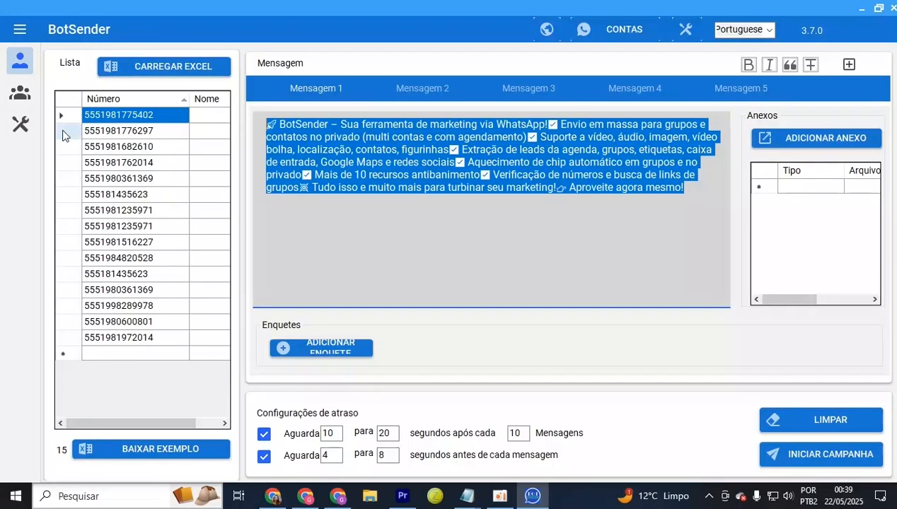
# Clear Mensagem 1 and paste the ChatGPT reply into Notepad, replacing its old text
pyautogui.press('Delete')
pyautogui.click(461, 495)
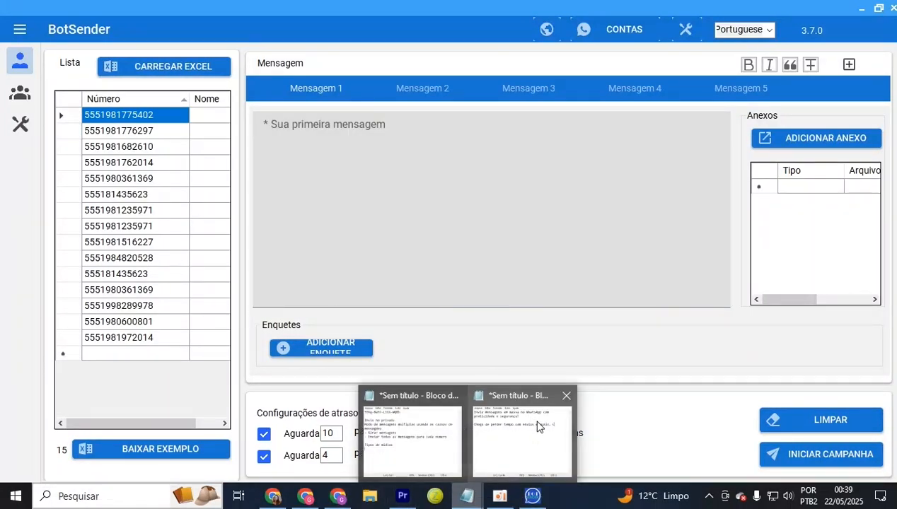
pyautogui.click(536, 425)
pyautogui.hotkey('ctrl', 'a')
pyautogui.hotkey('ctrl', 'v')
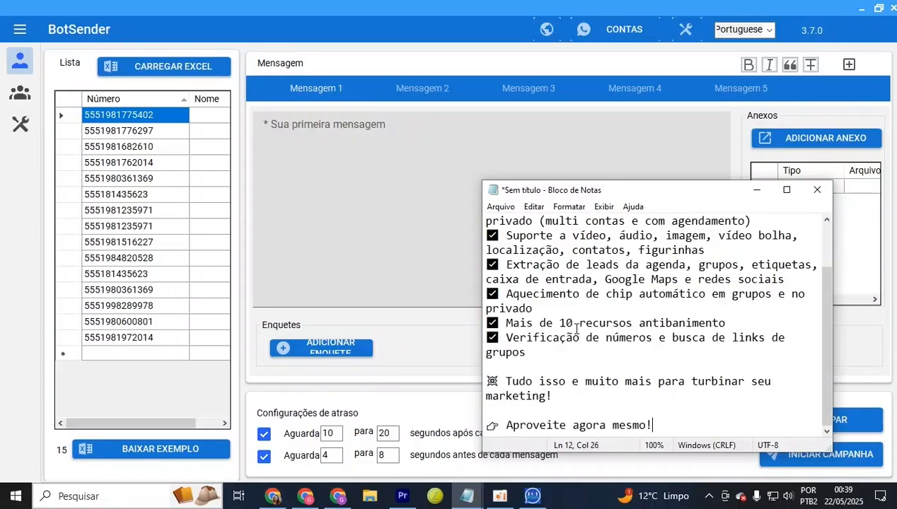
pyautogui.scroll(2, 593, 321)
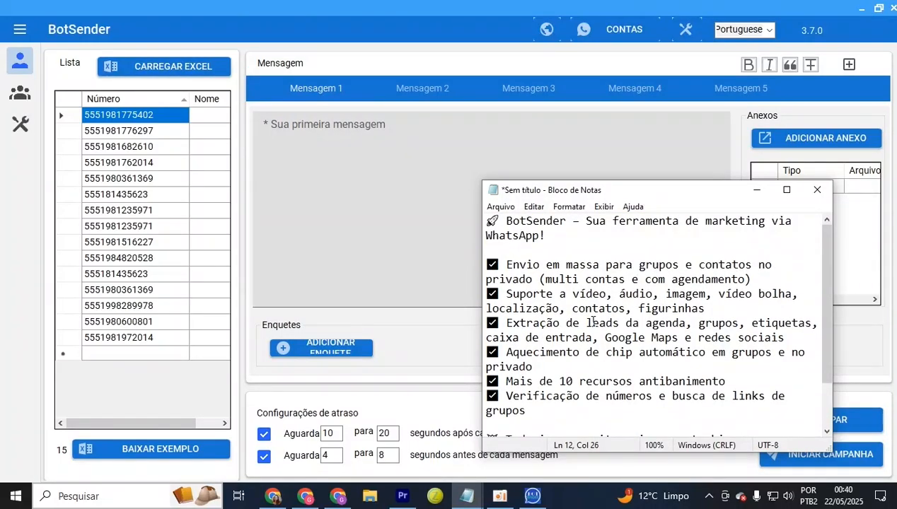
# Copy the line-broken text from Notepad and paste it into Mensagem 1
pyautogui.hotkey('ctrl', 'a')
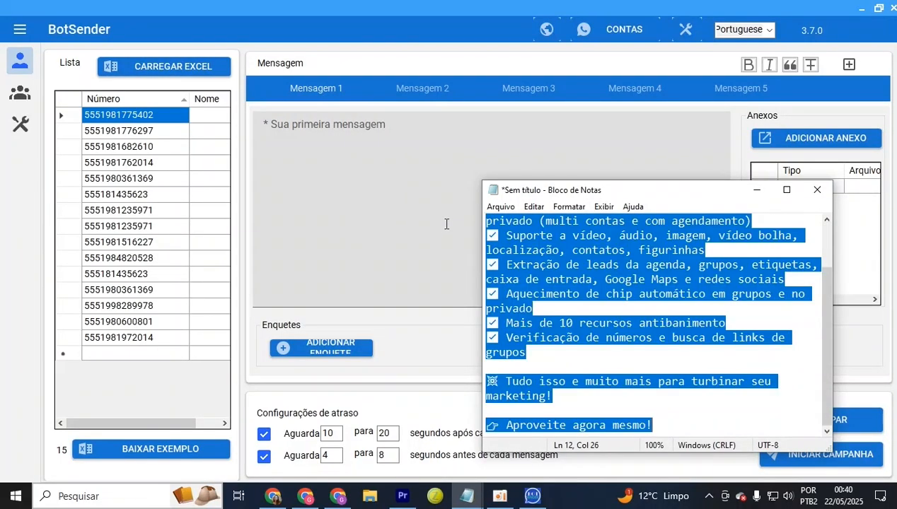
pyautogui.rightClick(581, 277)
pyautogui.click(617, 326)
pyautogui.click(318, 224)
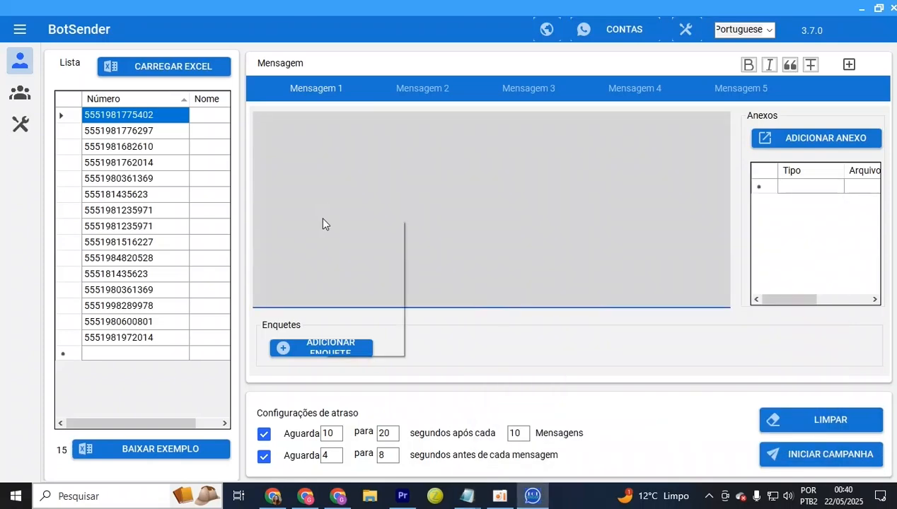
pyautogui.rightClick(319, 220)
pyautogui.click(353, 297)
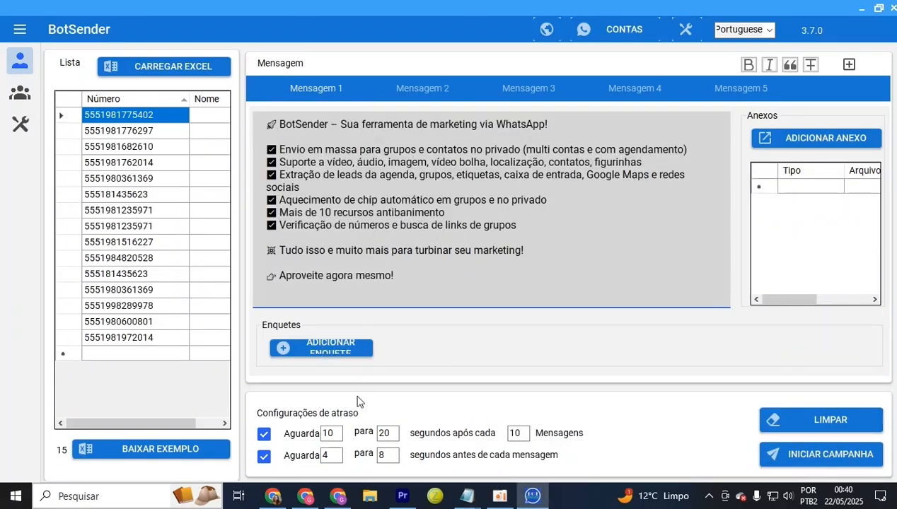
pyautogui.click(306, 496)
pyautogui.click(476, 251)
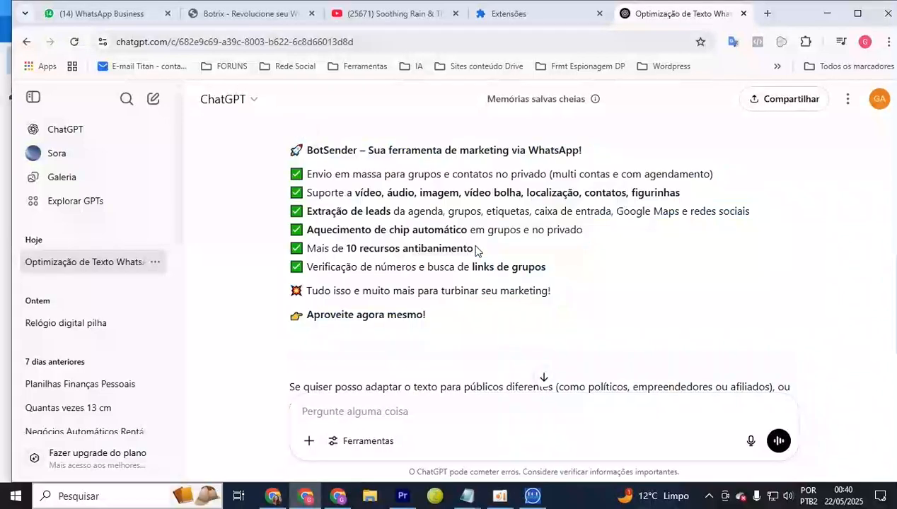
pyautogui.moveTo(364, 196); pyautogui.dragTo(583, 188)
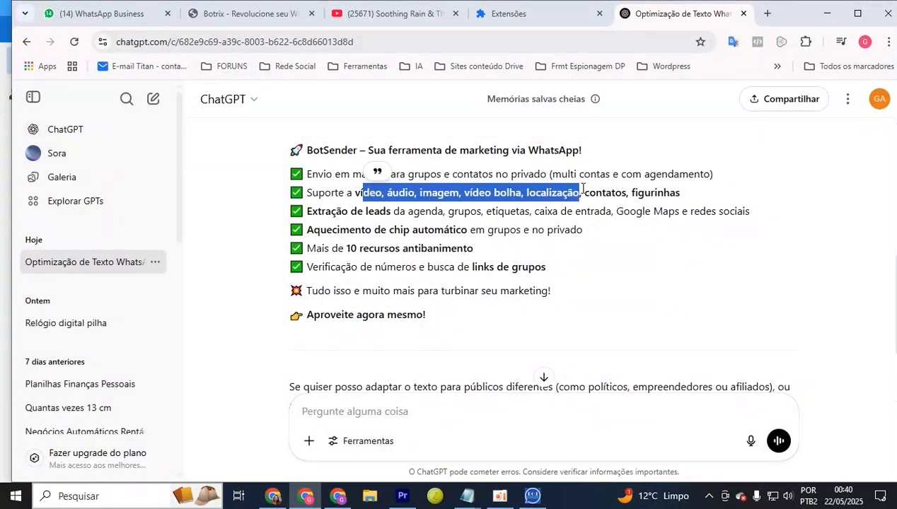
pyautogui.moveTo(445, 150); pyautogui.dragTo(541, 173)
pyautogui.click(450, 215)
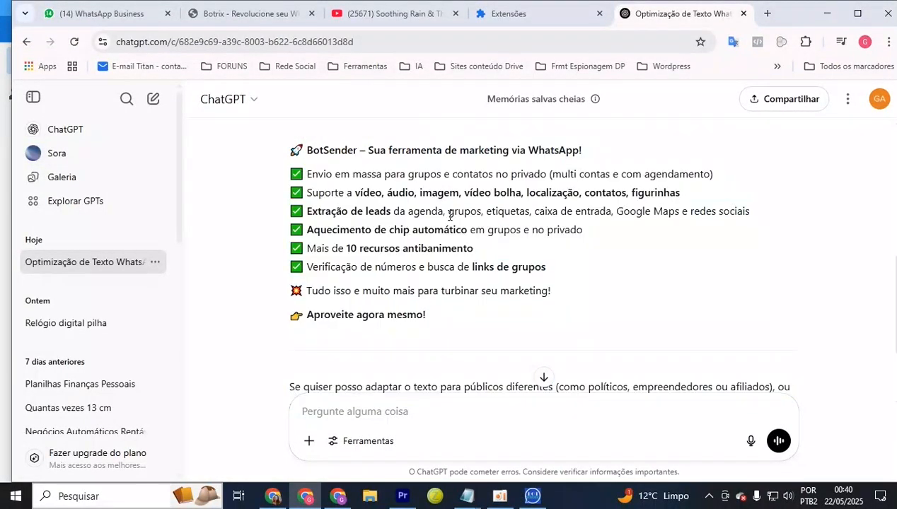
pyautogui.moveTo(343, 216); pyautogui.dragTo(382, 230)
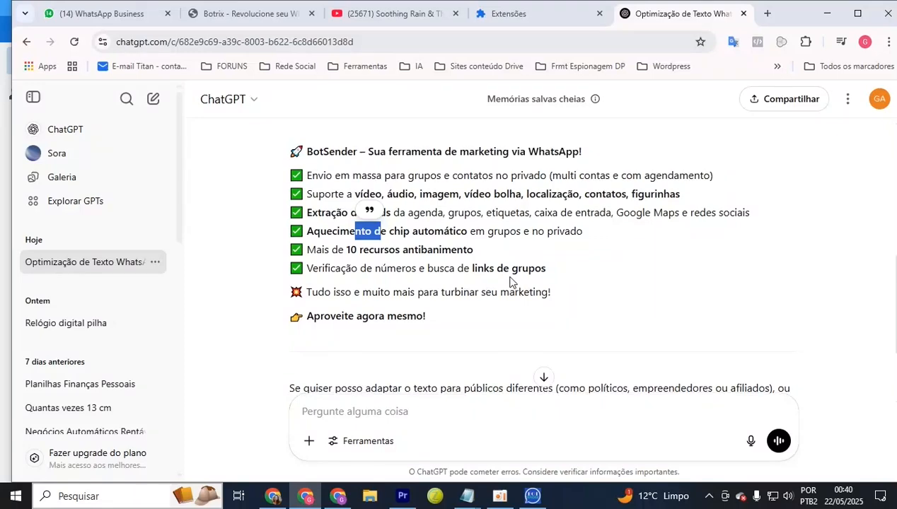
pyautogui.scroll(1, 509, 282)
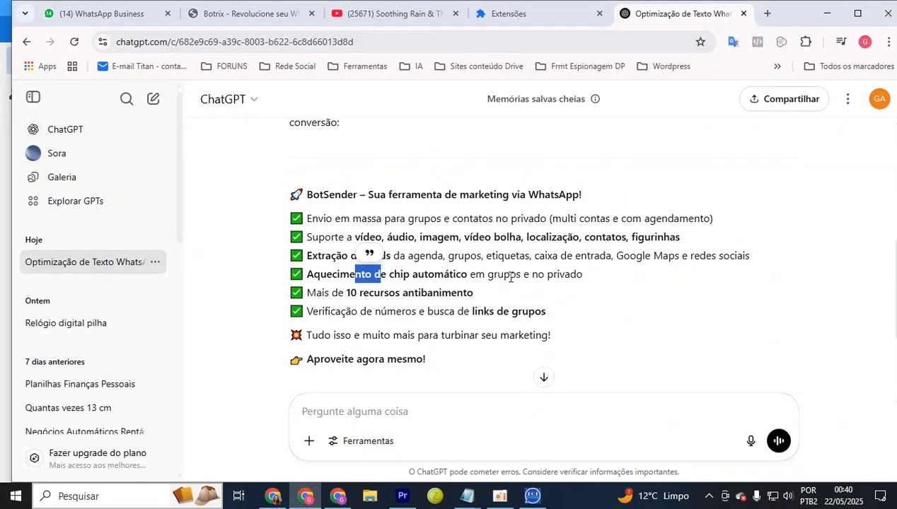
pyautogui.click(633, 353)
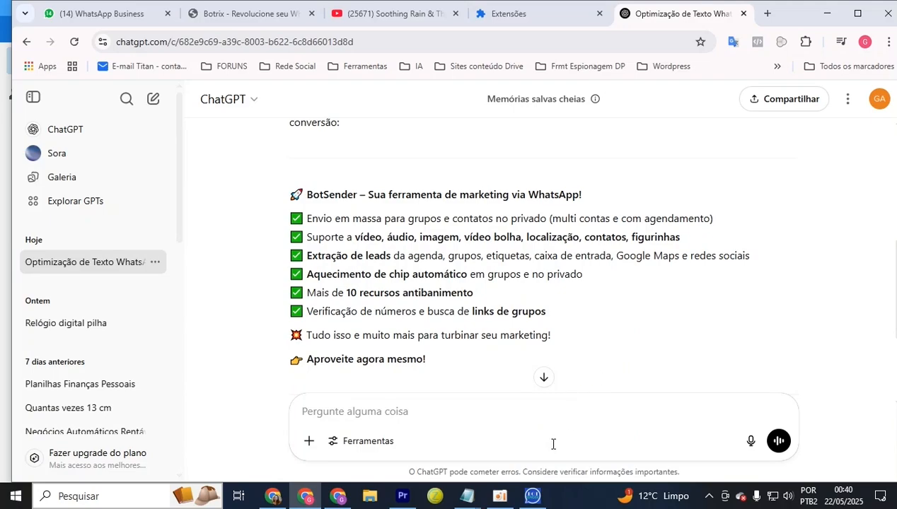
pyautogui.click(533, 495)
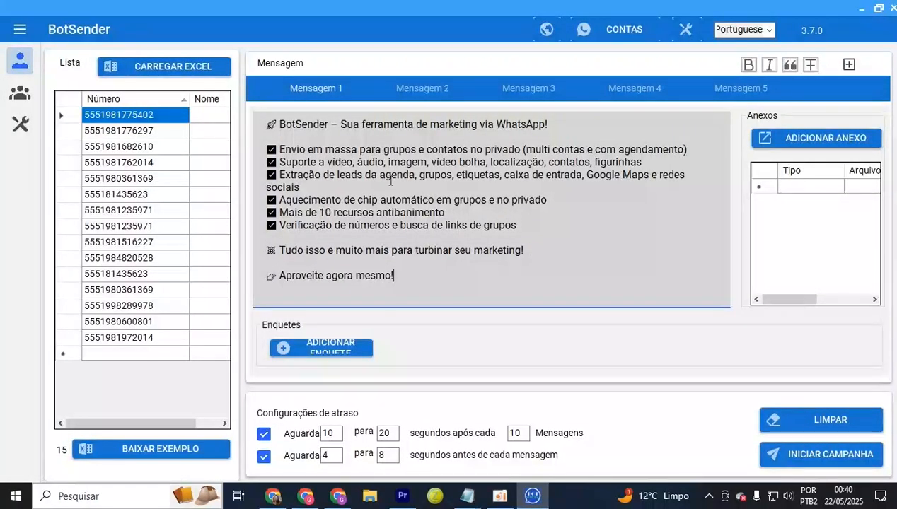
pyautogui.click(307, 496)
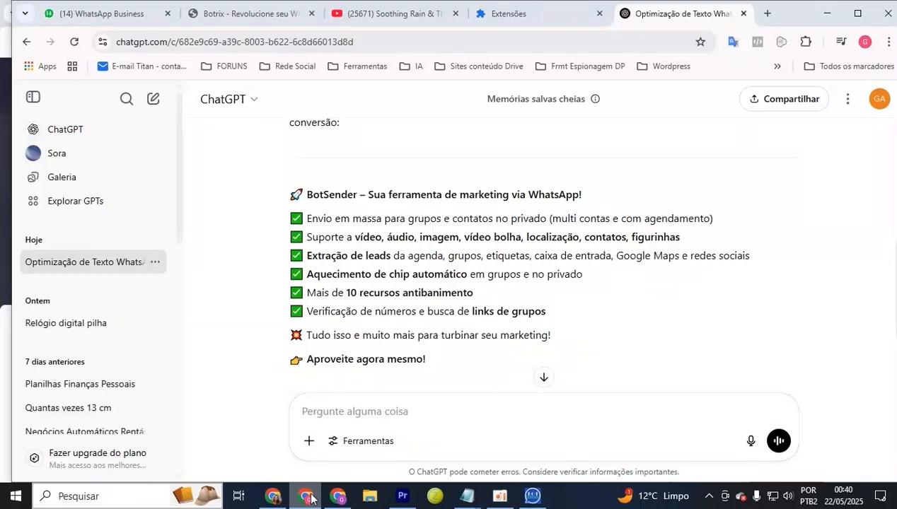
pyautogui.click(533, 495)
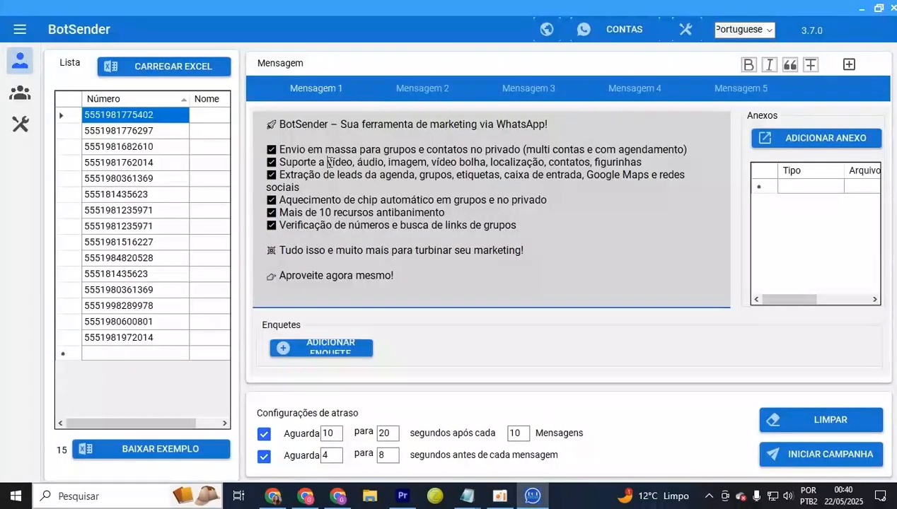
# Wrap 'vídeo…figurinhas' and 'Sua…WhatsApp!' in asterisks to make them bold
pyautogui.write('*')
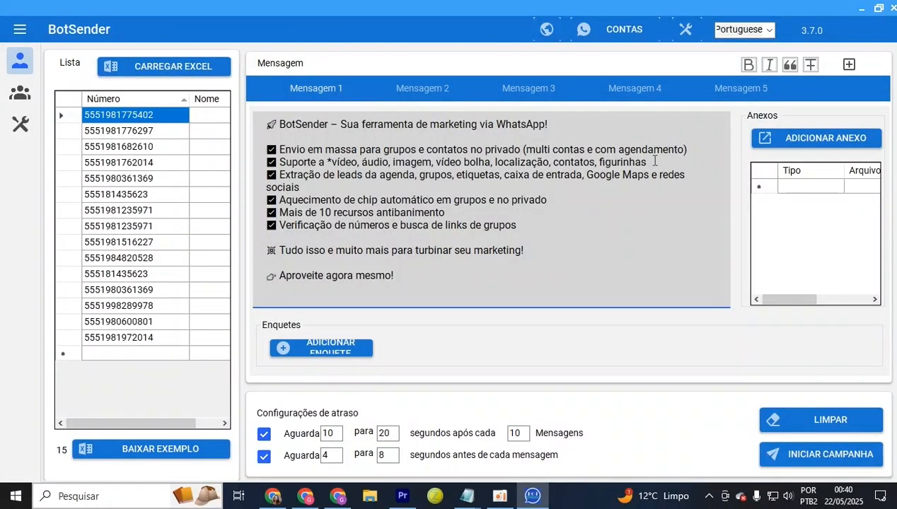
pyautogui.click(658, 162)
pyautogui.write('*')
pyautogui.click(341, 124)
pyautogui.write('*')
pyautogui.click(562, 125)
pyautogui.write('*')
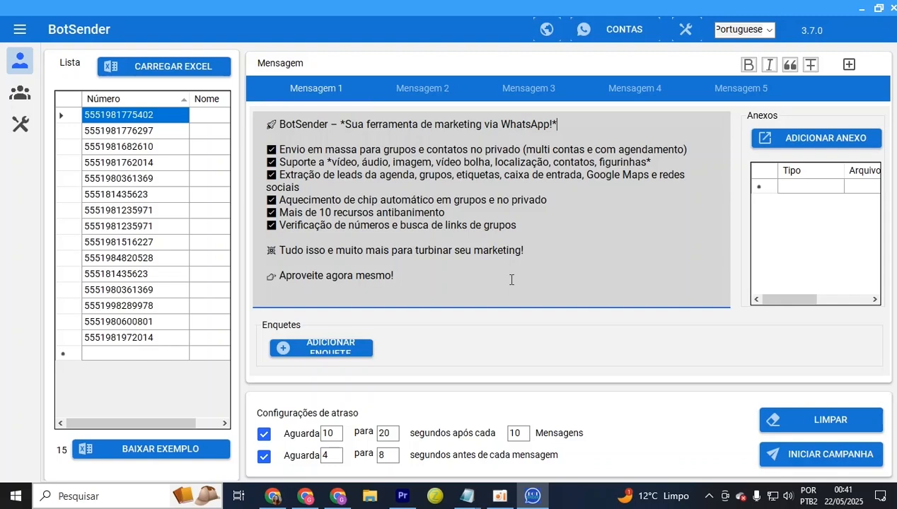
# Select the lower part of Mensagem 1, from the Envio line downward
pyautogui.click(479, 295)
pyautogui.moveTo(447, 282); pyautogui.dragTo(269, 97)
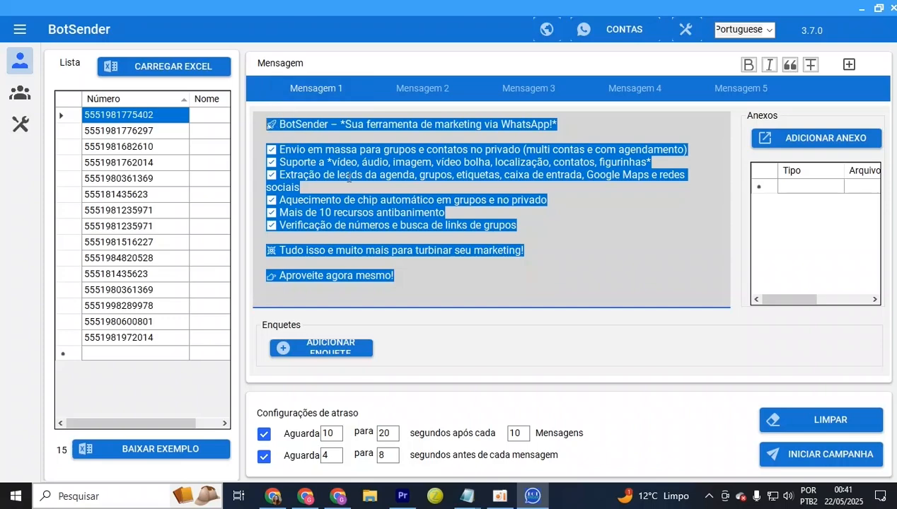
pyautogui.click(443, 252)
pyautogui.moveTo(394, 276); pyautogui.dragTo(251, 149)
# Look through the Mensagem 2 to 5 tabs and return to Mensagem 1
pyautogui.click(422, 88)
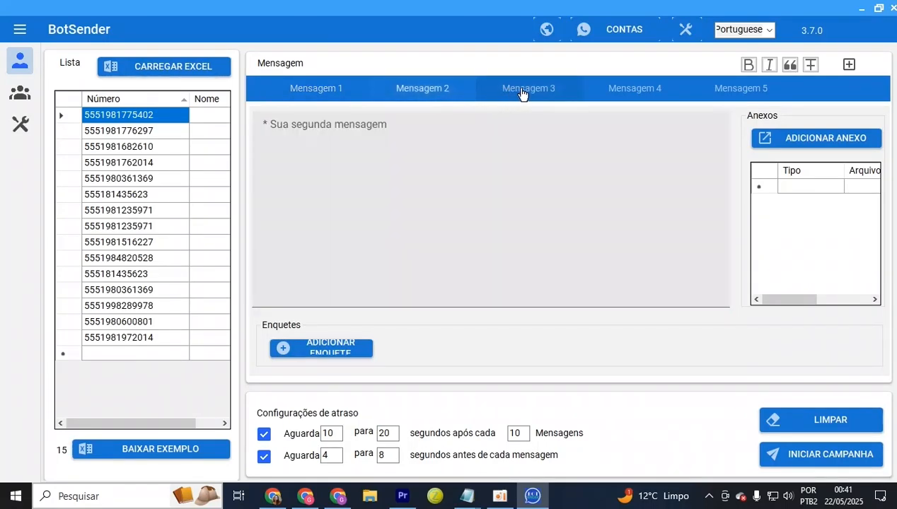
pyautogui.click(527, 89)
pyautogui.click(641, 91)
pyautogui.click(744, 92)
pyautogui.click(433, 94)
pyautogui.click(329, 100)
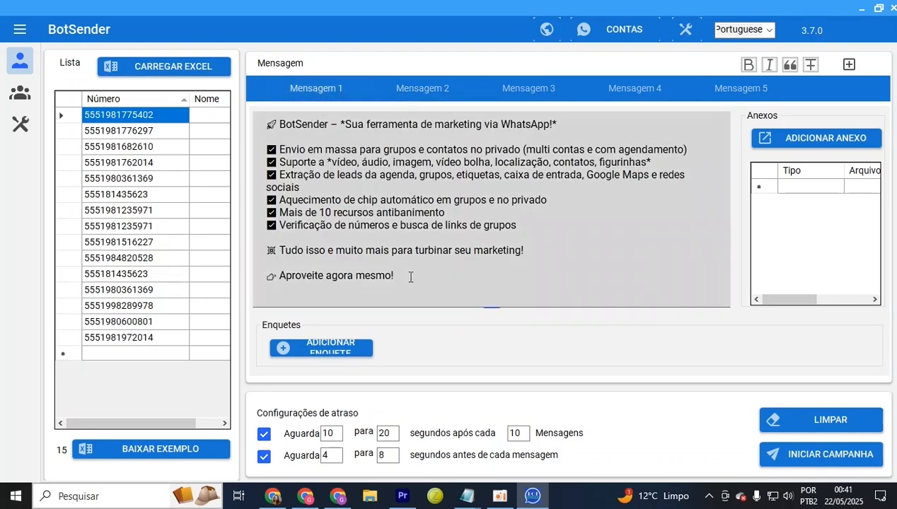
# Cut the lines from the 'Aquecimento' bullet to the end and paste them into Mensagem 2
pyautogui.moveTo(425, 281); pyautogui.dragTo(266, 249)
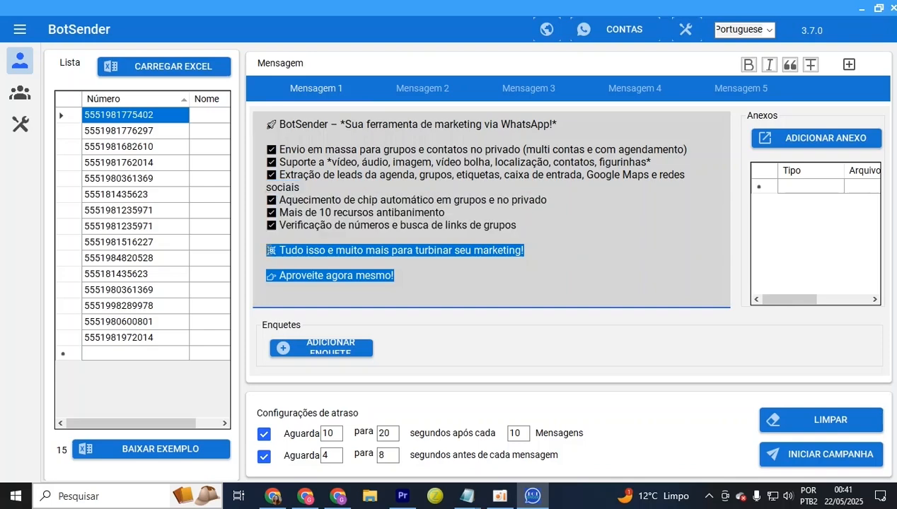
pyautogui.moveTo(415, 308); pyautogui.dragTo(256, 200)
pyautogui.rightClick(324, 215)
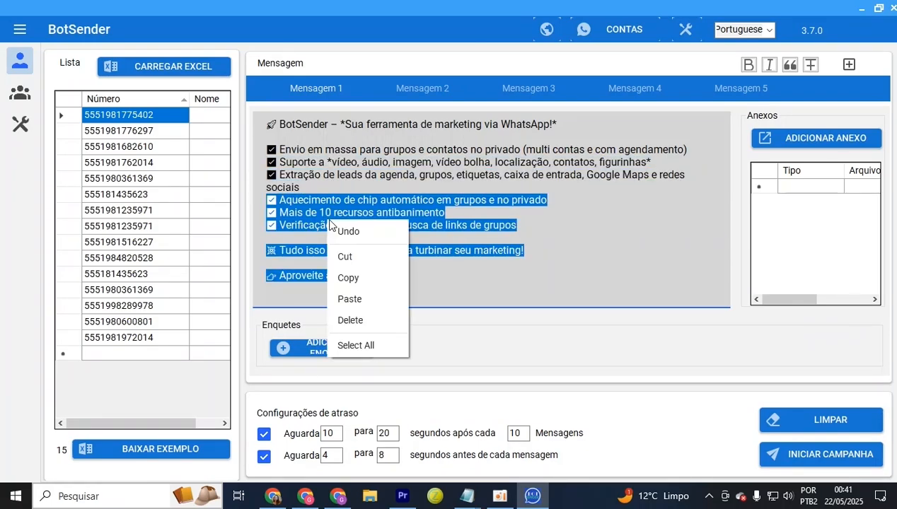
pyautogui.click(347, 256)
pyautogui.click(412, 94)
pyautogui.rightClick(403, 239)
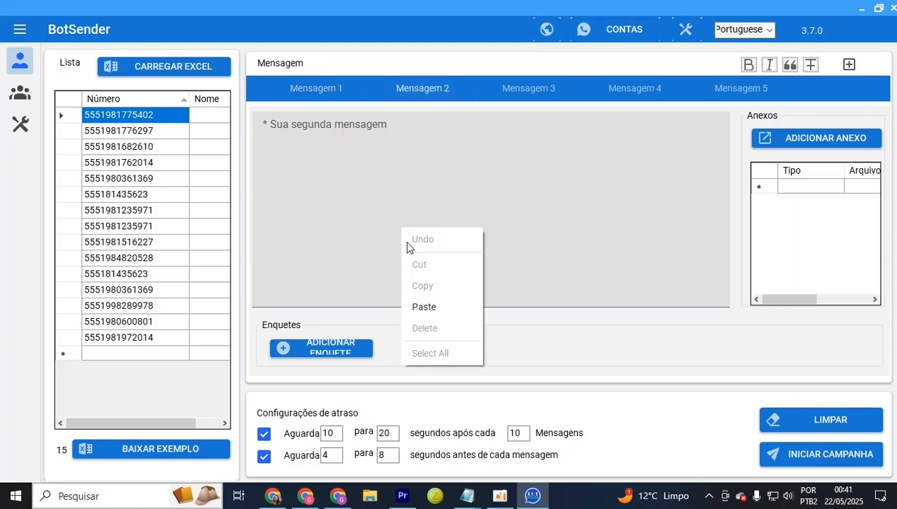
pyautogui.click(429, 307)
pyautogui.click(368, 92)
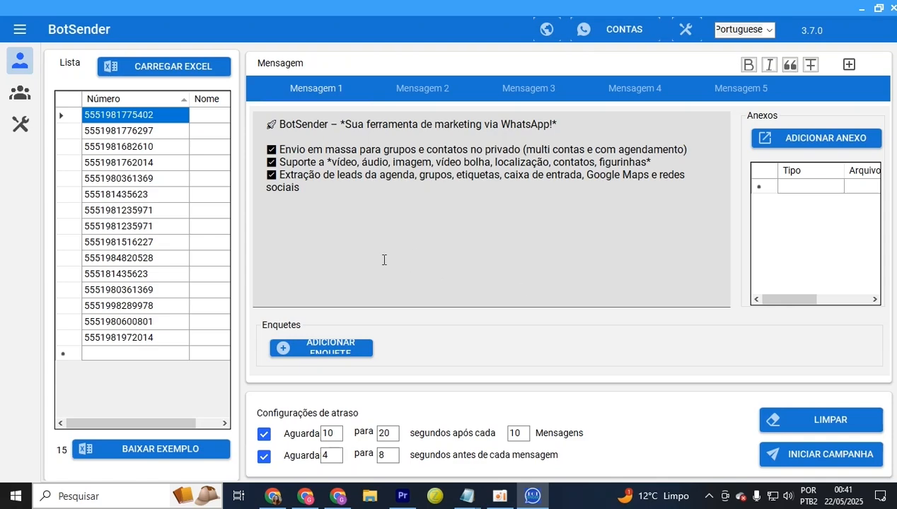
# Check the moved text in Mensagem 2 and go back to Mensagem 1
pyautogui.moveTo(384, 260); pyautogui.dragTo(266, 135)
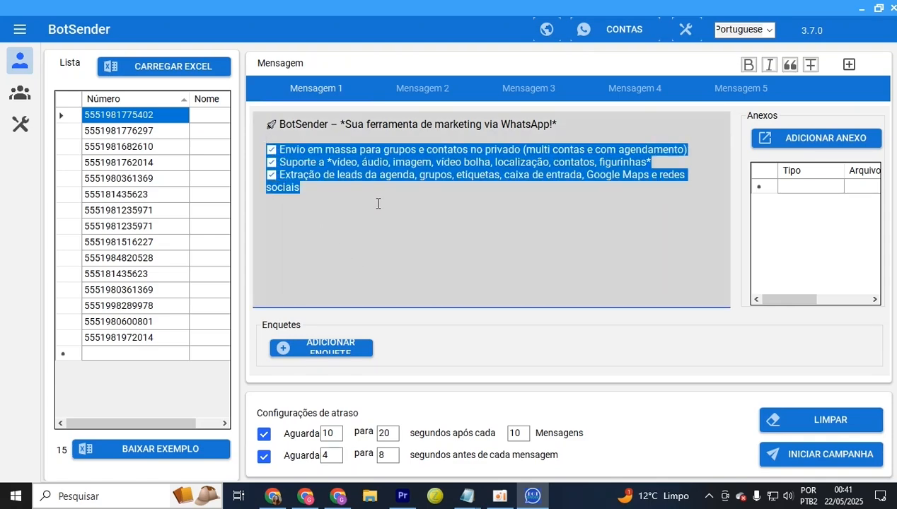
pyautogui.click(423, 92)
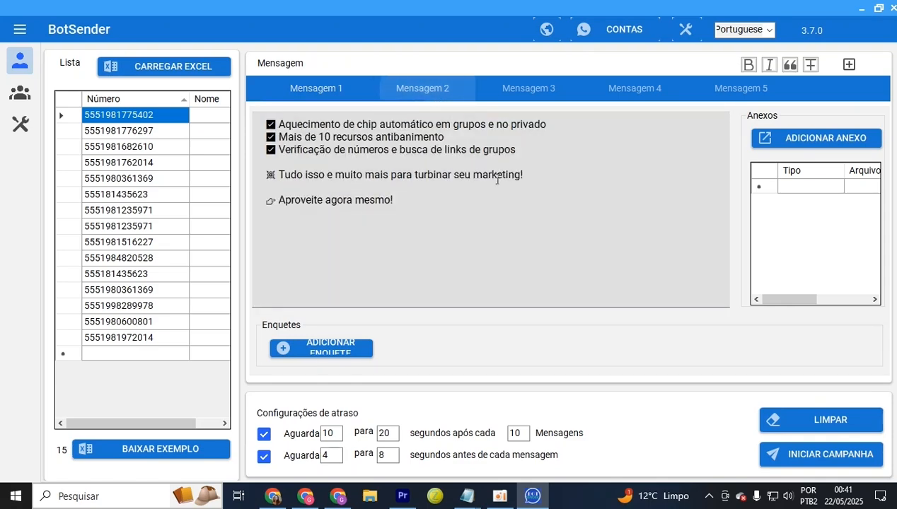
pyautogui.click(334, 98)
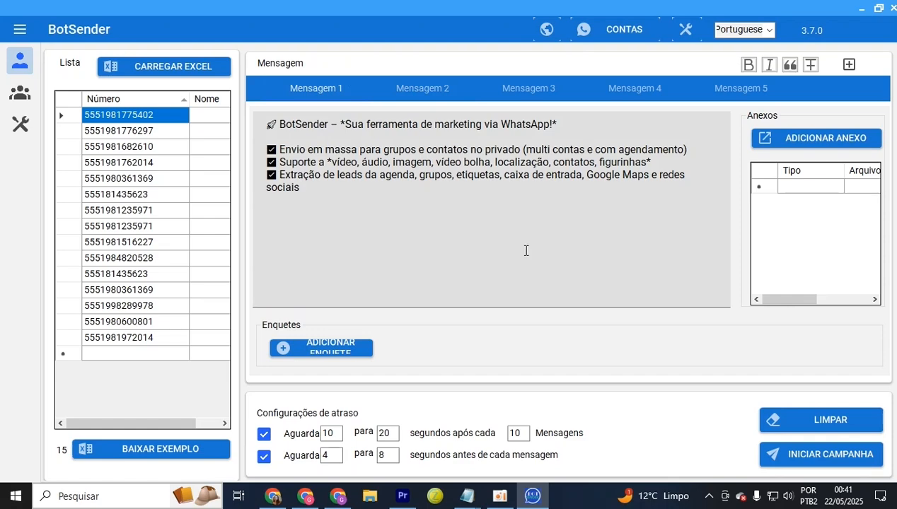
pyautogui.click(823, 459)
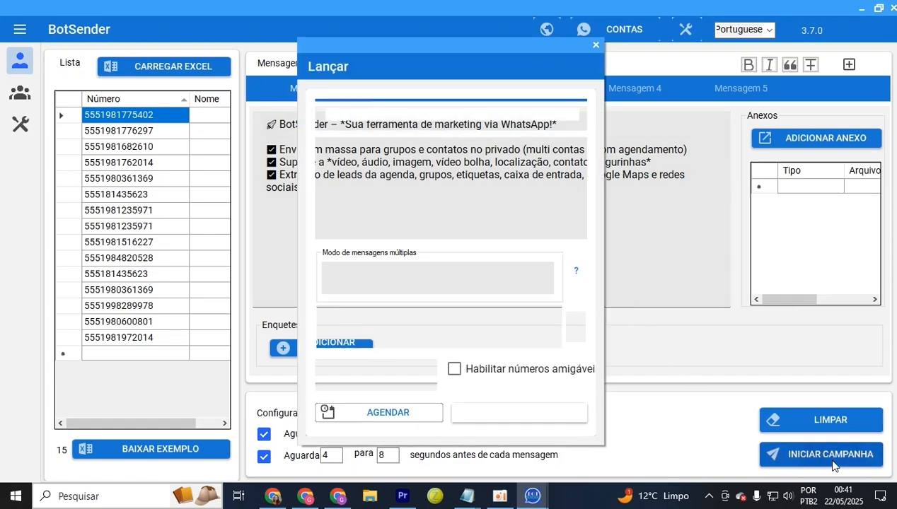
pyautogui.click(433, 285)
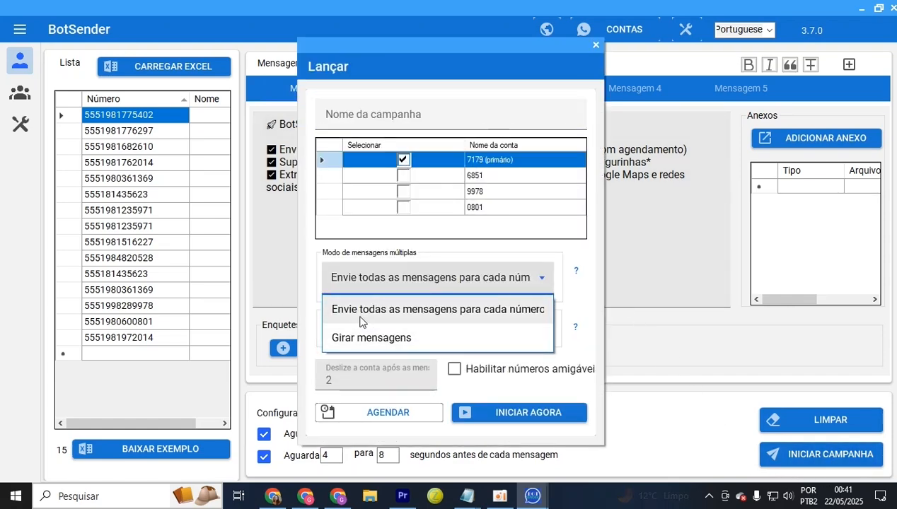
pyautogui.click(450, 311)
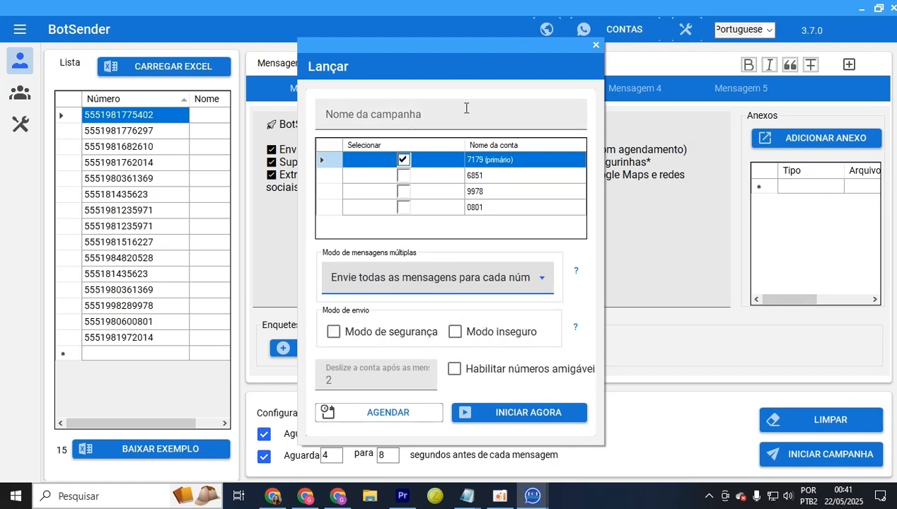
pyautogui.moveTo(462, 56); pyautogui.dragTo(502, 304)
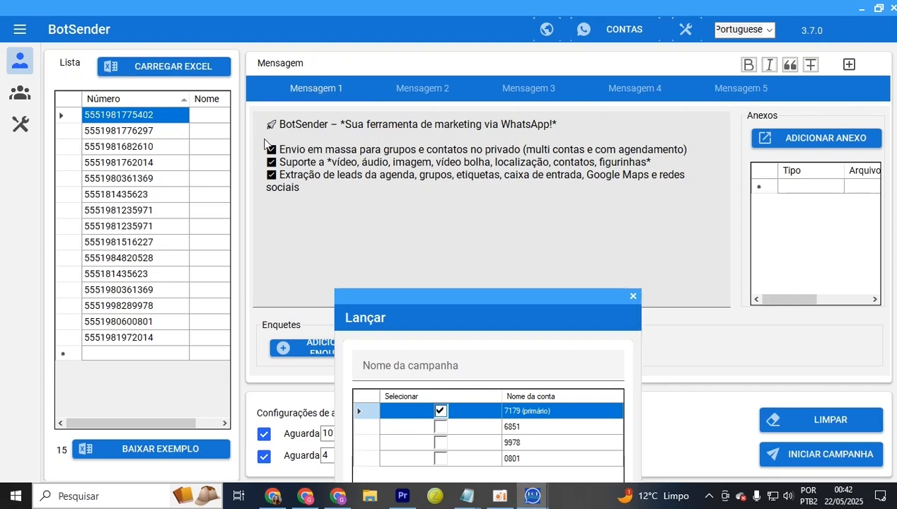
pyautogui.moveTo(471, 296); pyautogui.dragTo(436, 73)
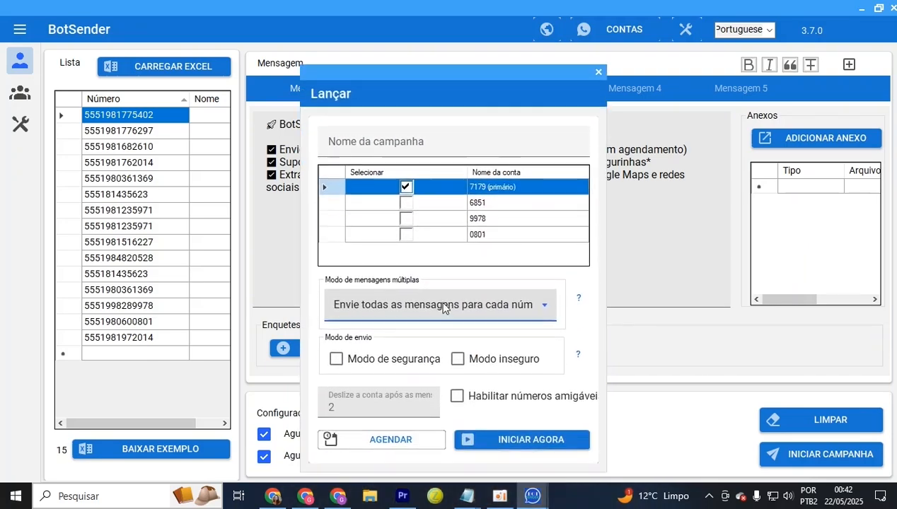
pyautogui.click(442, 305)
pyautogui.click(405, 367)
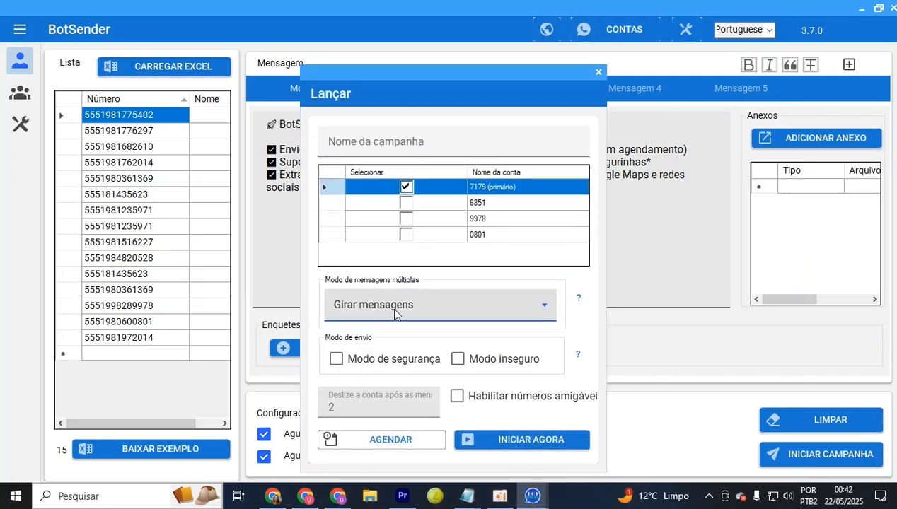
pyautogui.moveTo(458, 86); pyautogui.dragTo(452, 304)
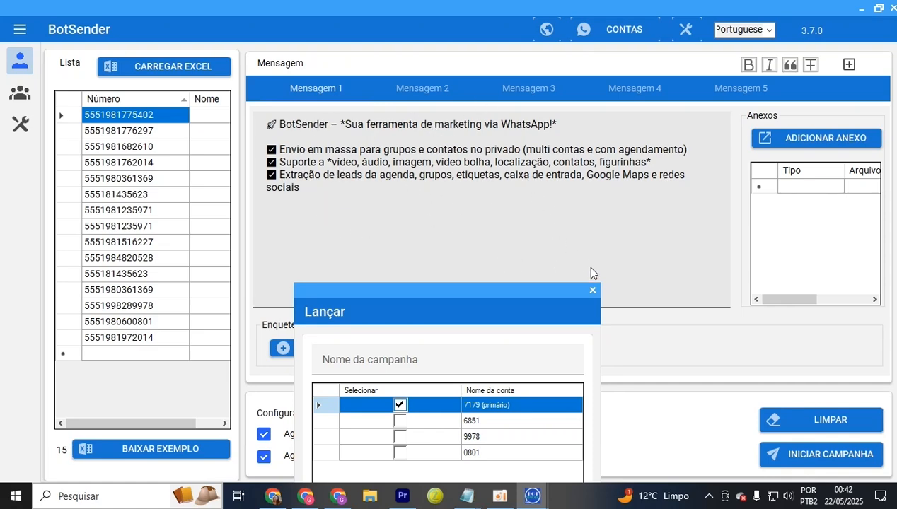
pyautogui.click(593, 291)
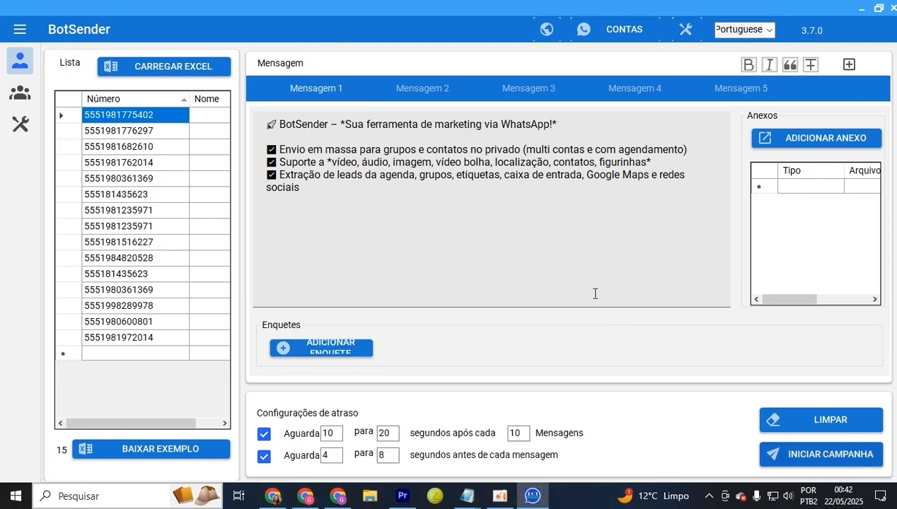
pyautogui.click(417, 92)
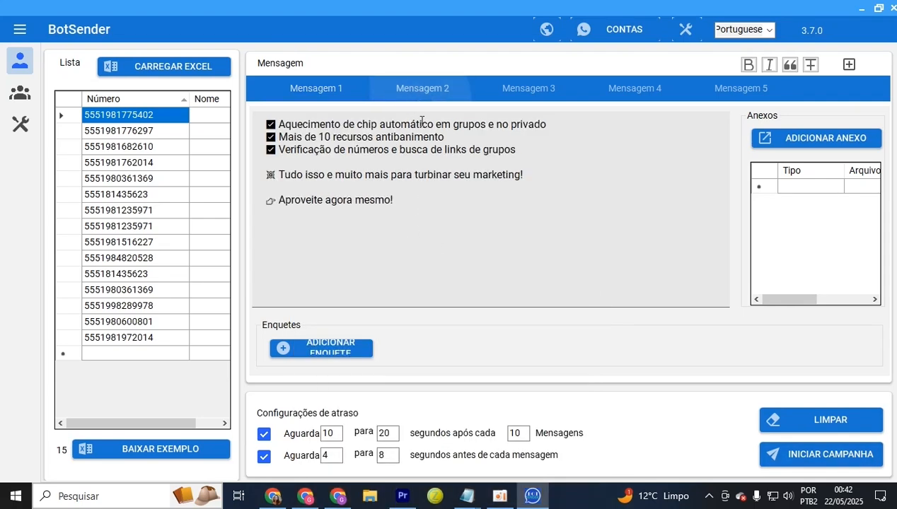
pyautogui.moveTo(398, 214); pyautogui.dragTo(253, 116)
# Paste the Mensagem 2 lines back after the last bullet of Mensagem 1
pyautogui.click(316, 88)
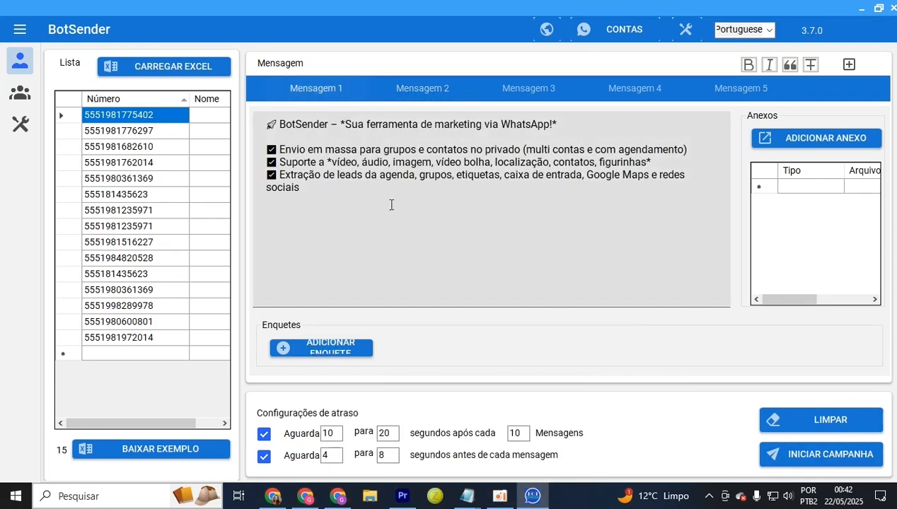
pyautogui.click(390, 204)
pyautogui.hotkey('ctrl', 'v')
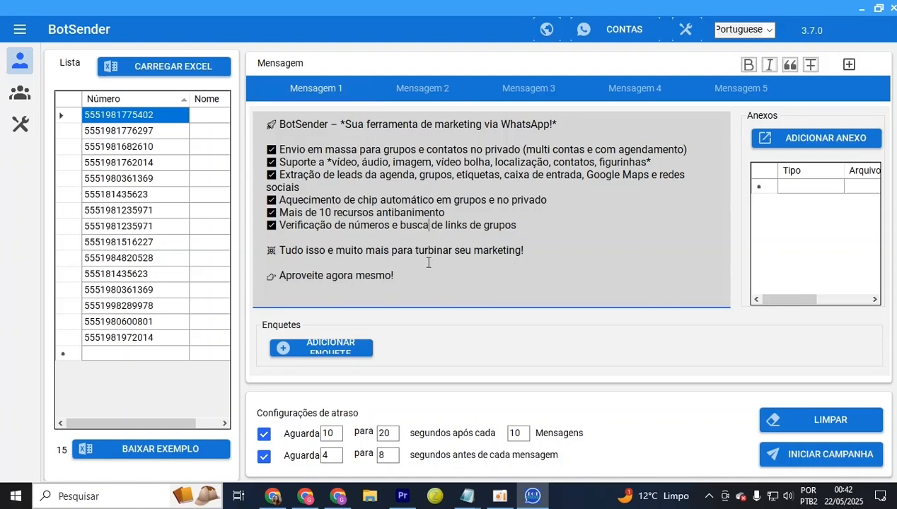
# Browse the Adicionar Marcadores Chave greeting markers, then close that window
pyautogui.click(850, 65)
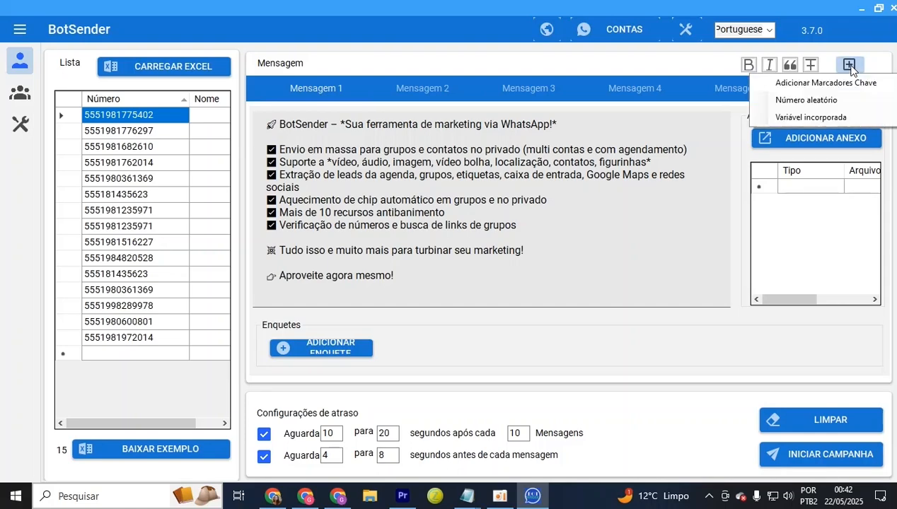
pyautogui.click(855, 86)
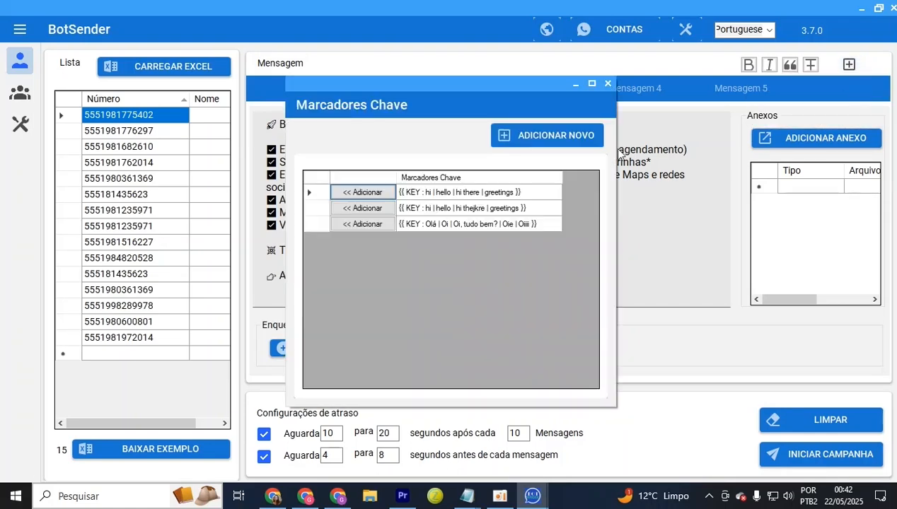
pyautogui.click(452, 223)
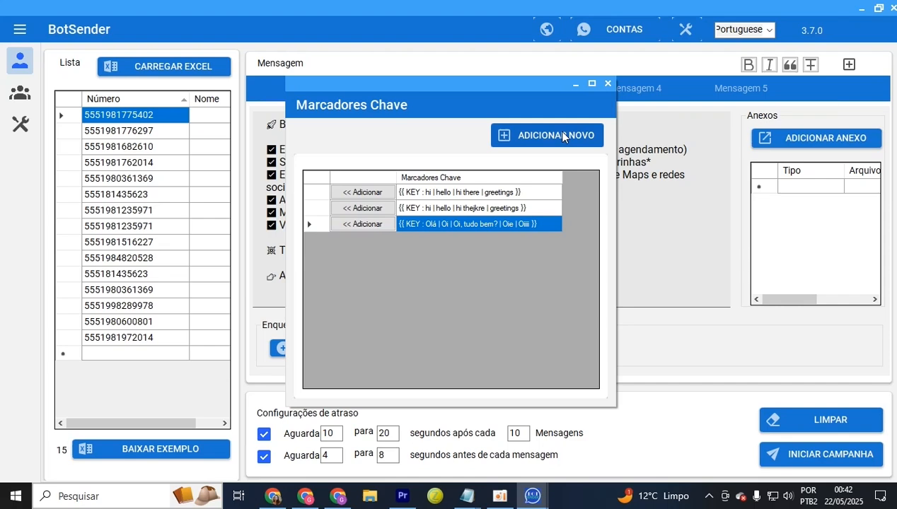
pyautogui.moveTo(458, 90); pyautogui.dragTo(732, 130)
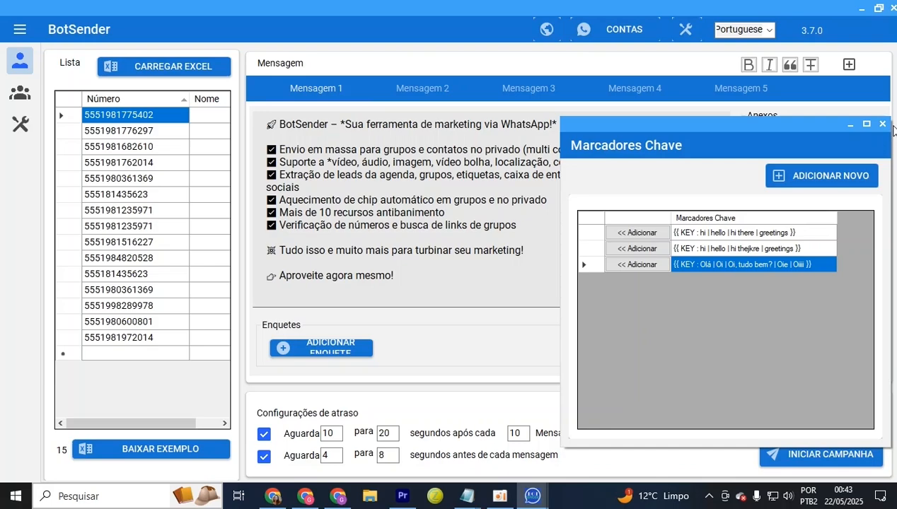
pyautogui.click(882, 123)
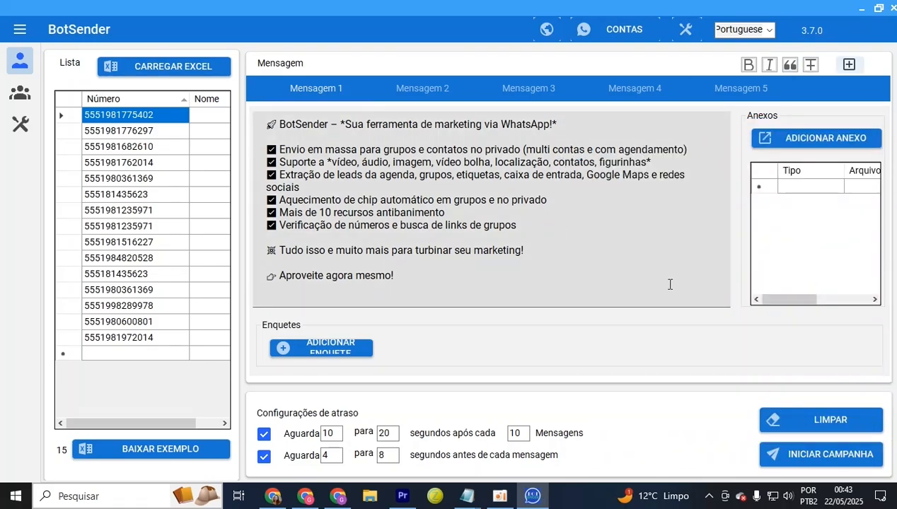
pyautogui.moveTo(402, 281); pyautogui.dragTo(202, 93)
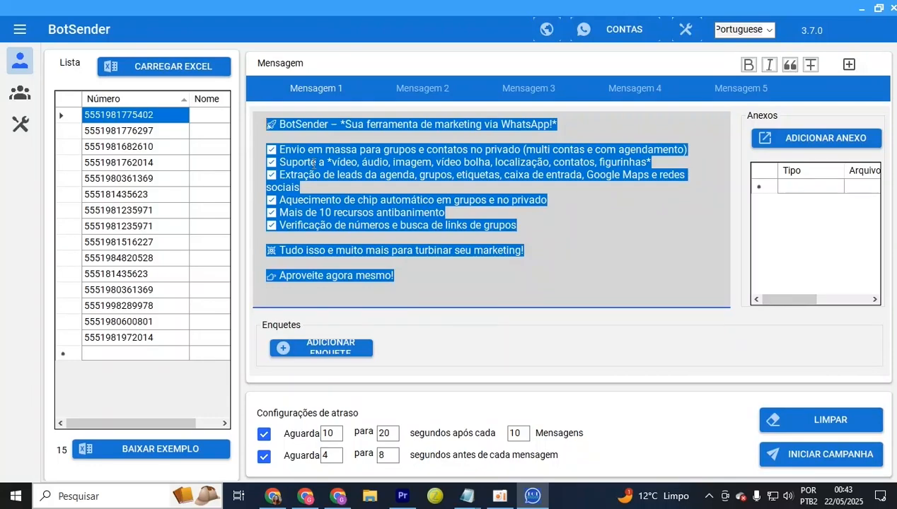
# Copy the complete promotional text from Mensagem 1 and bring up the ChatGPT tab in Chrome
pyautogui.rightClick(313, 164)
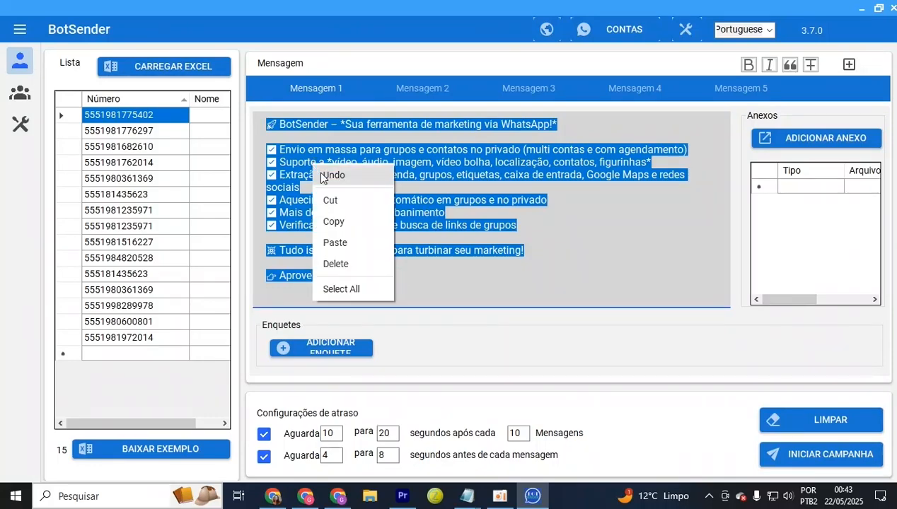
pyautogui.click(337, 219)
pyautogui.hotkey('alt', 'Tab')
pyautogui.scroll(-1, 483, 331)
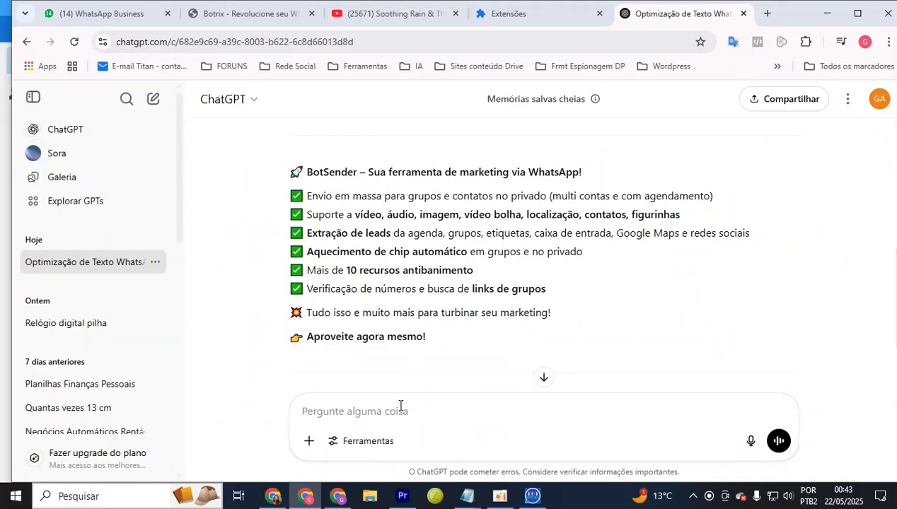
# Ask ChatGPT: 'me de 5 variações do texto a seguir:' followed by the pasted promo message
pyautogui.scroll(-2, 408, 320)
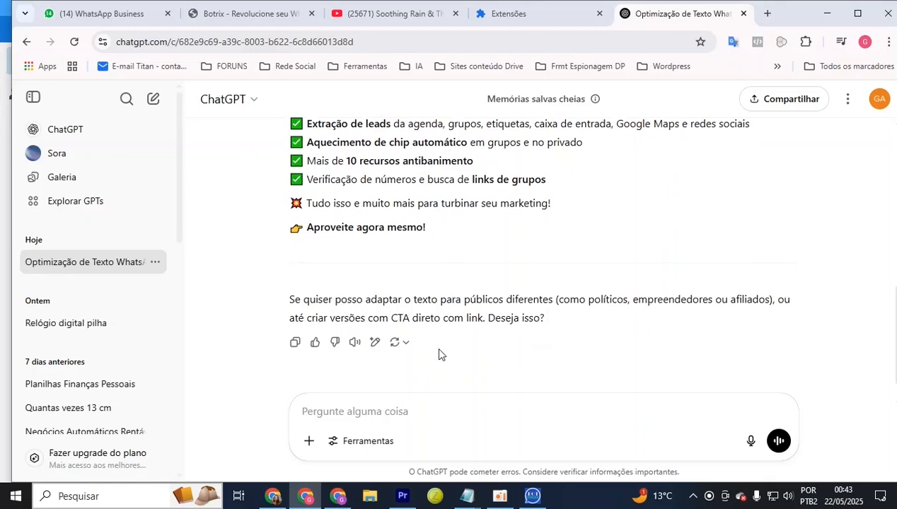
pyautogui.write('me de 5 vari')
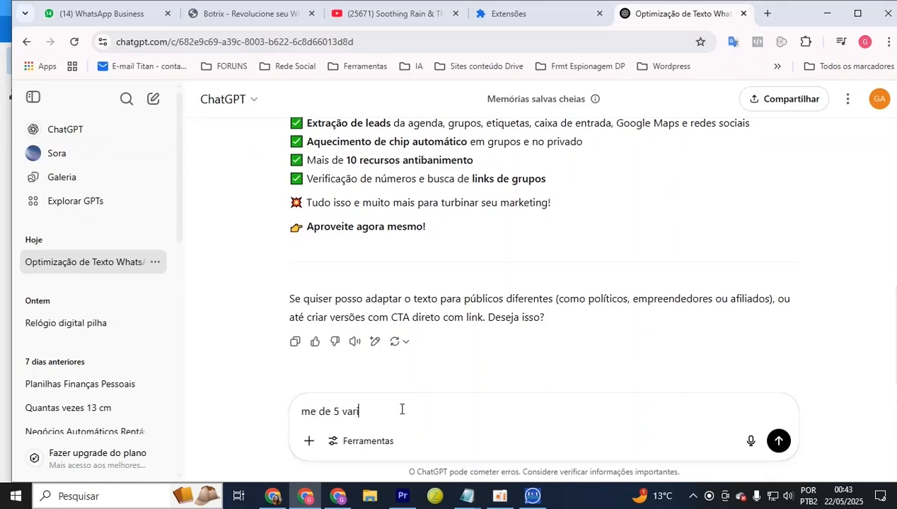
pyautogui.write('ações do texto a seguir')
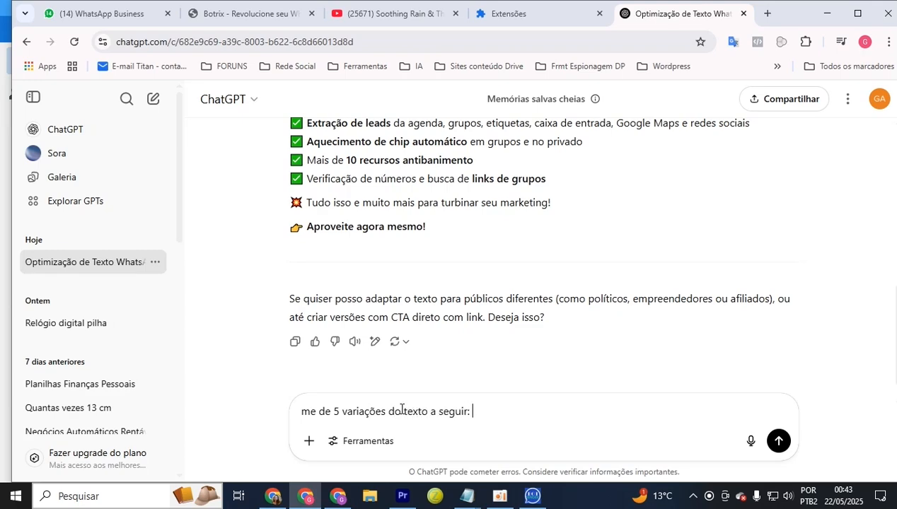
pyautogui.write(':')
pyautogui.hotkey('ctrl', 'v')
pyautogui.press('Return')
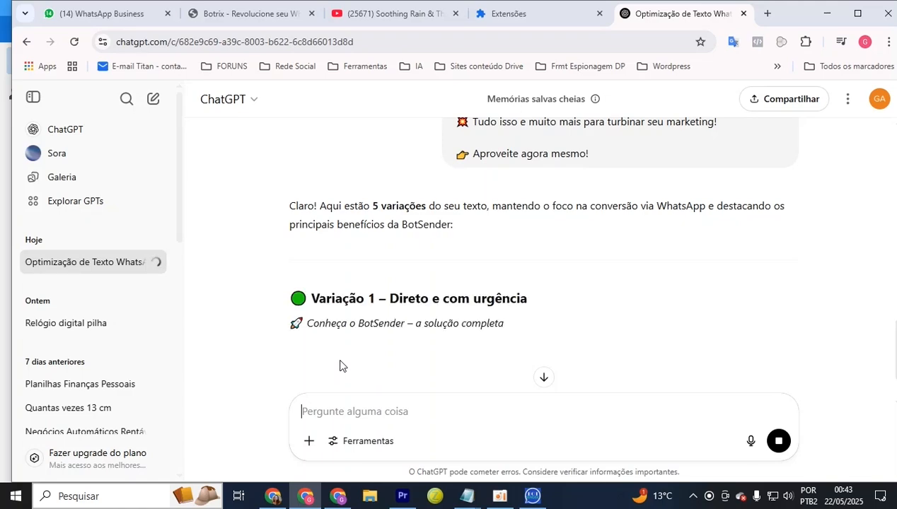
# Scroll through ChatGPT's reply and select the Variação 1 text
pyautogui.scroll(-1, 340, 365)
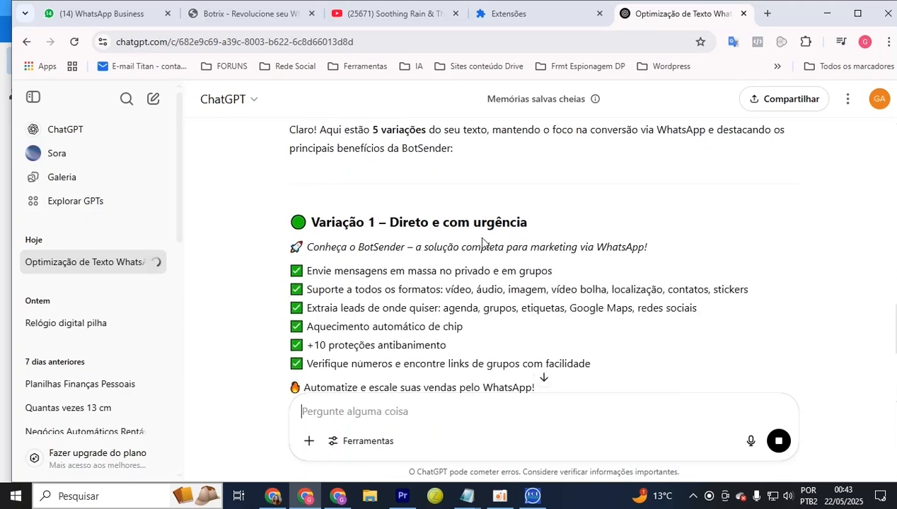
pyautogui.scroll(-2, 483, 245)
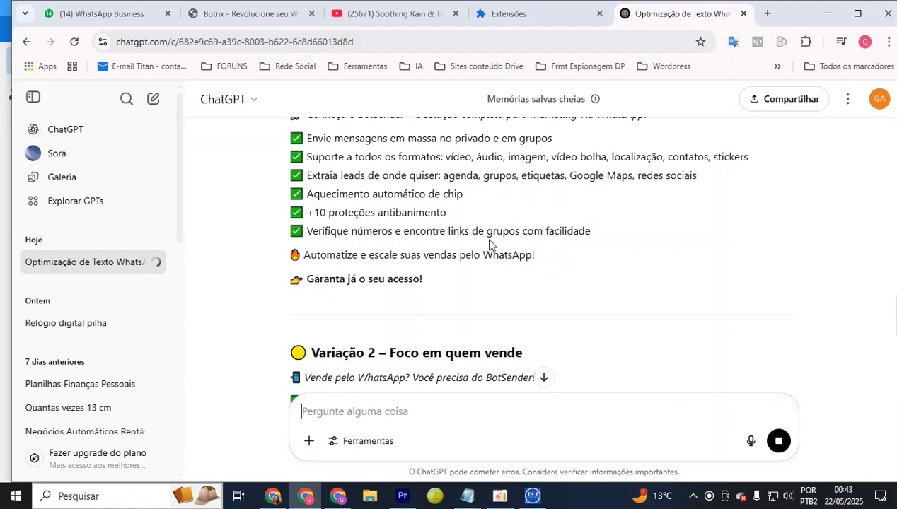
pyautogui.scroll(-3, 485, 249)
pyautogui.scroll(4, 483, 276)
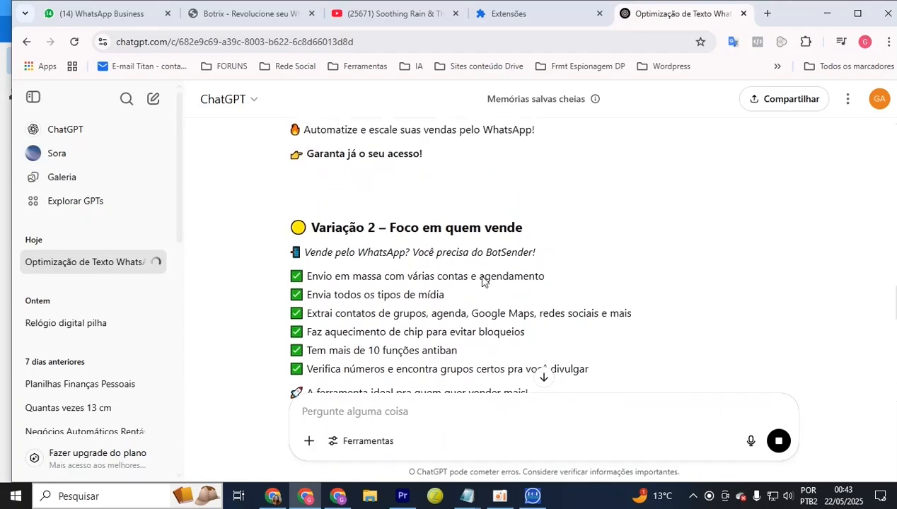
pyautogui.moveTo(444, 352); pyautogui.dragTo(424, 348)
# Copy Variação 1 into the second Notepad window and paste it into Mensagem 2
pyautogui.click(340, 202)
pyautogui.rightClick(340, 274)
pyautogui.click(357, 278)
pyautogui.click(532, 496)
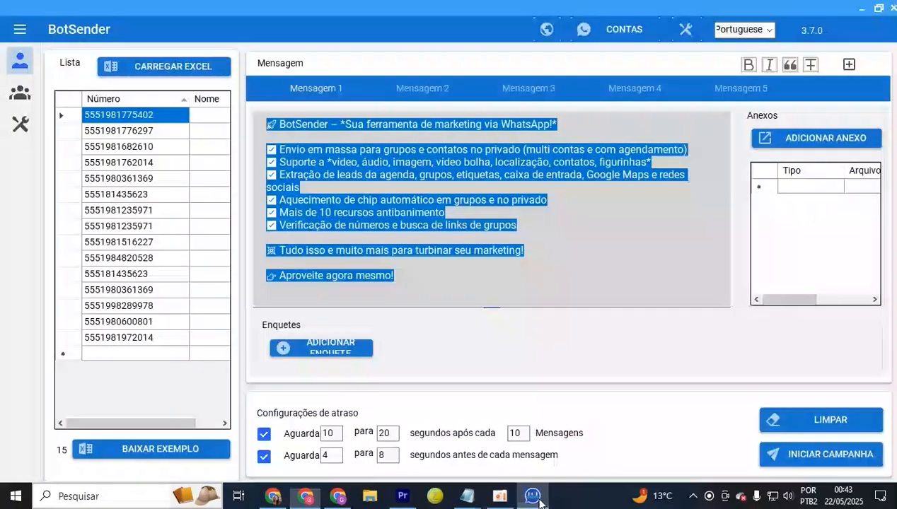
pyautogui.click(476, 500)
pyautogui.click(499, 447)
pyautogui.hotkey('ctrl', 'v')
pyautogui.hotkey('ctrl', 'a')
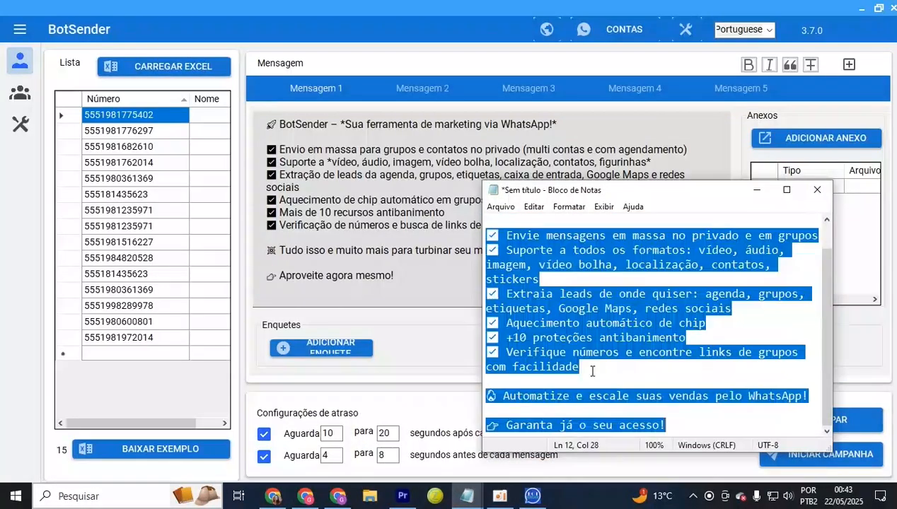
pyautogui.click(420, 260)
pyautogui.click(422, 88)
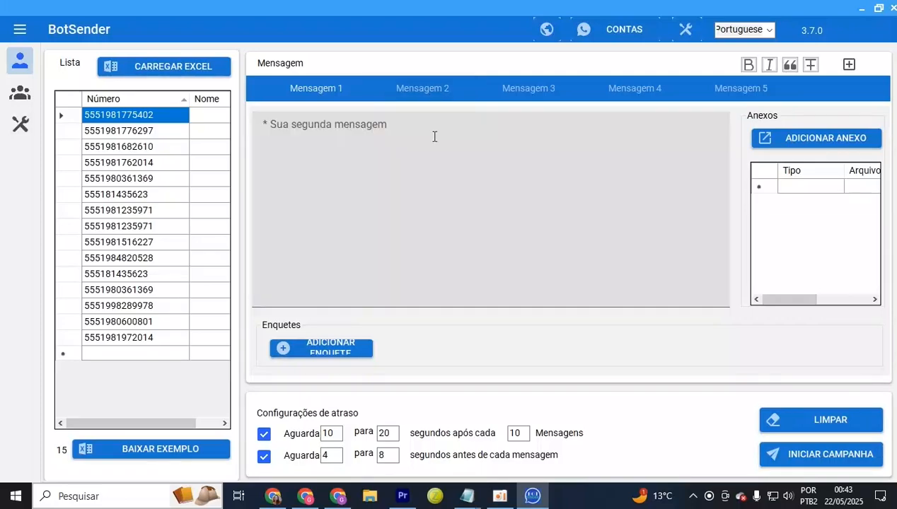
pyautogui.click(439, 192)
pyautogui.hotkey('ctrl', 'v')
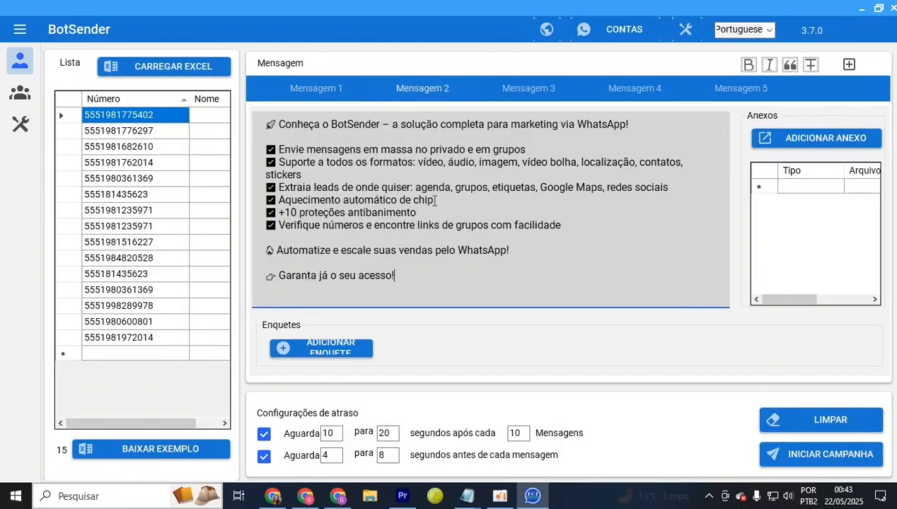
# Select the Variação 2 block in ChatGPT and paste it into Mensagem 3
pyautogui.click(275, 496)
pyautogui.click(305, 496)
pyautogui.scroll(-3, 408, 305)
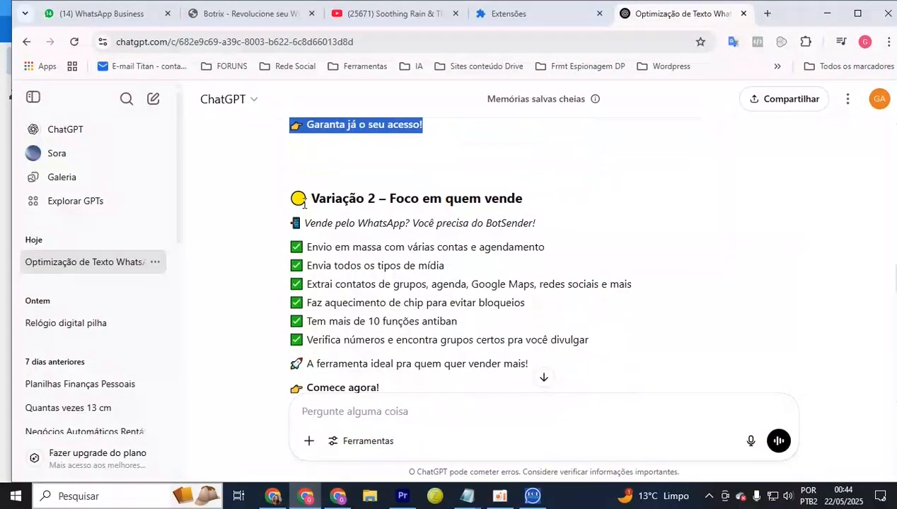
pyautogui.moveTo(284, 195); pyautogui.dragTo(424, 371)
pyautogui.scroll(-1, 424, 354)
pyautogui.click(298, 153)
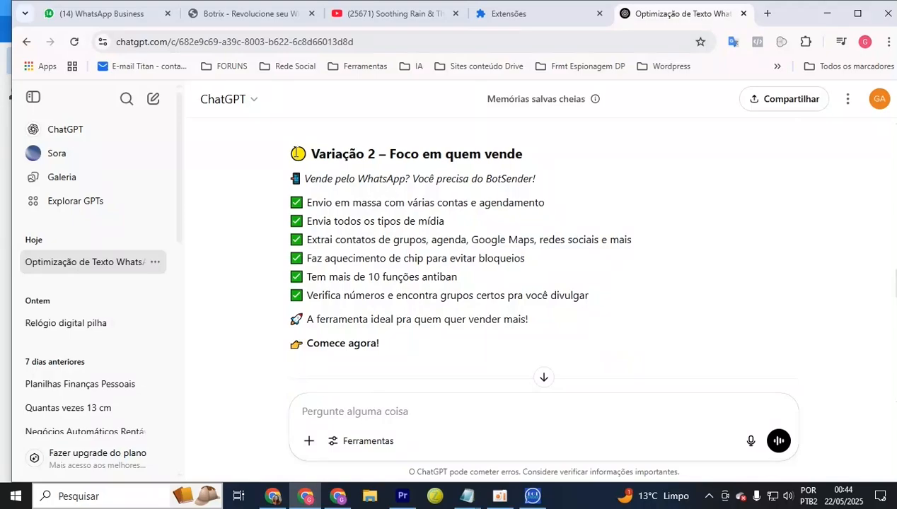
pyautogui.moveTo(296, 153); pyautogui.dragTo(420, 353)
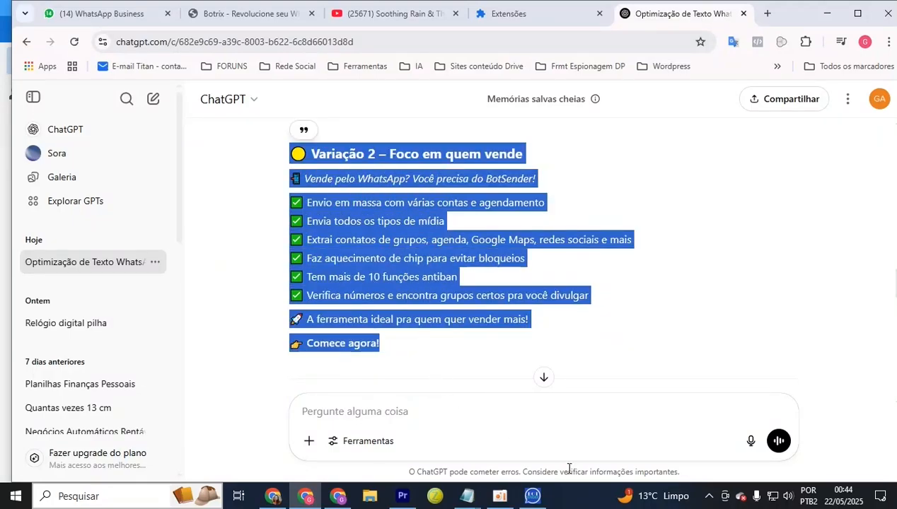
pyautogui.click(532, 496)
pyautogui.click(475, 181)
pyautogui.hotkey('ctrl', 'v')
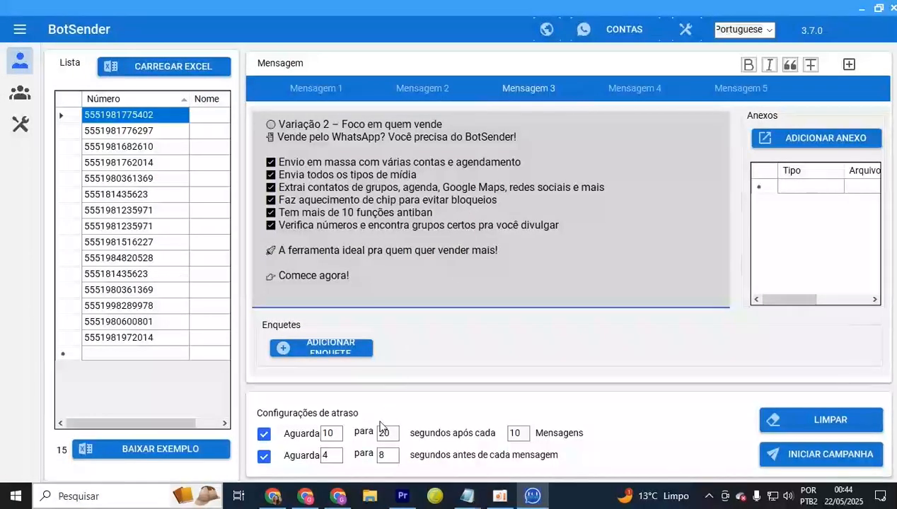
# Add the Variação 1 heading at the start of Mensagem 2
pyautogui.click(305, 496)
pyautogui.scroll(1, 566, 200)
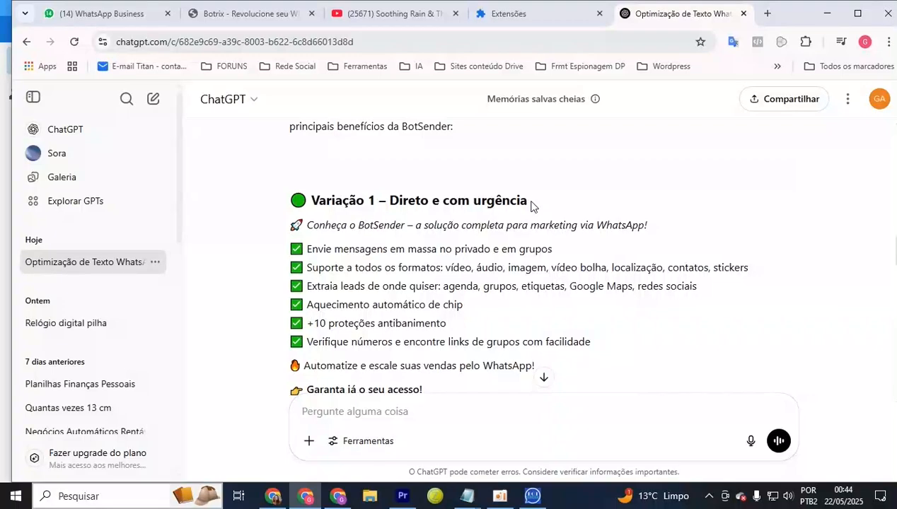
pyautogui.moveTo(531, 205); pyautogui.dragTo(289, 201)
pyautogui.hotkey('ctrl', 'c')
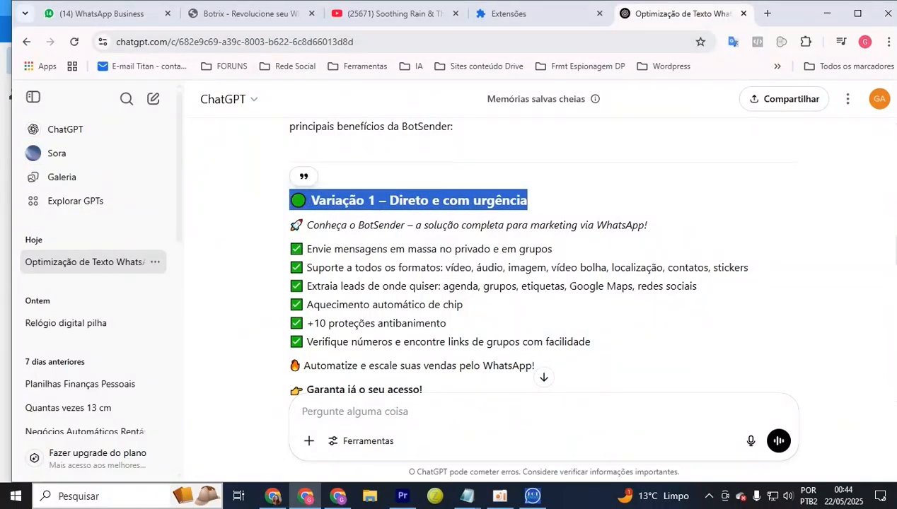
pyautogui.click(532, 496)
pyautogui.click(431, 89)
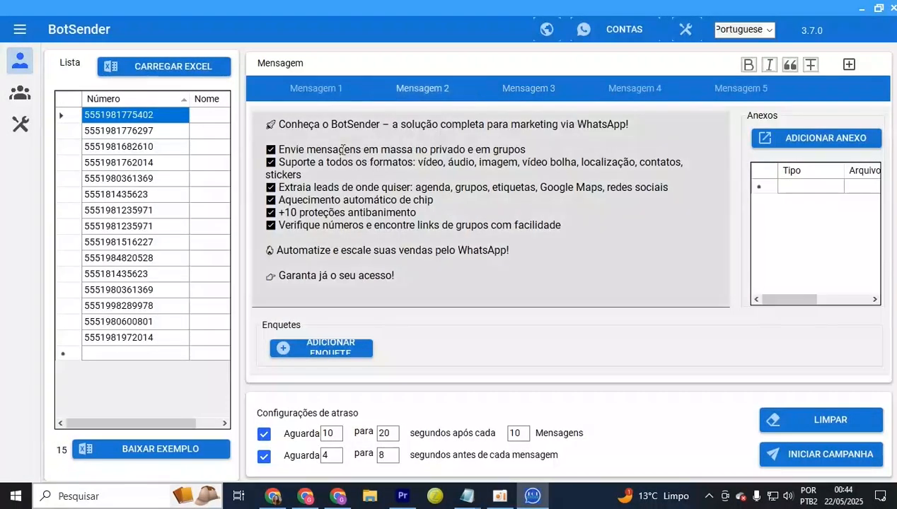
pyautogui.click(269, 125)
pyautogui.hotkey('ctrl', 'v')
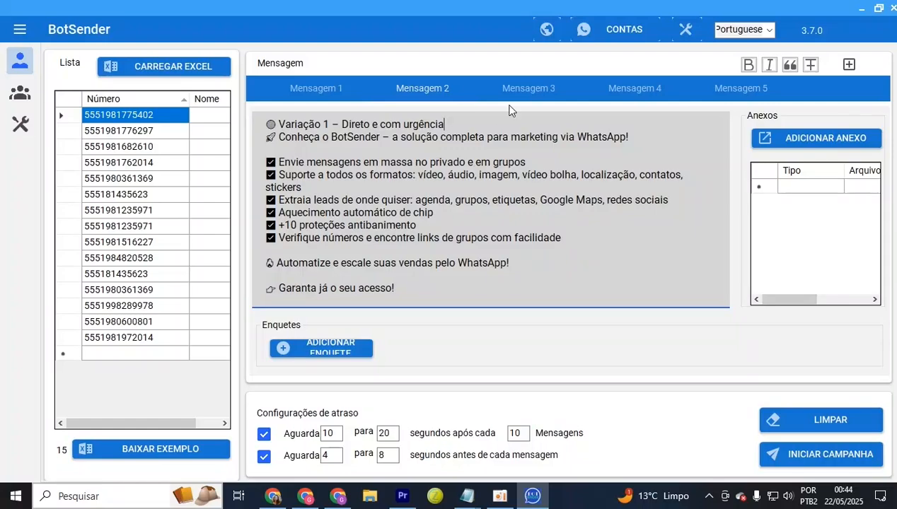
# Return to the ChatGPT chat, then bring up the second Notepad window
pyautogui.click(305, 496)
pyautogui.scroll(-5, 370, 305)
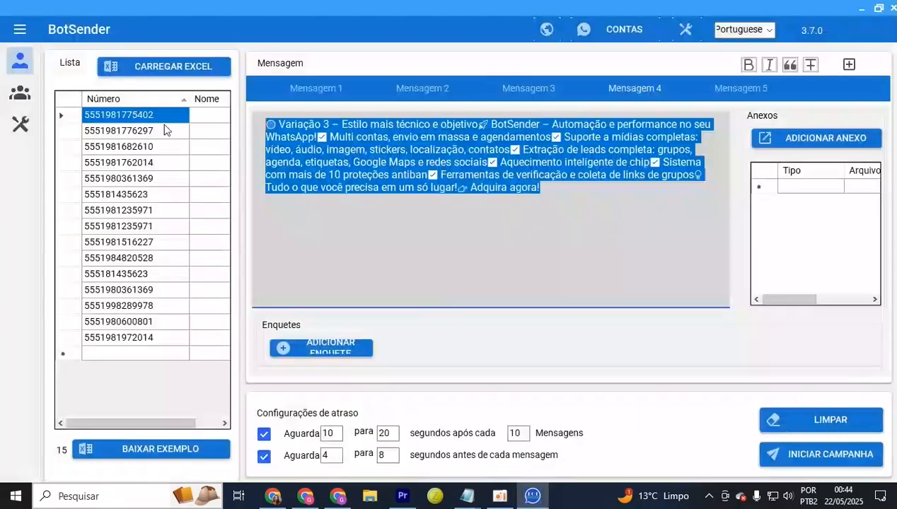
pyautogui.press('BackSpace')
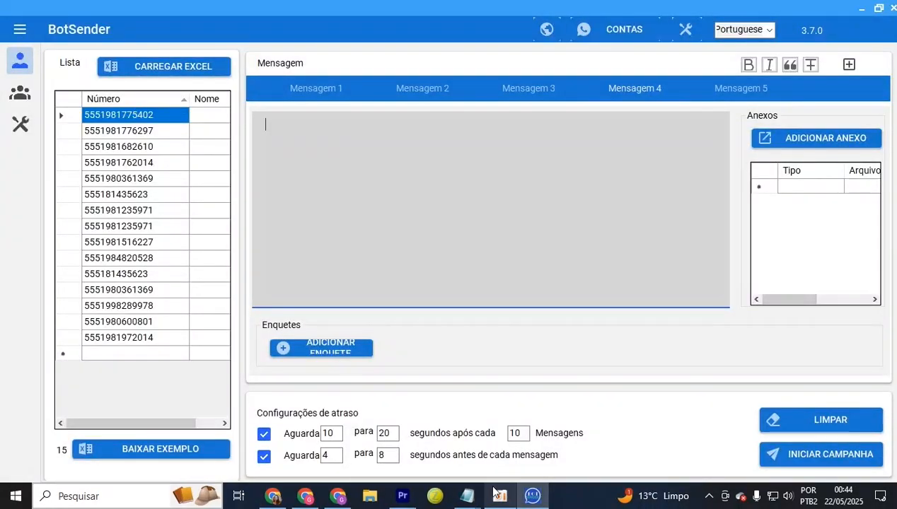
pyautogui.click(468, 496)
pyautogui.click(496, 397)
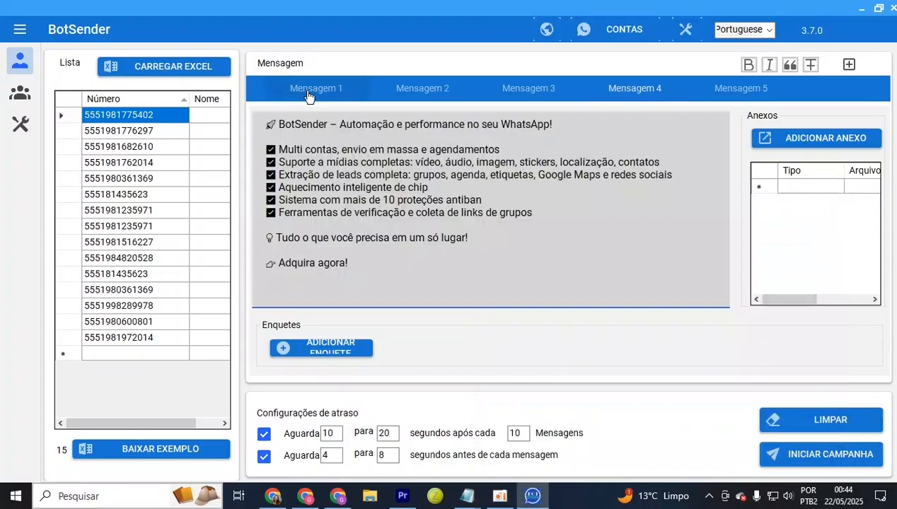
# Review the texts of Mensagem 1 through 4, ending back on Mensagem 1
pyautogui.click(308, 95)
pyautogui.moveTo(346, 162); pyautogui.dragTo(346, 177)
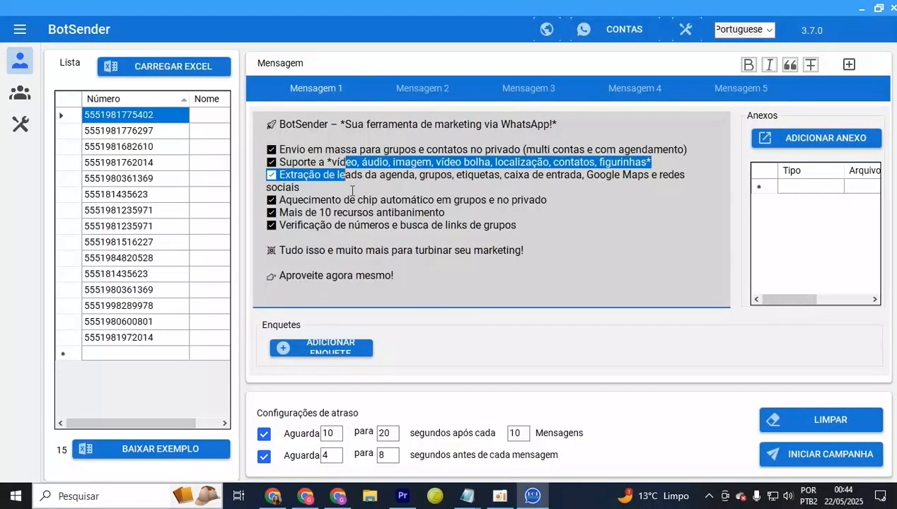
pyautogui.click(327, 131)
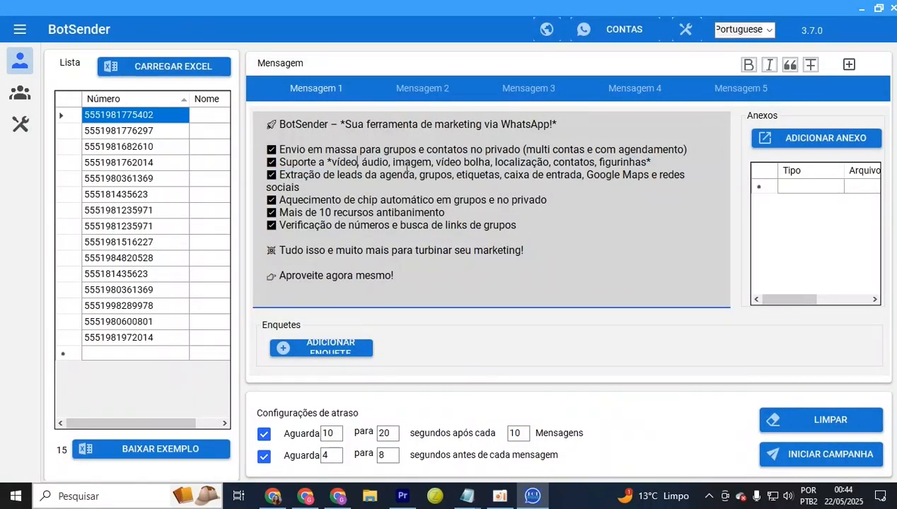
pyautogui.click(430, 89)
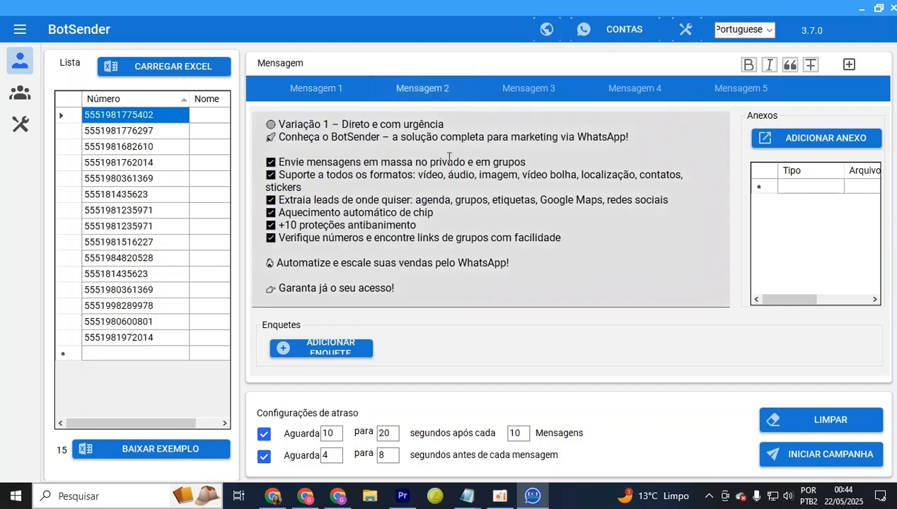
pyautogui.click(549, 96)
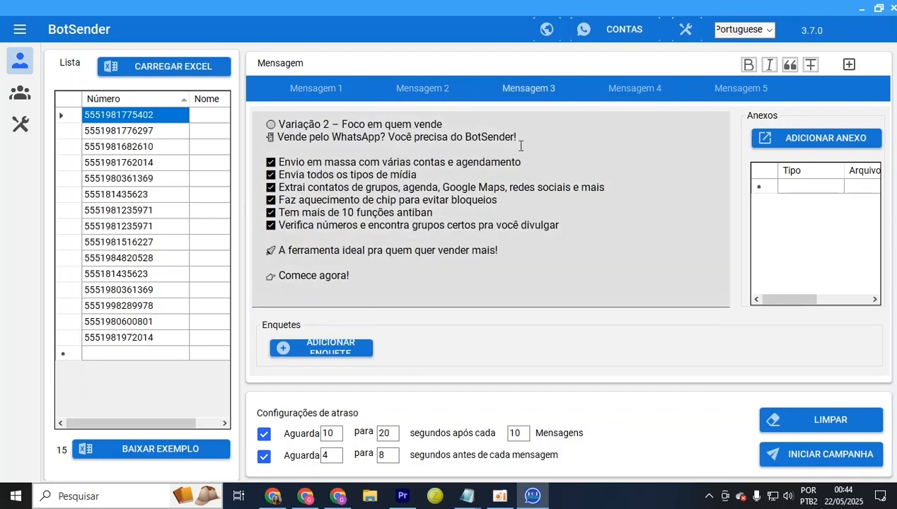
pyautogui.click(635, 88)
pyautogui.click(333, 98)
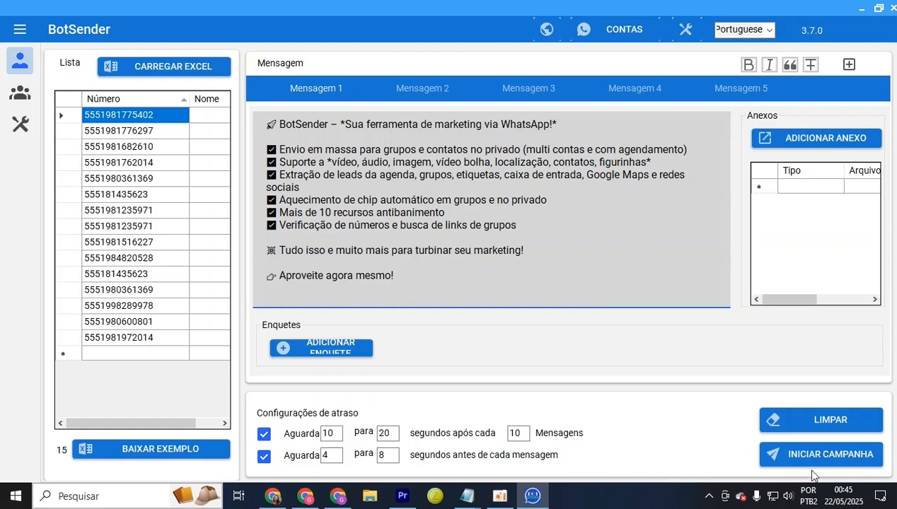
pyautogui.click(807, 451)
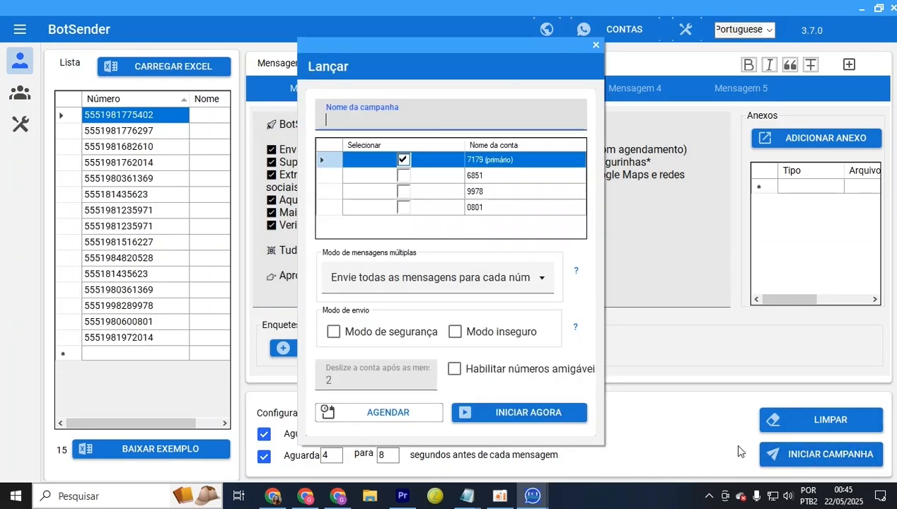
pyautogui.click(431, 278)
pyautogui.click(354, 338)
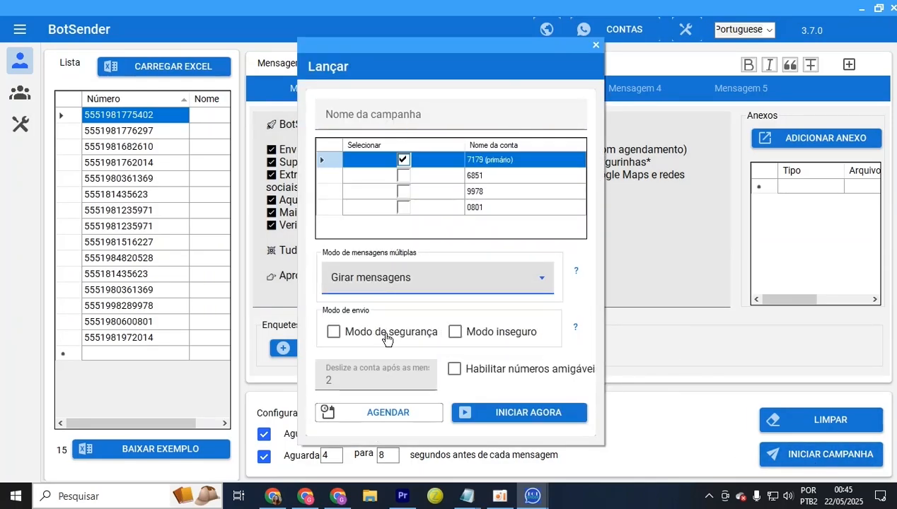
pyautogui.moveTo(447, 44); pyautogui.dragTo(480, 272)
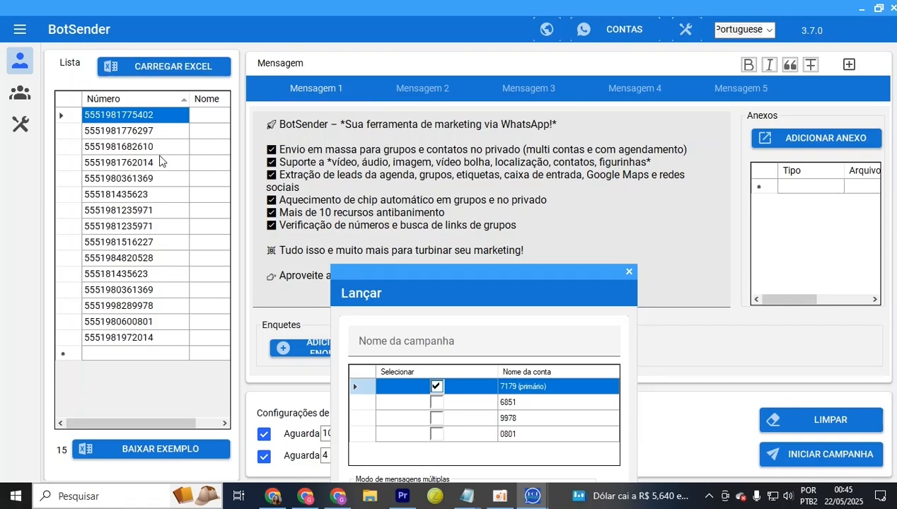
pyautogui.moveTo(505, 285); pyautogui.dragTo(515, 25)
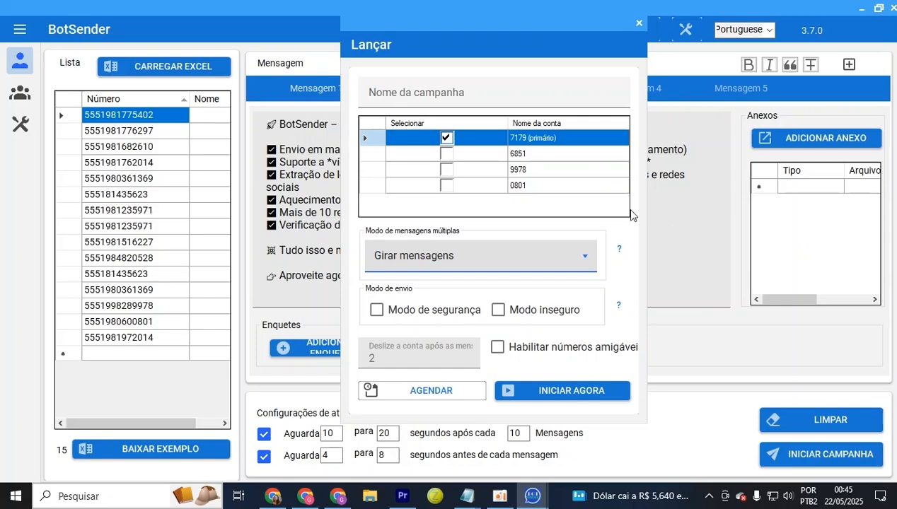
pyautogui.click(639, 23)
# Clear all the text from Mensagem 2
pyautogui.click(422, 89)
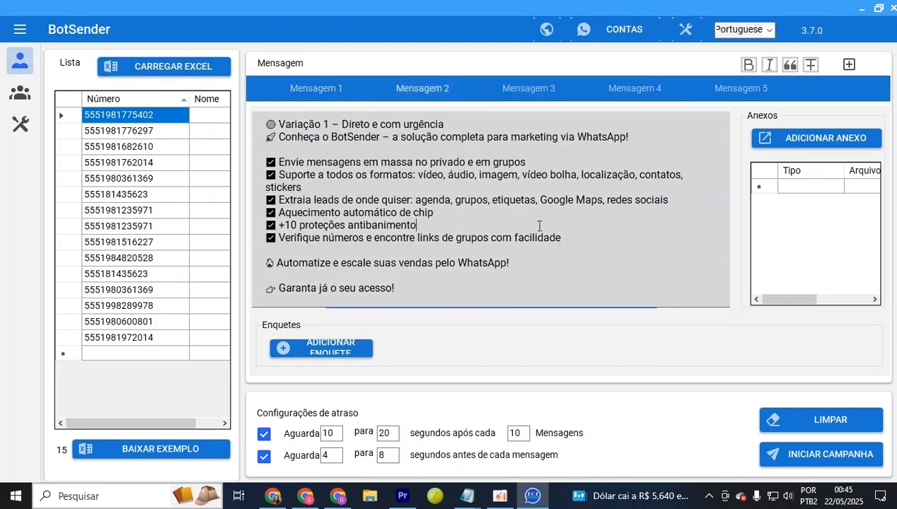
pyautogui.hotkey('ctrl', 'a')
pyautogui.press('Delete')
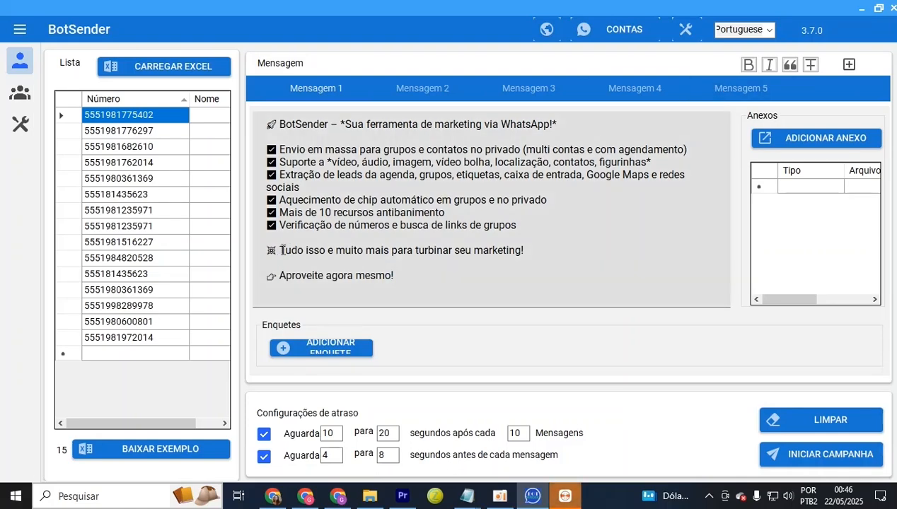
# Italicize the line 'Tudo isso e muito mais para turbinar seu marketing!' in Mensagem 1
pyautogui.moveTo(281, 251); pyautogui.dragTo(524, 250)
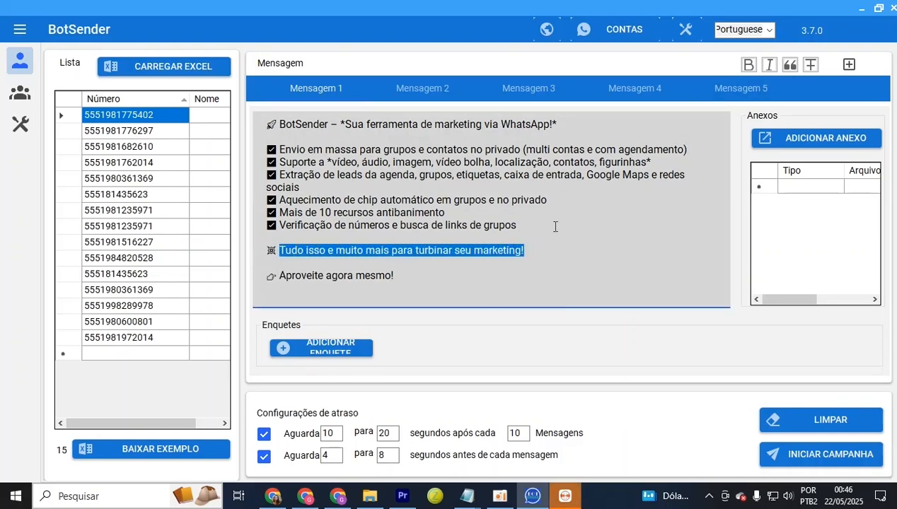
pyautogui.click(769, 64)
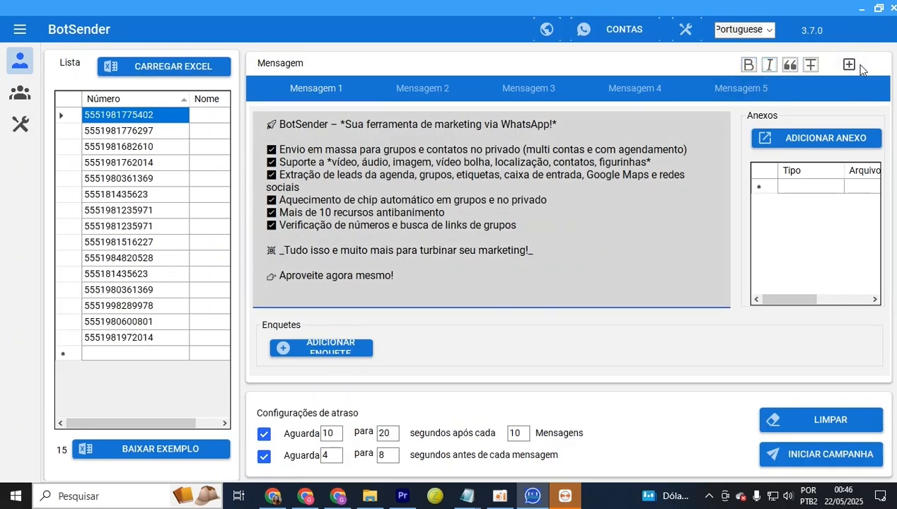
pyautogui.click(848, 66)
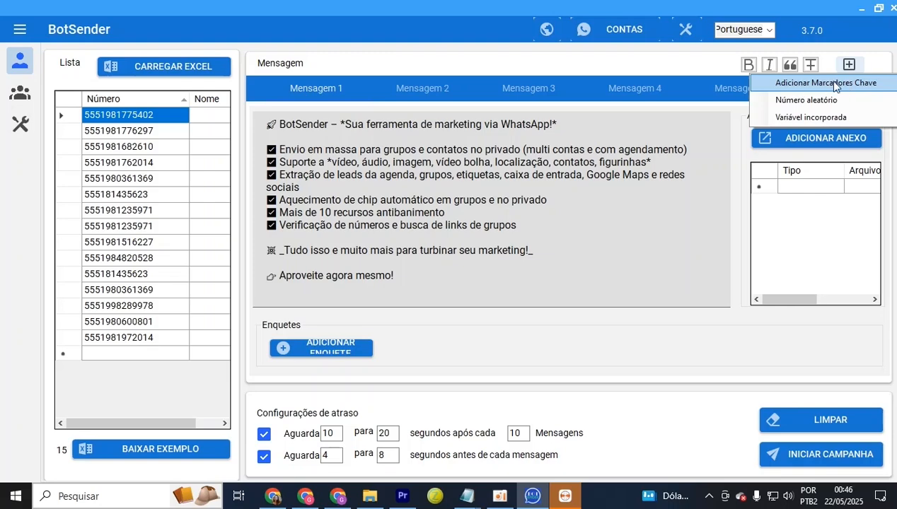
# Open the saved key markers and select the first greeting option, hi, in the marker text
pyautogui.click(857, 86)
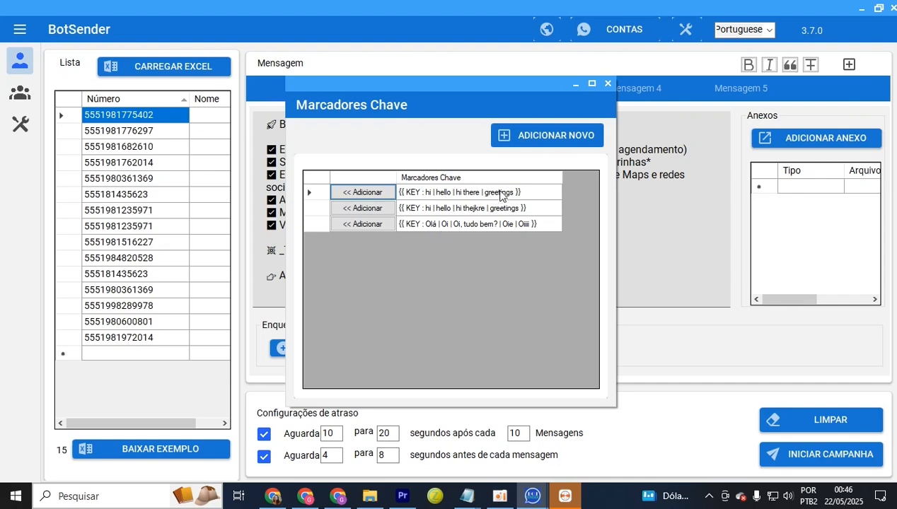
pyautogui.click(550, 140)
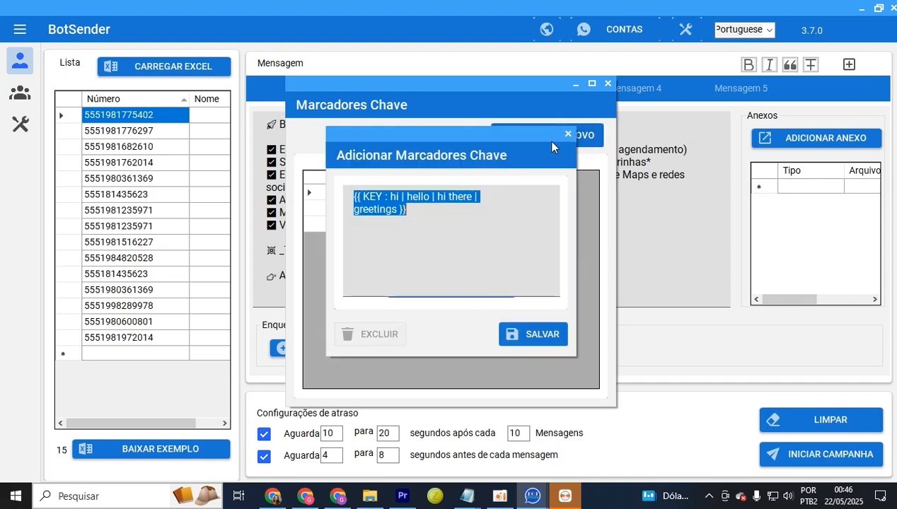
pyautogui.moveTo(455, 224); pyautogui.dragTo(306, 193)
pyautogui.click(412, 249)
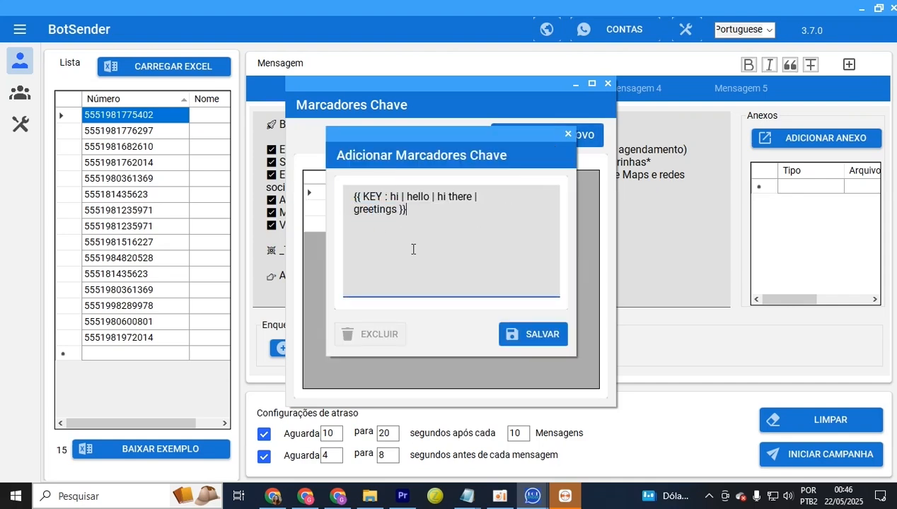
pyautogui.moveTo(412, 248); pyautogui.dragTo(342, 194)
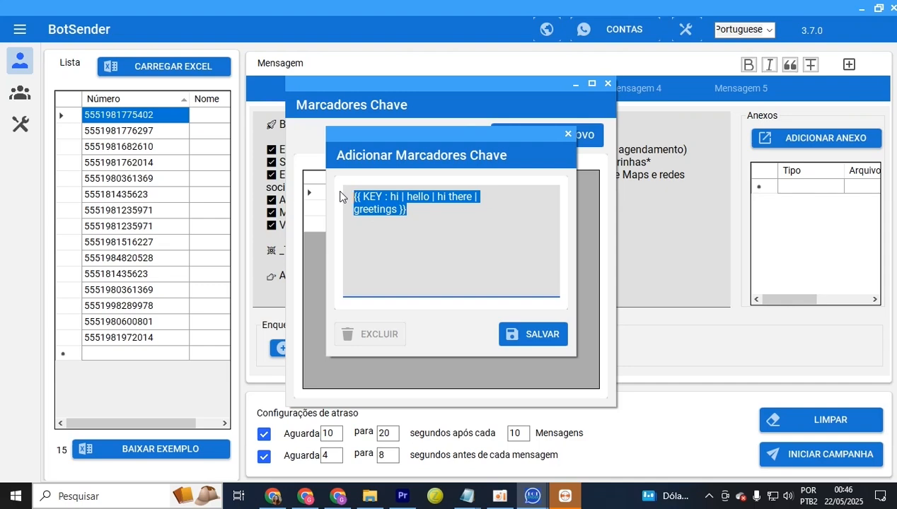
pyautogui.click(445, 240)
pyautogui.click(396, 199)
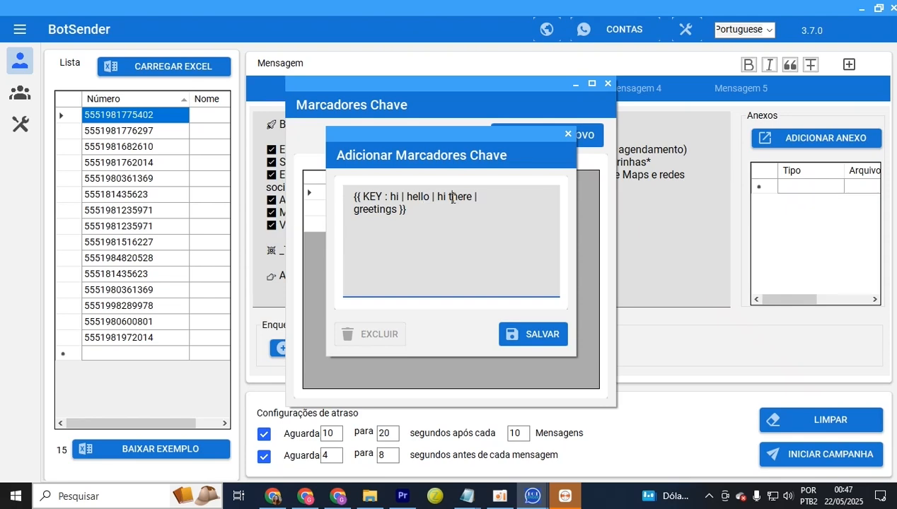
pyautogui.doubleClick(396, 198)
# Replace hi, hello, hi there and greetings with Oi, Oie, Oi, tudo bem? and Oii
pyautogui.write('Oi')
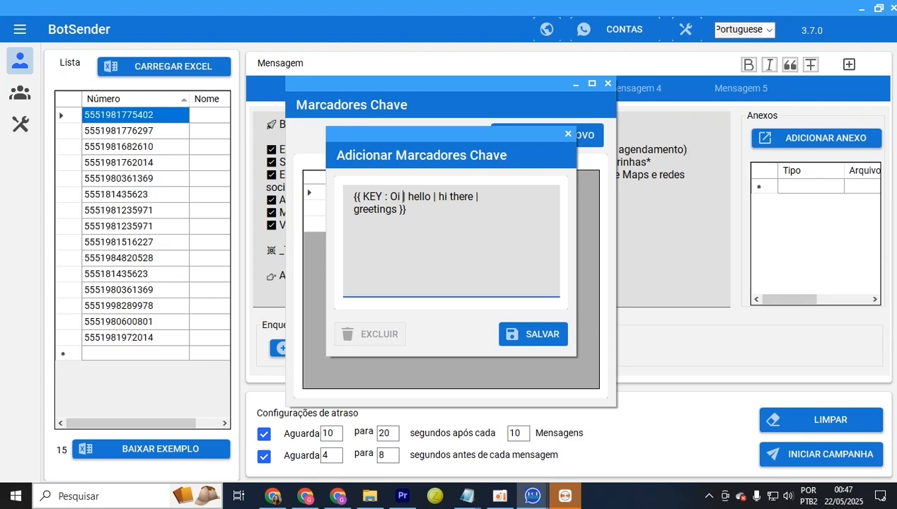
pyautogui.press('Right')
pyautogui.press('Right')
pyautogui.press('Right')
pyautogui.press('Right')
pyautogui.press('Right')
pyautogui.press('Right')
pyautogui.press('BackSpace')
pyautogui.press('BackSpace')
pyautogui.press('BackSpace')
pyautogui.press('BackSpace')
pyautogui.press('BackSpace')
pyautogui.write('Oie')
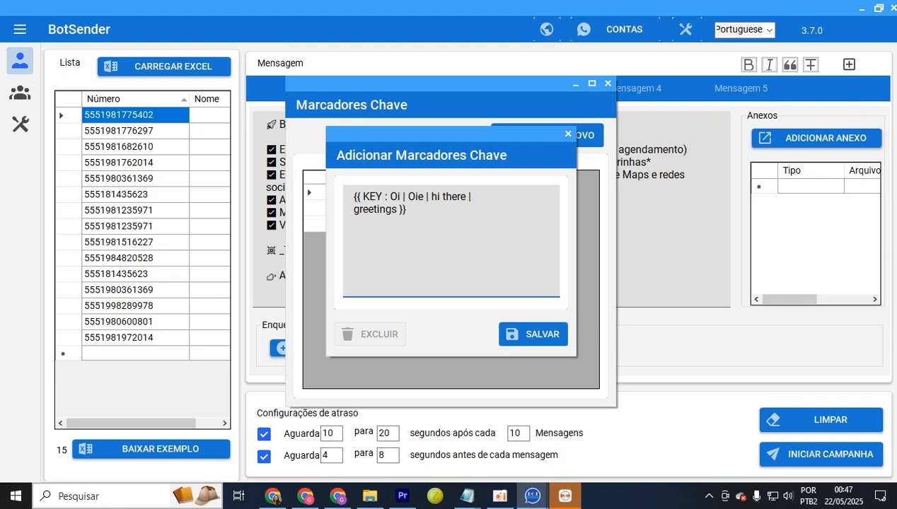
pyautogui.press('Right')
pyautogui.press('Right')
pyautogui.press('Right')
pyautogui.press('Right')
pyautogui.press('BackSpace')
pyautogui.press('BackSpace')
pyautogui.press('BackSpace')
pyautogui.press('BackSpace')
pyautogui.press('BackSpace')
pyautogui.press('BackSpace')
pyautogui.press('BackSpace')
pyautogui.press('BackSpace')
pyautogui.write('Oi, tudo bem?')
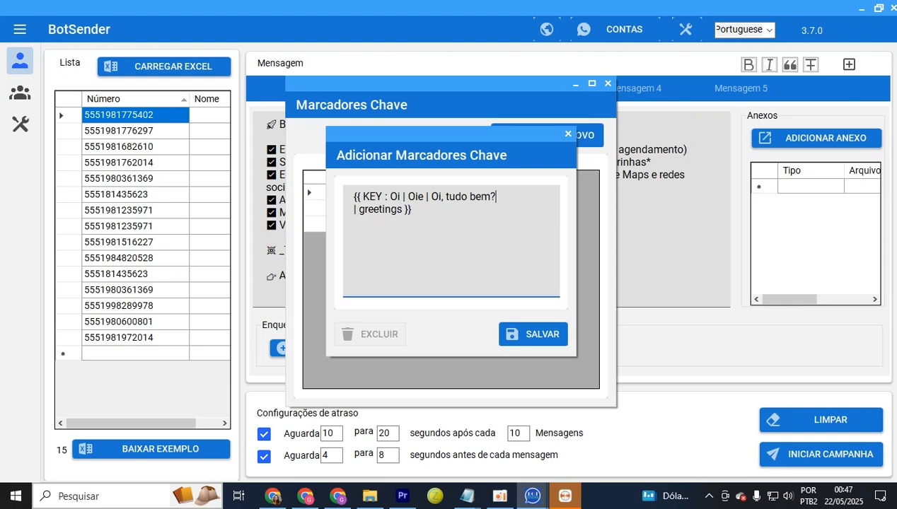
pyautogui.press('Right')
pyautogui.press('Right')
pyautogui.press('Right')
pyautogui.press('Right')
pyautogui.press('Right')
pyautogui.press('Right')
pyautogui.press('Right')
pyautogui.press('Right')
pyautogui.press('Right')
pyautogui.press('Right')
pyautogui.press('Right')
pyautogui.press('Right')
pyautogui.press('BackSpace')
pyautogui.press('BackSpace')
pyautogui.press('BackSpace')
pyautogui.press('BackSpace')
pyautogui.press('BackSpace')
pyautogui.press('BackSpace')
pyautogui.press('BackSpace')
pyautogui.press('BackSpace')
pyautogui.press('BackSpace')
pyautogui.write('Oii')
# Append a final option, Oieeie, to the marker text
pyautogui.hotkey('ctrl', 'a')
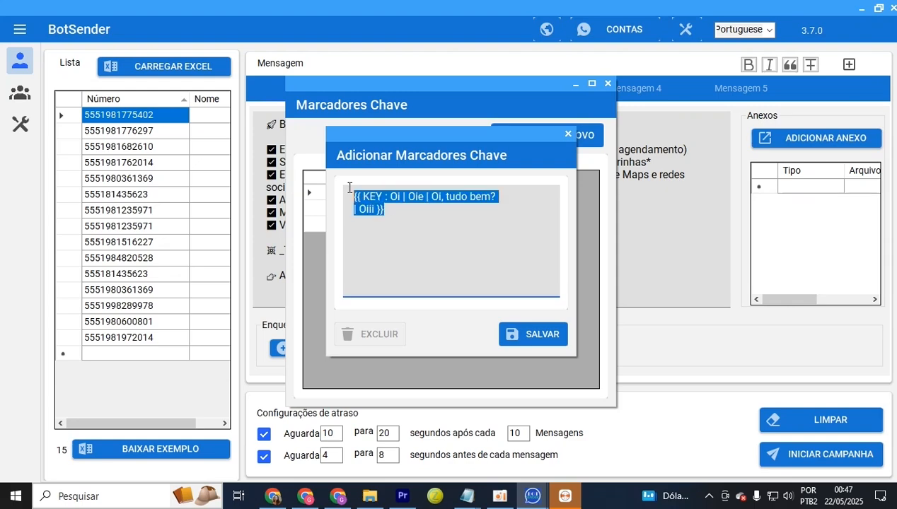
pyautogui.click(433, 267)
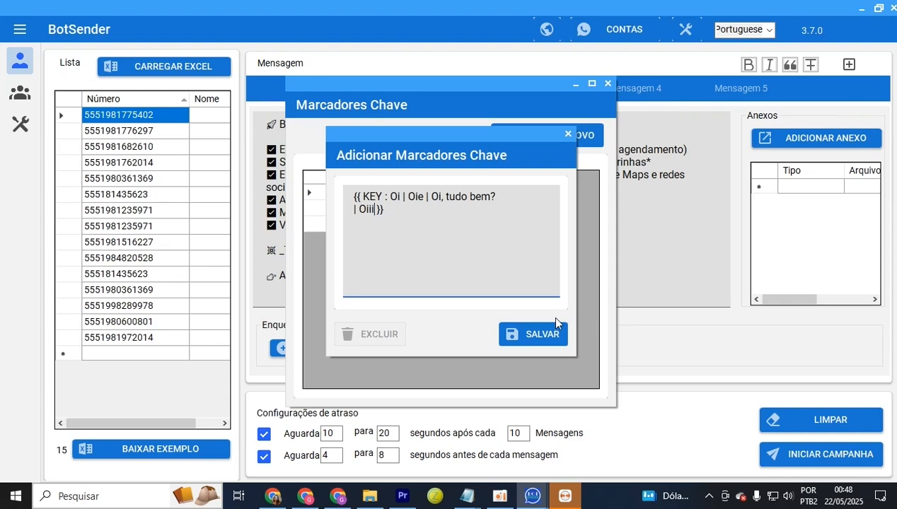
pyautogui.write('| Oieeie')
pyautogui.press('Up')
# Save the greeting marker, insert it into Mensagem 1, and move it onto a new first line
pyautogui.click(548, 341)
pyautogui.click(423, 239)
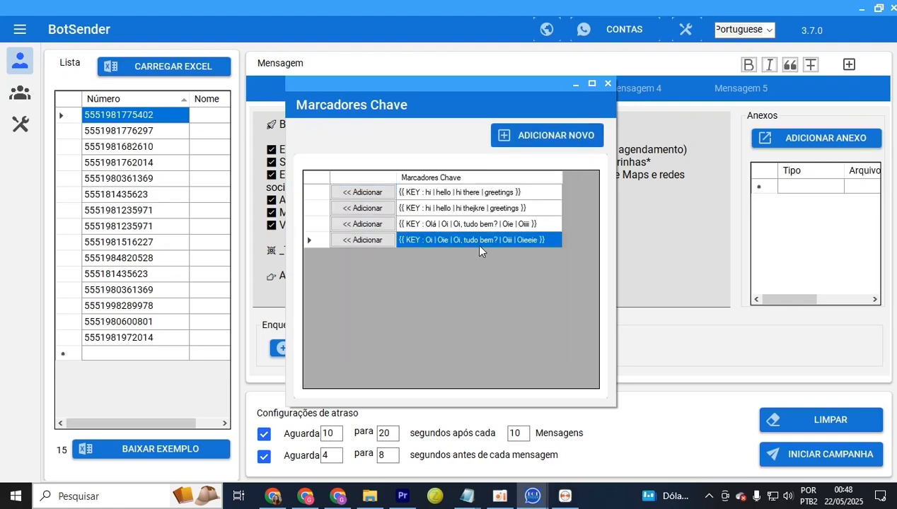
pyautogui.click(359, 239)
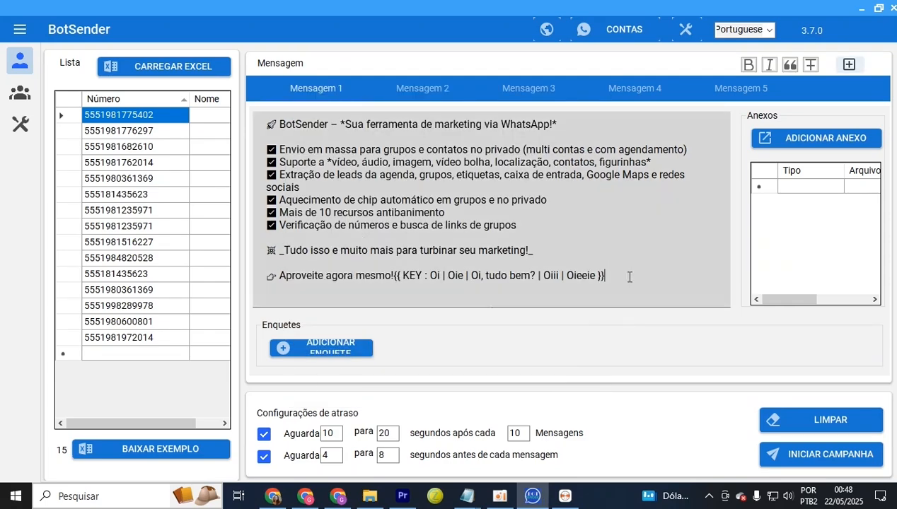
pyautogui.moveTo(627, 277); pyautogui.dragTo(394, 275)
pyautogui.rightClick(411, 280)
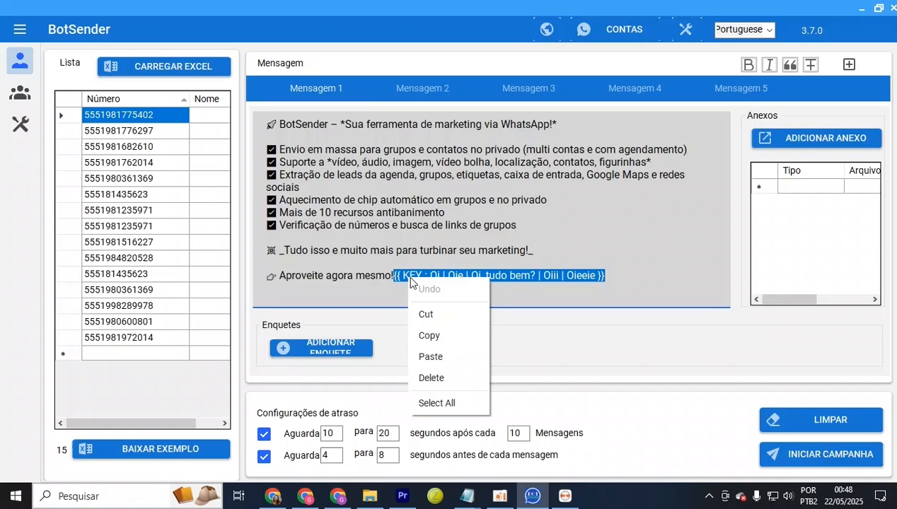
pyautogui.click(439, 316)
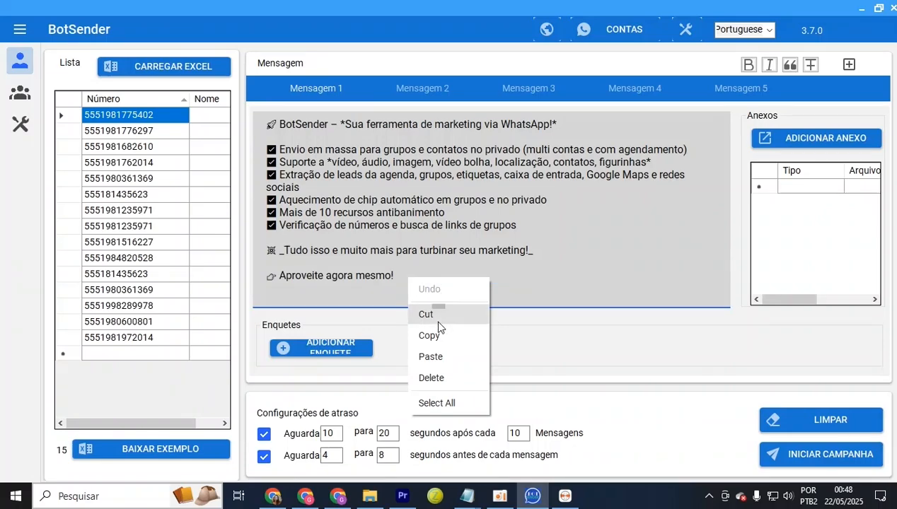
pyautogui.click(266, 124)
pyautogui.press('Return')
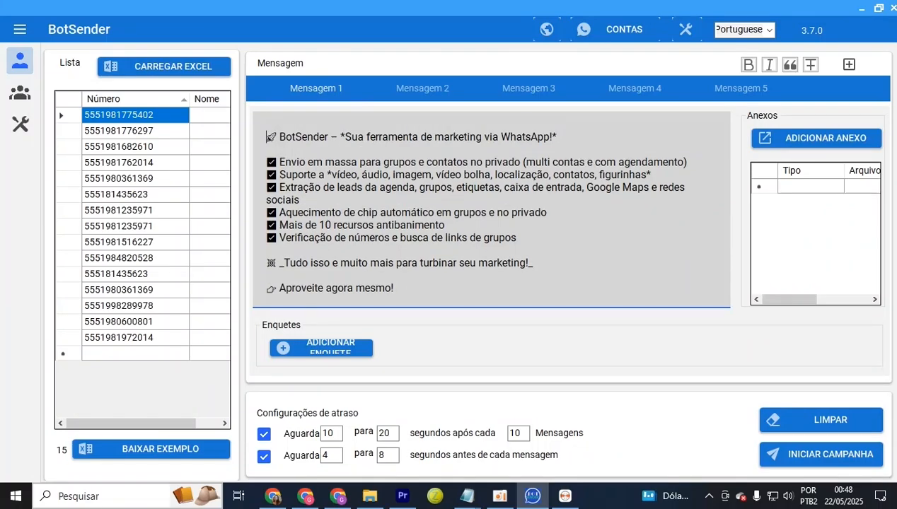
pyautogui.click(266, 125)
pyautogui.hotkey('ctrl', 'v')
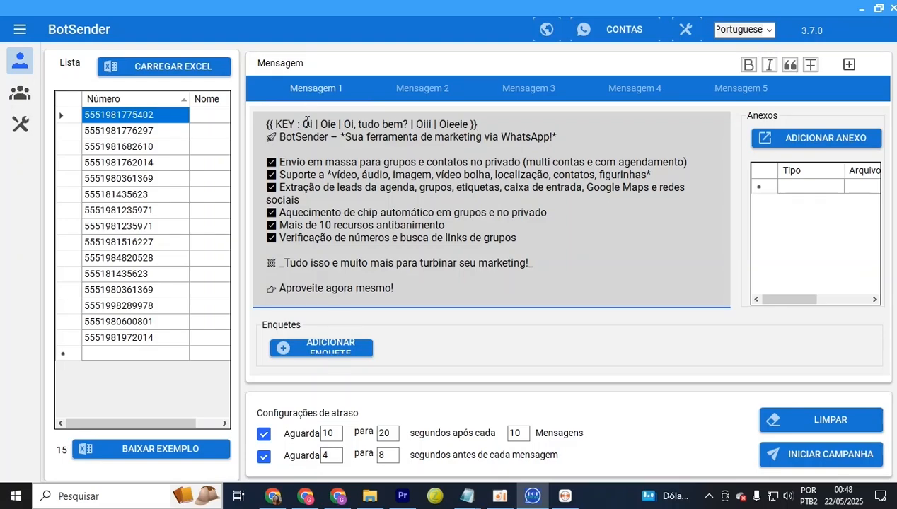
# Select the Oi, Oie and Oi, tudo bem? options in the top marker line to check them
pyautogui.doubleClick(305, 124)
pyautogui.moveTo(282, 139); pyautogui.dragTo(351, 246)
pyautogui.click(155, 118)
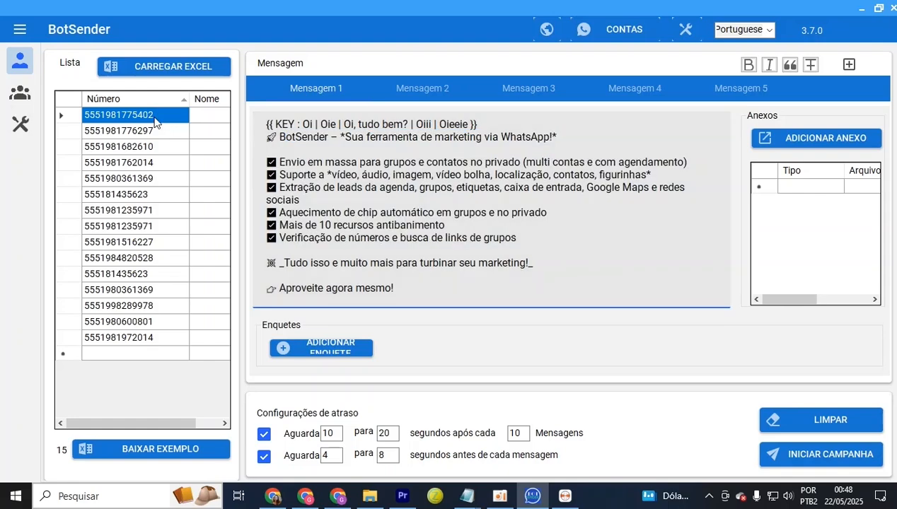
pyautogui.click(322, 125)
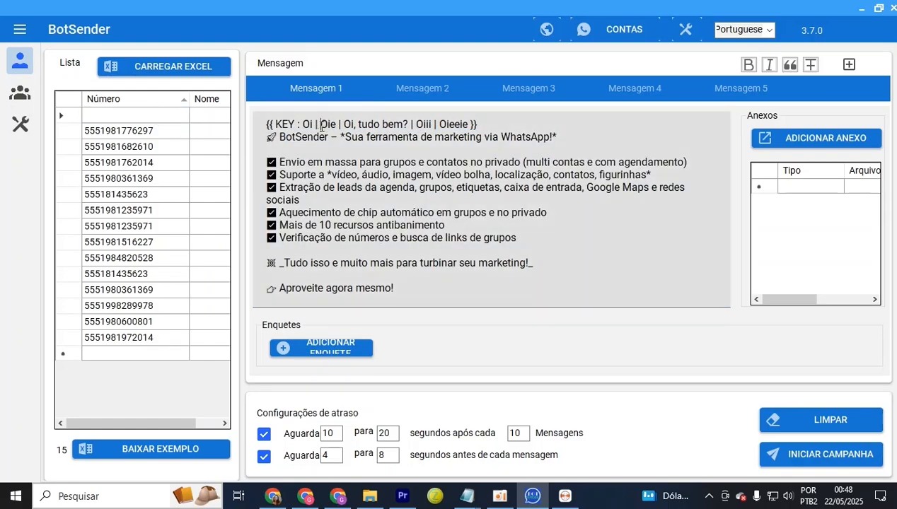
pyautogui.doubleClick(329, 124)
pyautogui.moveTo(330, 137); pyautogui.dragTo(352, 188)
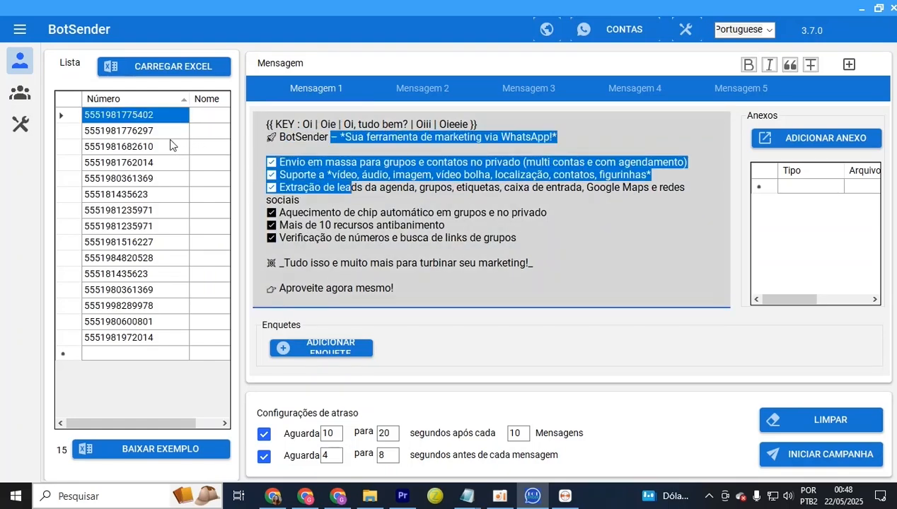
pyautogui.moveTo(343, 125); pyautogui.dragTo(406, 124)
pyautogui.moveTo(404, 162); pyautogui.dragTo(406, 198)
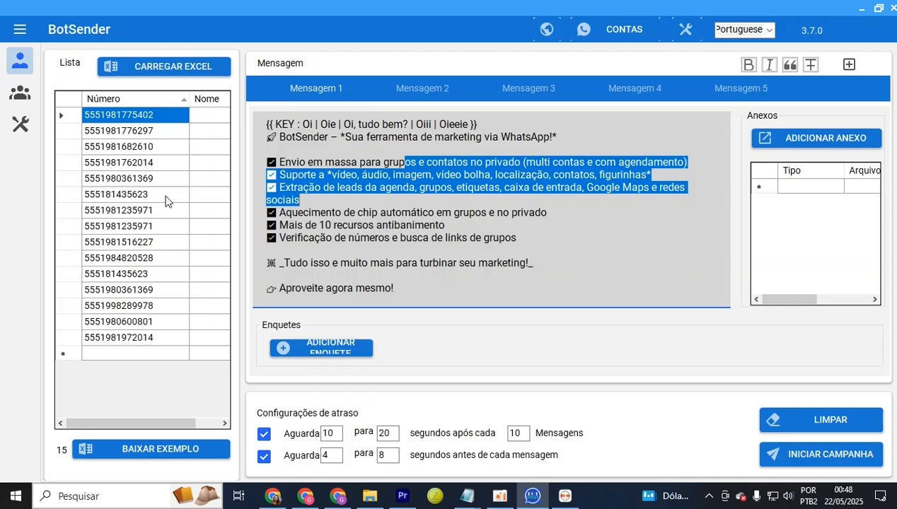
# Insert a {{ RANDOM }} number placeholder and move it onto a new last line of Mensagem 1
pyautogui.click(850, 64)
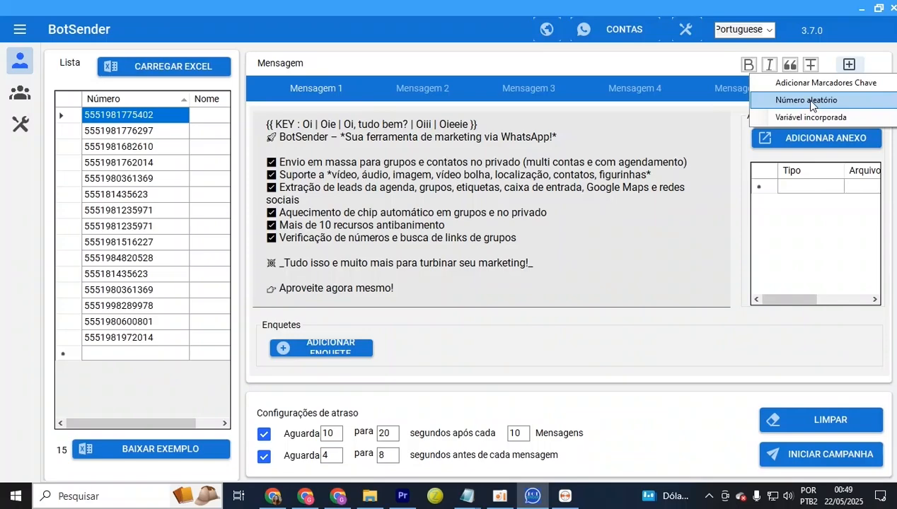
pyautogui.click(808, 100)
pyautogui.moveTo(460, 289); pyautogui.dragTo(396, 291)
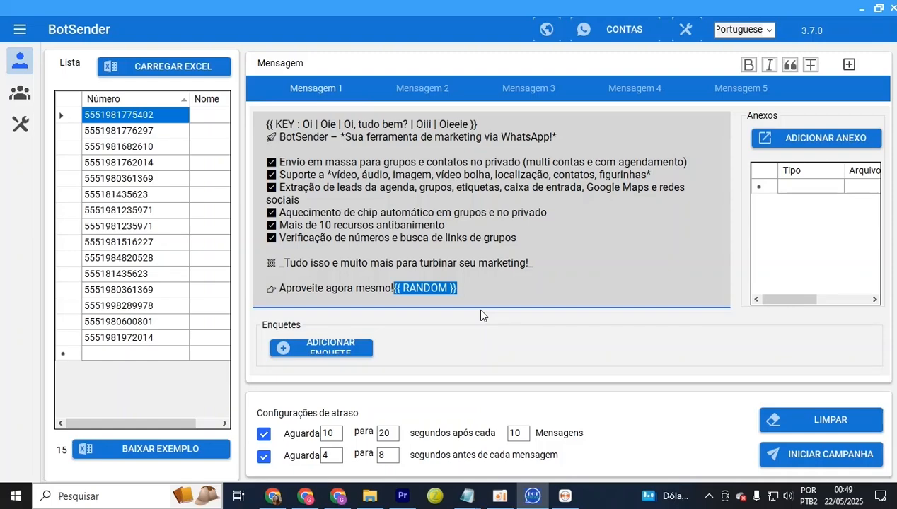
pyautogui.hotkey('ctrl', 'x')
pyautogui.press('Return')
pyautogui.press('Return')
pyautogui.hotkey('ctrl', 'v')
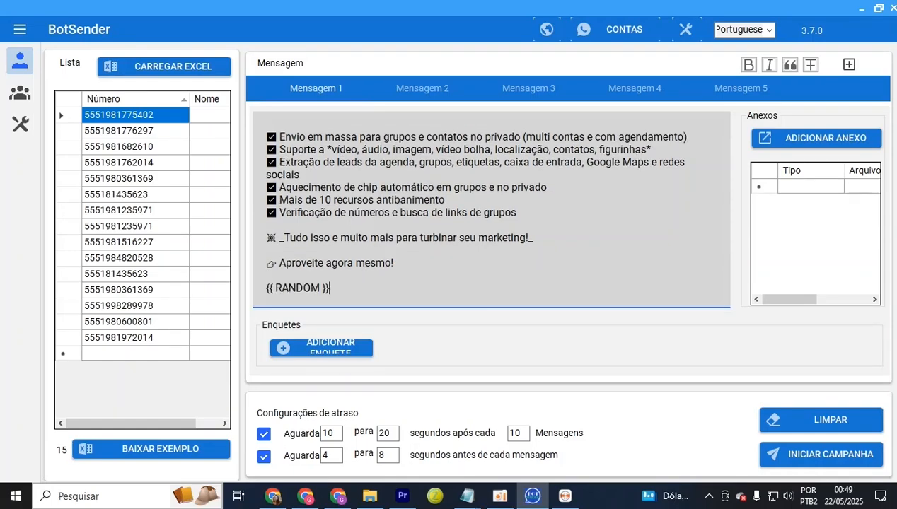
# Select and deselect the {{ RANDOM }} line to check its placement
pyautogui.moveTo(338, 291); pyautogui.dragTo(258, 290)
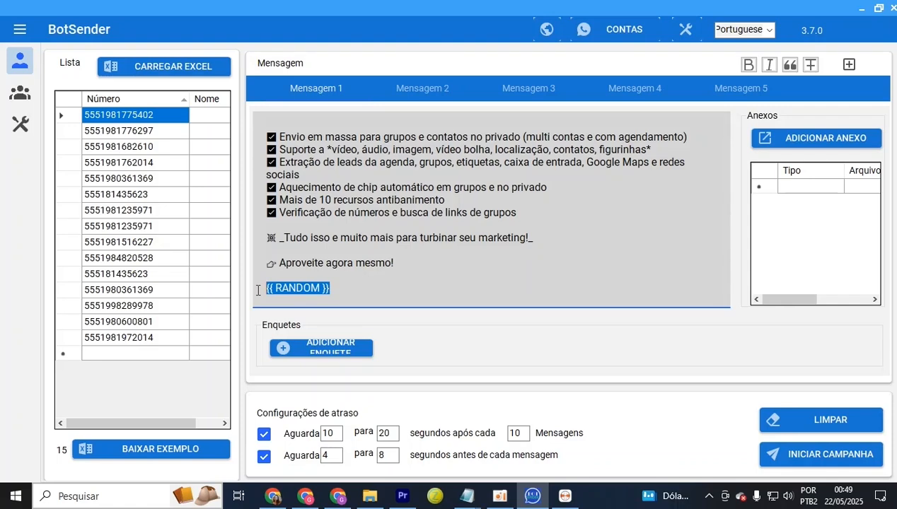
pyautogui.click(480, 238)
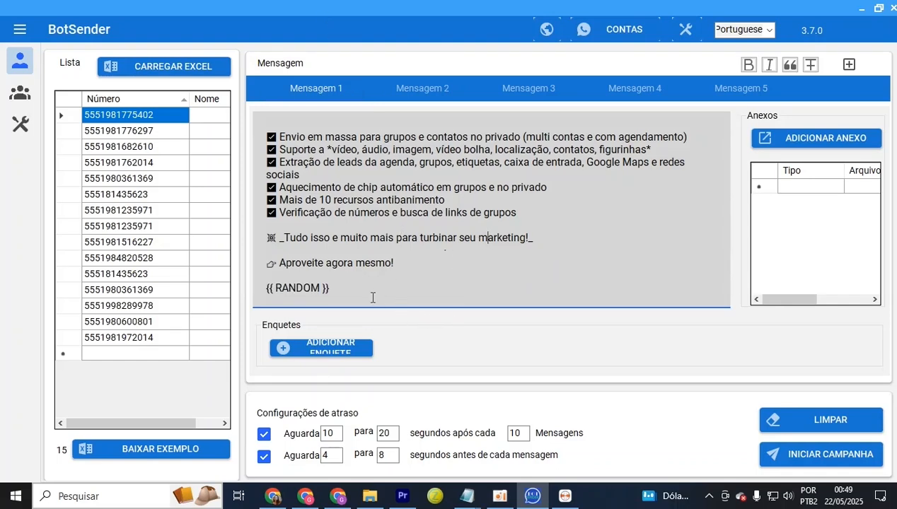
pyautogui.moveTo(337, 289); pyautogui.dragTo(262, 289)
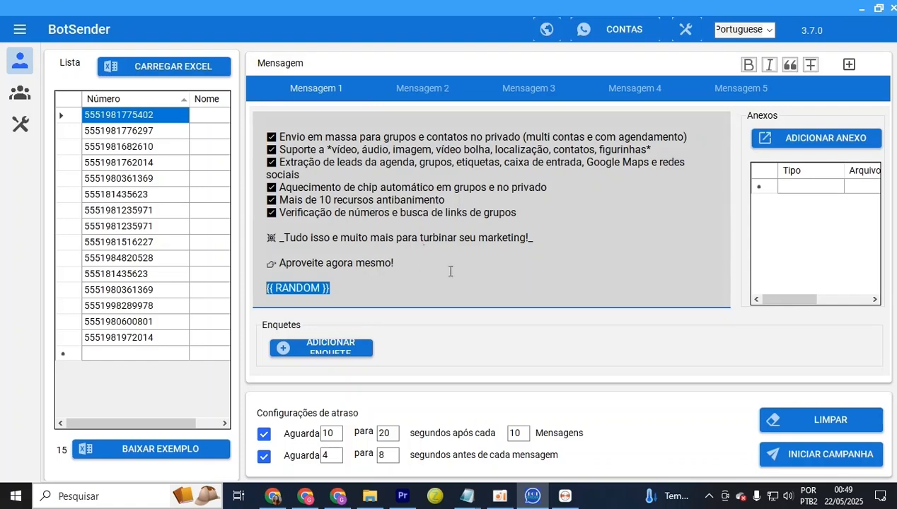
pyautogui.click(556, 240)
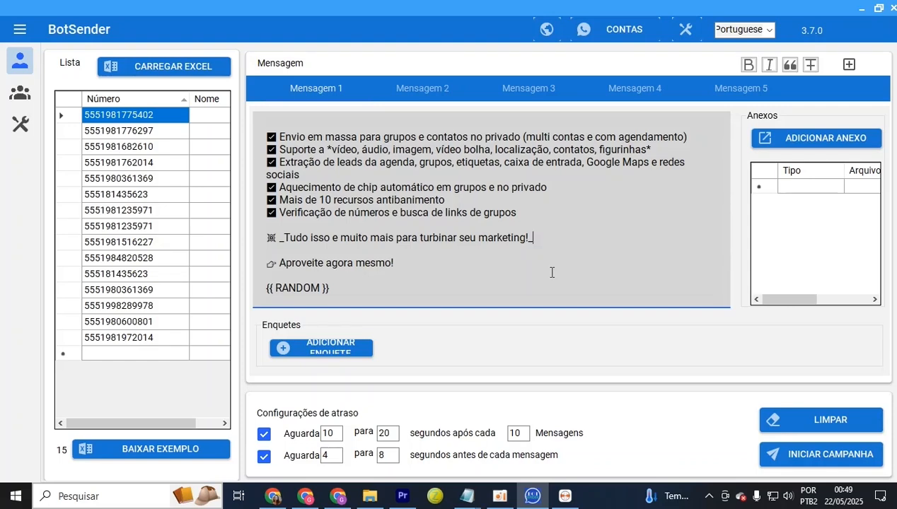
# Insert the Spoiler variable from the built-in variables list into Mensagem 1
pyautogui.click(849, 64)
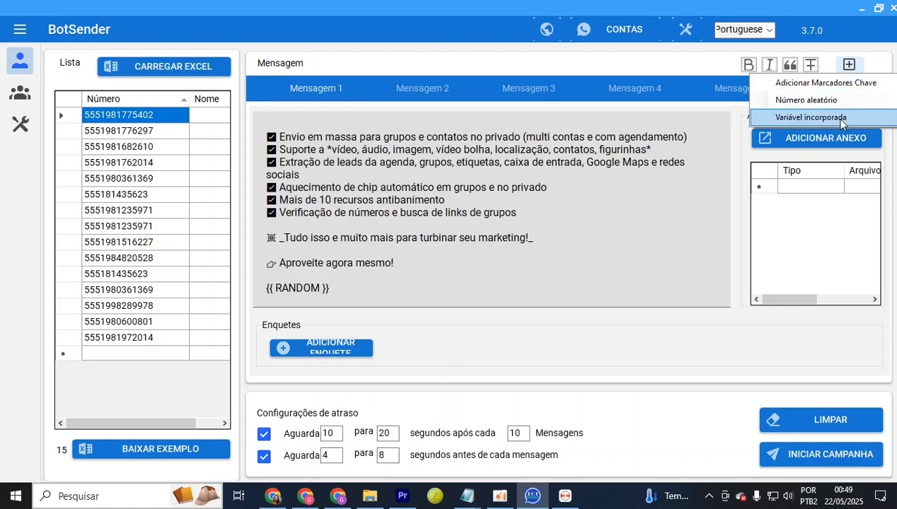
pyautogui.click(824, 120)
pyautogui.moveTo(467, 102); pyautogui.dragTo(706, 115)
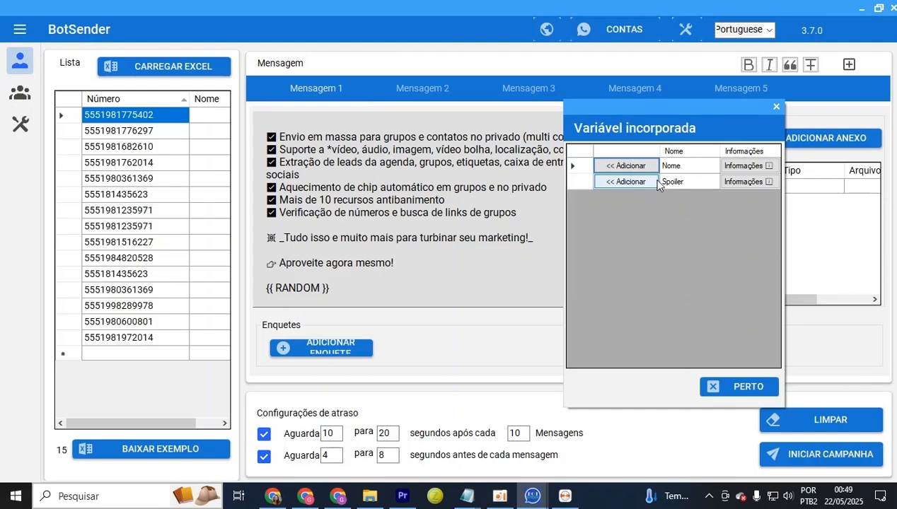
pyautogui.click(678, 185)
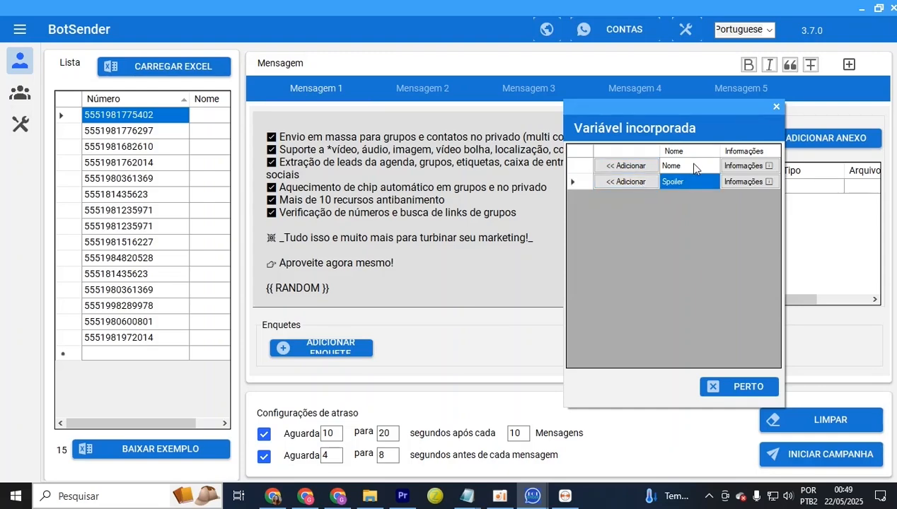
pyautogui.click(626, 182)
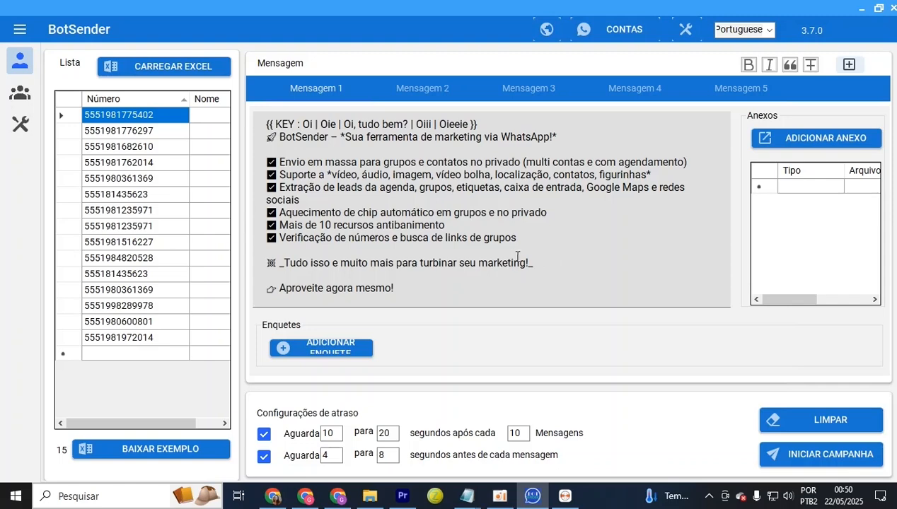
# Cut [SPOILER] from the message end and paste it on a new line above 'Tudo isso'
pyautogui.click(508, 225)
pyautogui.scroll(-1, 508, 225)
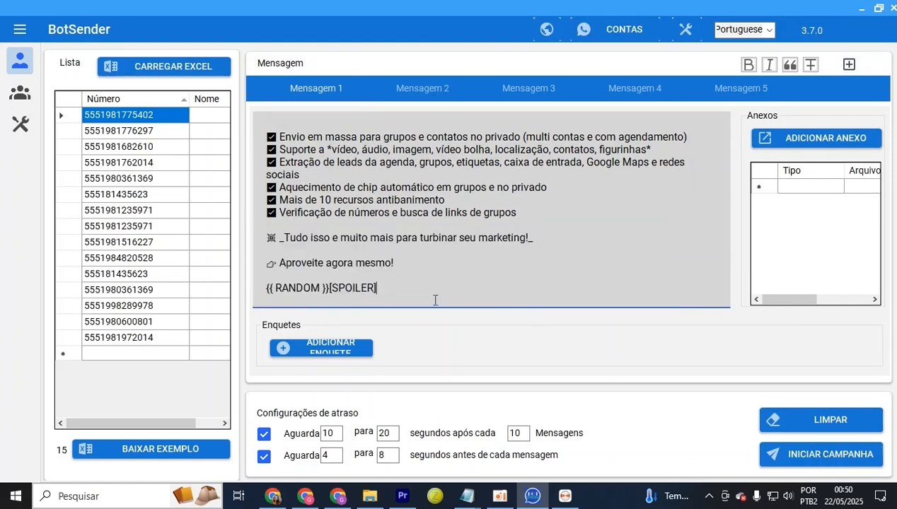
pyautogui.moveTo(377, 288); pyautogui.dragTo(328, 289)
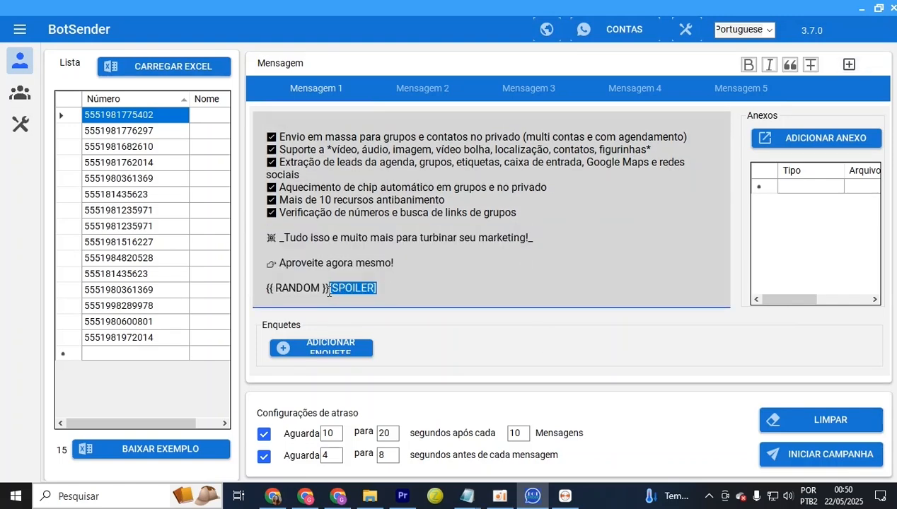
pyautogui.rightClick(366, 283)
pyautogui.click(380, 315)
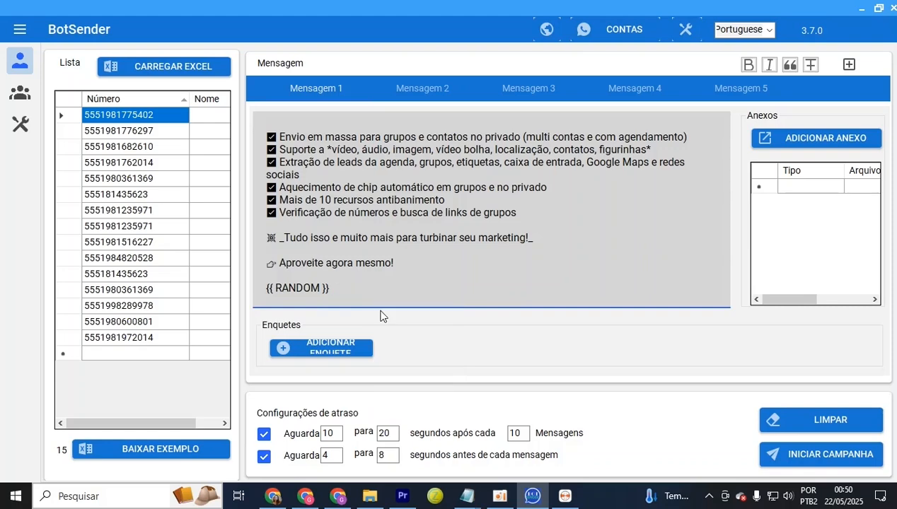
pyautogui.moveTo(580, 223); pyautogui.dragTo(335, 93)
pyautogui.click(398, 202)
pyautogui.click(328, 253)
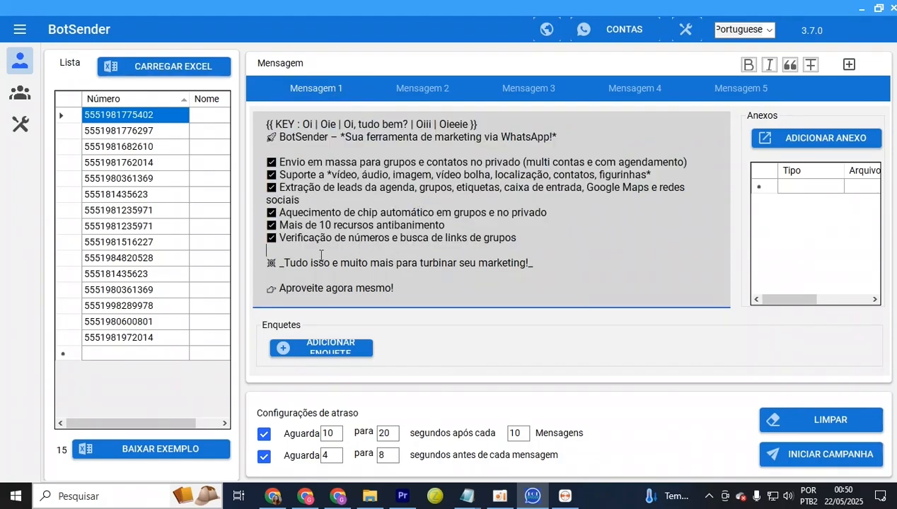
pyautogui.press('Return')
pyautogui.hotkey('ctrl', 'v')
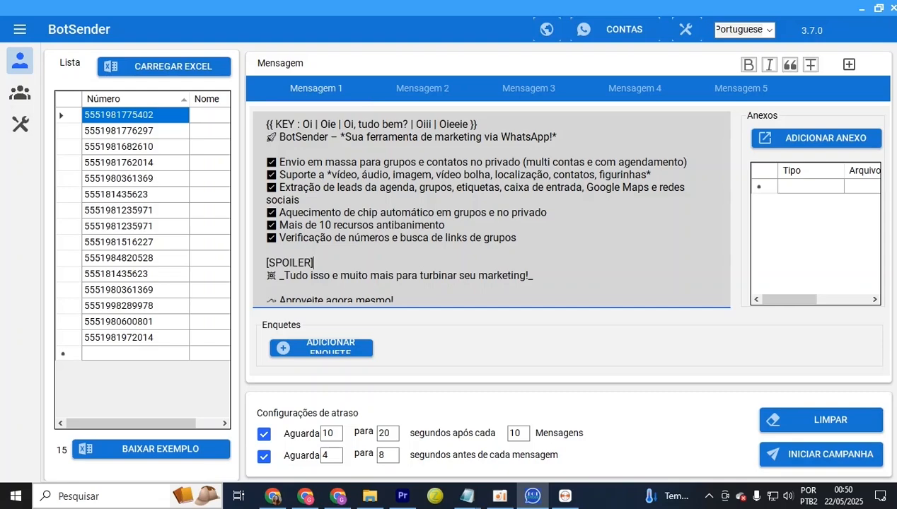
# Select the [SPOILER] marker and the text below it to check the placement
pyautogui.moveTo(315, 261); pyautogui.dragTo(266, 259)
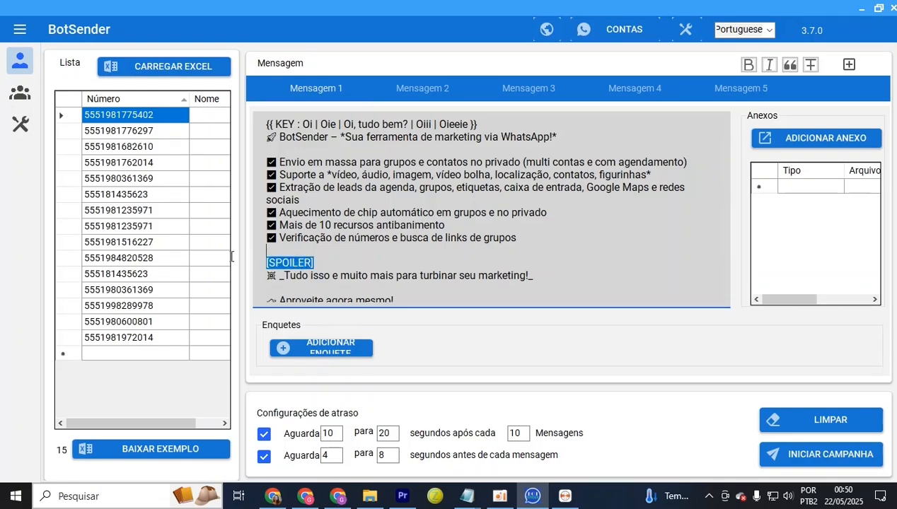
pyautogui.click(320, 263)
pyautogui.moveTo(319, 263); pyautogui.dragTo(260, 263)
pyautogui.moveTo(264, 263); pyautogui.dragTo(499, 354)
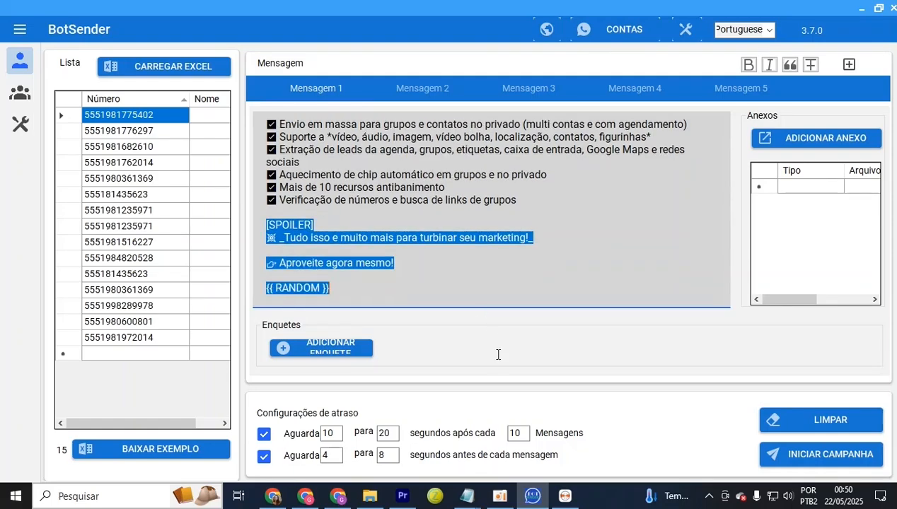
pyautogui.click(513, 277)
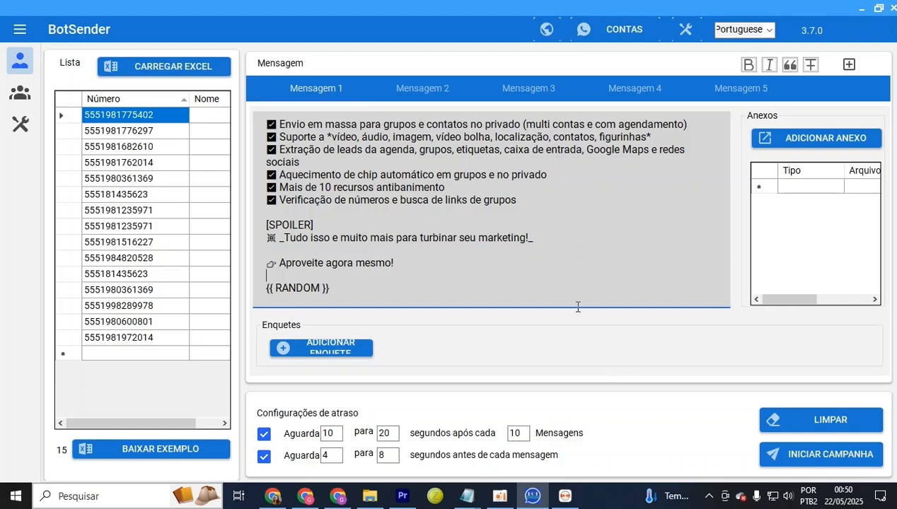
# Insert the built-in {NAME} variable into Mensagem 1, then cut it back out
pyautogui.click(850, 64)
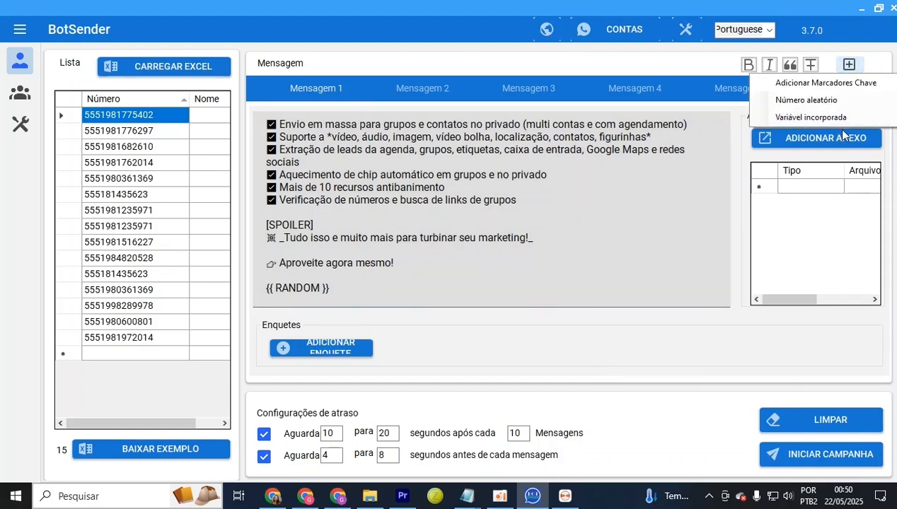
pyautogui.click(808, 118)
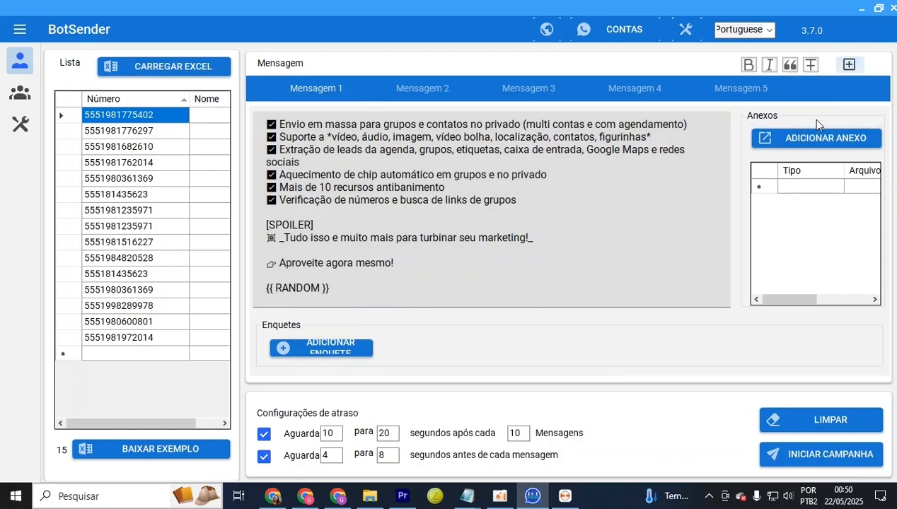
pyautogui.click(427, 157)
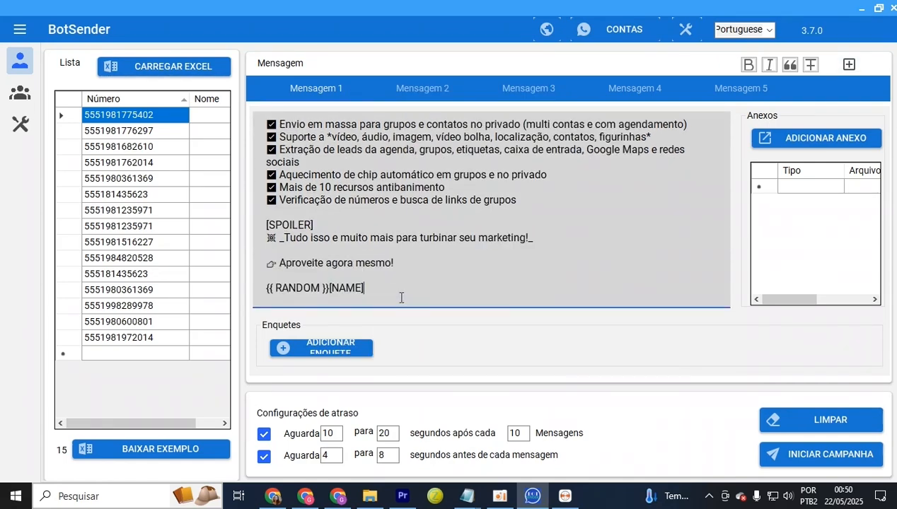
pyautogui.rightClick(340, 286)
pyautogui.click(358, 323)
pyautogui.moveTo(476, 263); pyautogui.dragTo(404, 124)
# Type {{Nome}} right after the greeting marker and narrow the Número column to reveal Nome
pyautogui.click(509, 125)
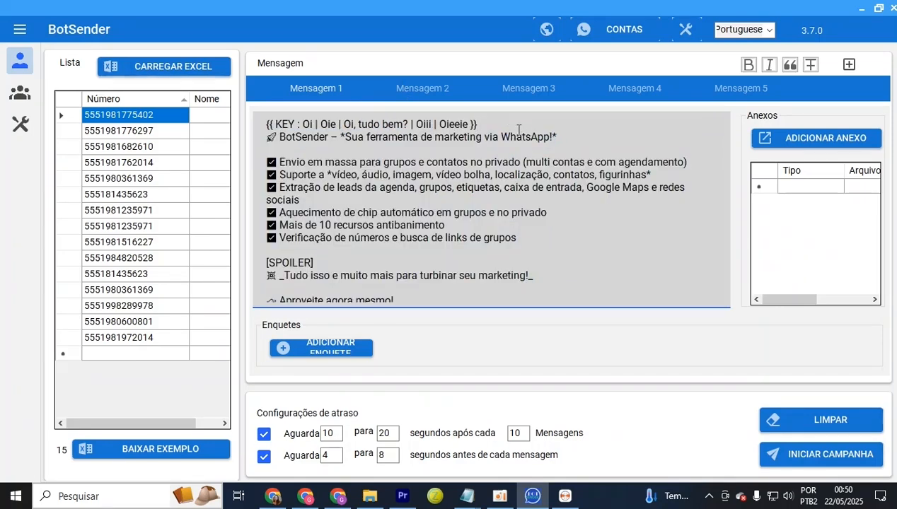
pyautogui.write('[NAME]')
pyautogui.hotkey('shift', 'Left')
pyautogui.hotkey('shift', 'Left')
pyautogui.hotkey('shift', 'Left')
pyautogui.hotkey('shift', 'Left')
pyautogui.hotkey('shift', 'Left')
pyautogui.hotkey('shift', 'Left')
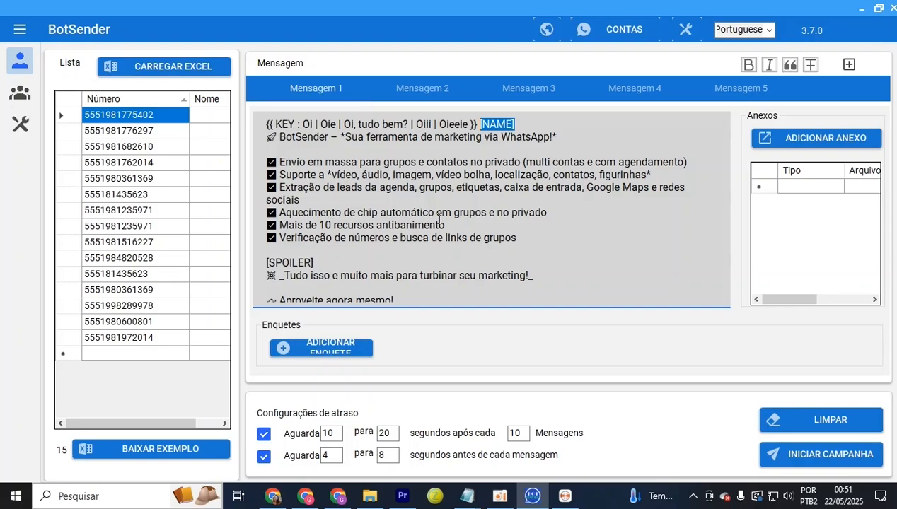
pyautogui.press('BackSpace')
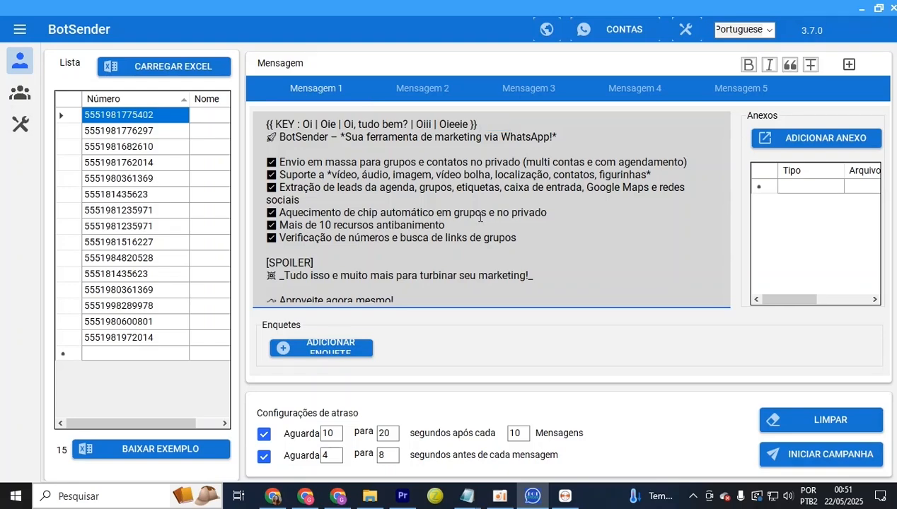
pyautogui.write('{{Nome')
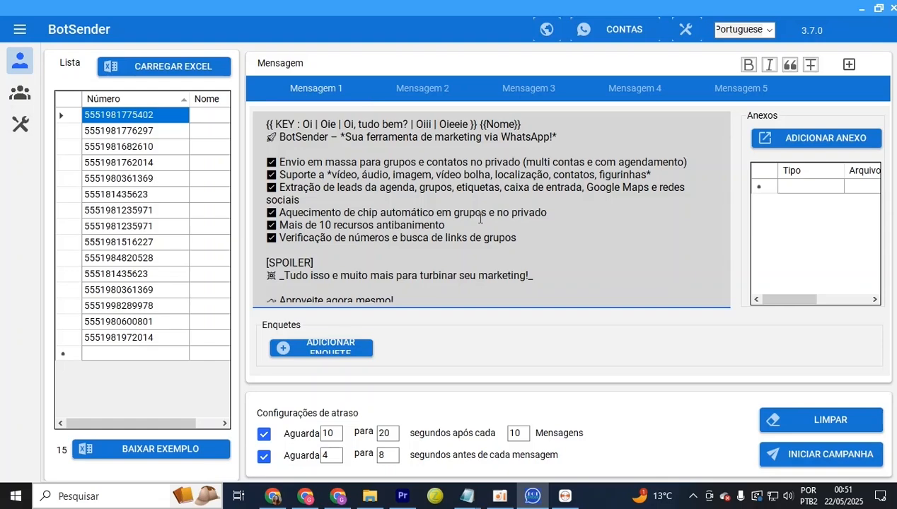
pyautogui.moveTo(521, 125); pyautogui.dragTo(481, 124)
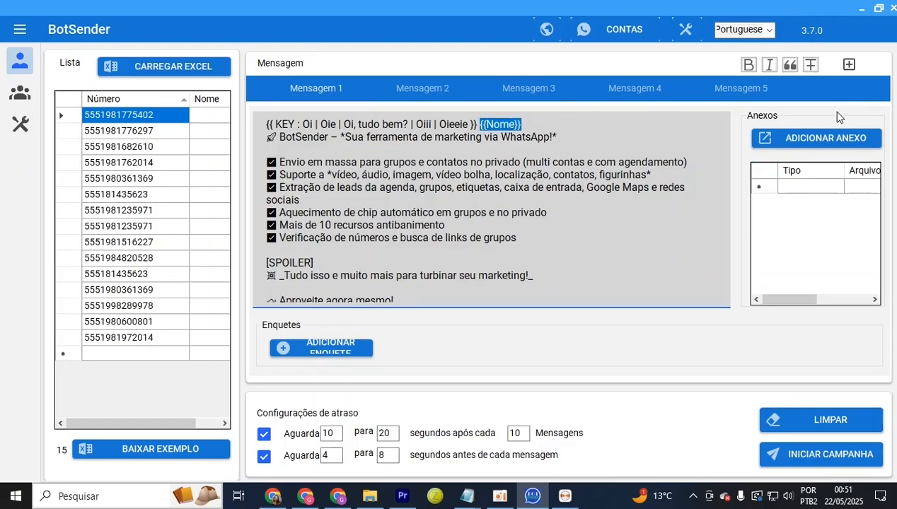
pyautogui.click(527, 130)
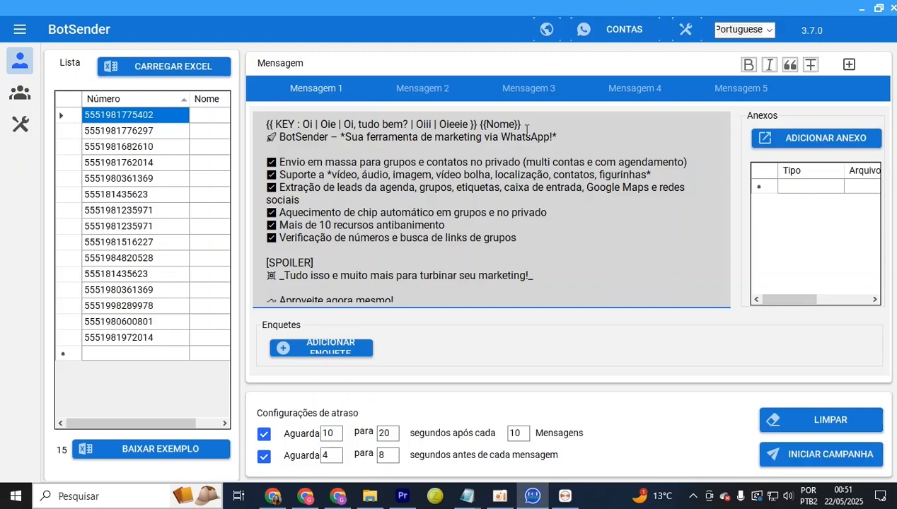
pyautogui.moveTo(526, 130); pyautogui.dragTo(481, 126)
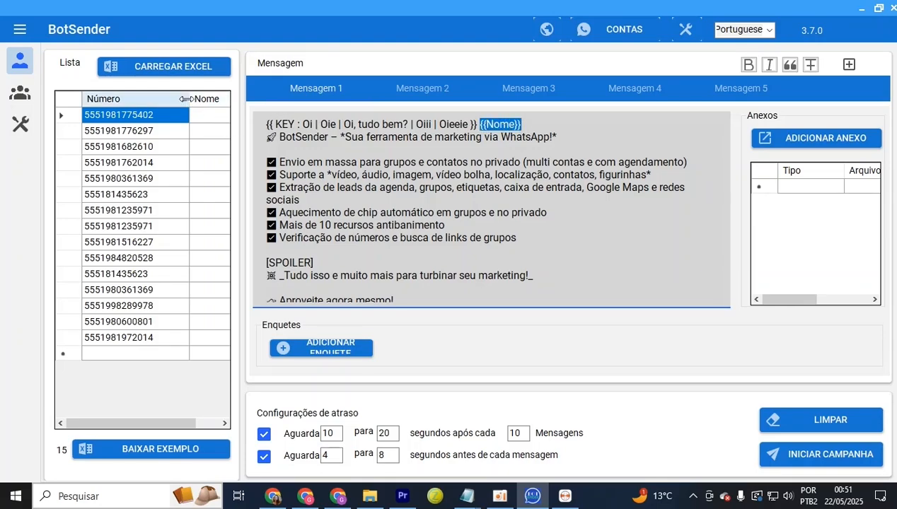
pyautogui.moveTo(188, 99); pyautogui.dragTo(137, 100)
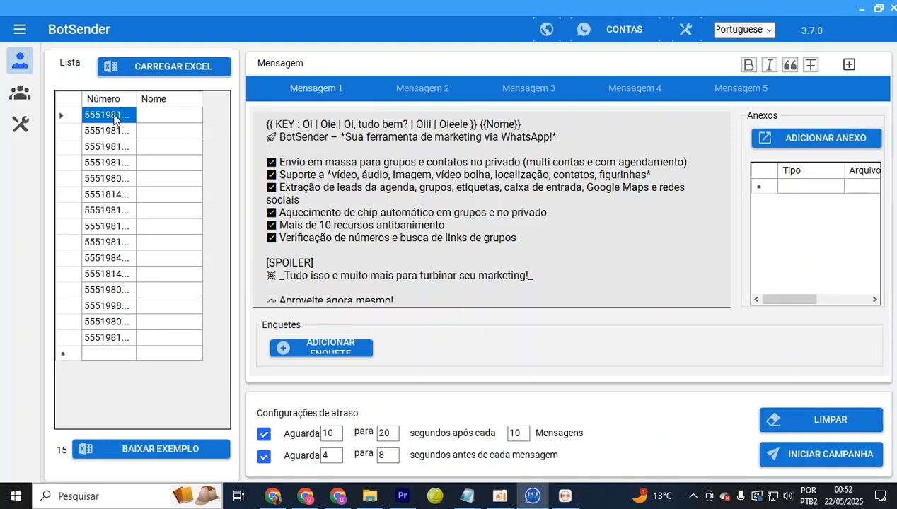
pyautogui.click(166, 118)
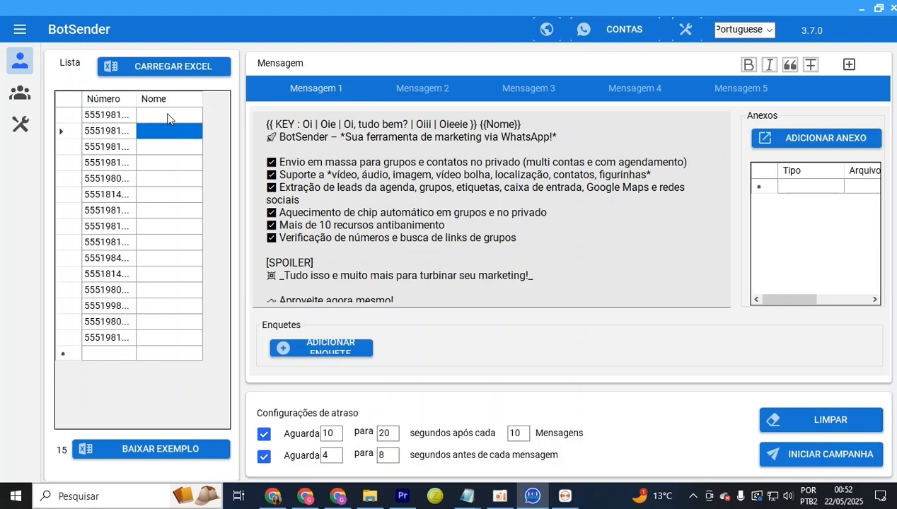
pyautogui.moveTo(168, 117); pyautogui.dragTo(177, 247)
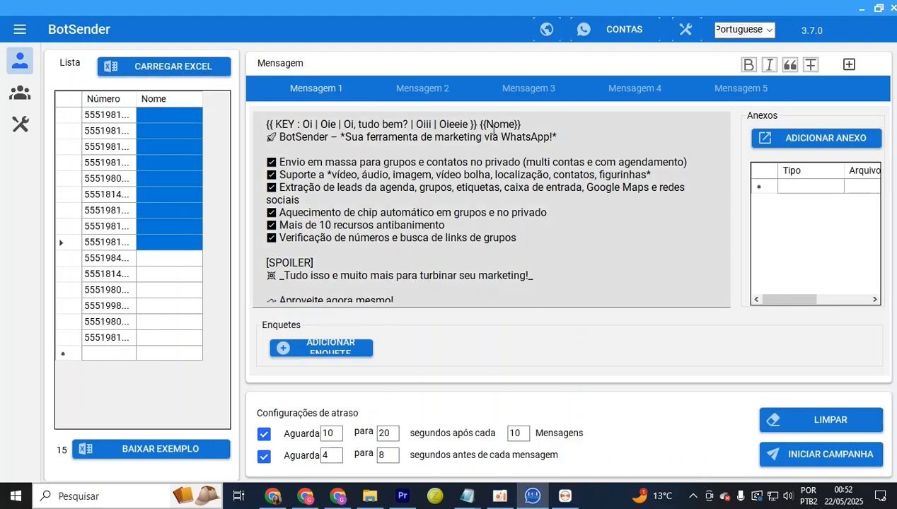
pyautogui.moveTo(478, 126); pyautogui.dragTo(515, 126)
pyautogui.click(176, 117)
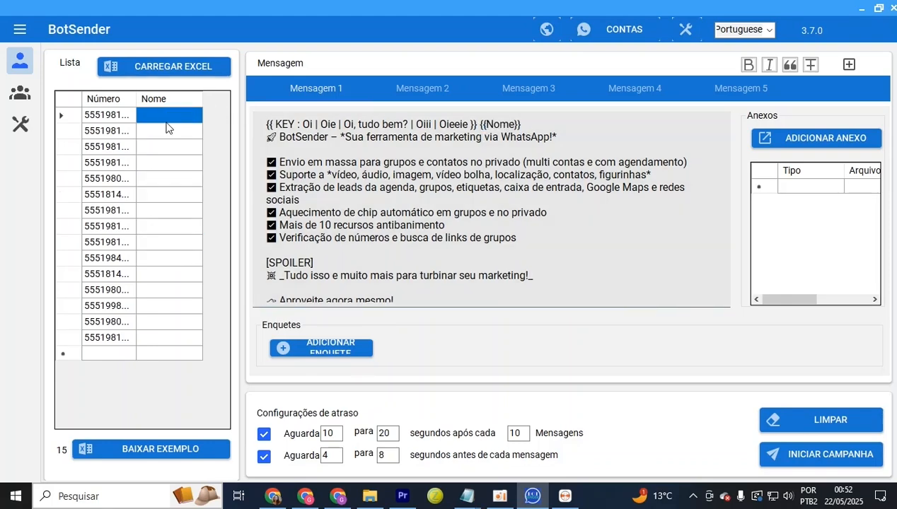
pyautogui.click(167, 127)
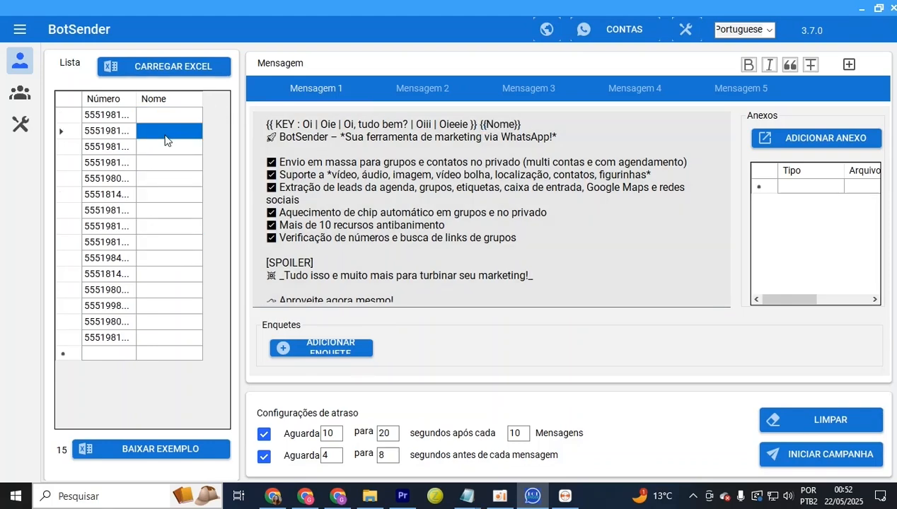
pyautogui.click(526, 125)
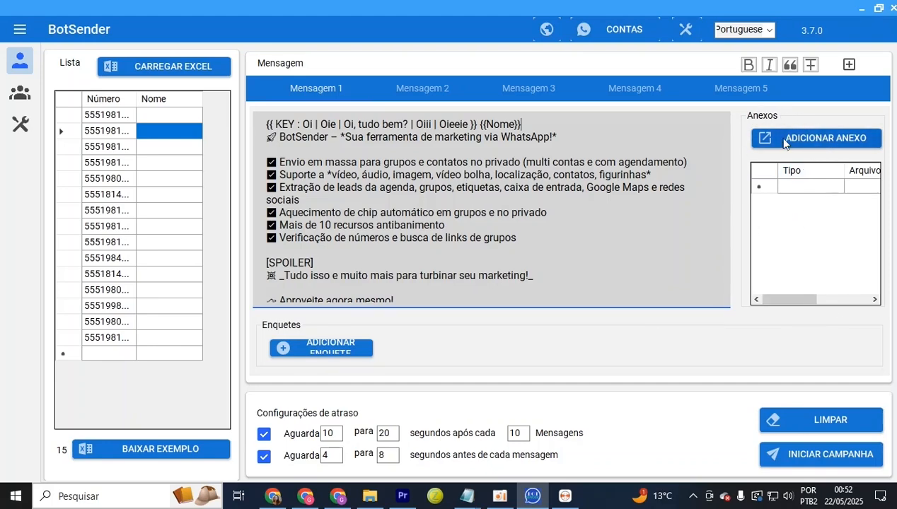
# Download the video note in WhatsApp Web using its message menu's Baixar option
pyautogui.click(836, 143)
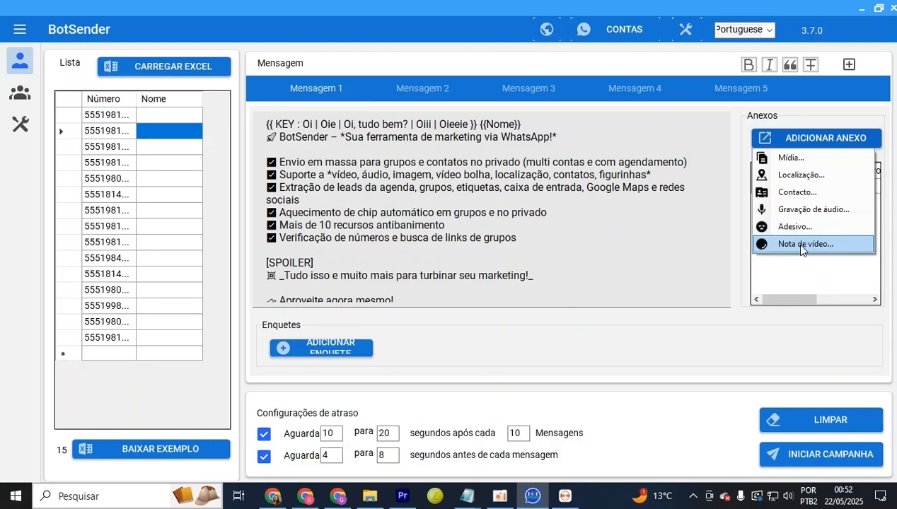
pyautogui.click(762, 159)
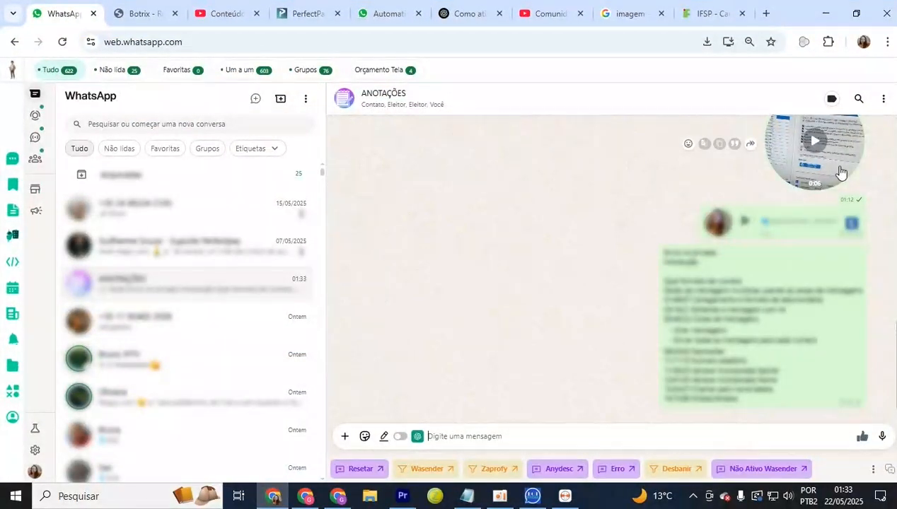
pyautogui.click(841, 172)
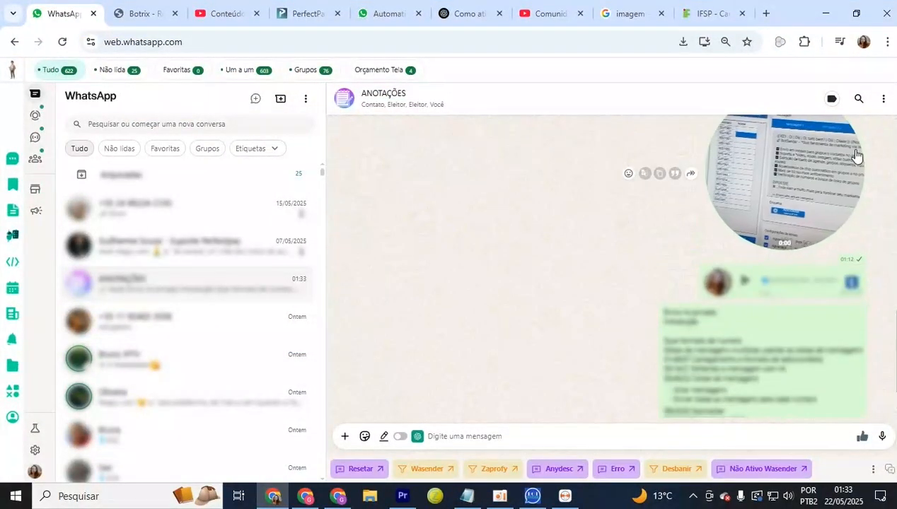
pyautogui.click(862, 126)
pyautogui.click(786, 227)
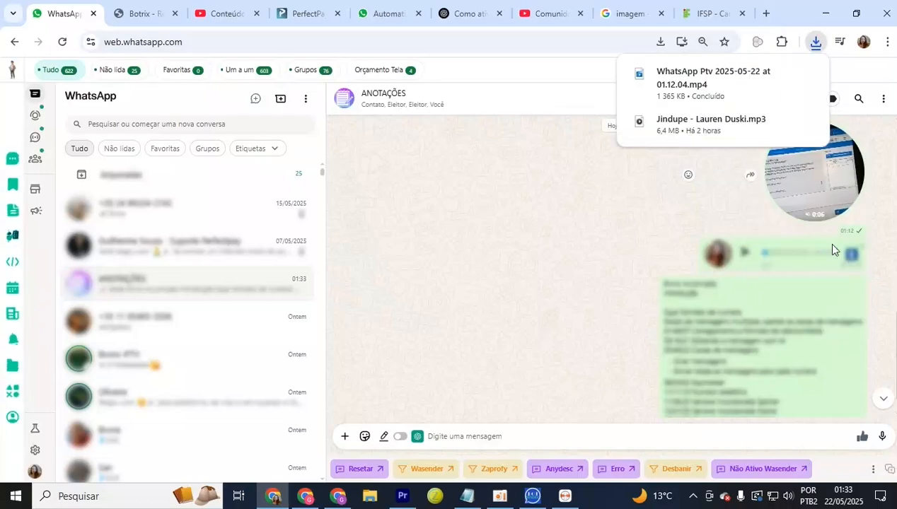
pyautogui.click(858, 246)
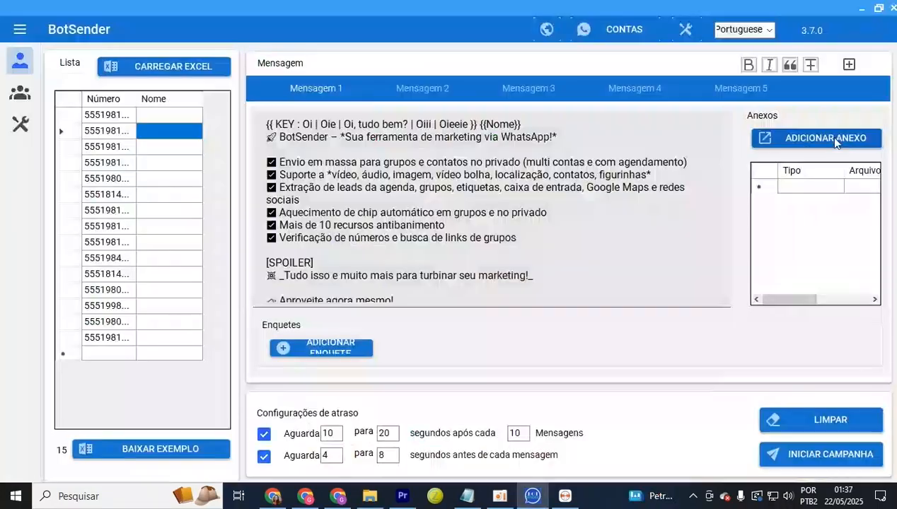
# Attach the video 'WhatsApp Video 2025-05-22 at 01.37.26.mp4' as Mídia
pyautogui.click(826, 137)
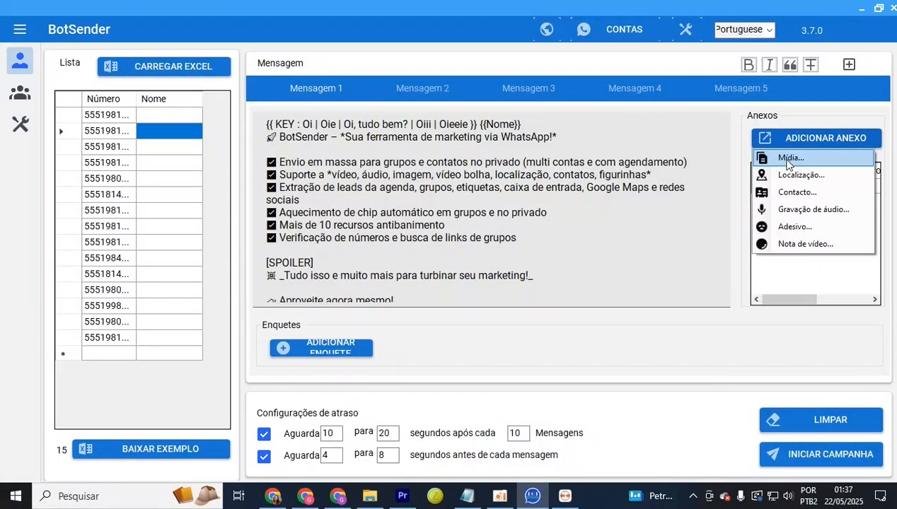
pyautogui.click(790, 159)
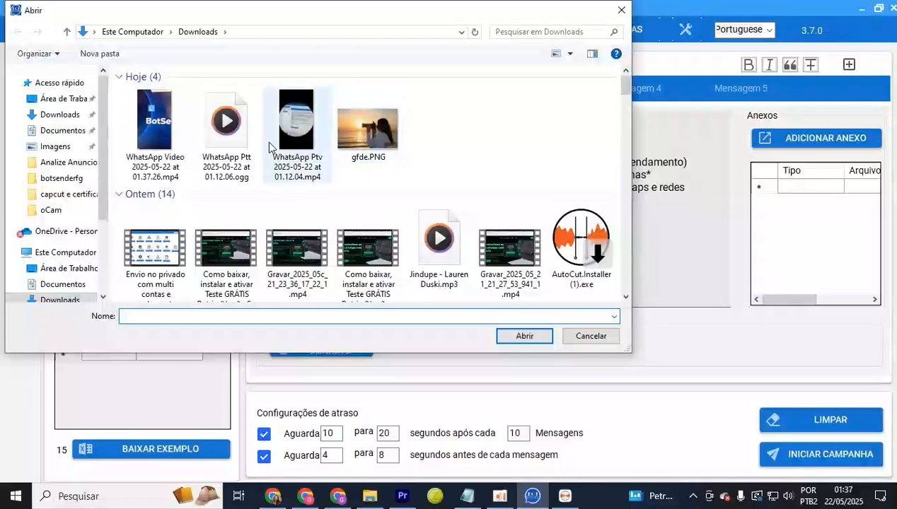
pyautogui.click(171, 154)
pyautogui.click(522, 336)
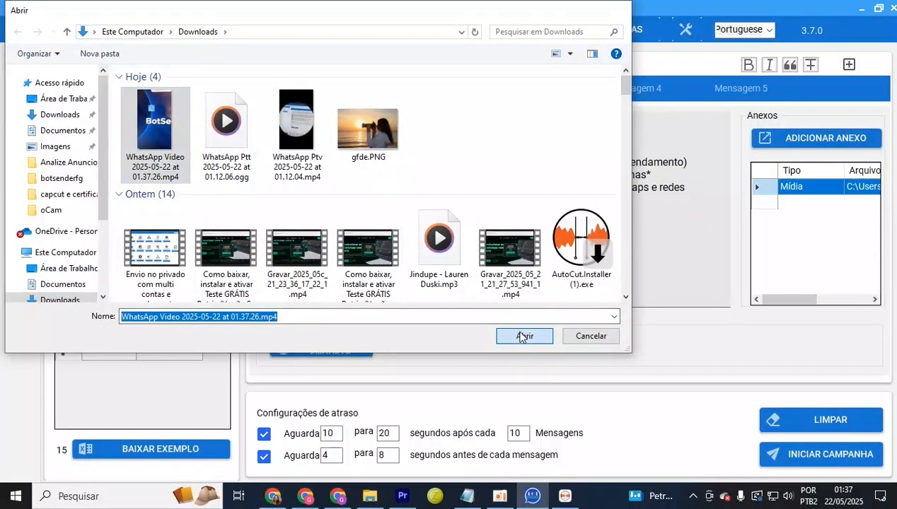
# Attach the image file as a second Mídia attachment
pyautogui.click(785, 139)
pyautogui.click(788, 160)
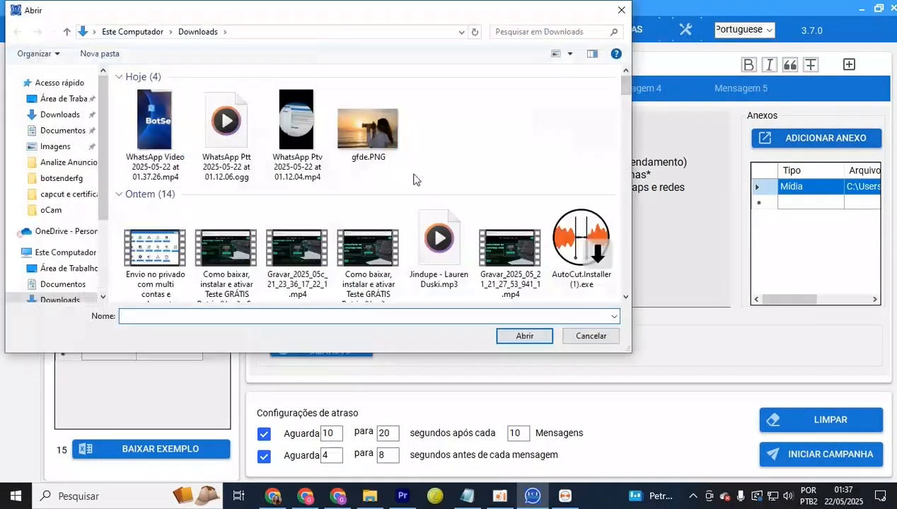
pyautogui.doubleClick(393, 161)
pyautogui.click(819, 147)
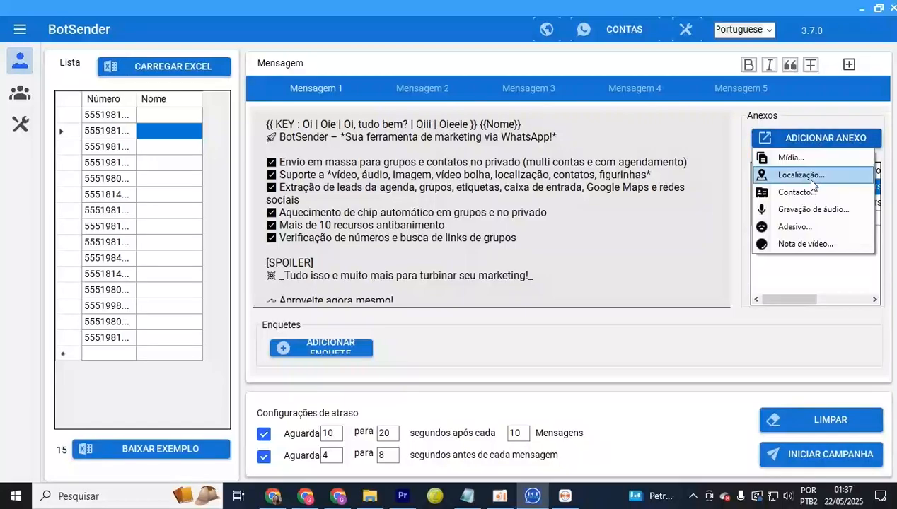
# Open the Attach Location form with empty Latitude and Longitude, then bring Chrome forward
pyautogui.click(805, 176)
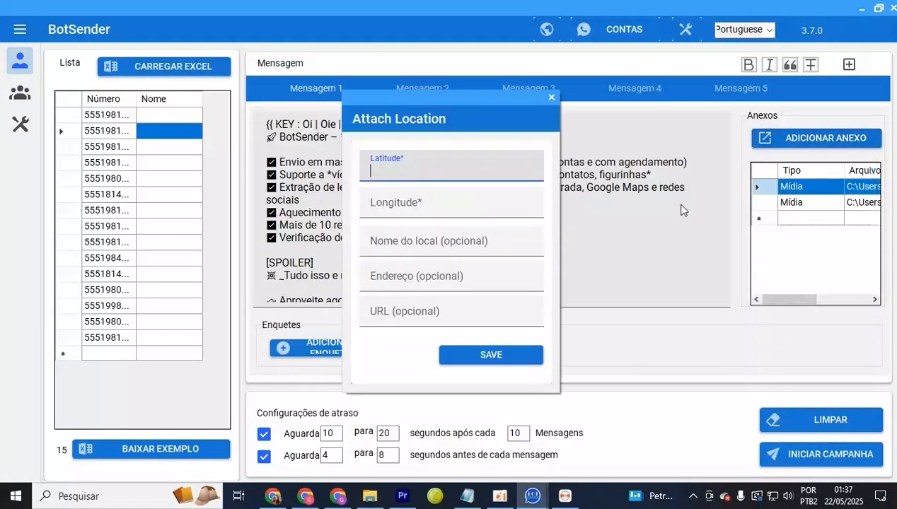
pyautogui.click(432, 202)
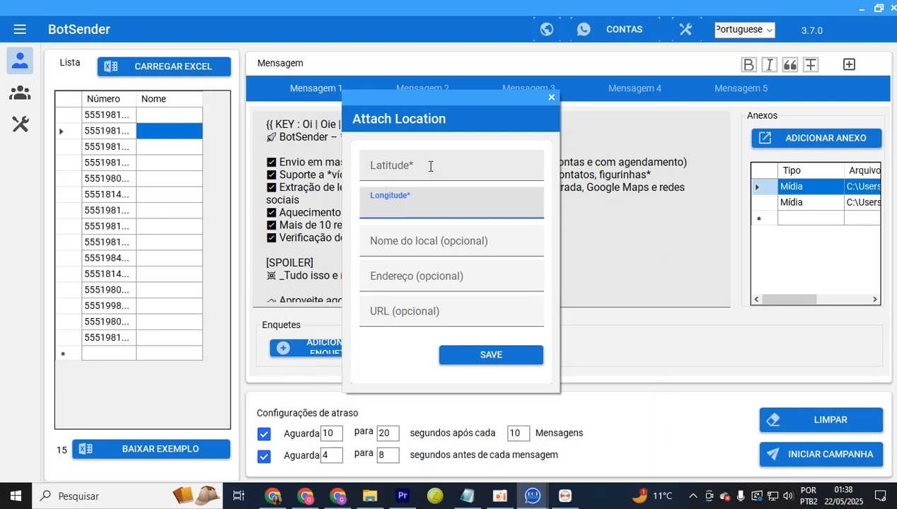
pyautogui.click(431, 165)
pyautogui.click(444, 202)
pyautogui.click(447, 172)
pyautogui.click(446, 204)
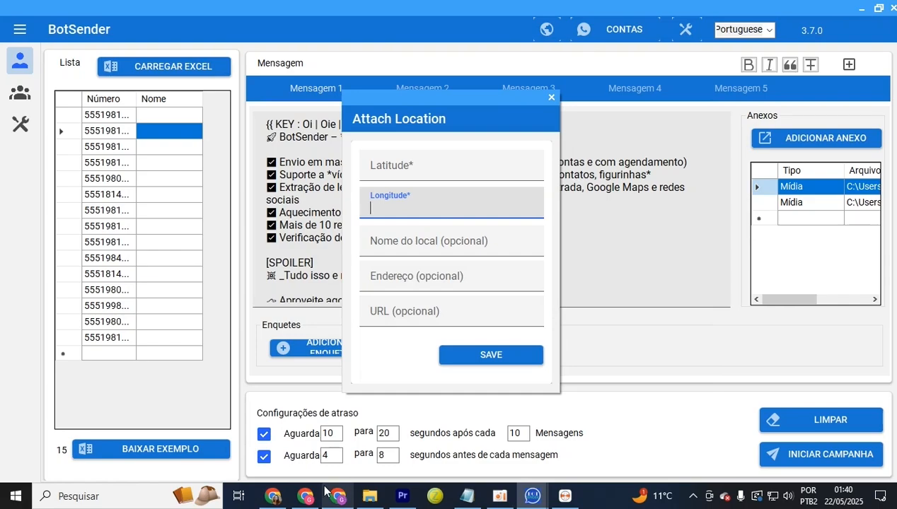
pyautogui.click(305, 496)
# Copy the coordinates -23.58393, -46.64894 of a São Paulo point from Google Maps
pyautogui.click(552, 20)
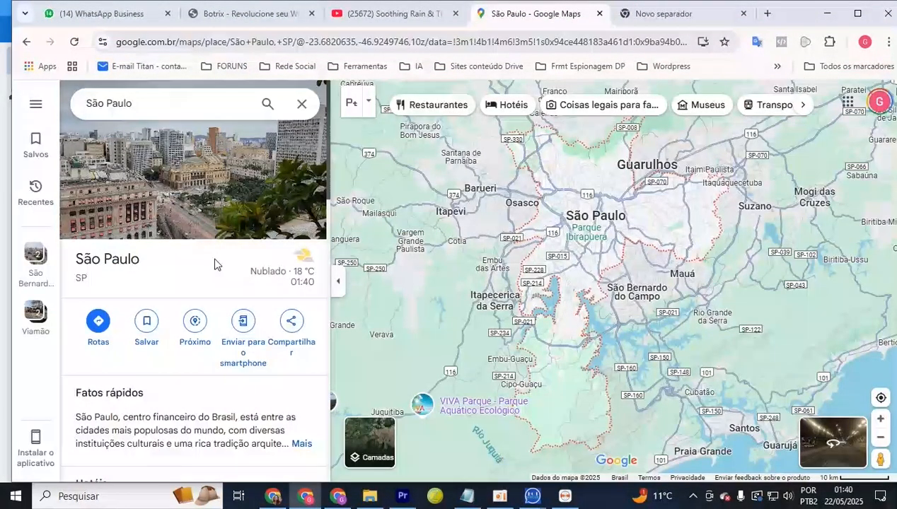
pyautogui.rightClick(593, 235)
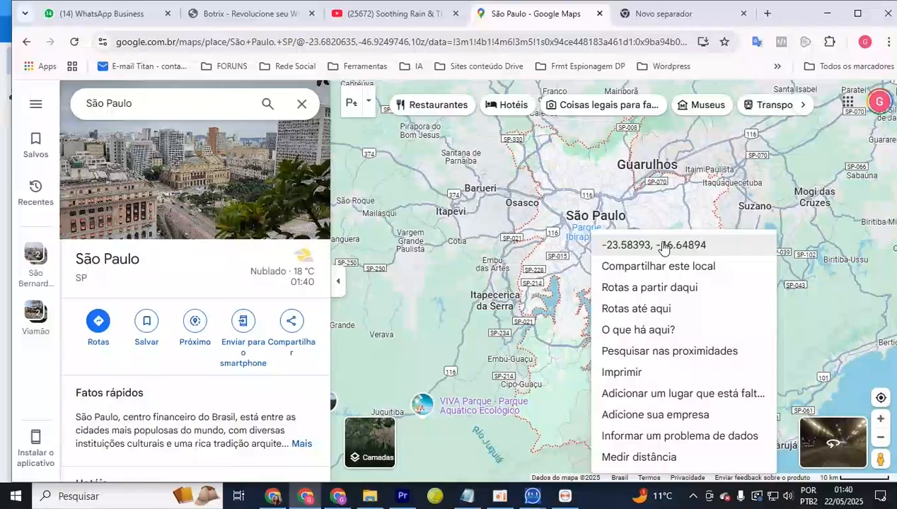
pyautogui.click(663, 245)
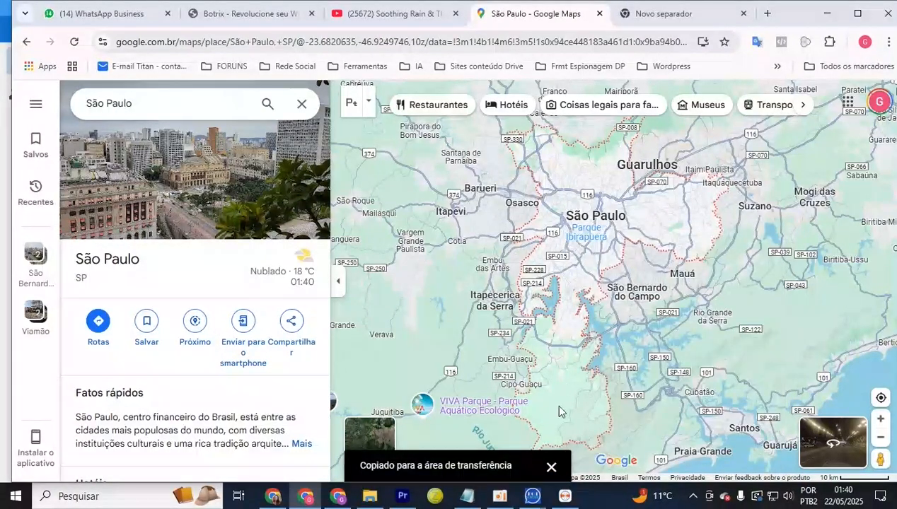
# Paste the copied coordinate pair into the Latitude field
pyautogui.moveTo(541, 494)
pyautogui.click(558, 454)
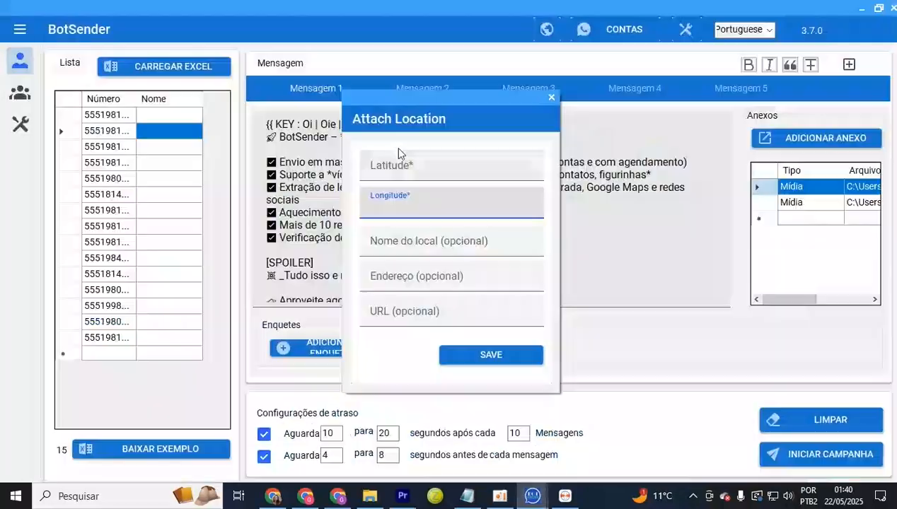
pyautogui.click(398, 155)
pyautogui.rightClick(397, 164)
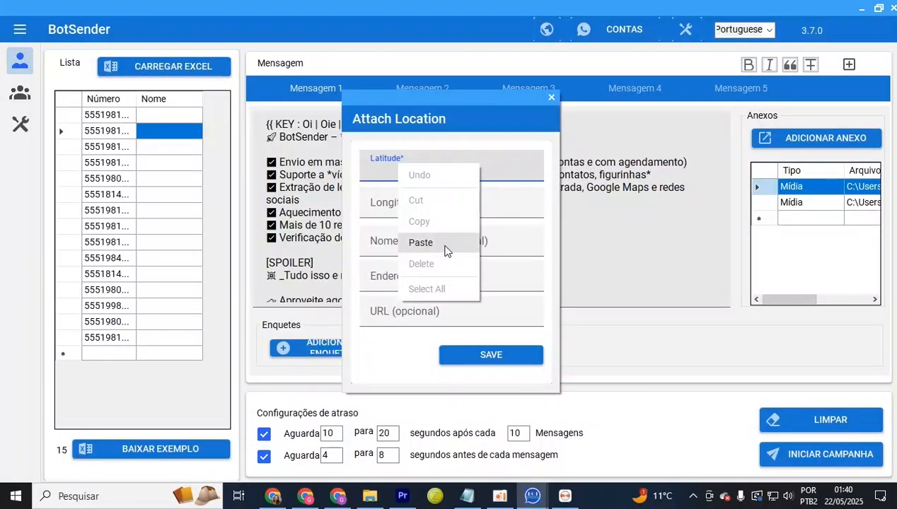
pyautogui.click(421, 243)
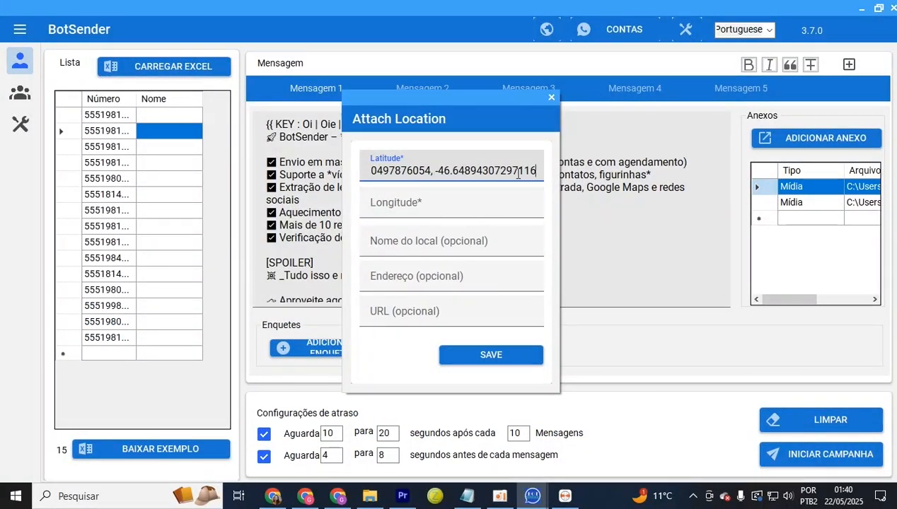
# Move the longitude -46.64894307297116 from Latitude into the Longitude field
pyautogui.moveTo(437, 173); pyautogui.dragTo(491, 174)
pyautogui.moveTo(433, 173); pyautogui.dragTo(548, 173)
pyautogui.rightClick(502, 182)
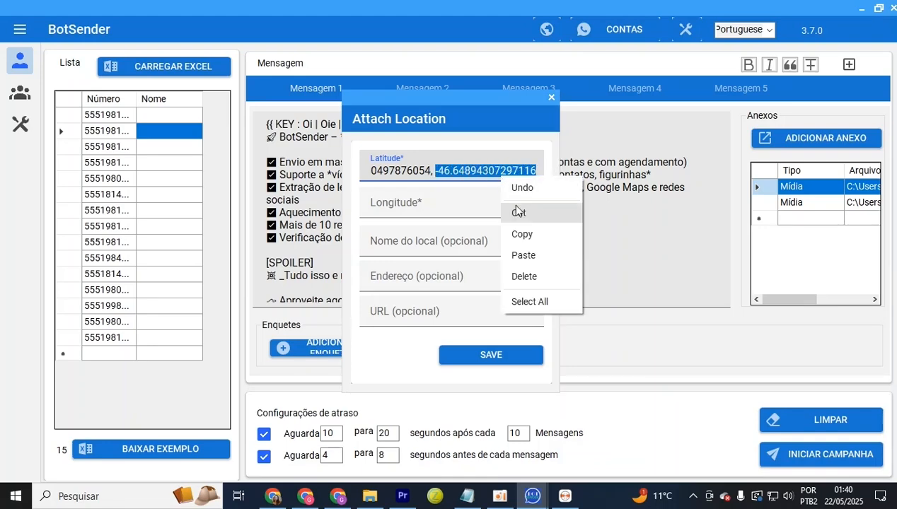
pyautogui.click(516, 212)
pyautogui.click(417, 206)
pyautogui.rightClick(418, 207)
pyautogui.click(445, 287)
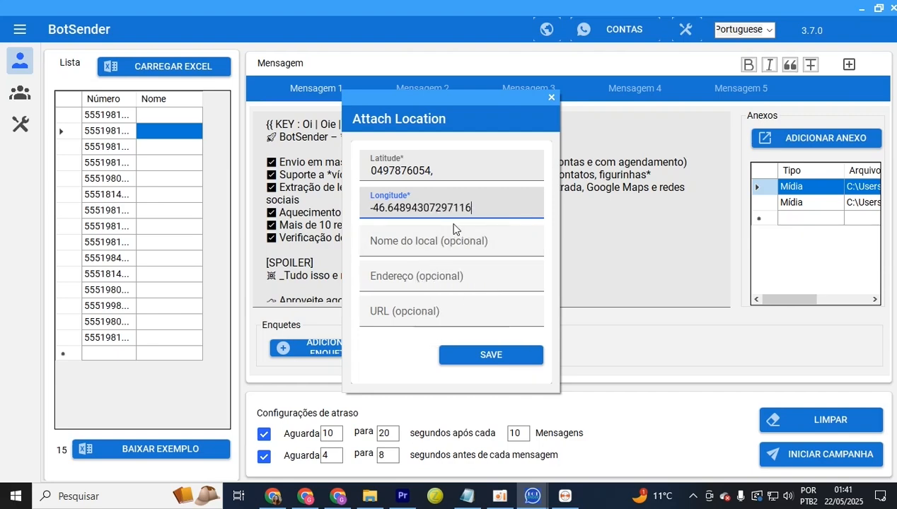
# Remove the trailing comma so Latitude reads -23.583930497876054
pyautogui.click(456, 168)
pyautogui.press('BackSpace')
pyautogui.press('Left')
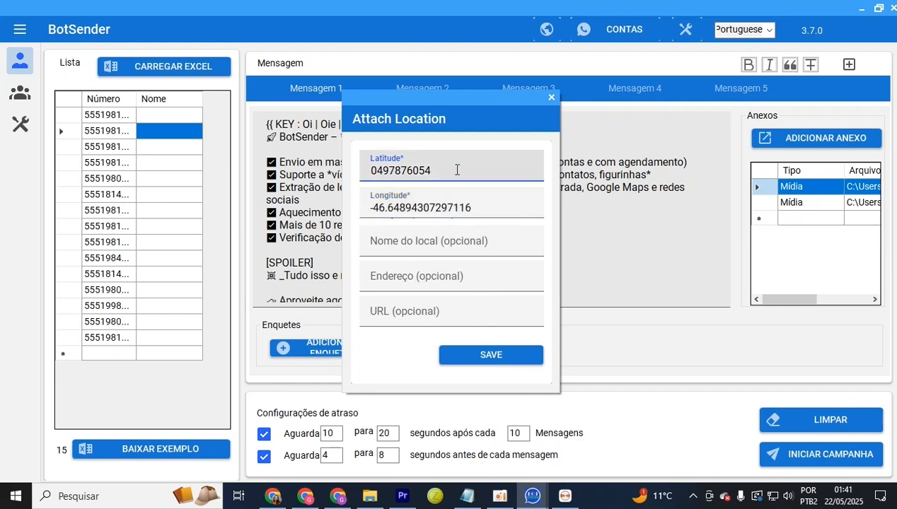
pyautogui.press('Home')
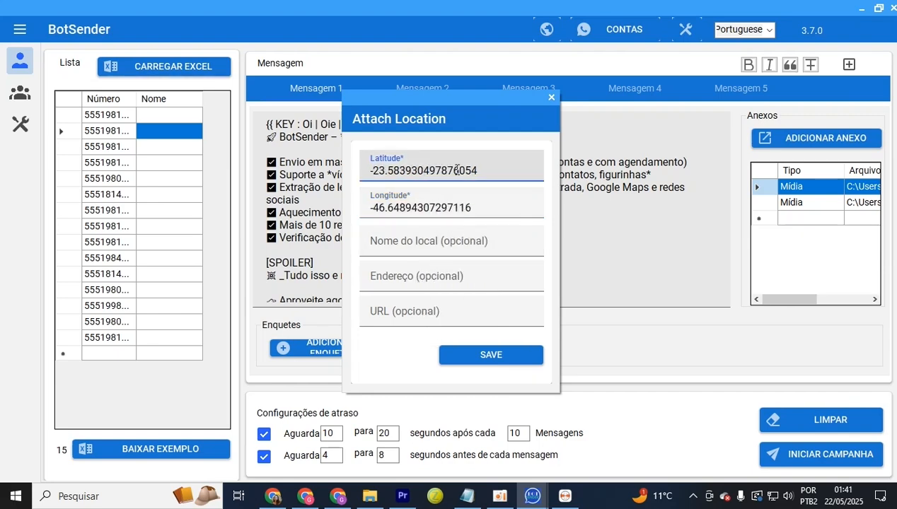
pyautogui.moveTo(373, 171); pyautogui.dragTo(352, 174)
pyautogui.moveTo(374, 211); pyautogui.dragTo(362, 209)
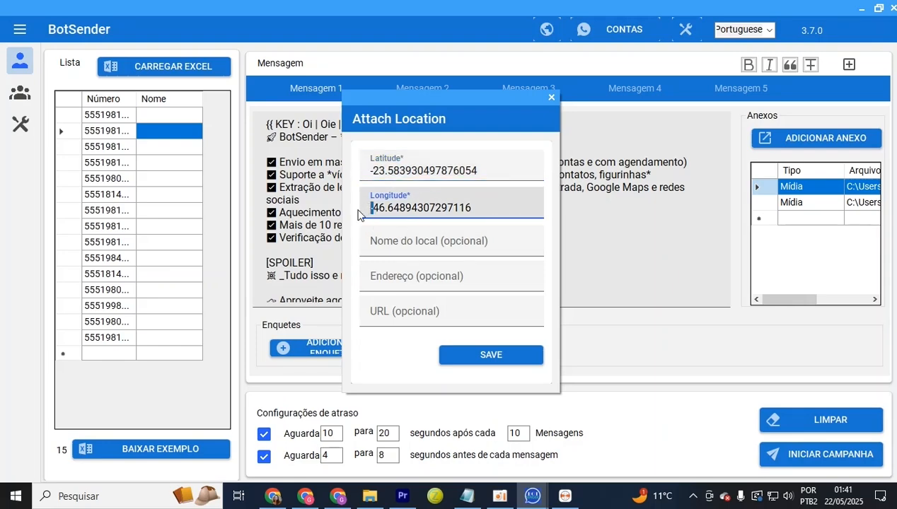
pyautogui.click(434, 207)
# Check the location fields and save the location attachment
pyautogui.click(484, 242)
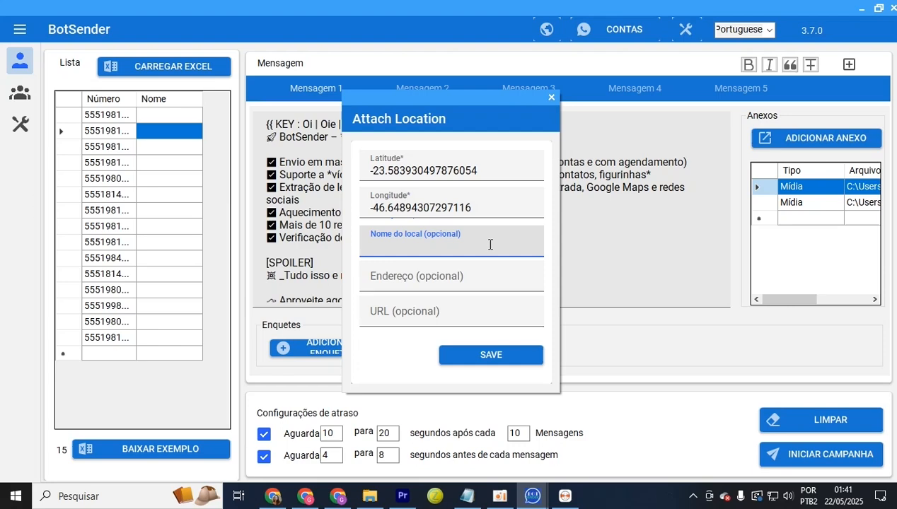
pyautogui.click(475, 281)
pyautogui.click(468, 316)
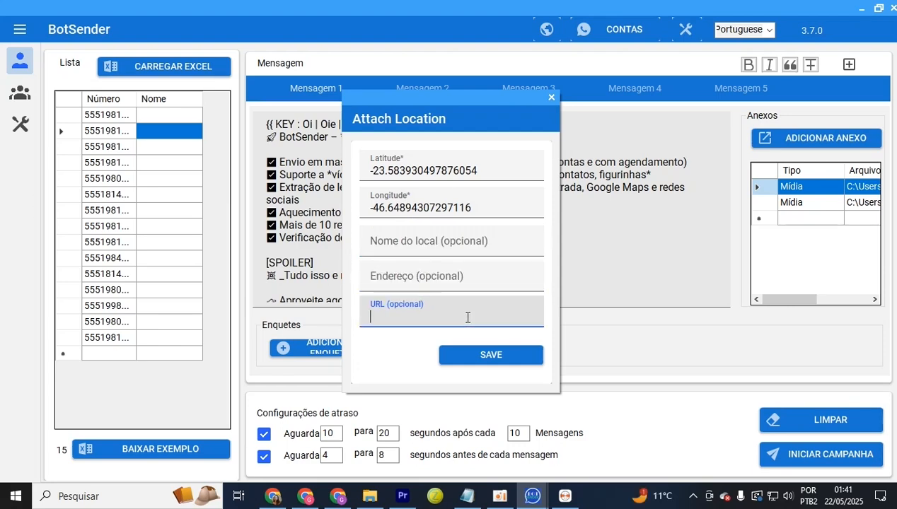
pyautogui.click(481, 208)
pyautogui.moveTo(482, 208); pyautogui.dragTo(365, 205)
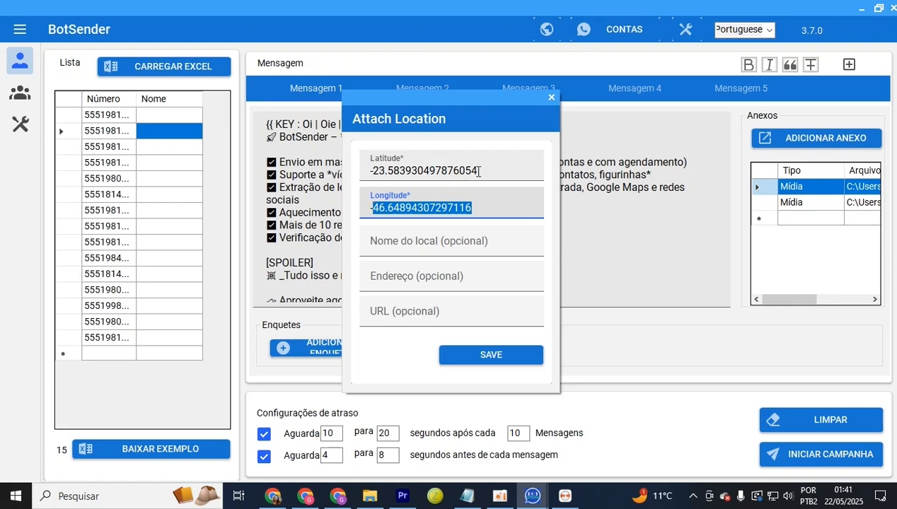
pyautogui.moveTo(474, 171); pyautogui.dragTo(365, 174)
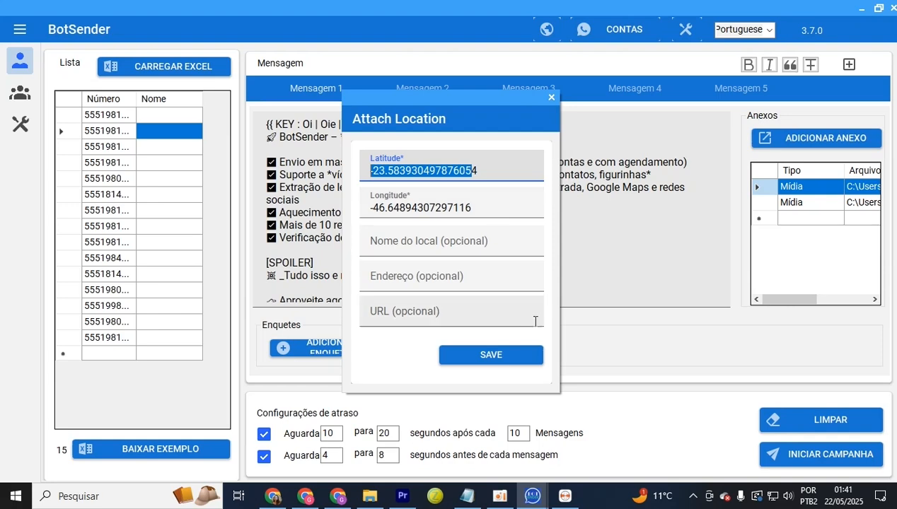
pyautogui.click(499, 362)
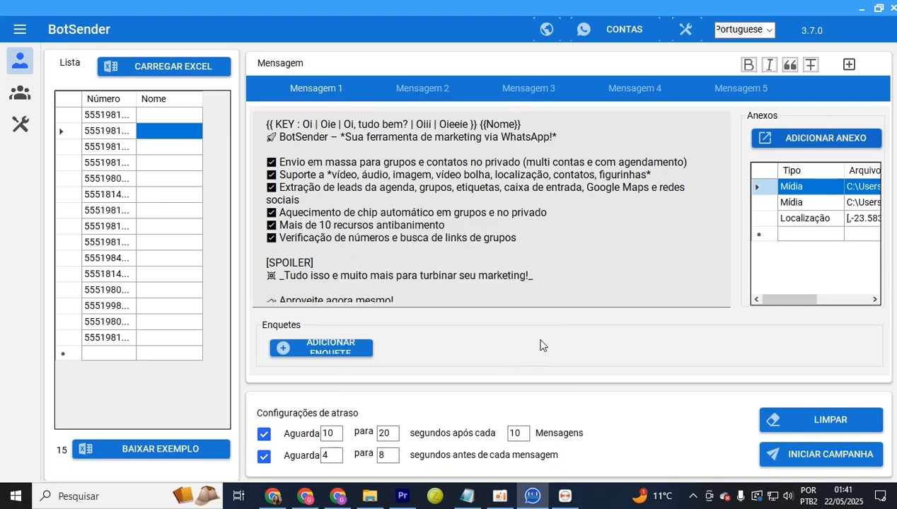
# Add a Contacto attachment with the contact's name and pasted phone number
pyautogui.click(832, 143)
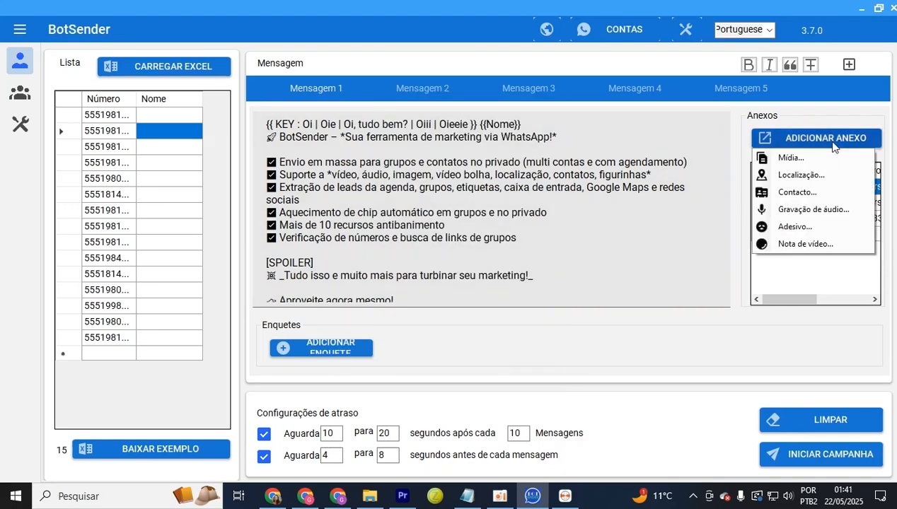
pyautogui.click(818, 193)
pyautogui.write('Aline')
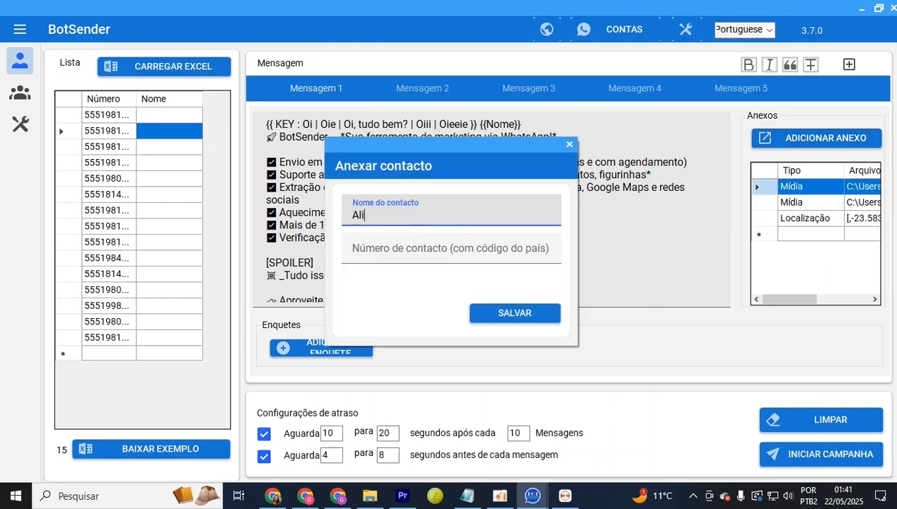
pyautogui.click(366, 249)
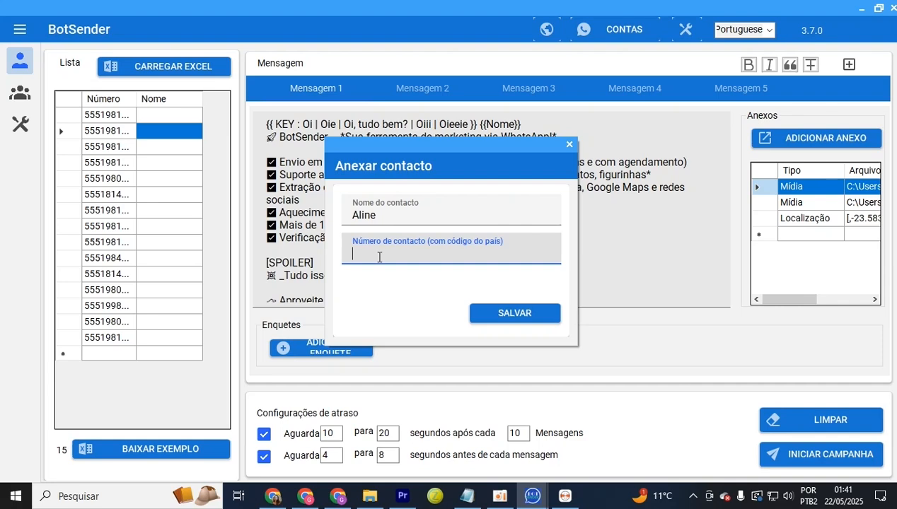
pyautogui.rightClick(377, 254)
pyautogui.click(409, 330)
pyautogui.moveTo(448, 256); pyautogui.dragTo(337, 248)
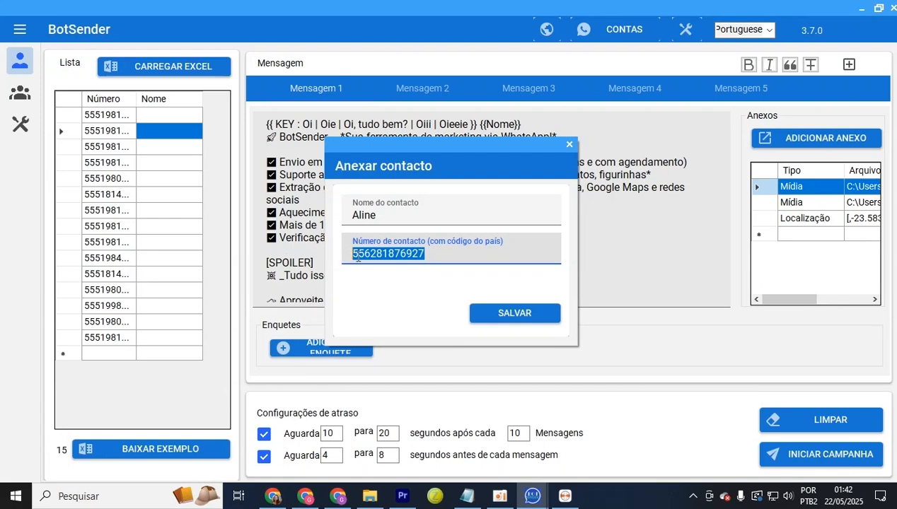
pyautogui.click(488, 260)
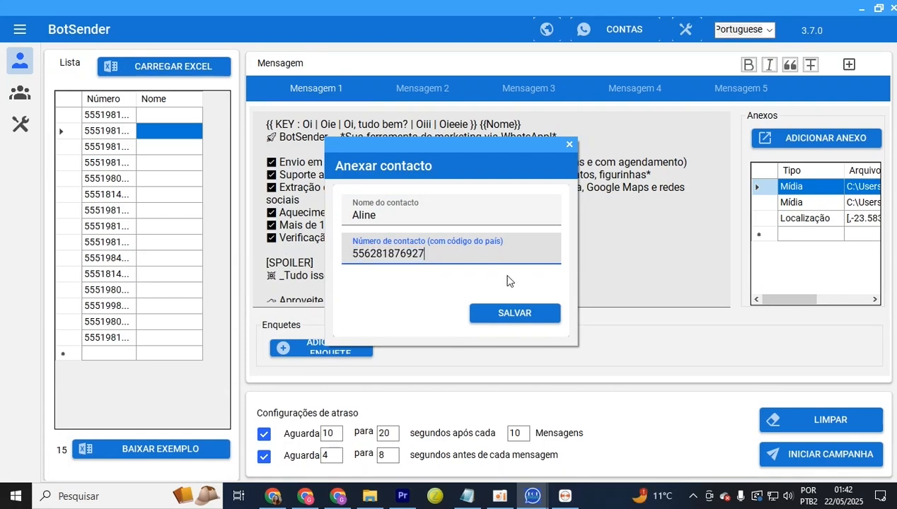
pyautogui.click(520, 314)
# Start a Gravação de áudio attachment and select the WhatsApp Ptt .ogg file
pyautogui.click(820, 137)
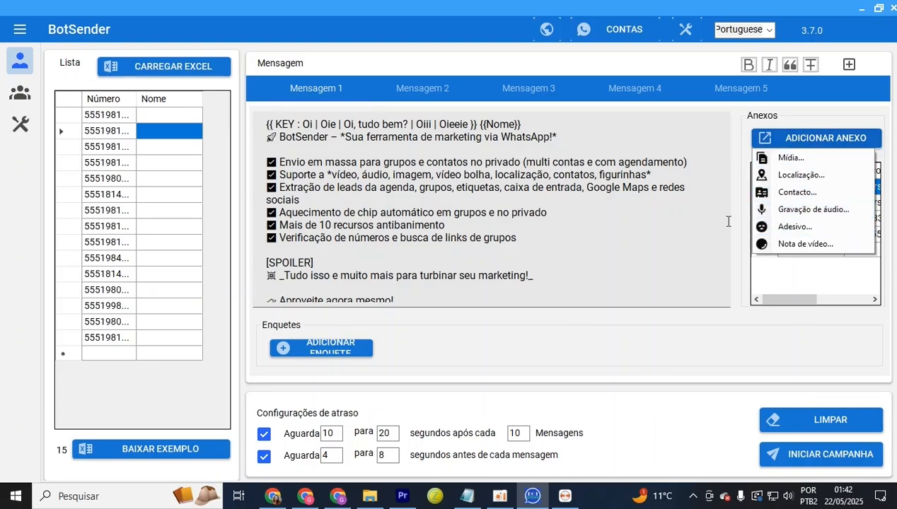
pyautogui.click(784, 212)
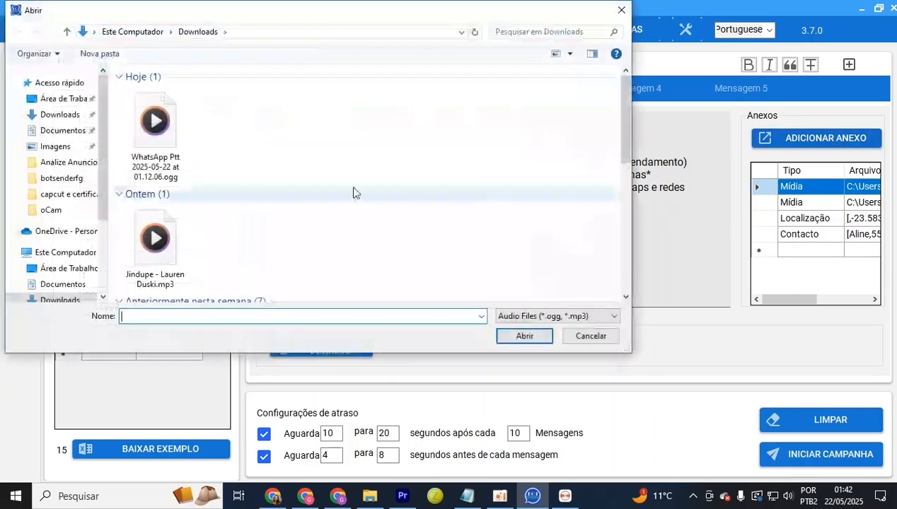
pyautogui.click(148, 150)
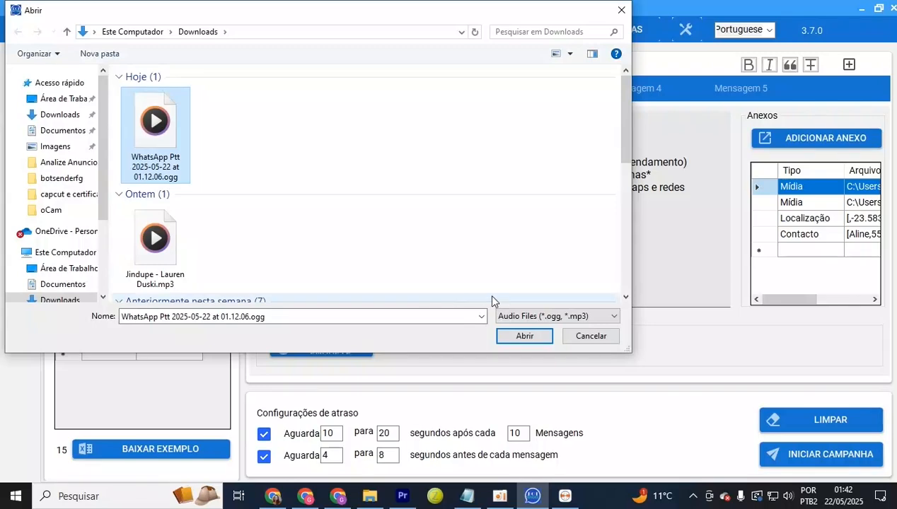
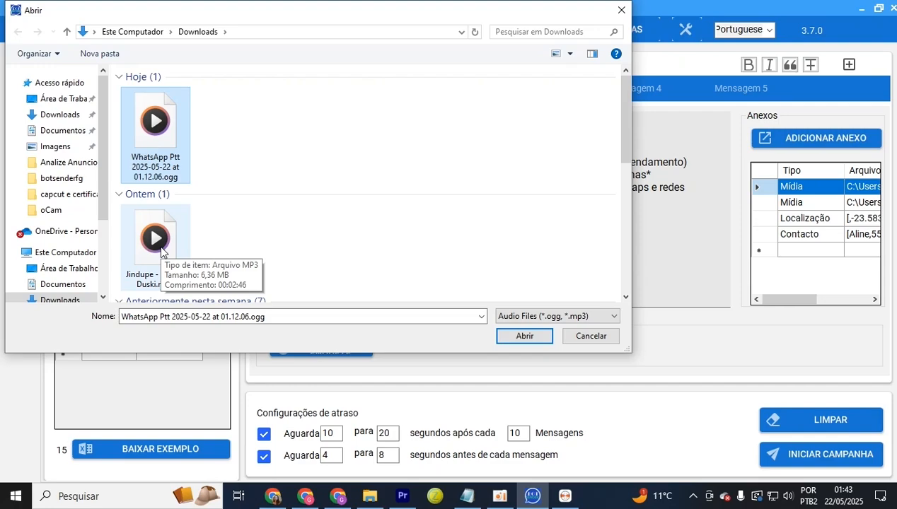
# Attach the WhatsApp Ptt .ogg file to Mensagem 1 as its audio attachment
pyautogui.click(524, 337)
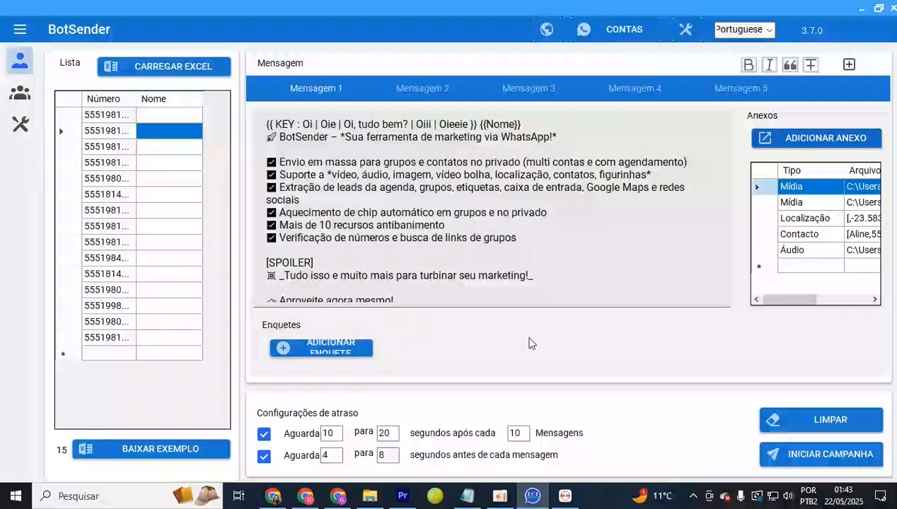
pyautogui.click(804, 137)
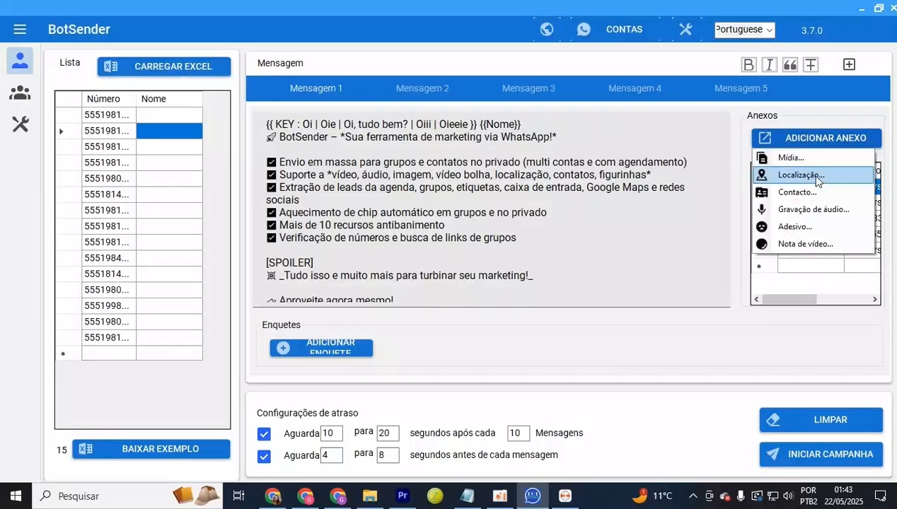
# Add gfde.PNG to Mensagem 1 as an Adesivo (sticker) attachment
pyautogui.click(793, 231)
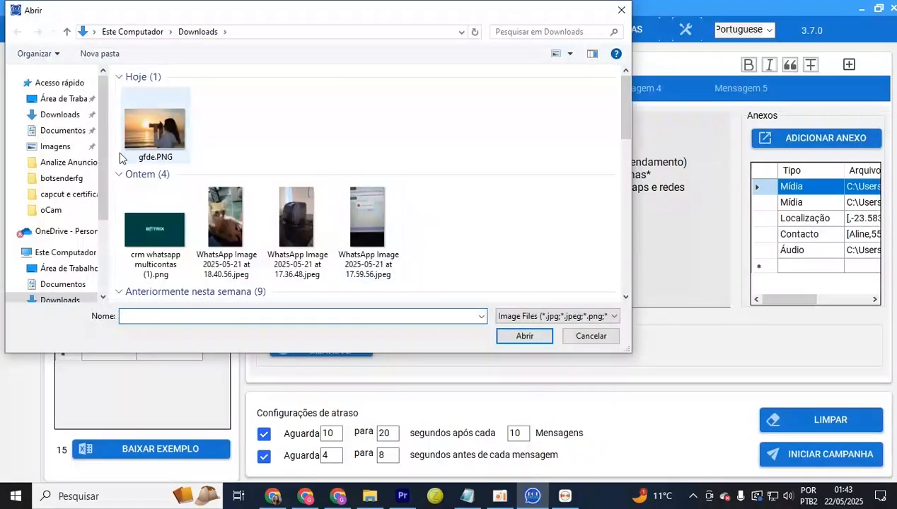
pyautogui.click(159, 122)
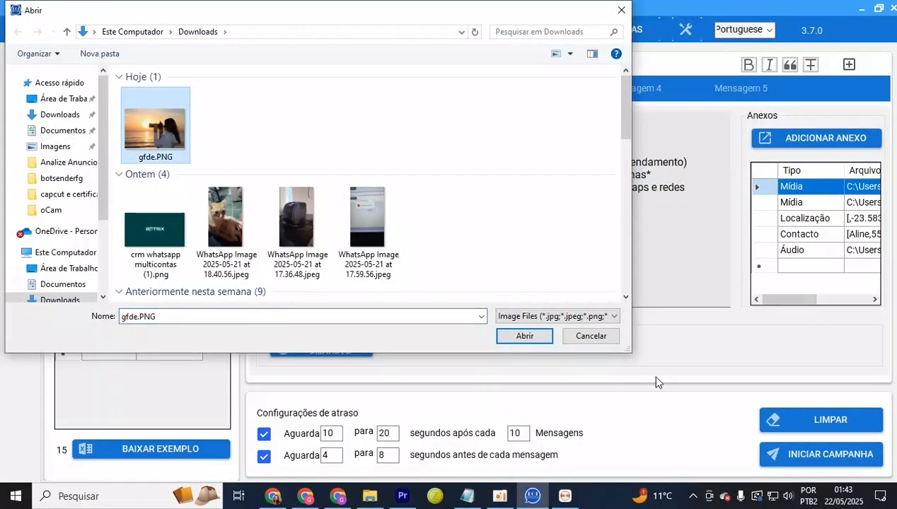
pyautogui.click(525, 336)
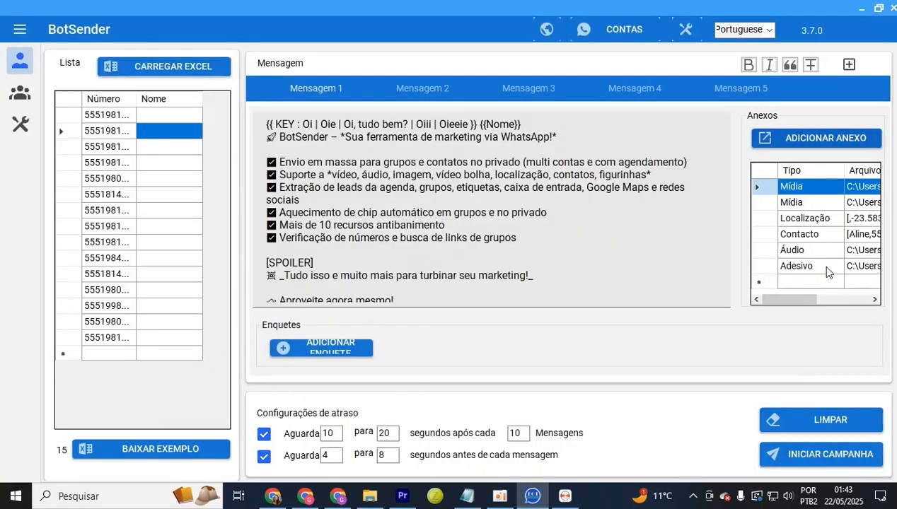
pyautogui.click(817, 266)
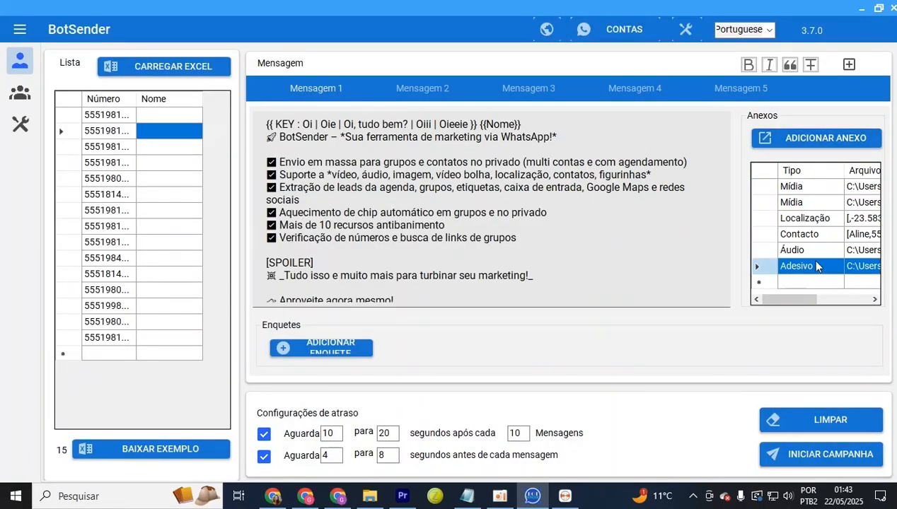
# Add the WhatsApp Ptv video to Mensagem 1 as a Nota de vídeo attachment
pyautogui.click(806, 138)
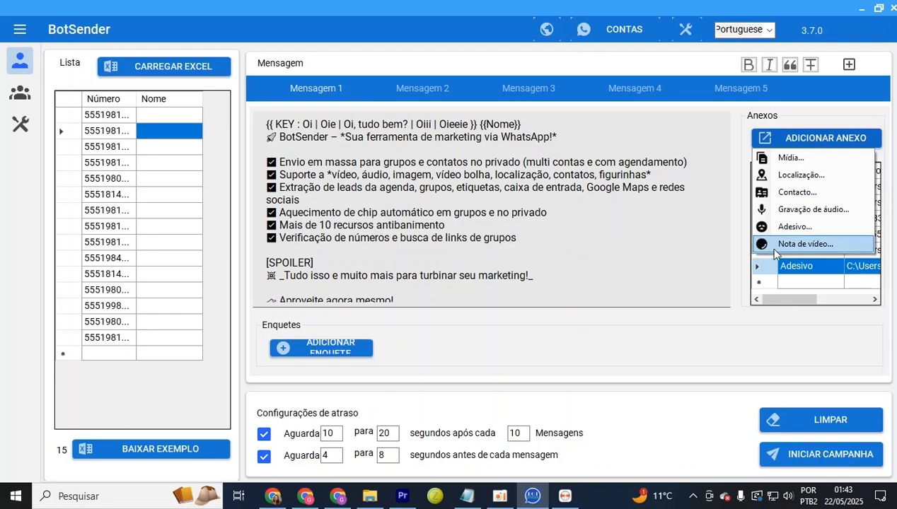
pyautogui.click(792, 244)
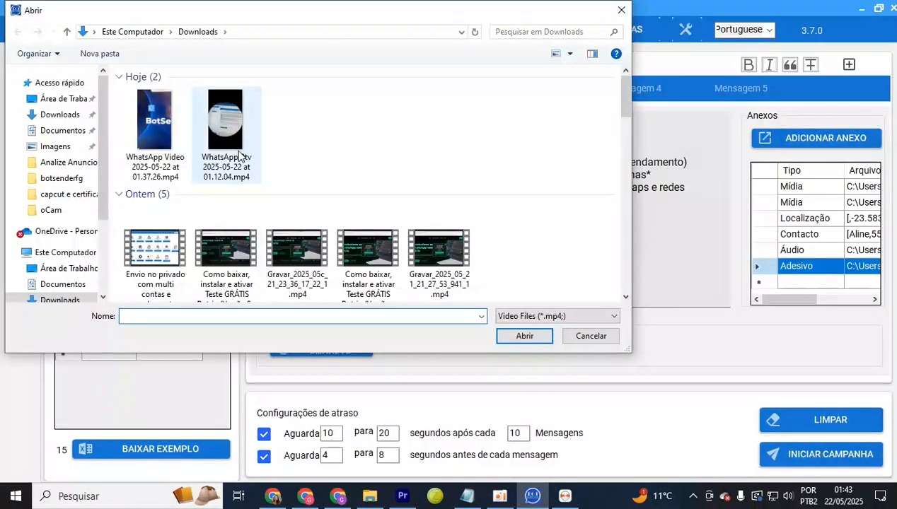
pyautogui.click(238, 150)
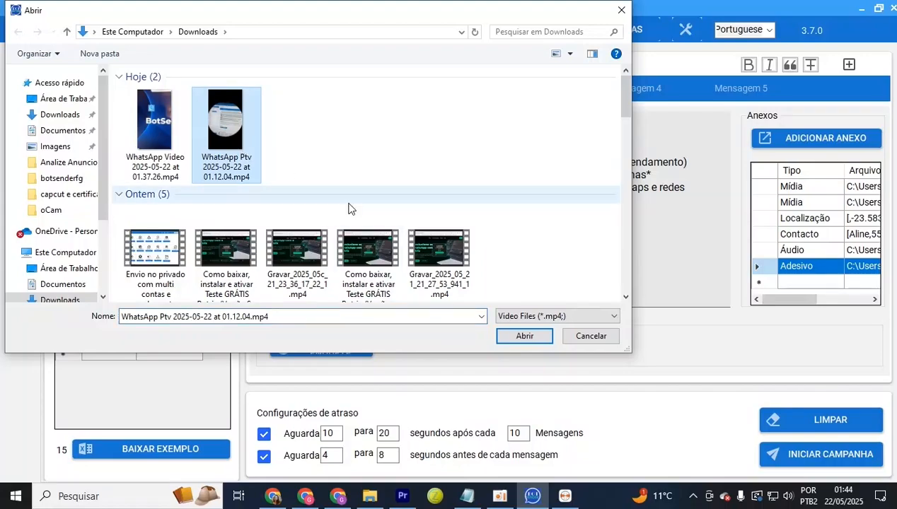
pyautogui.doubleClick(259, 160)
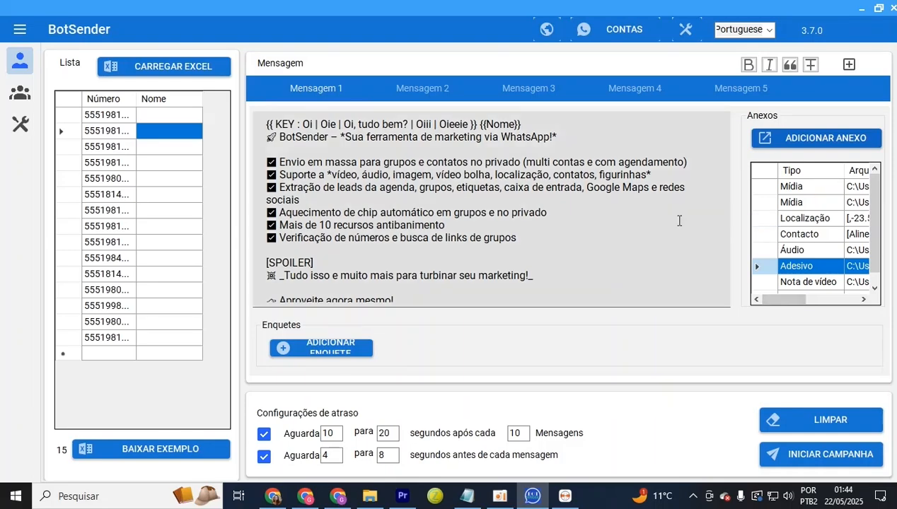
pyautogui.moveTo(488, 275); pyautogui.dragTo(465, 289)
pyautogui.click(356, 163)
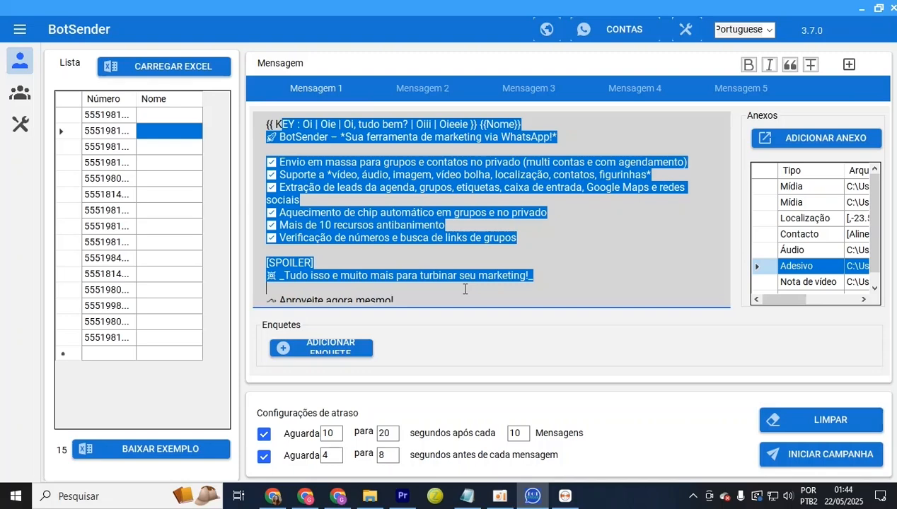
pyautogui.click(821, 190)
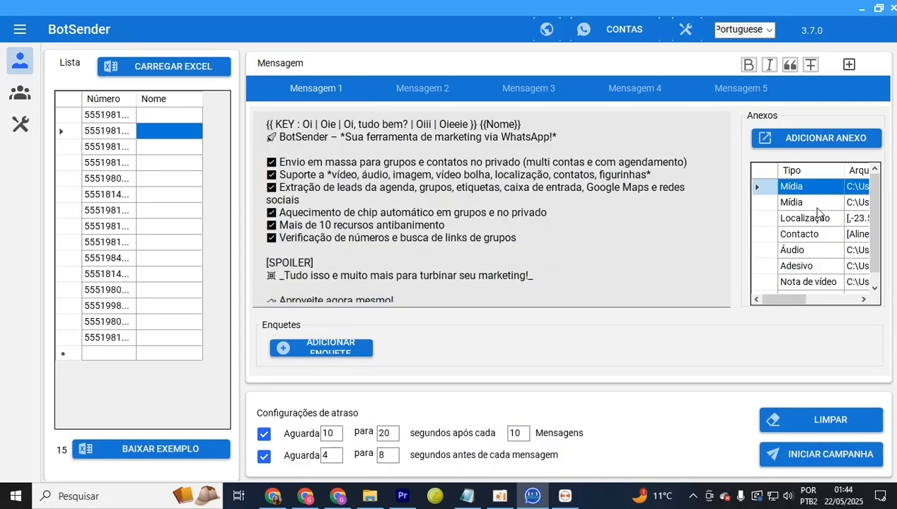
pyautogui.click(817, 205)
pyautogui.rightClick(817, 206)
pyautogui.click(764, 204)
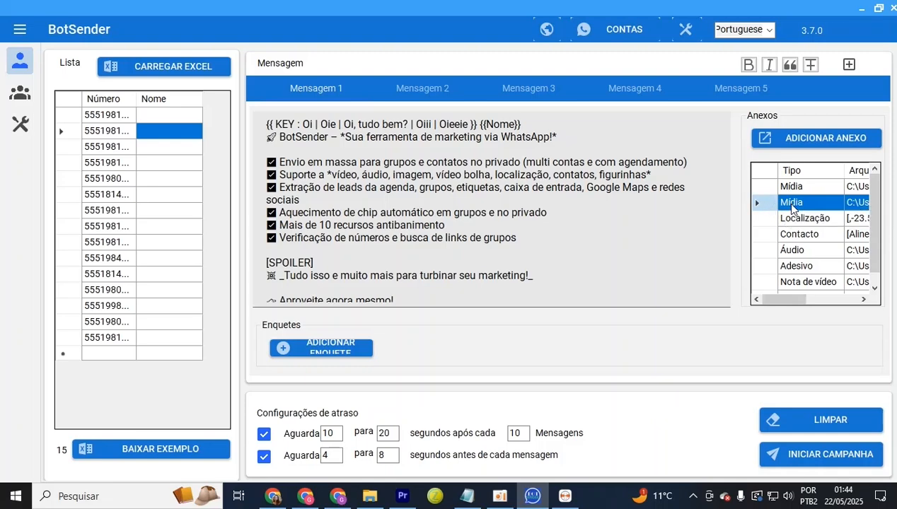
pyautogui.rightClick(794, 204)
pyautogui.rightClick(786, 203)
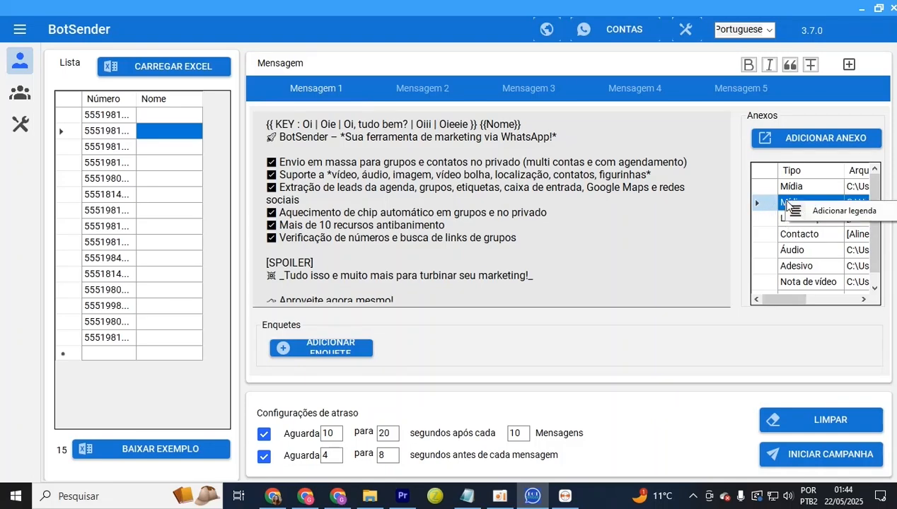
pyautogui.click(853, 212)
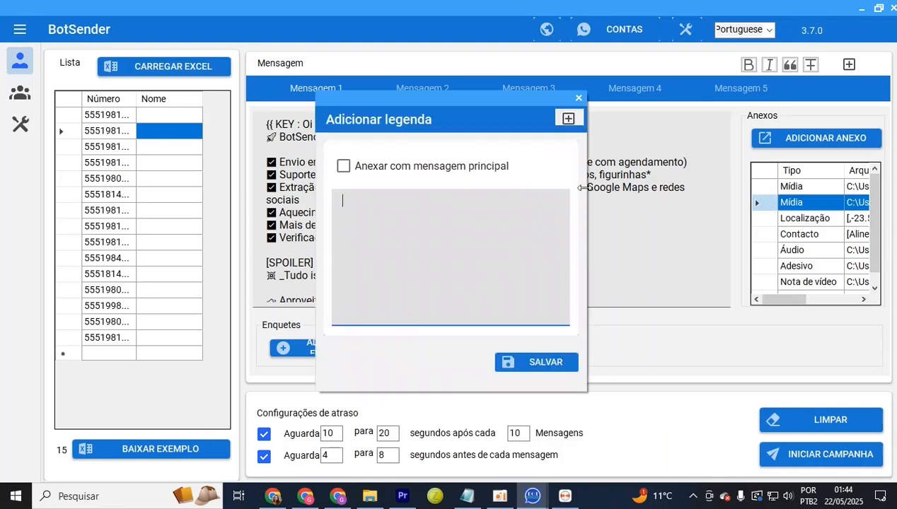
pyautogui.click(343, 167)
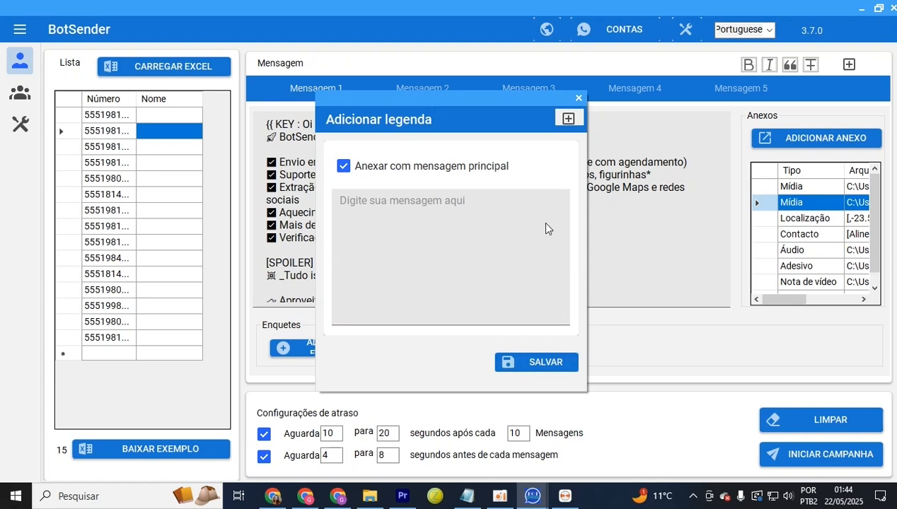
pyautogui.moveTo(494, 108); pyautogui.dragTo(580, 229)
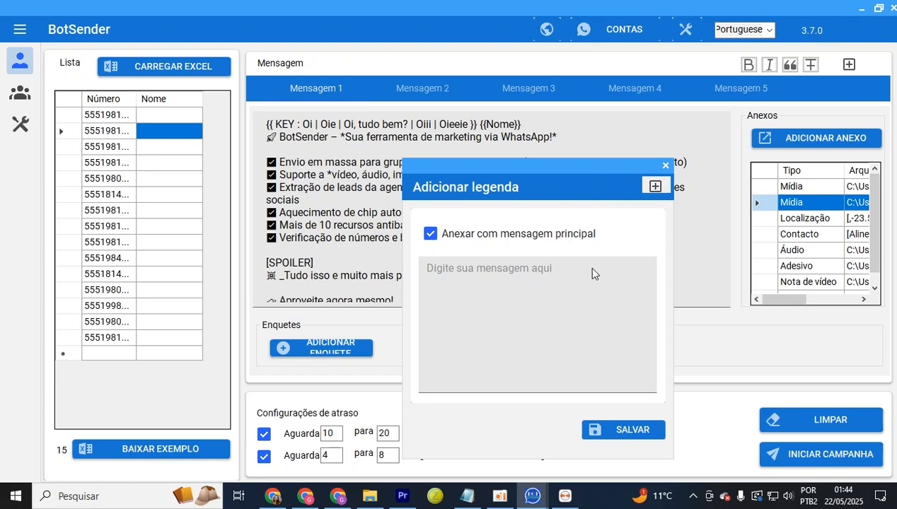
pyautogui.click(431, 235)
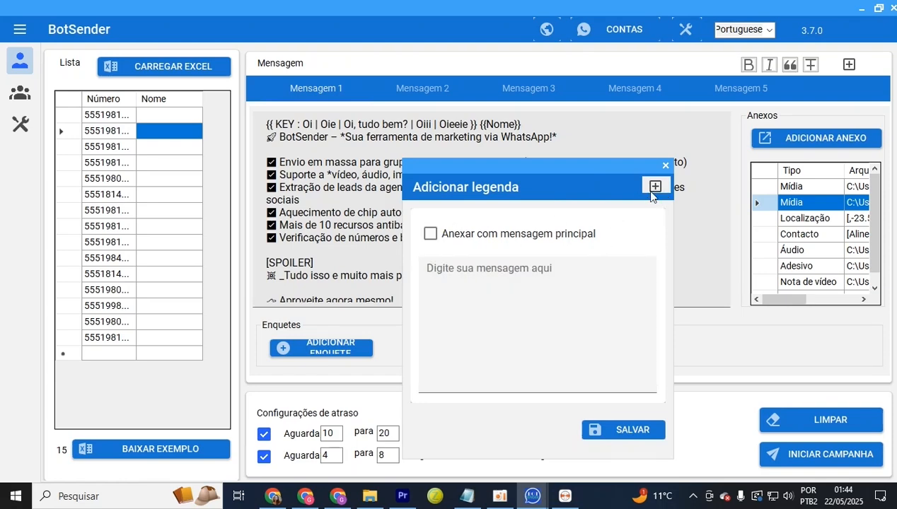
pyautogui.click(655, 187)
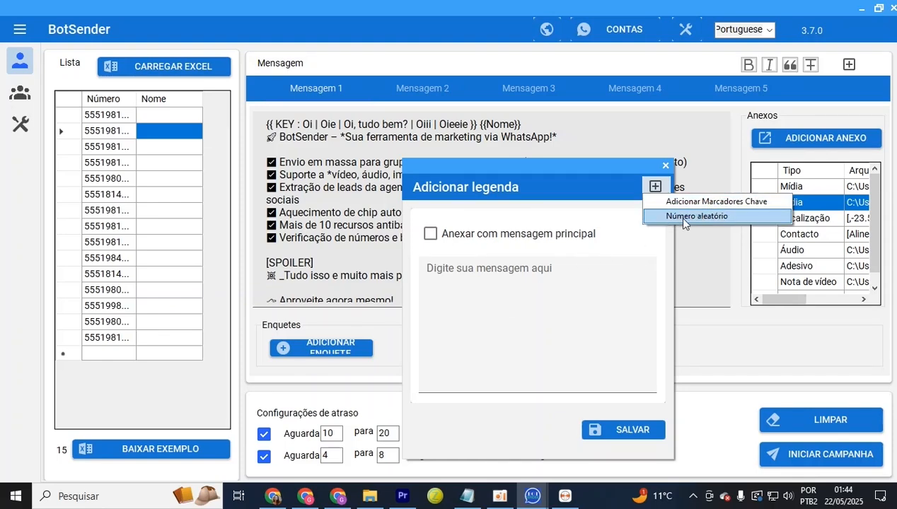
pyautogui.click(665, 167)
# Discard the caption editor, then inspect the [SPOILER] tag and the Variável incorporada placeholders without changes
pyautogui.click(665, 167)
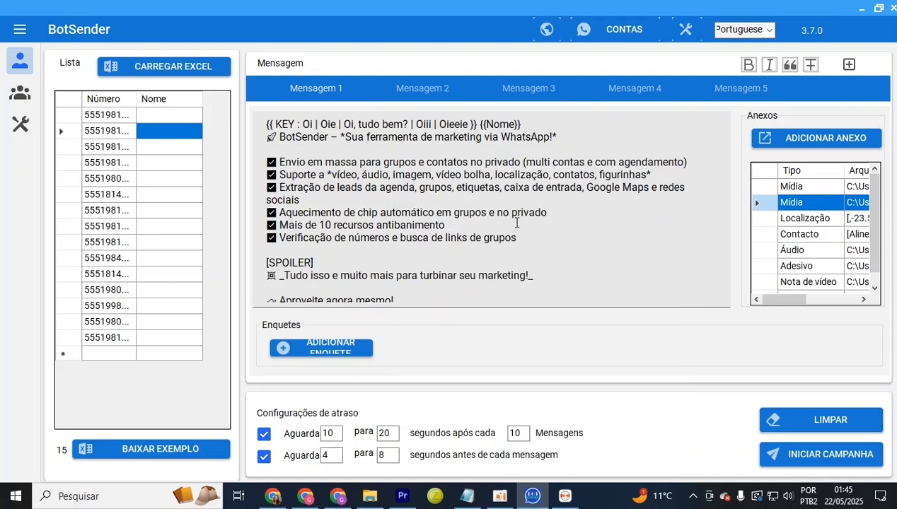
pyautogui.moveTo(331, 264); pyautogui.dragTo(266, 263)
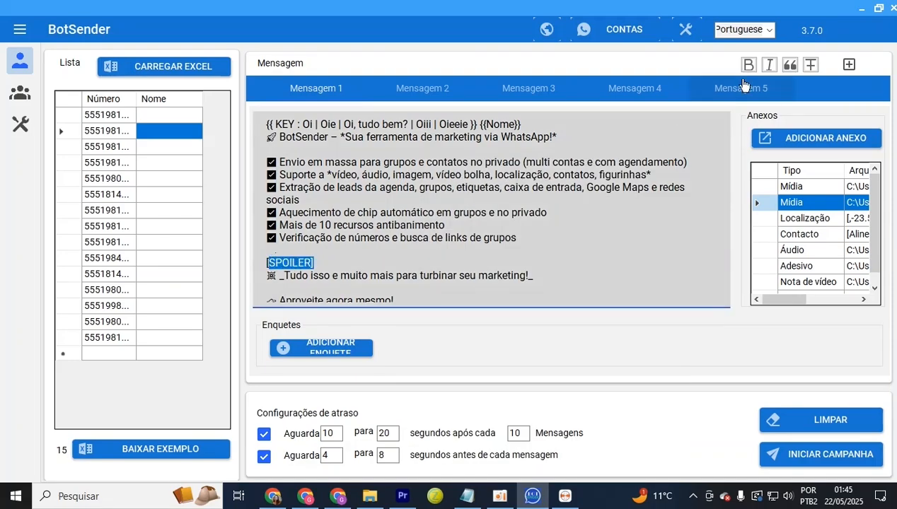
pyautogui.click(847, 67)
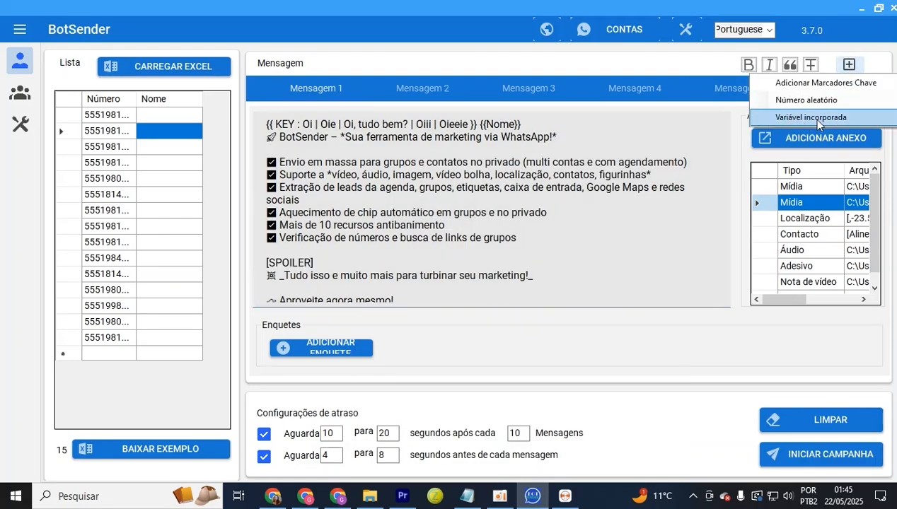
pyautogui.click(342, 262)
pyautogui.moveTo(326, 263); pyautogui.dragTo(254, 262)
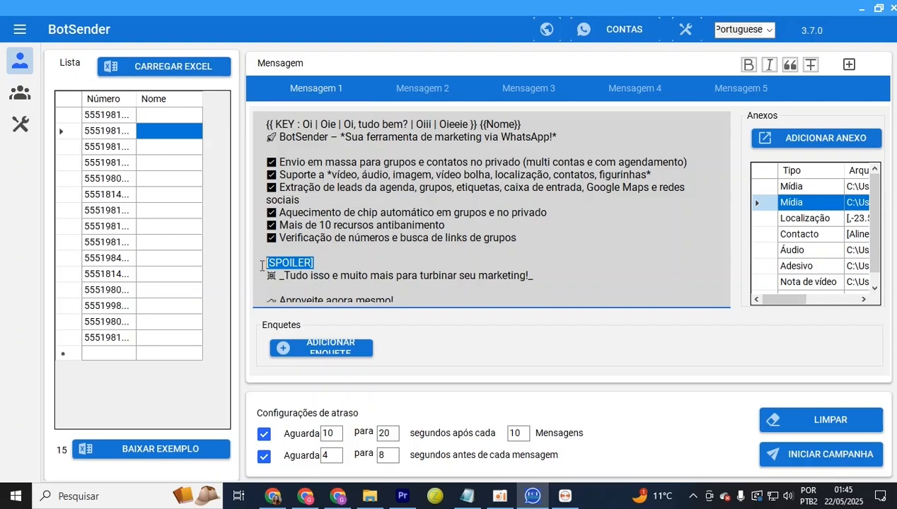
pyautogui.click(683, 268)
# Caption the second Mídia attachment 'Legenda da Minha Imagem' and save it
pyautogui.rightClick(787, 204)
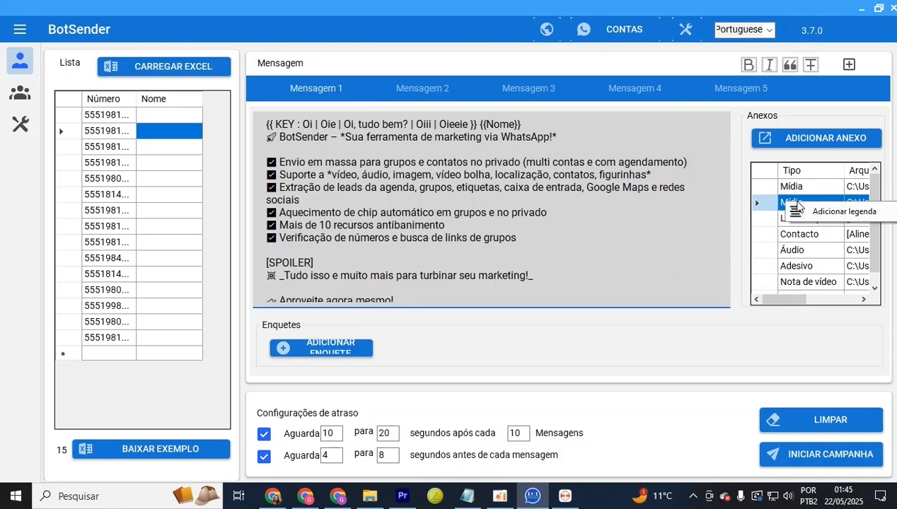
pyautogui.rightClick(787, 200)
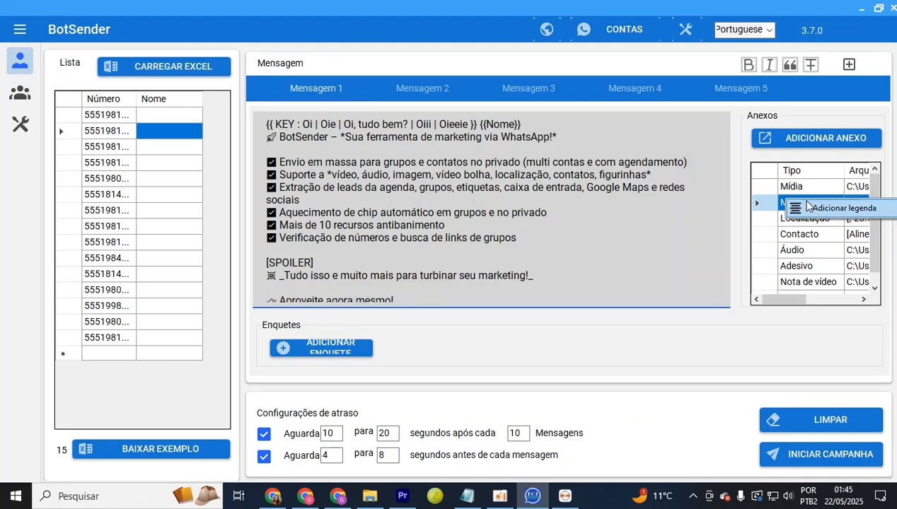
pyautogui.click(828, 210)
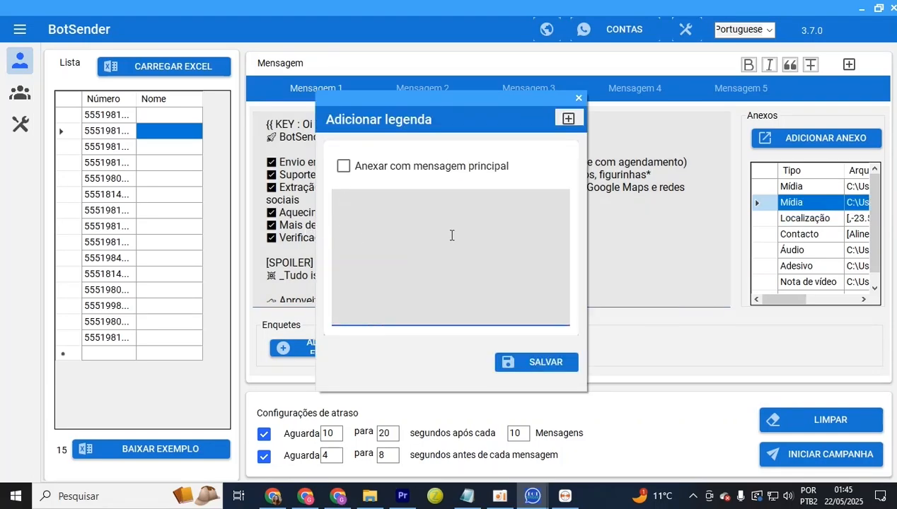
pyautogui.write('dogjf~pdj~pg')
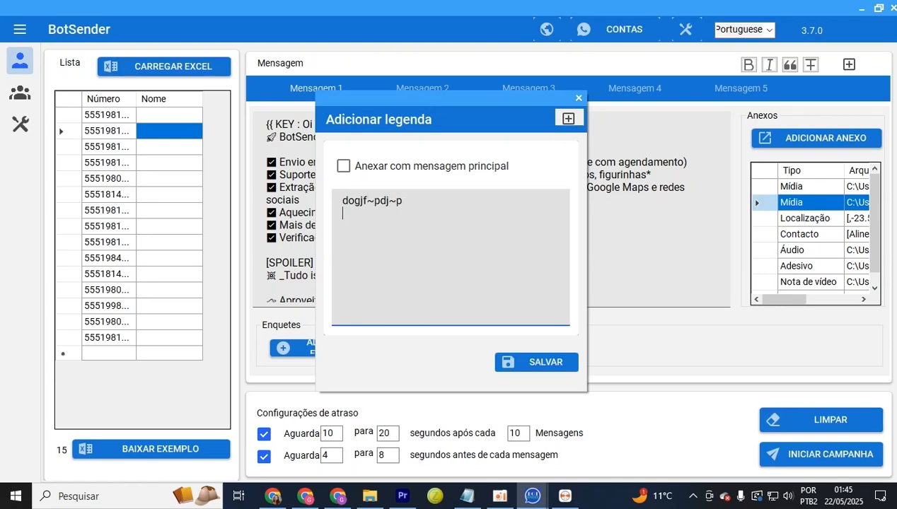
pyautogui.press('BackSpace')
pyautogui.press('BackSpace')
pyautogui.press('BackSpace')
pyautogui.press('BackSpace')
pyautogui.press('BackSpace')
pyautogui.press('BackSpace')
pyautogui.press('BackSpace')
pyautogui.press('BackSpace')
pyautogui.press('BackSpace')
pyautogui.press('BackSpace')
pyautogui.press('BackSpace')
pyautogui.write('Legenda da')
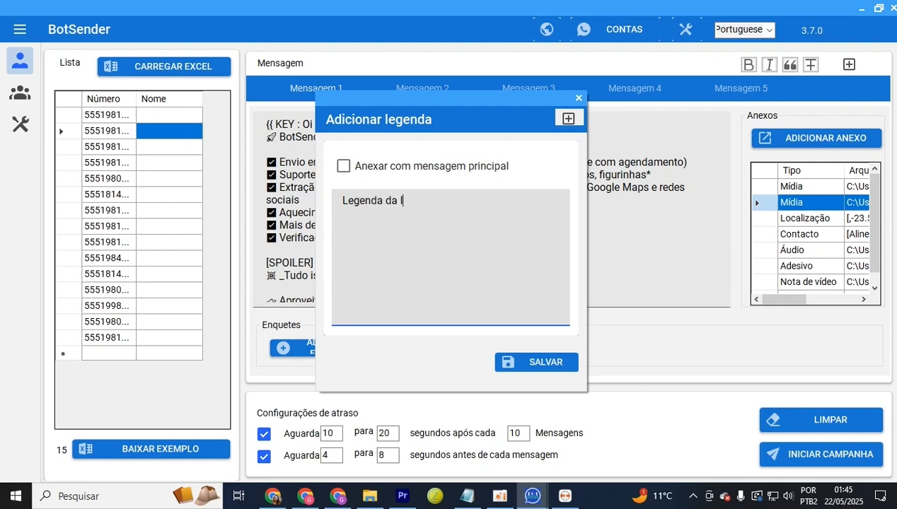
pyautogui.write(' Minha Imagem')
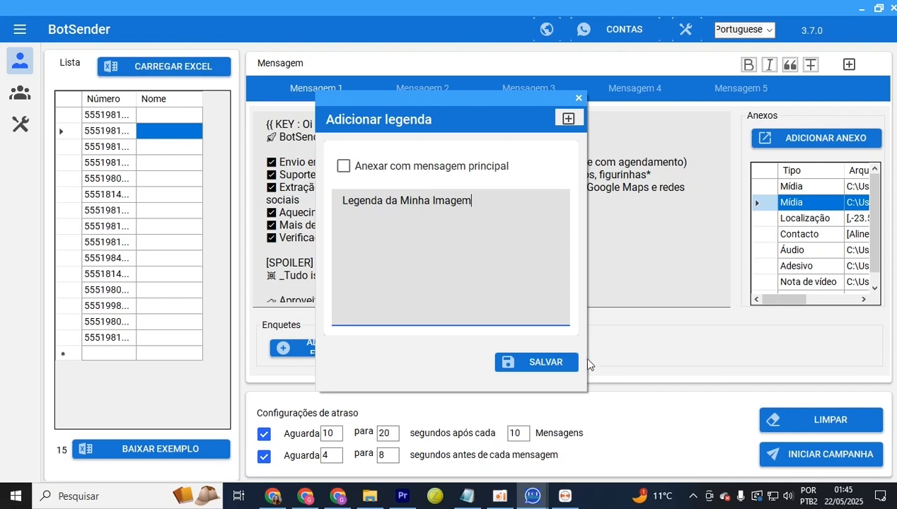
pyautogui.click(526, 373)
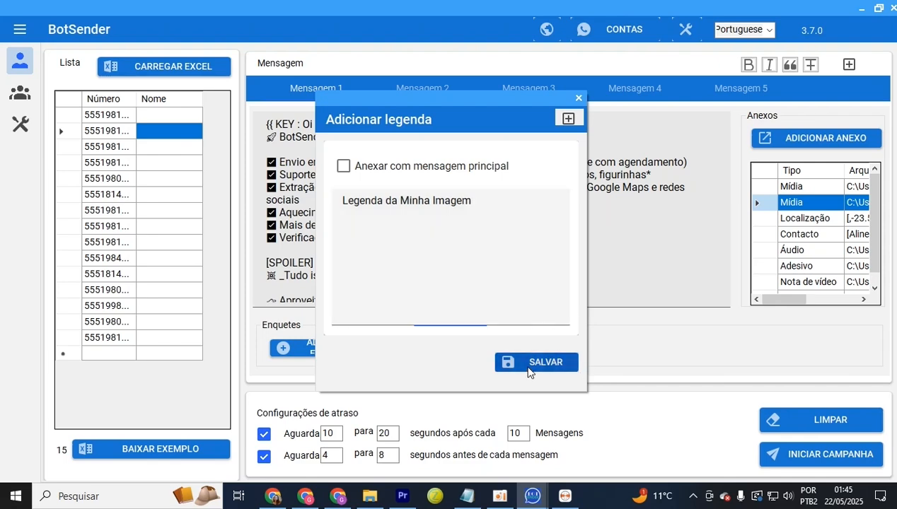
# Caption the first Mídia attachment 'Legenda do Meu video' and save it
pyautogui.rightClick(811, 188)
pyautogui.click(799, 187)
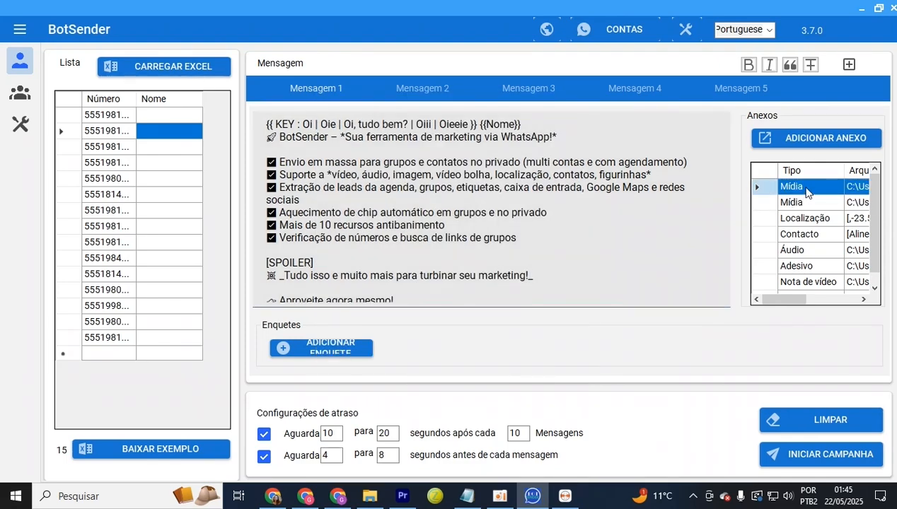
pyautogui.rightClick(801, 189)
pyautogui.click(834, 197)
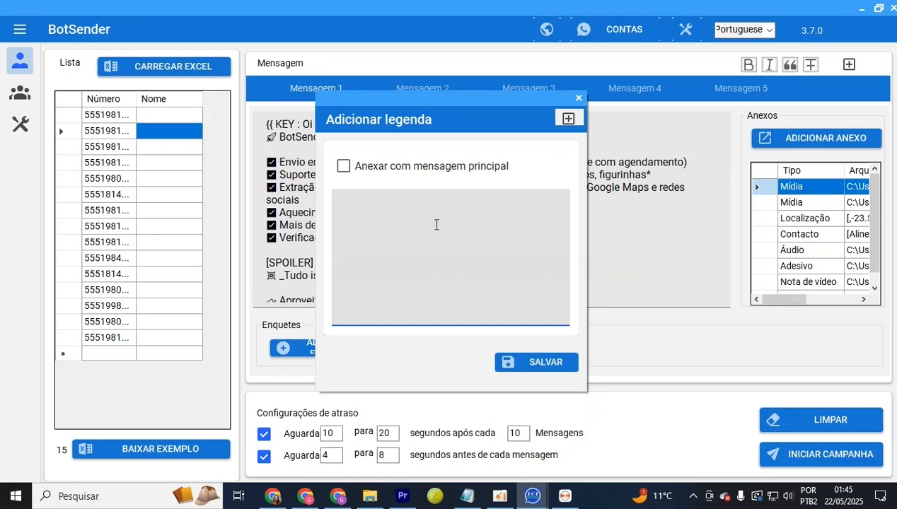
pyautogui.write('Legenda do Meu v')
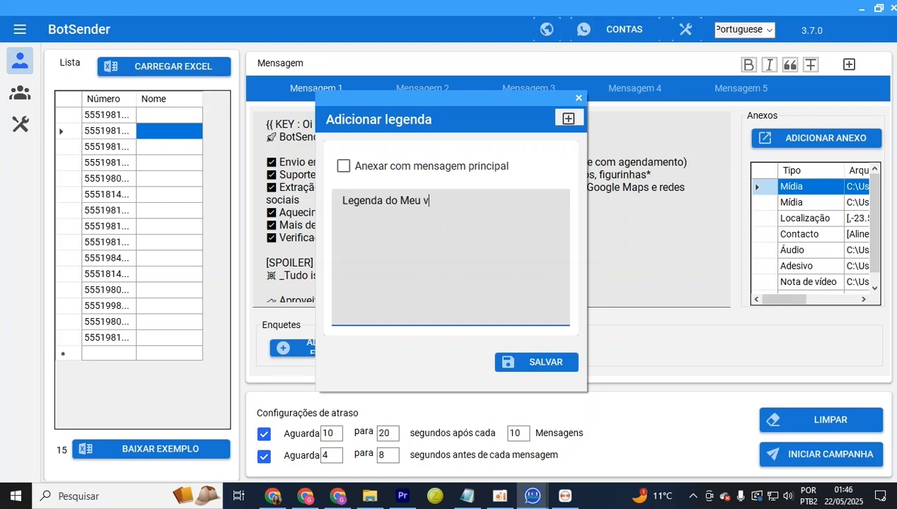
pyautogui.write('ideo')
pyautogui.click(554, 364)
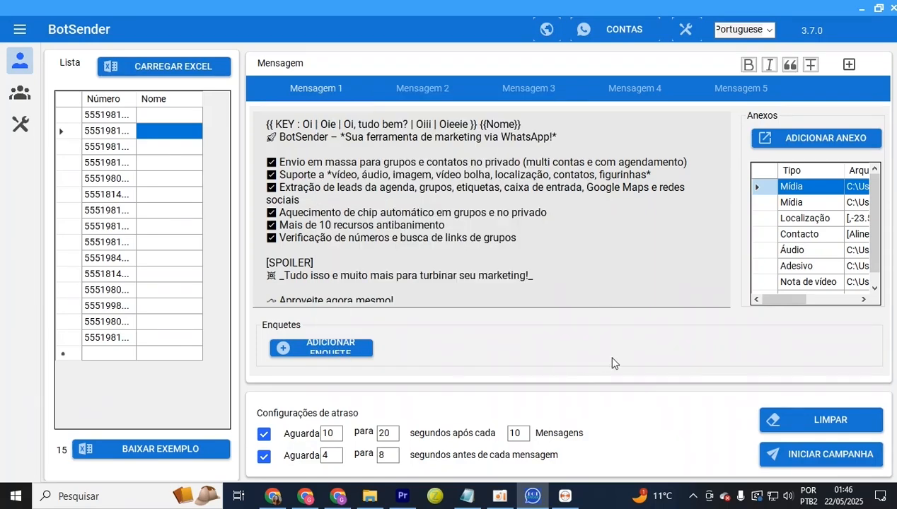
pyautogui.click(320, 351)
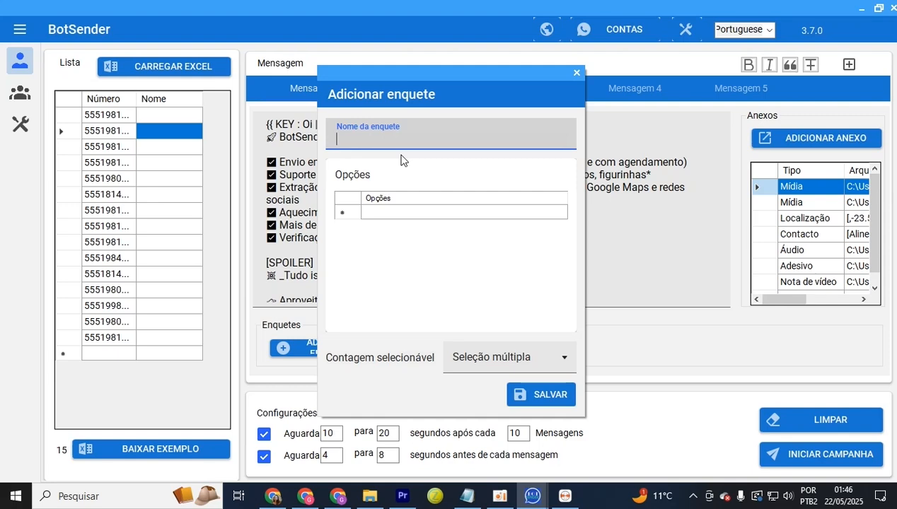
pyautogui.write('Coloco a minha pergunta?')
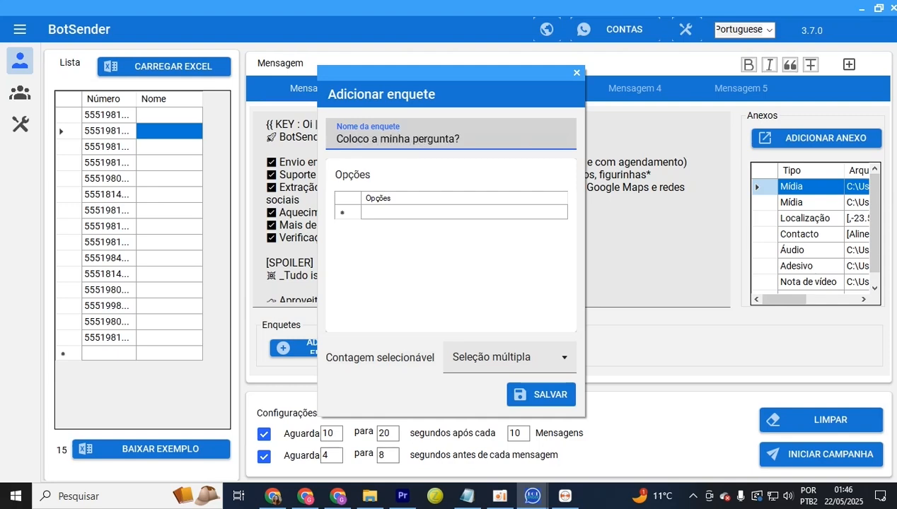
pyautogui.click(386, 210)
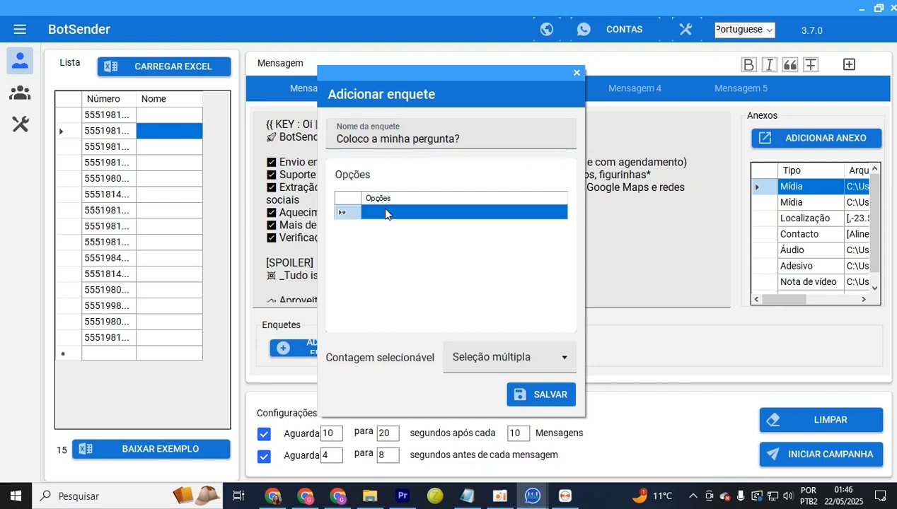
pyautogui.click(386, 211)
pyautogui.write('Resposta 01')
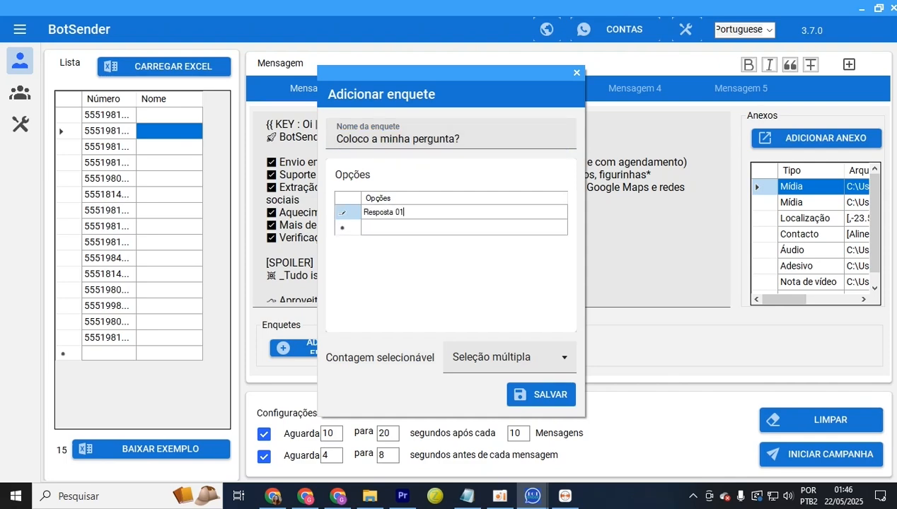
pyautogui.click(486, 228)
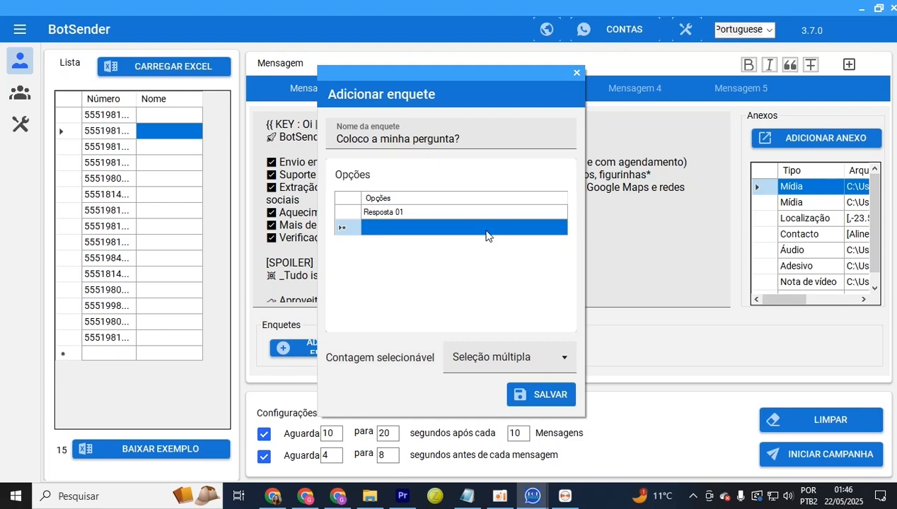
pyautogui.click(486, 231)
pyautogui.write('Respos')
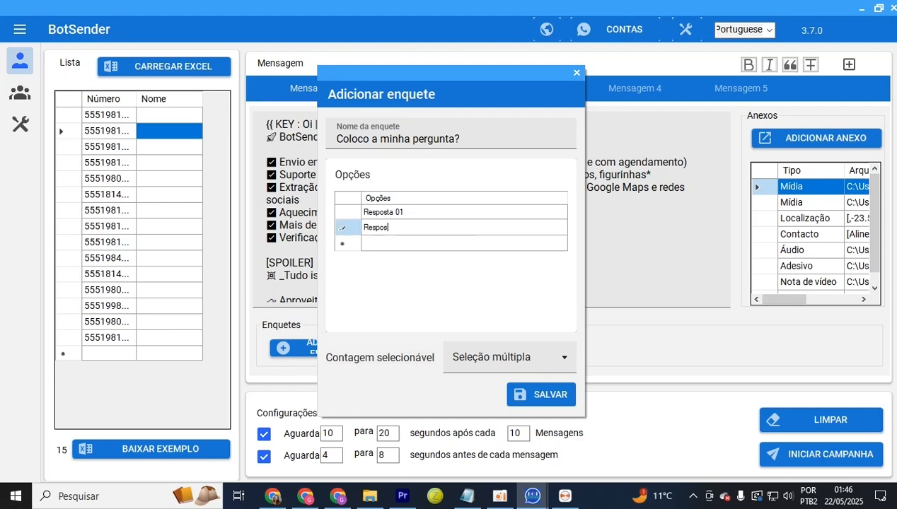
pyautogui.write('ta 02')
pyautogui.click(427, 248)
pyautogui.click(426, 248)
pyautogui.write('Respos')
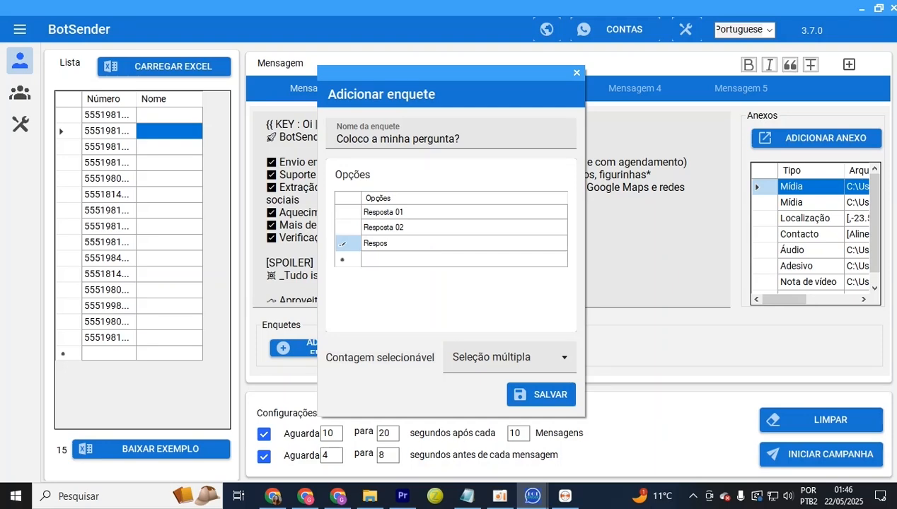
pyautogui.write('ta 03')
pyautogui.click(457, 361)
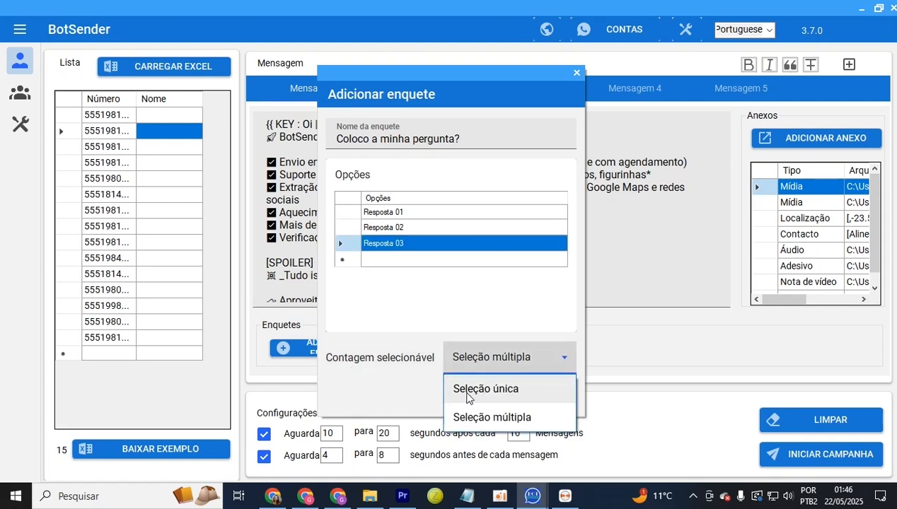
pyautogui.click(467, 391)
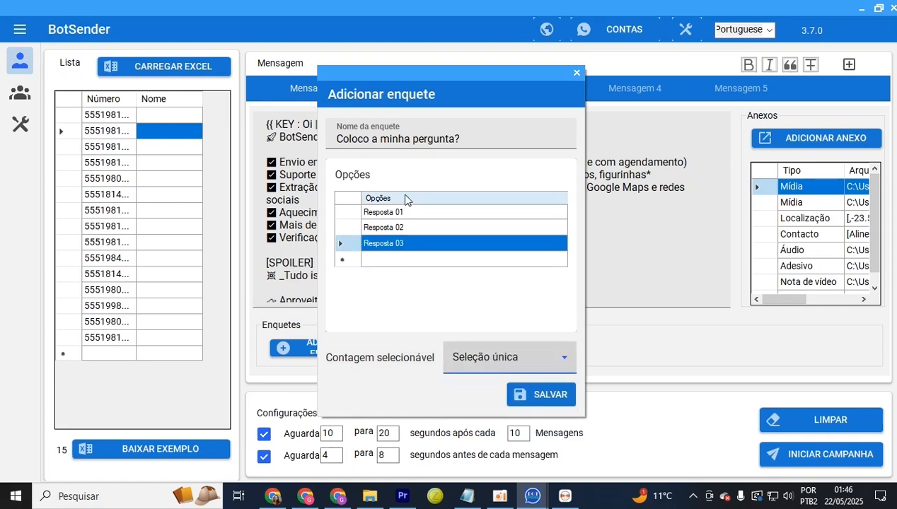
pyautogui.click(494, 355)
pyautogui.click(493, 418)
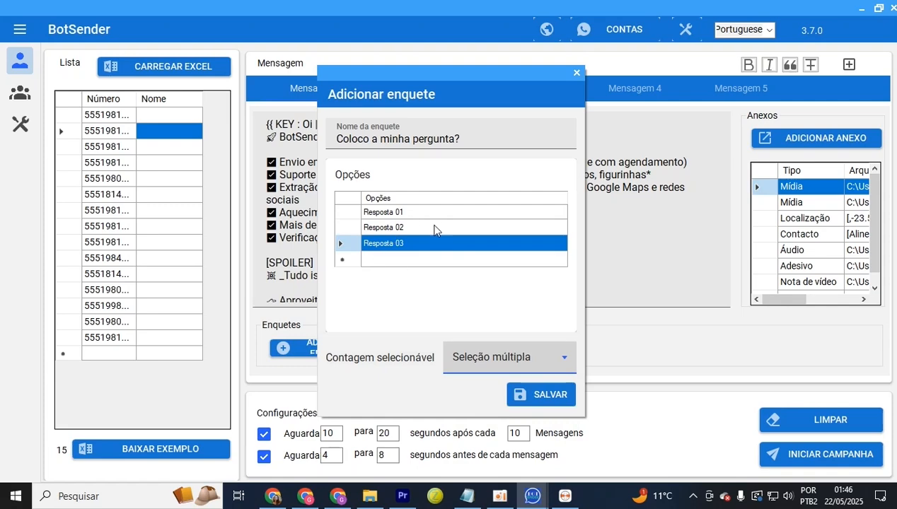
pyautogui.click(541, 394)
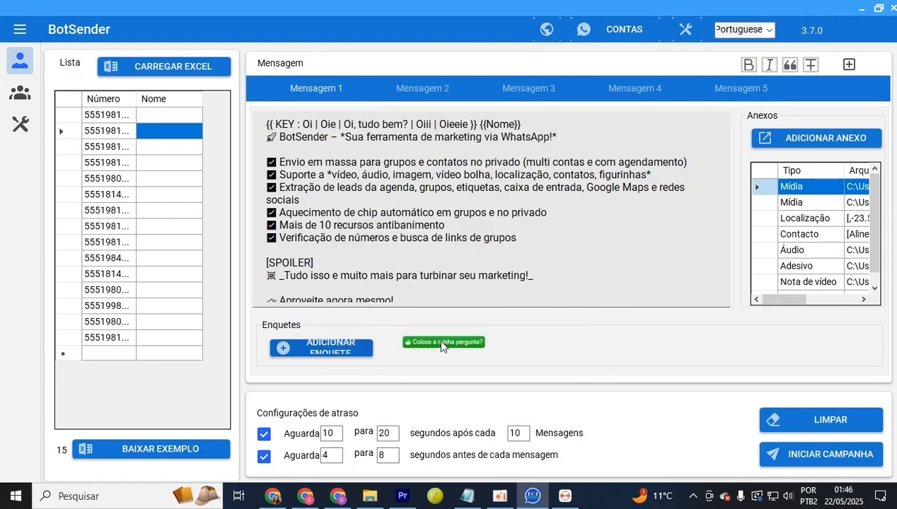
pyautogui.click(442, 344)
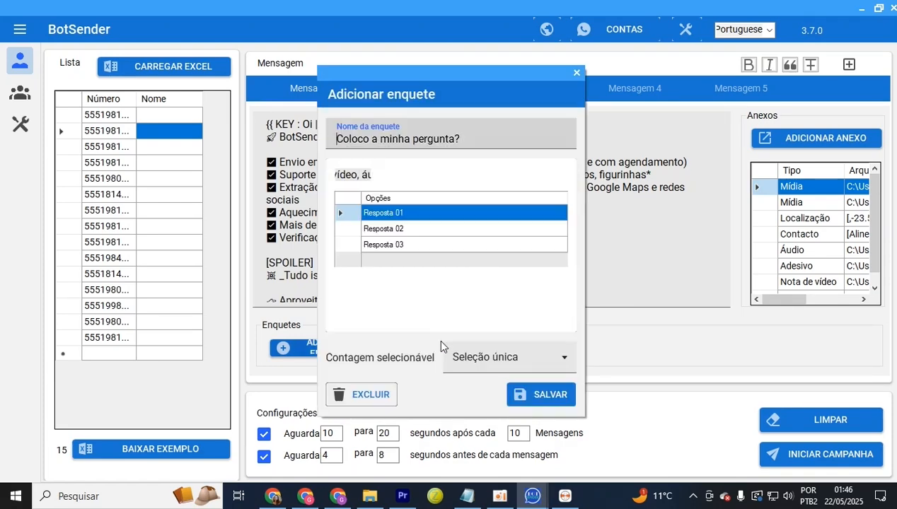
pyautogui.click(376, 403)
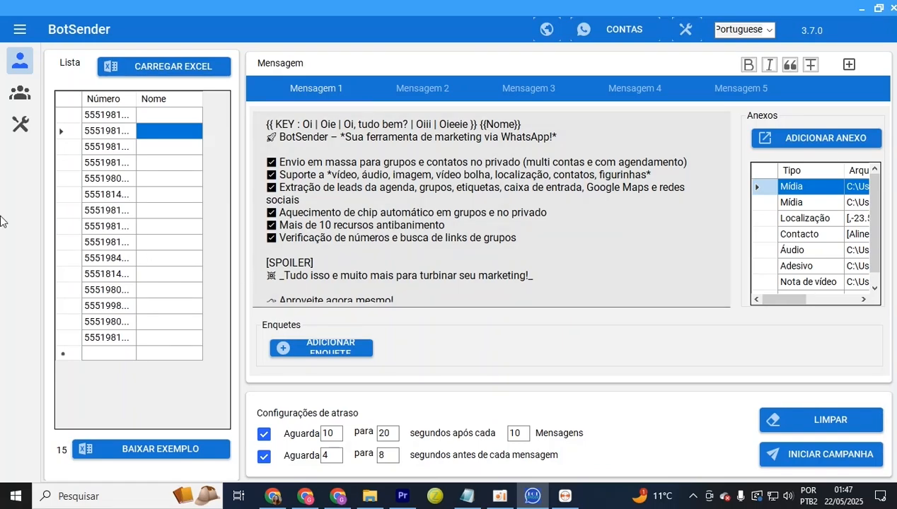
pyautogui.click(23, 131)
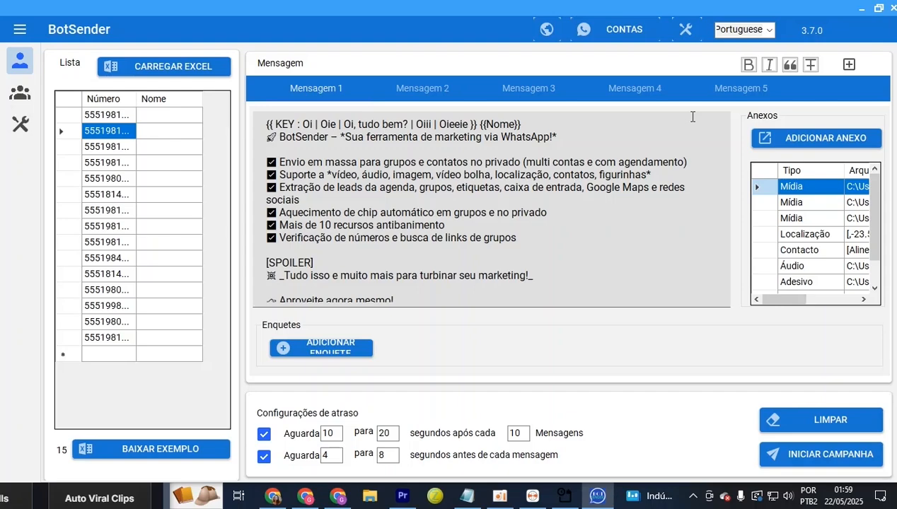
pyautogui.click(282, 453)
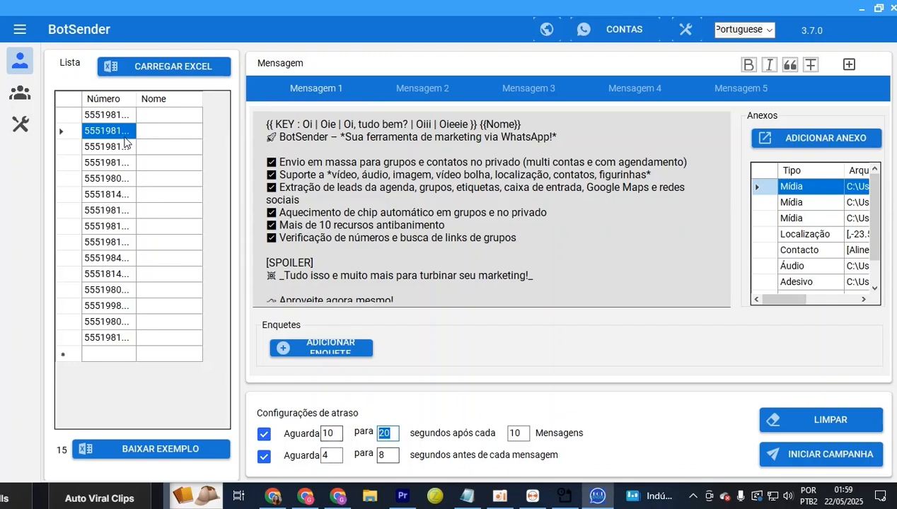
pyautogui.moveTo(106, 131); pyautogui.dragTo(131, 247)
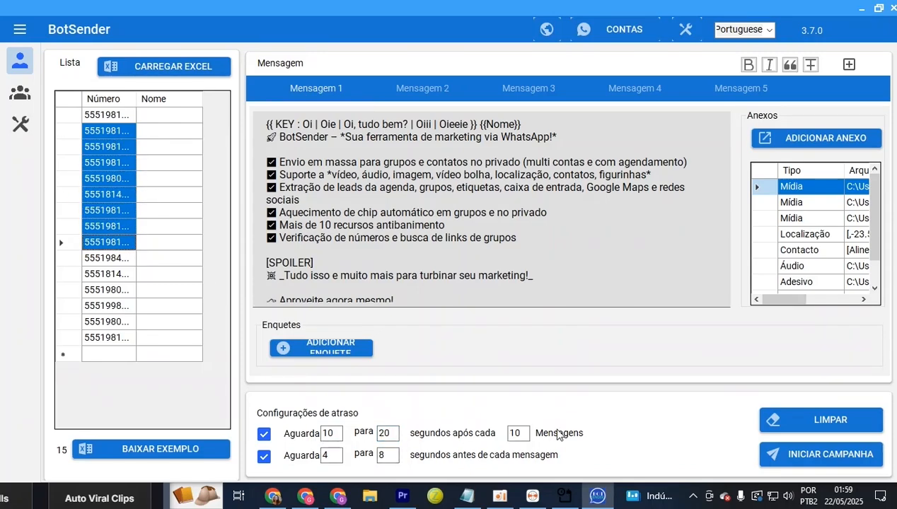
pyautogui.moveTo(559, 151); pyautogui.dragTo(804, 202)
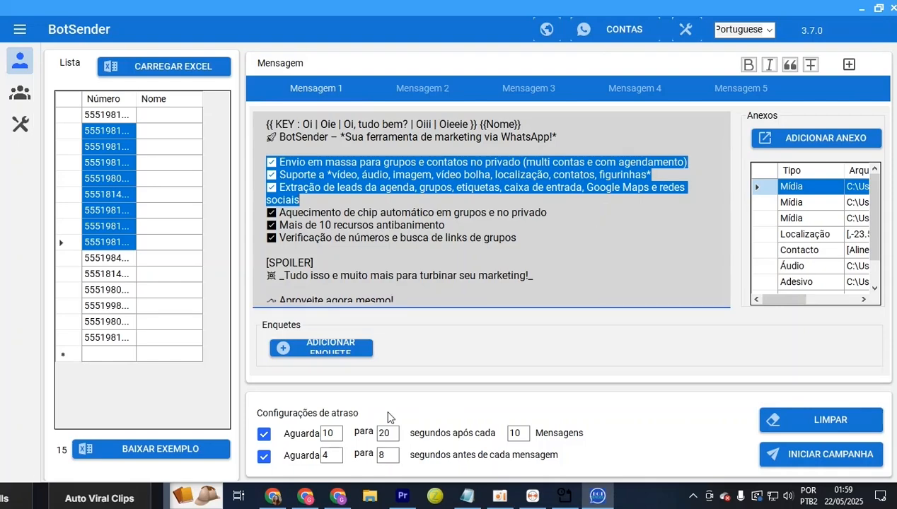
pyautogui.click(337, 454)
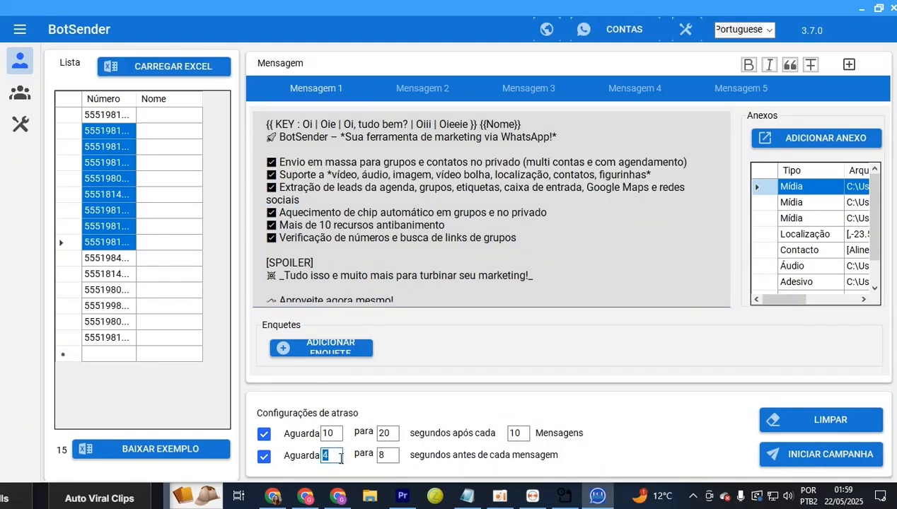
pyautogui.write('60')
pyautogui.press('Tab')
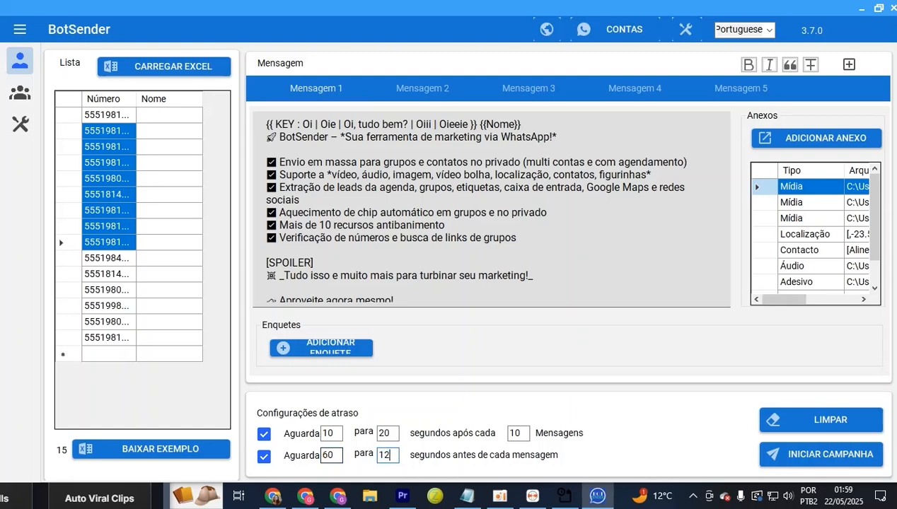
pyautogui.press('Tab')
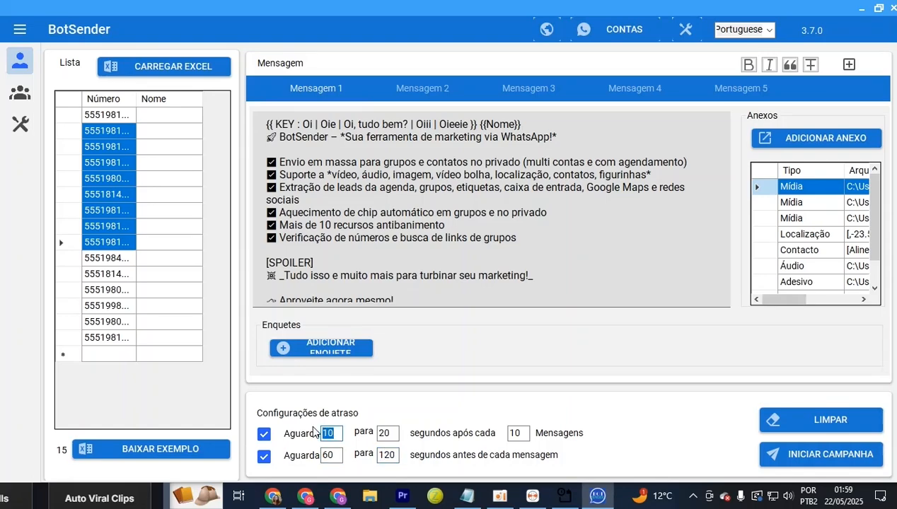
pyautogui.write('3')
pyautogui.press('Tab')
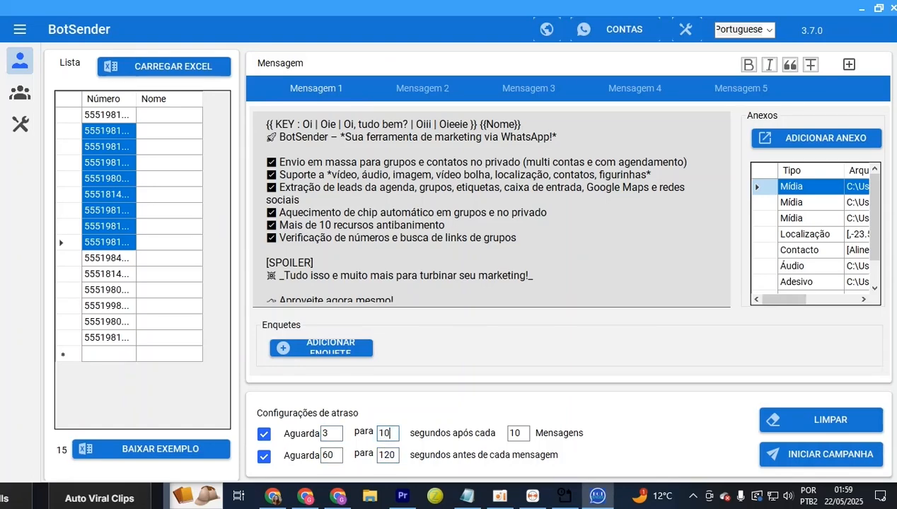
pyautogui.doubleClick(514, 434)
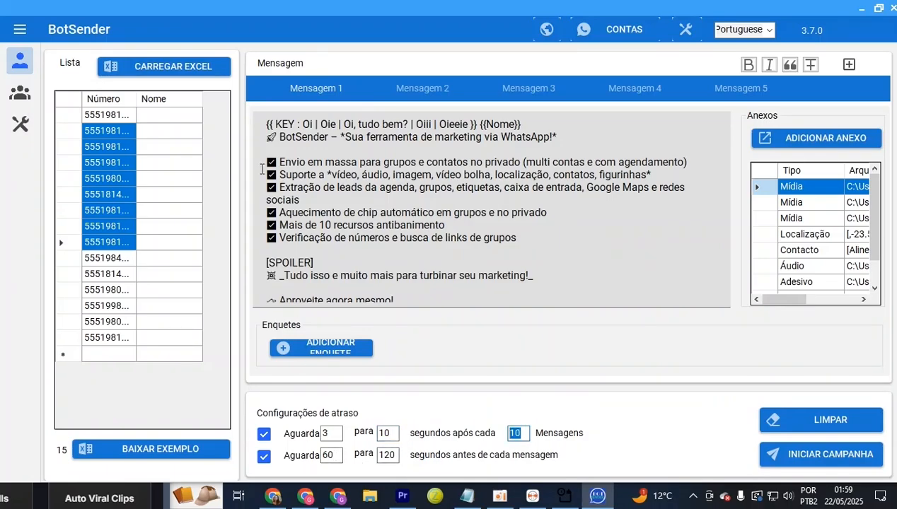
pyautogui.moveTo(308, 137); pyautogui.dragTo(679, 112)
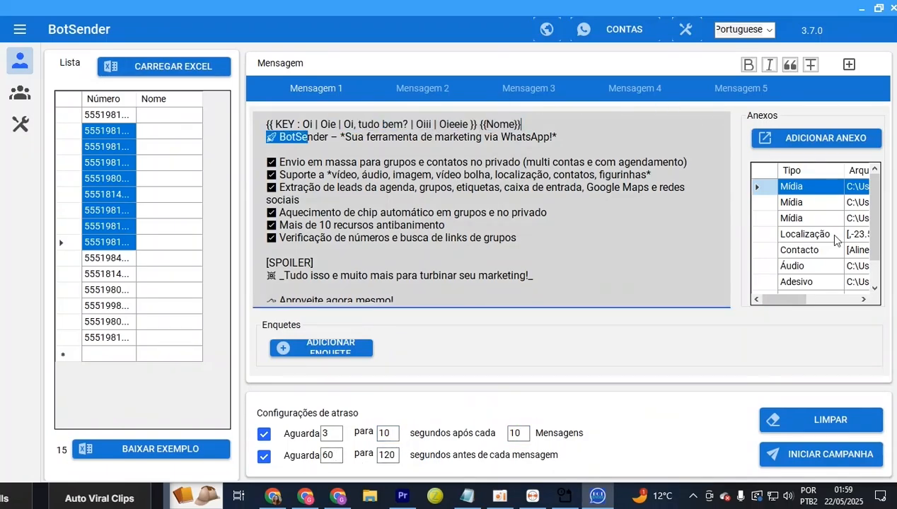
pyautogui.click(111, 116)
pyautogui.doubleClick(333, 456)
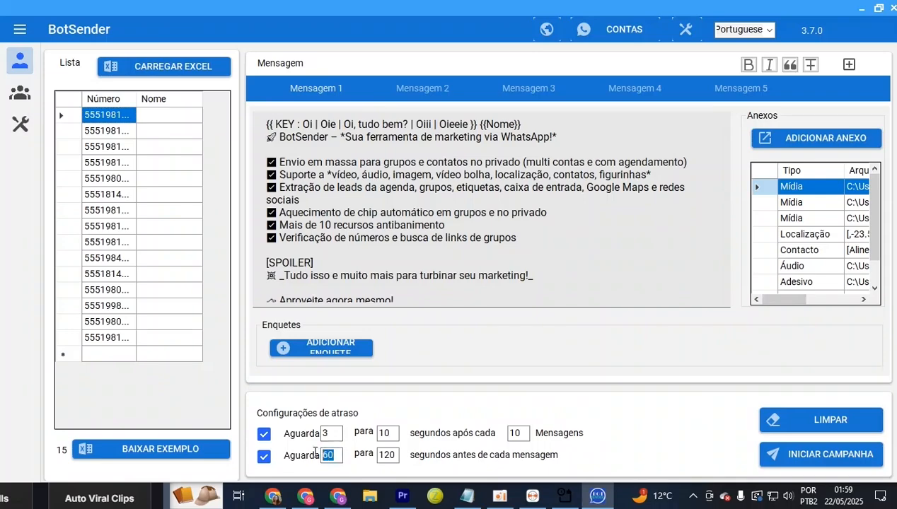
pyautogui.doubleClick(382, 455)
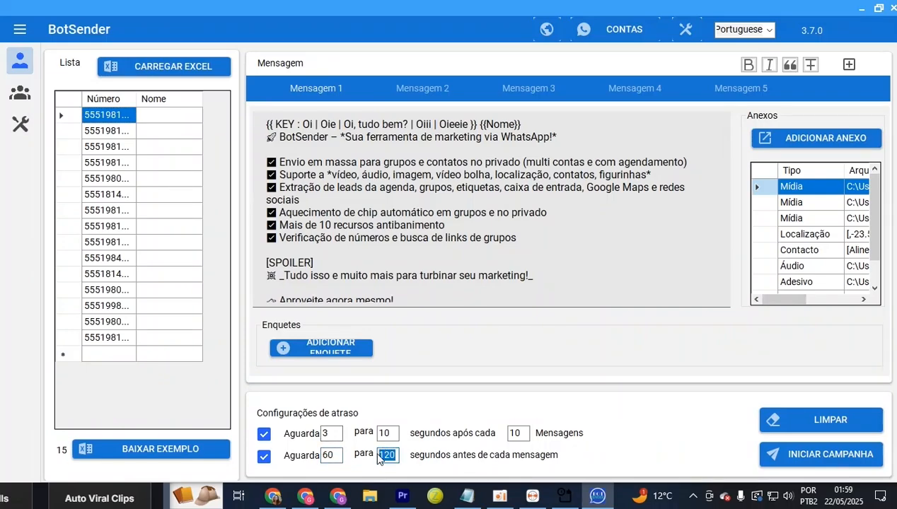
pyautogui.click(121, 134)
pyautogui.doubleClick(328, 456)
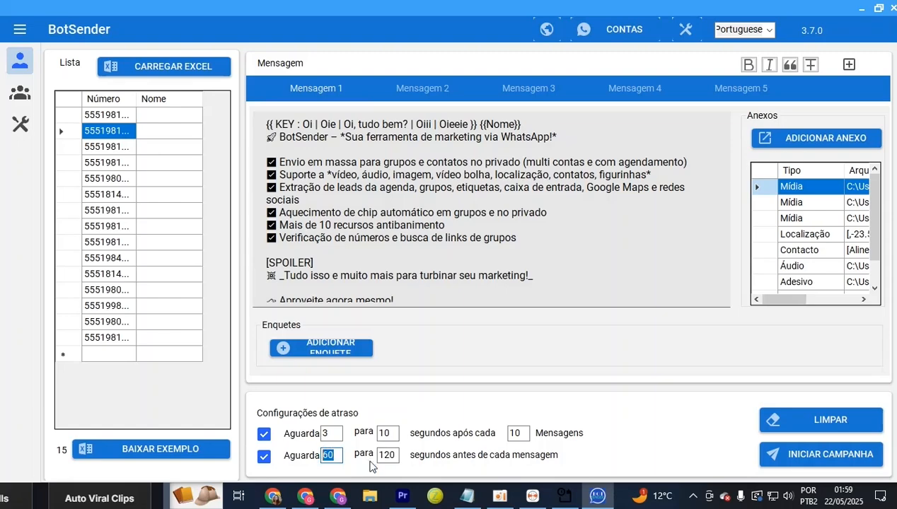
pyautogui.doubleClick(386, 455)
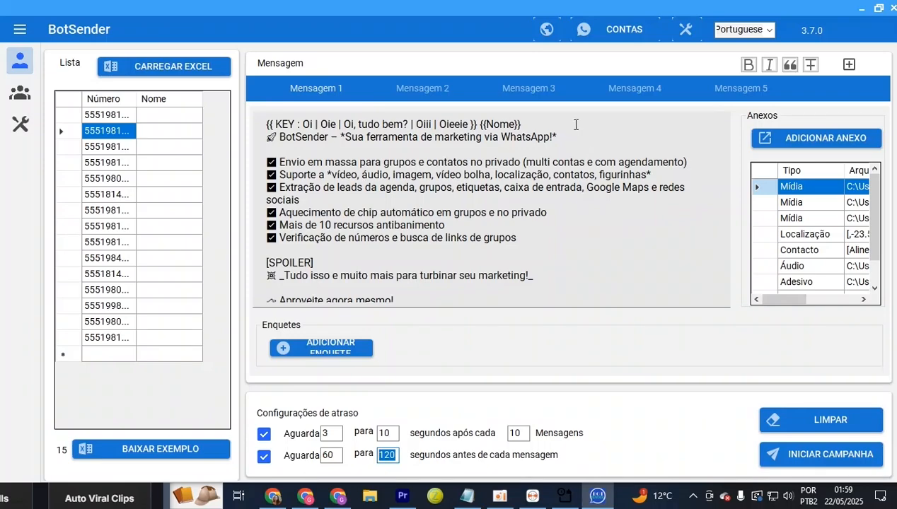
pyautogui.moveTo(458, 148); pyautogui.dragTo(563, 208)
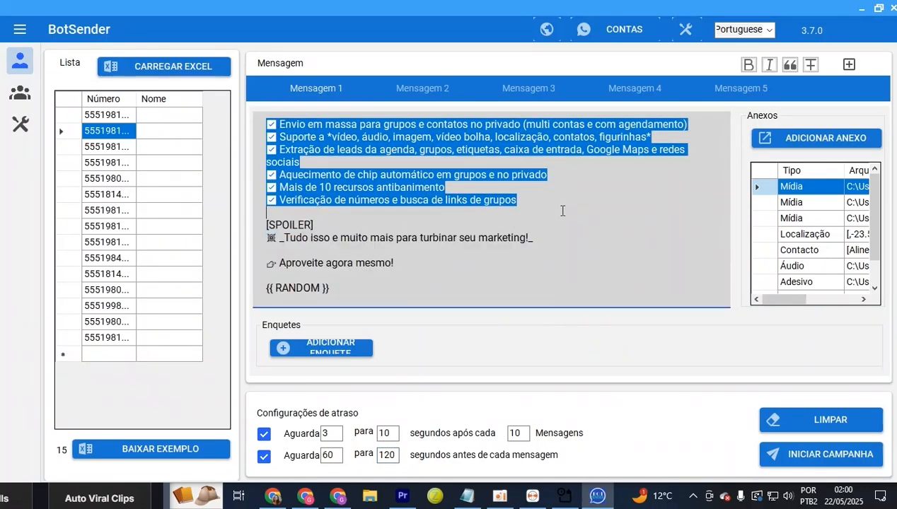
# Scroll through and select parts of the marketing message text, including 'Tudo isso e muito mais'
pyautogui.click(464, 176)
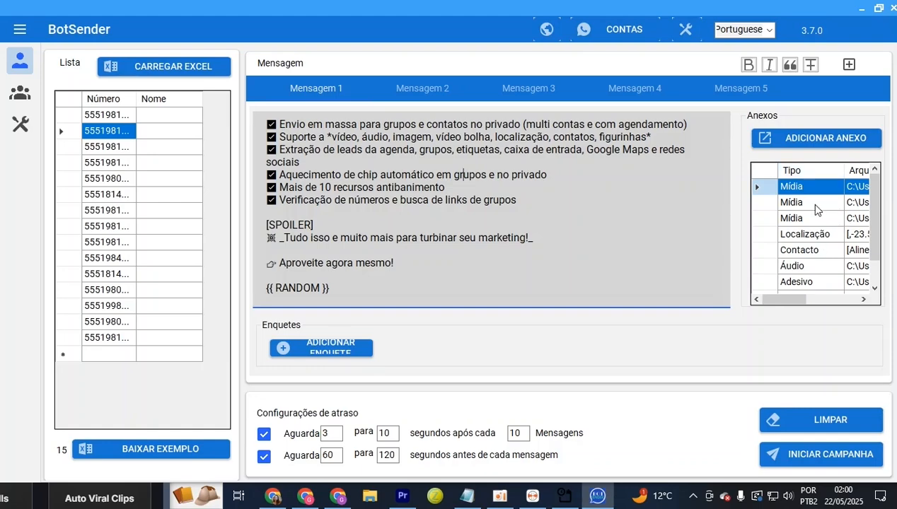
pyautogui.moveTo(609, 264); pyautogui.dragTo(330, 93)
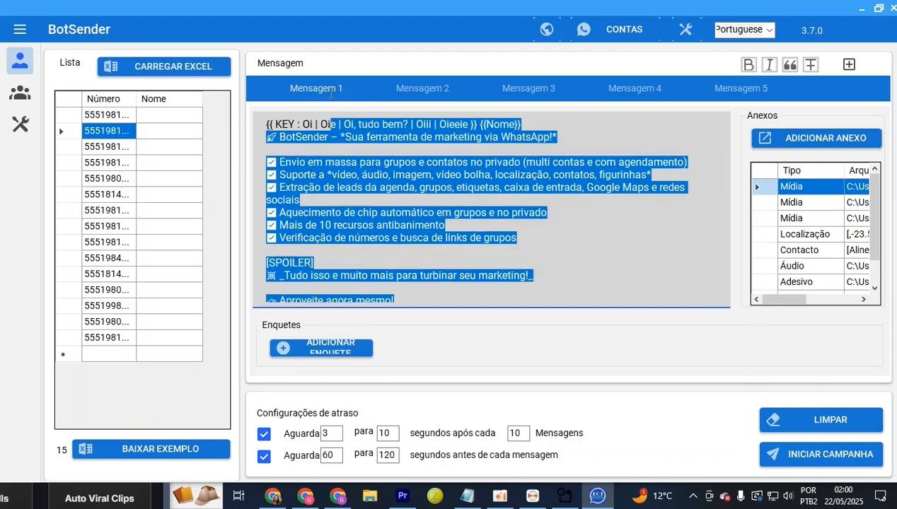
pyautogui.click(517, 194)
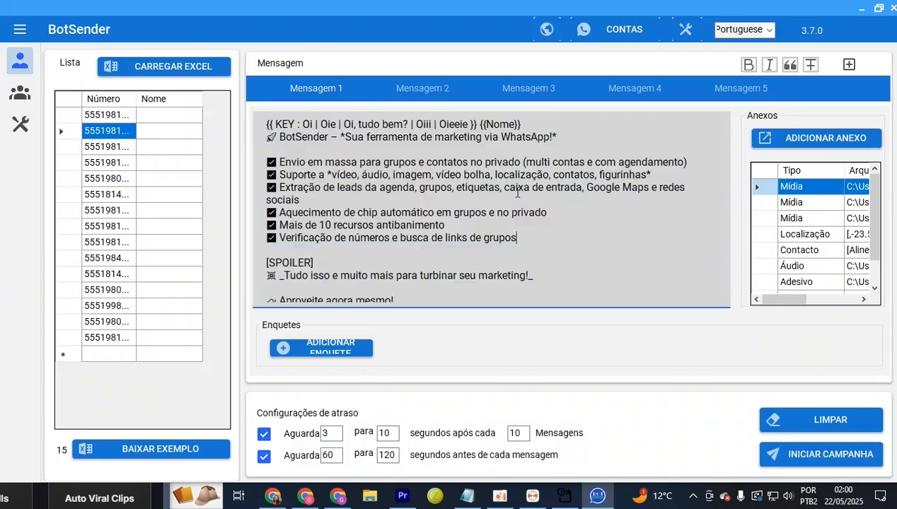
pyautogui.scroll(-1, 636, 286)
pyautogui.moveTo(595, 266); pyautogui.dragTo(340, 138)
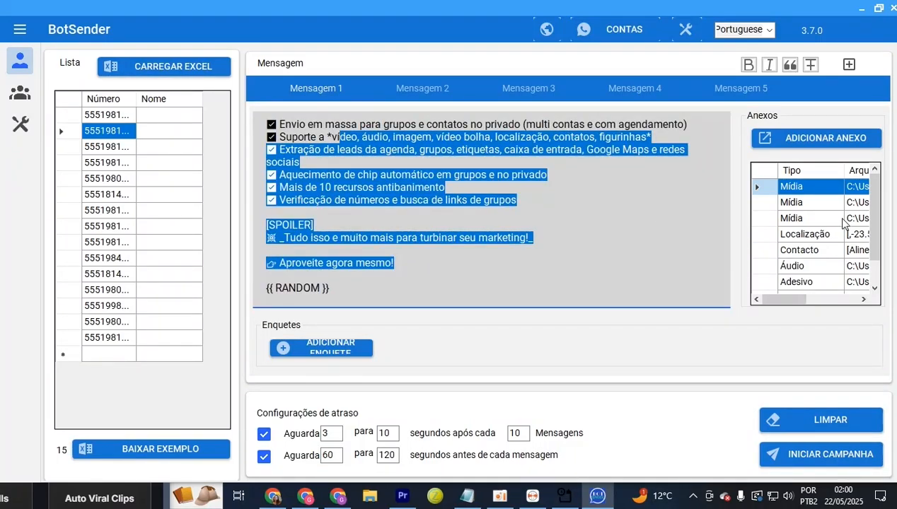
pyautogui.moveTo(673, 236); pyautogui.dragTo(665, 231)
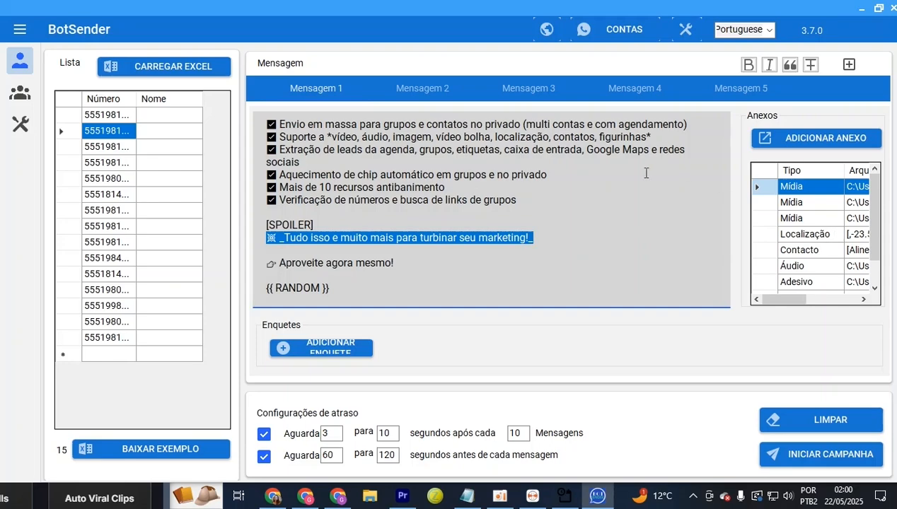
pyautogui.click(610, 184)
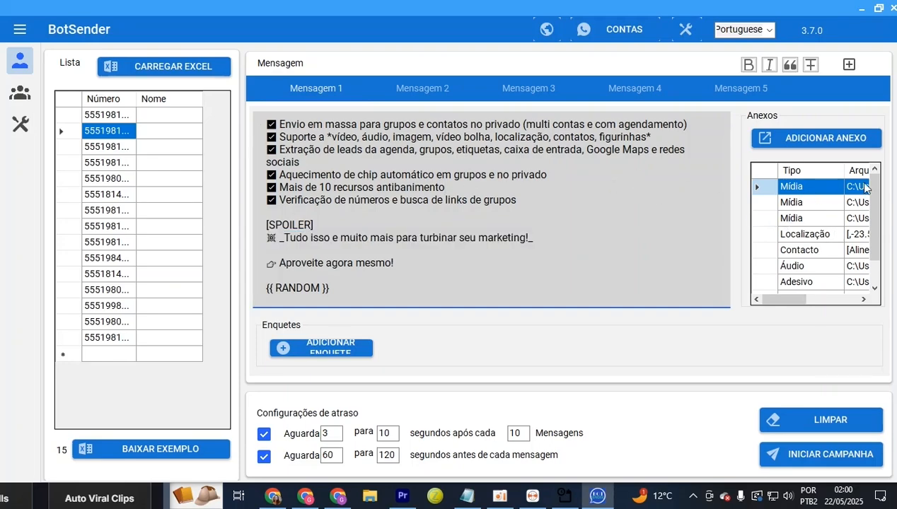
pyautogui.moveTo(872, 203)
pyautogui.mouseDown()
pyautogui.moveTo(874, 262)
pyautogui.moveTo(875, 191)
pyautogui.mouseUp()
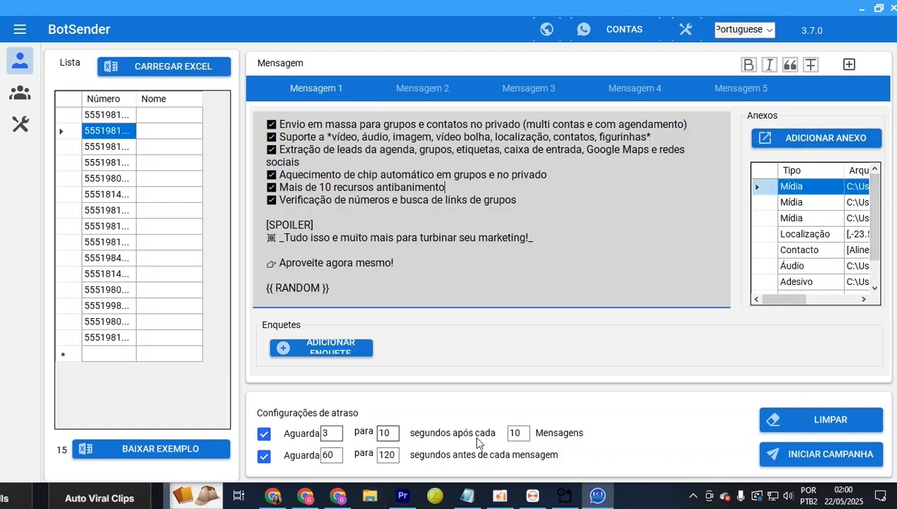
# Review the current 3- and 10-second wait values in Configurações de atraso
pyautogui.moveTo(333, 434); pyautogui.dragTo(316, 425)
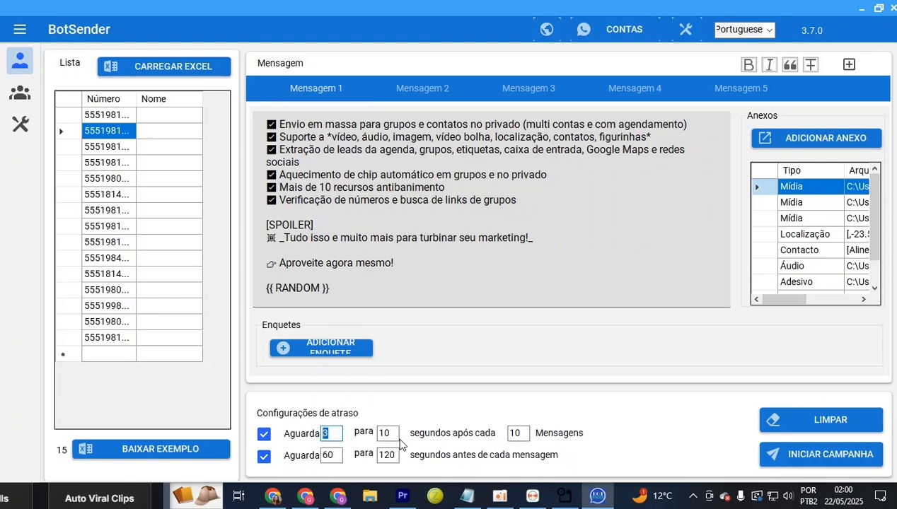
pyautogui.moveTo(394, 434); pyautogui.dragTo(376, 428)
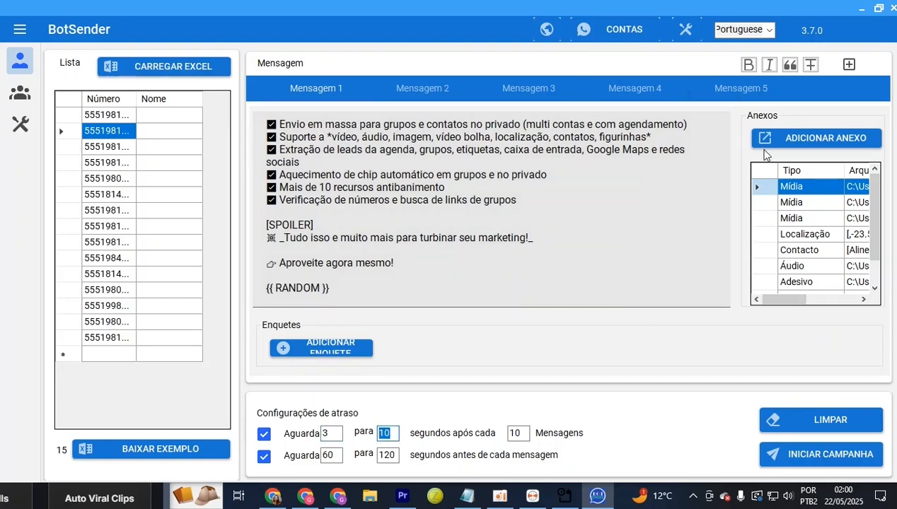
pyautogui.click(444, 197)
pyautogui.click(539, 208)
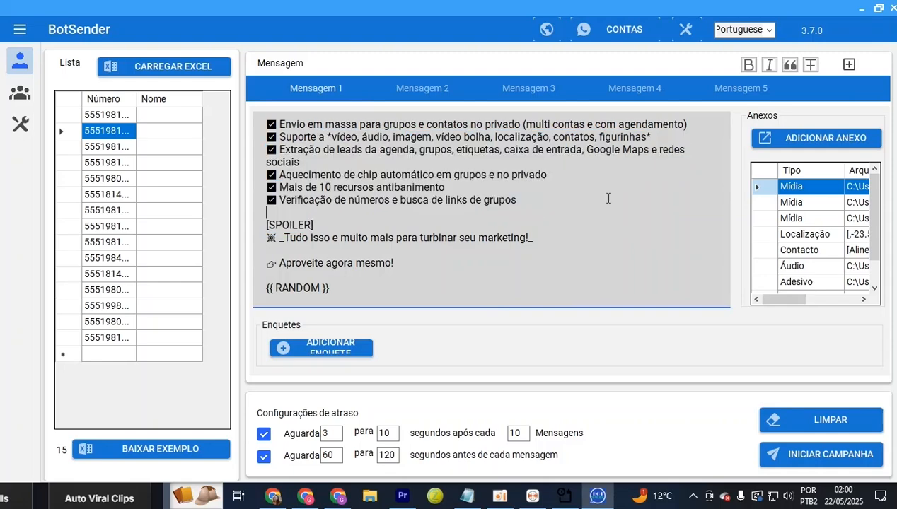
pyautogui.click(805, 191)
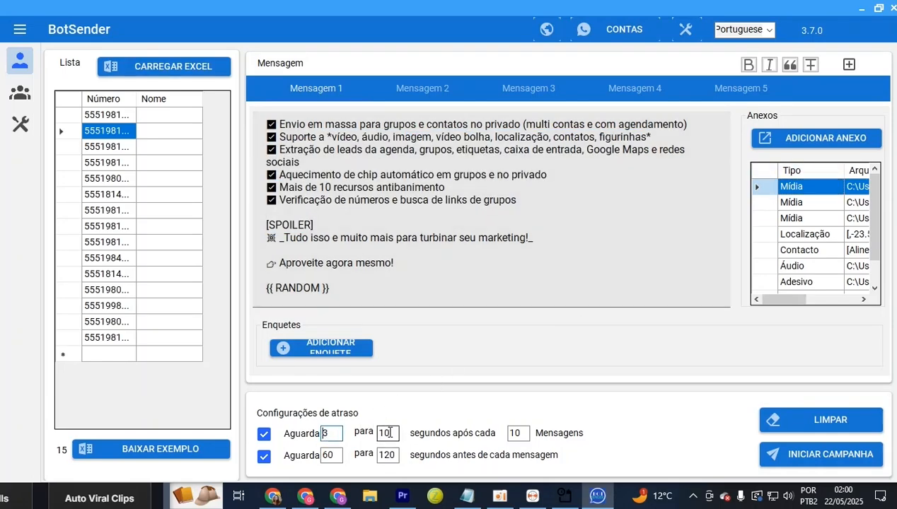
pyautogui.doubleClick(384, 432)
pyautogui.click(788, 205)
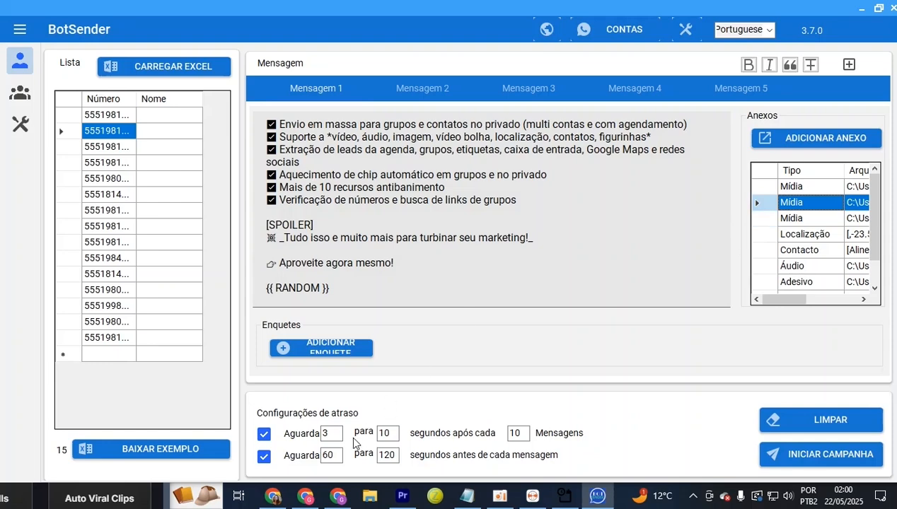
pyautogui.doubleClick(327, 433)
pyautogui.click(392, 433)
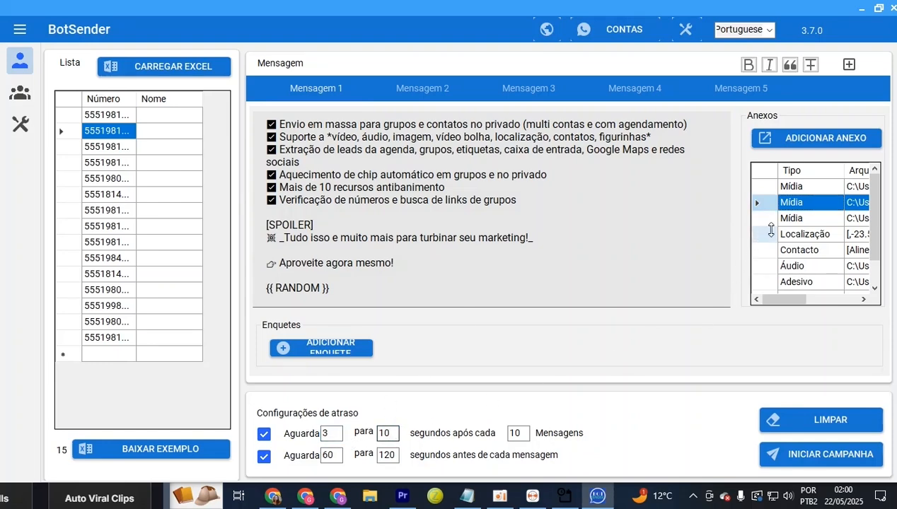
# Set the per-message pause to 2–4 seconds and the 10-message wait minimum to 4
pyautogui.doubleClick(327, 454)
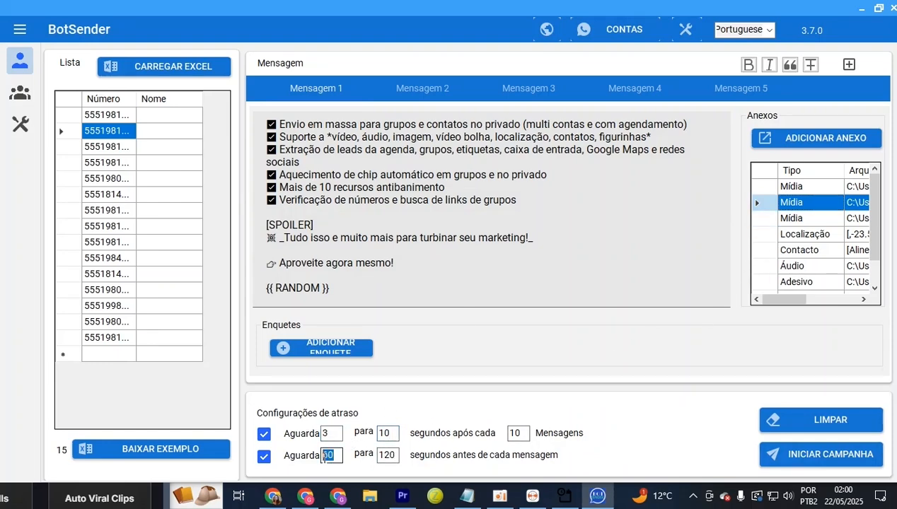
pyautogui.write('2')
pyautogui.press('Tab')
pyautogui.write('4')
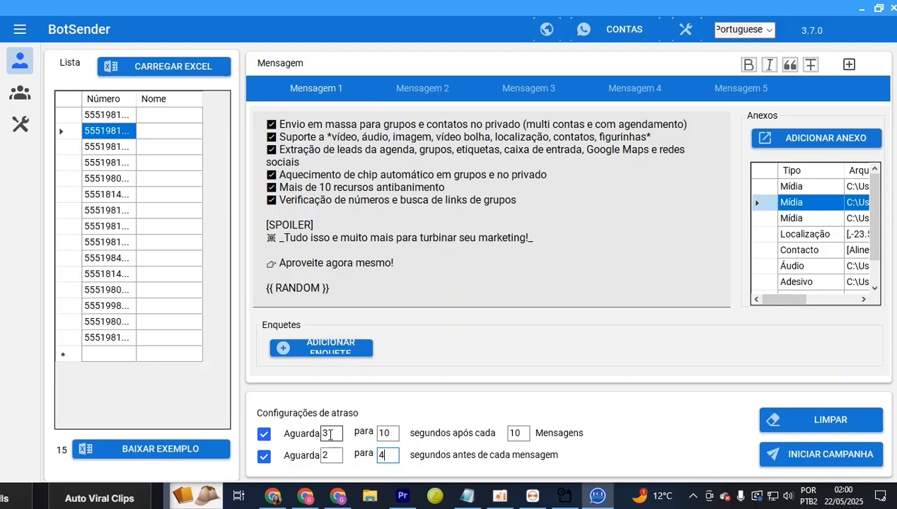
pyautogui.moveTo(331, 434); pyautogui.dragTo(290, 437)
pyautogui.write('4')
pyautogui.press('Tab')
# Set the 10-message wait maximum to 5 and tick two of the four sending accounts for launch
pyautogui.write('5')
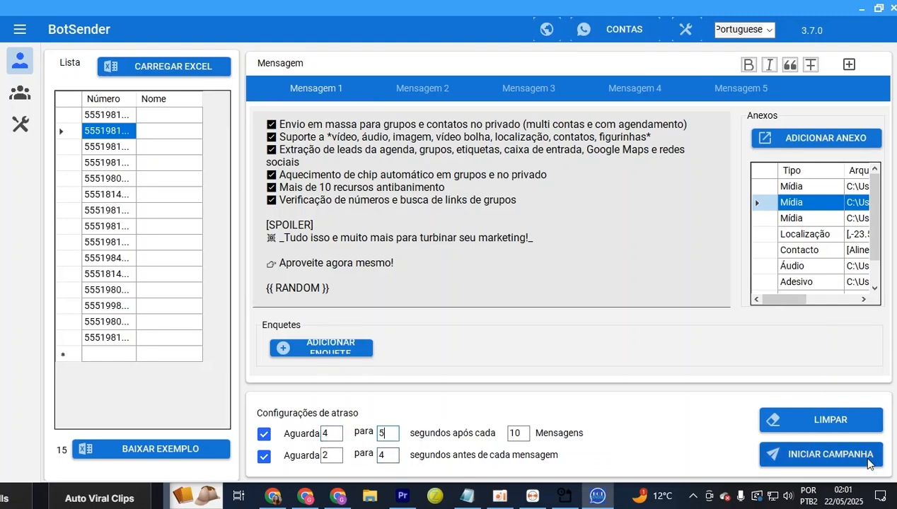
pyautogui.click(824, 460)
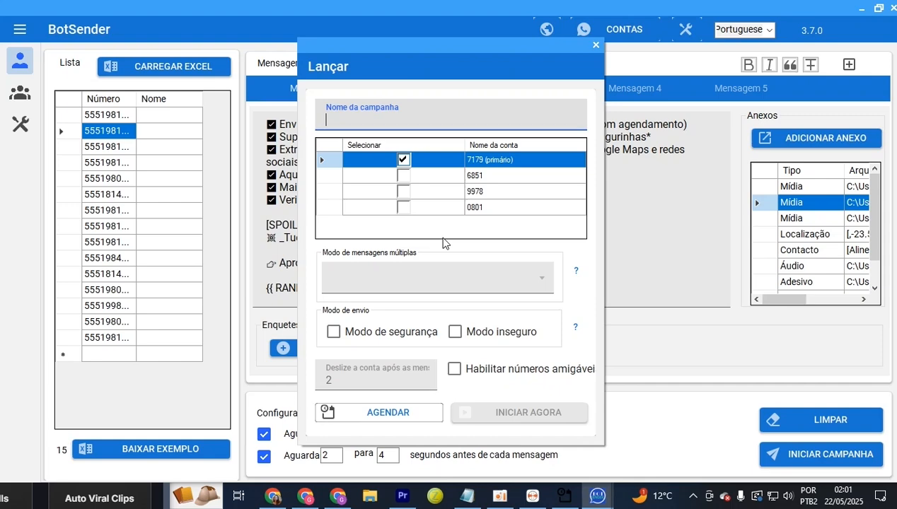
pyautogui.click(404, 179)
pyautogui.click(403, 177)
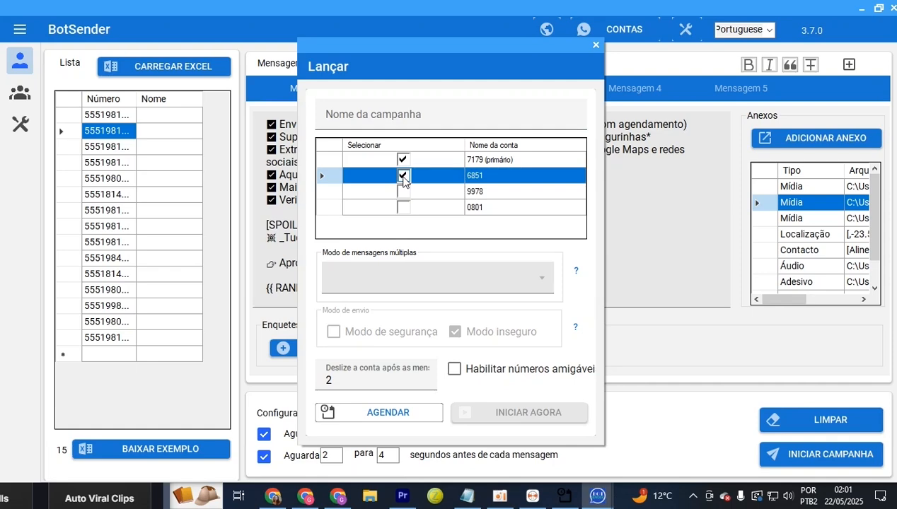
pyautogui.click(404, 192)
pyautogui.click(406, 210)
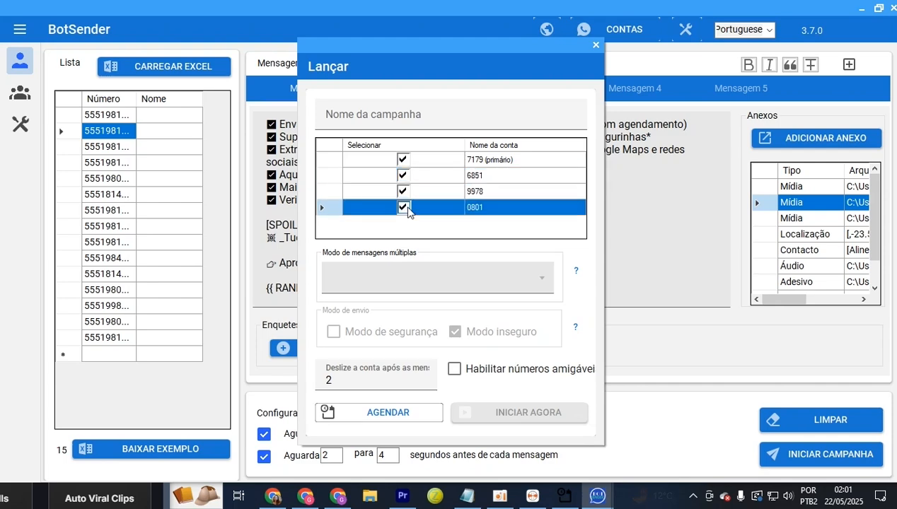
pyautogui.click(405, 161)
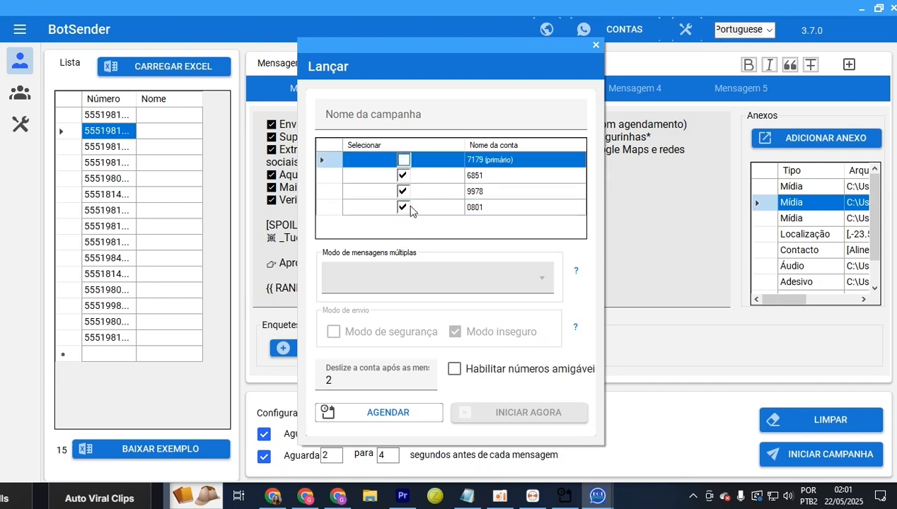
pyautogui.click(404, 192)
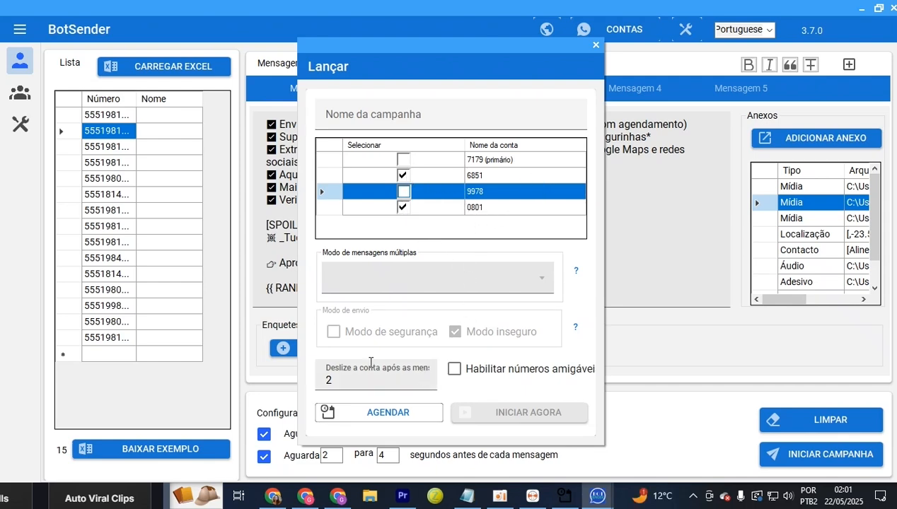
# Edit the messages-before-switching-account count, trying 14 and then 4
pyautogui.click(313, 380)
pyautogui.click(330, 380)
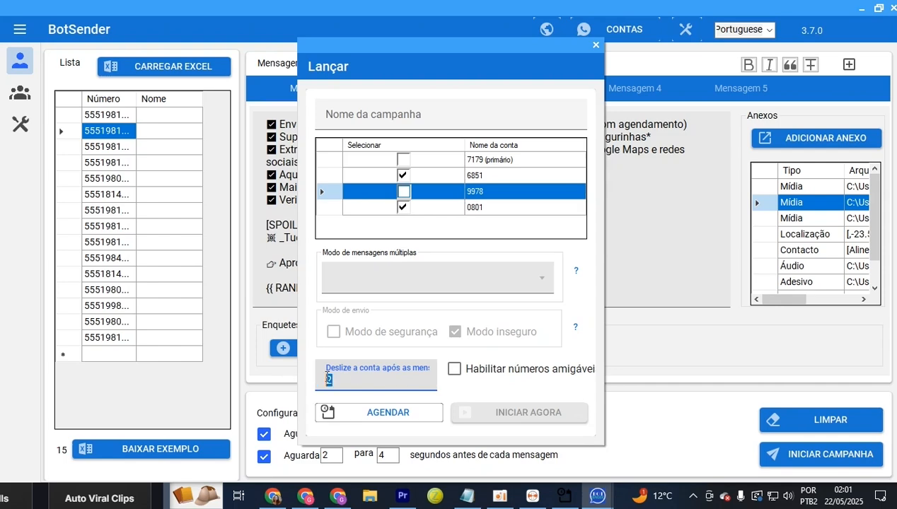
pyautogui.moveTo(356, 380); pyautogui.dragTo(297, 380)
pyautogui.click(358, 375)
pyautogui.click(504, 176)
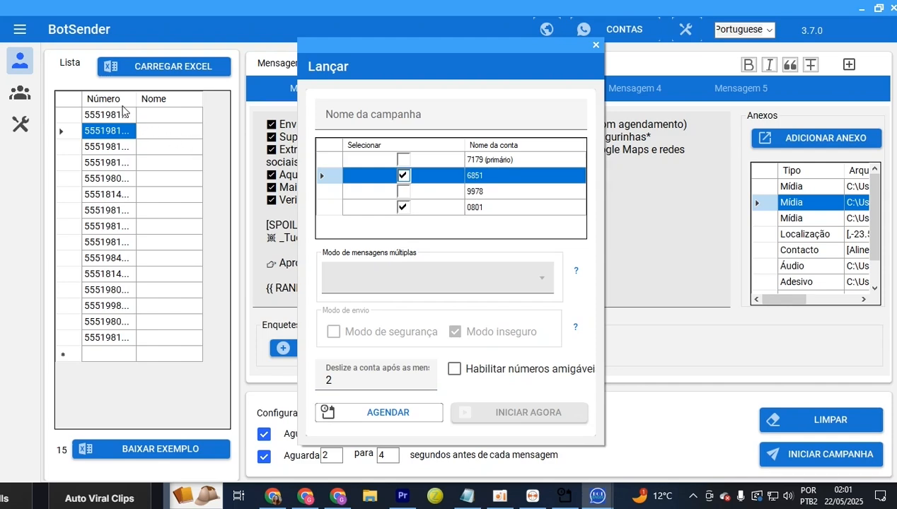
pyautogui.moveTo(362, 381); pyautogui.dragTo(326, 378)
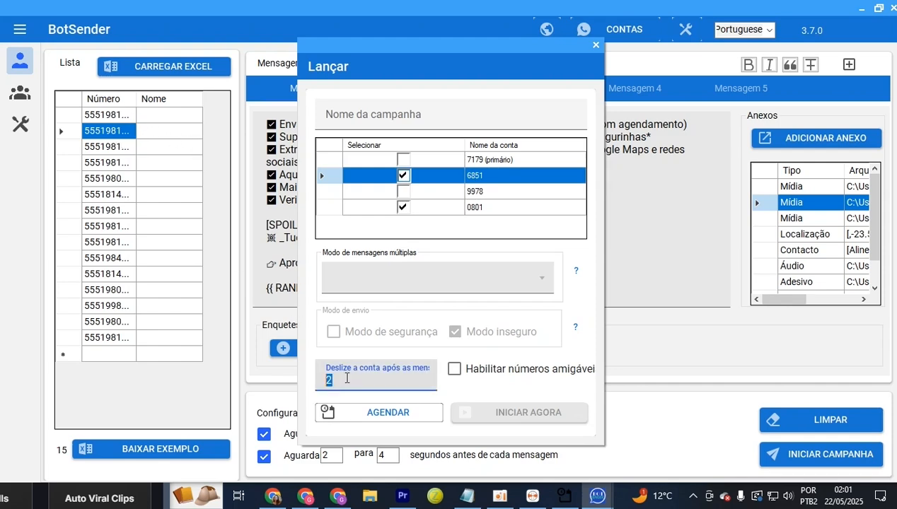
pyautogui.click(477, 209)
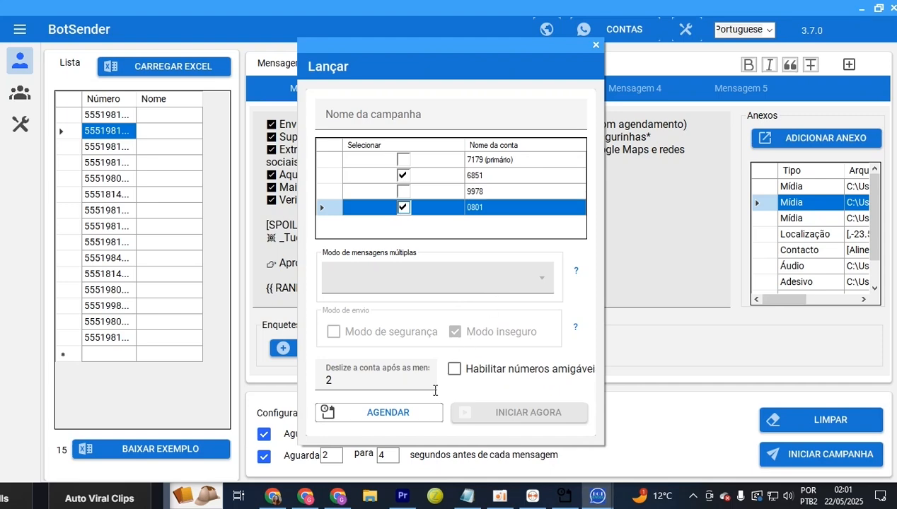
pyautogui.moveTo(431, 386); pyautogui.dragTo(267, 382)
pyautogui.write('14')
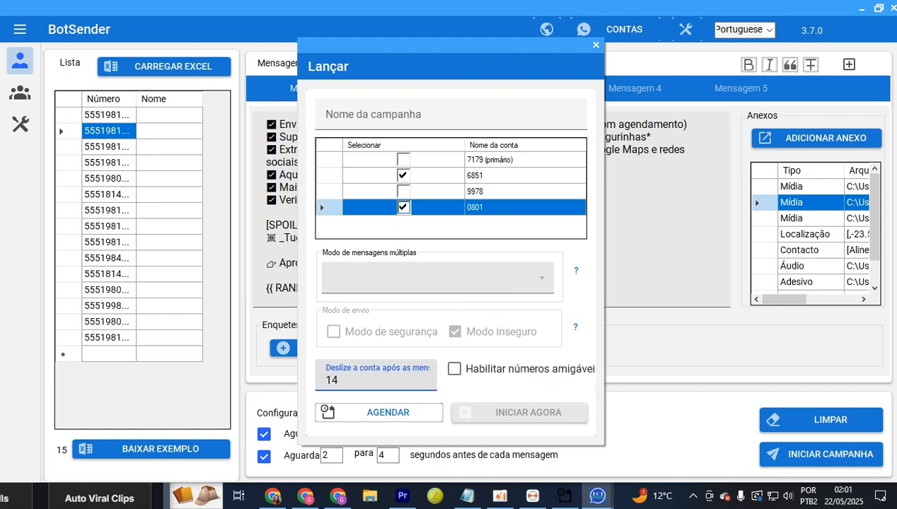
pyautogui.press('Left')
pyautogui.press('BackSpace')
# Set the account switch to happen after every 2 messages
pyautogui.click(495, 177)
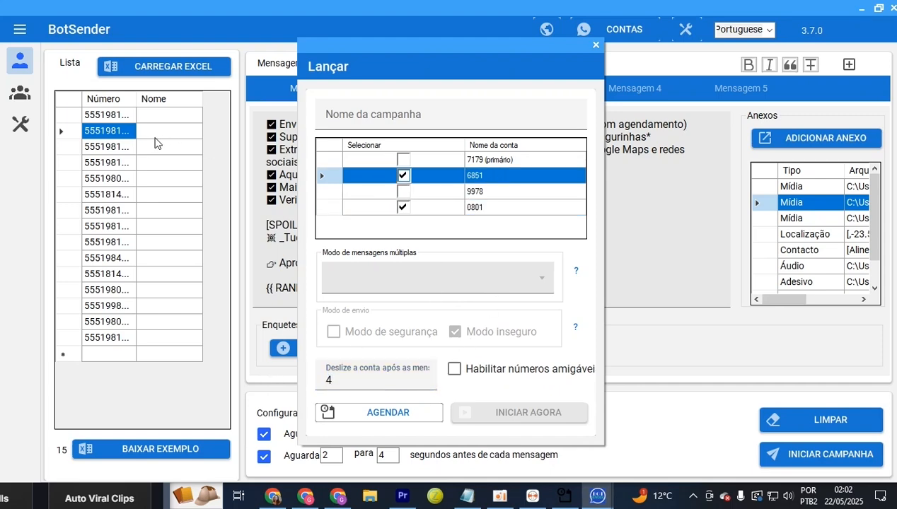
pyautogui.click(486, 212)
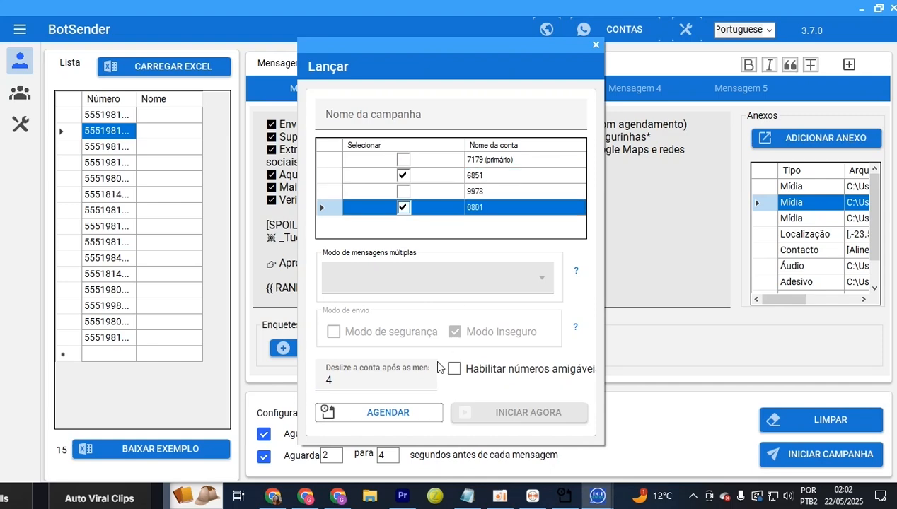
pyautogui.doubleClick(330, 380)
pyautogui.write('2')
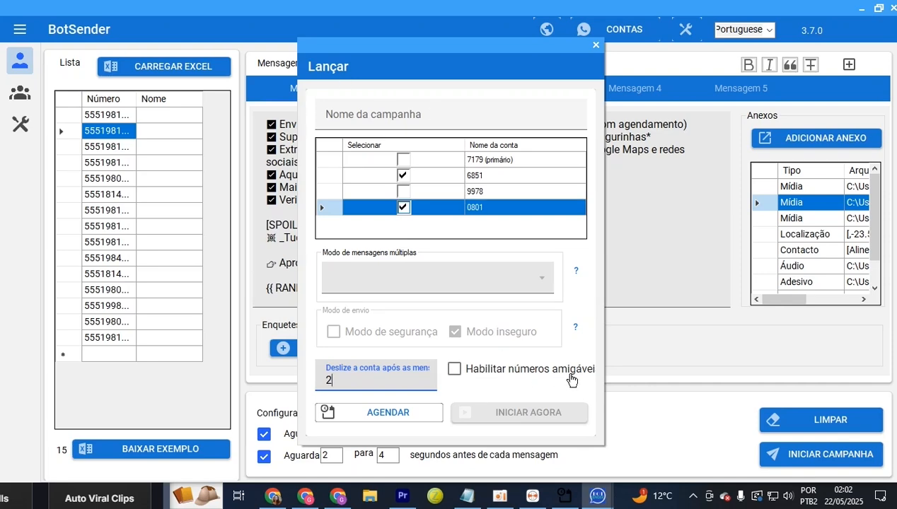
# Enable Habilitar números amigáveis and clear the sample friendly numbers
pyautogui.click(471, 371)
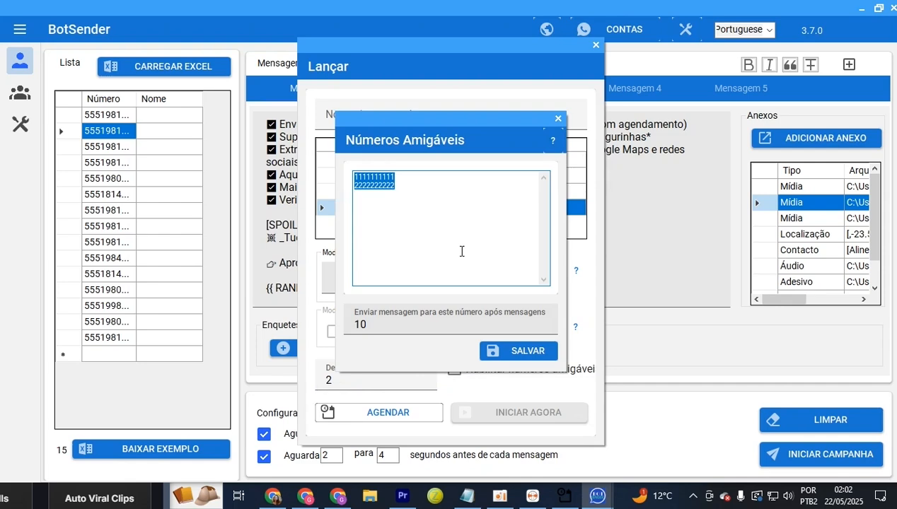
pyautogui.press('BackSpace')
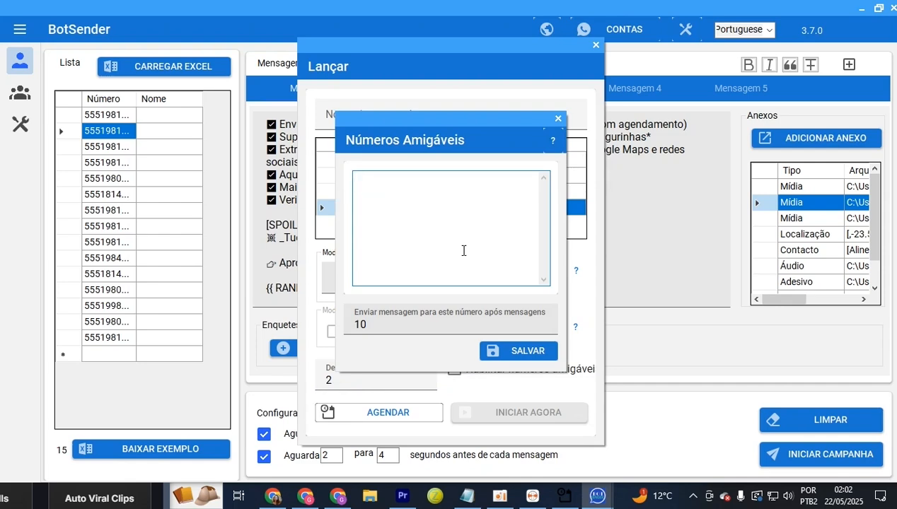
pyautogui.moveTo(513, 129); pyautogui.dragTo(515, 272)
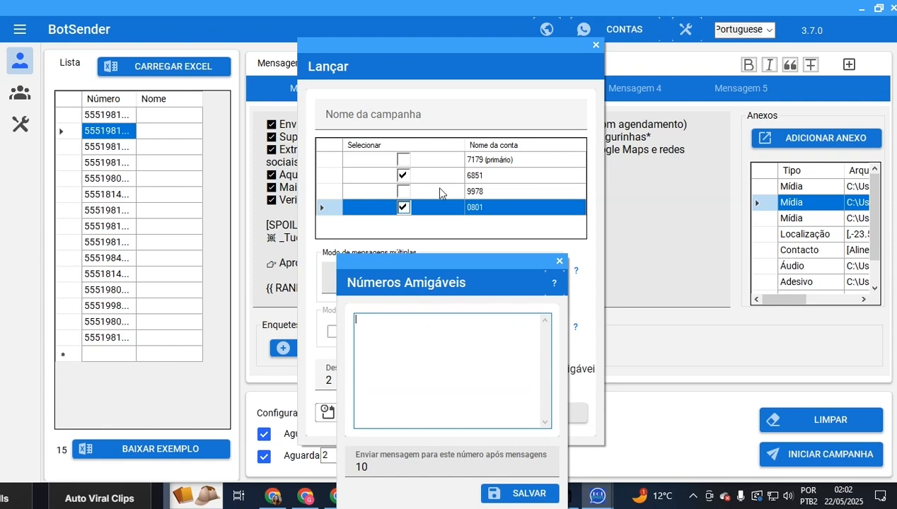
pyautogui.moveTo(456, 256); pyautogui.dragTo(491, 158)
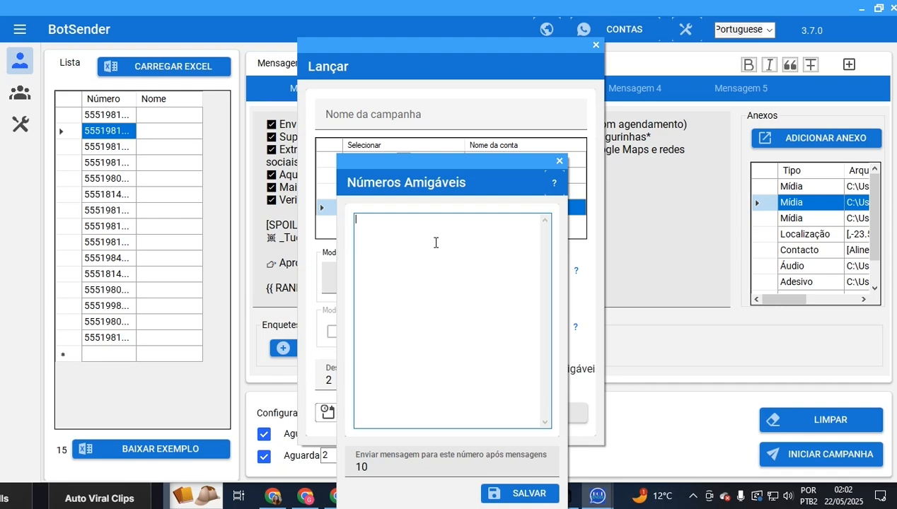
pyautogui.moveTo(495, 164); pyautogui.dragTo(523, 116)
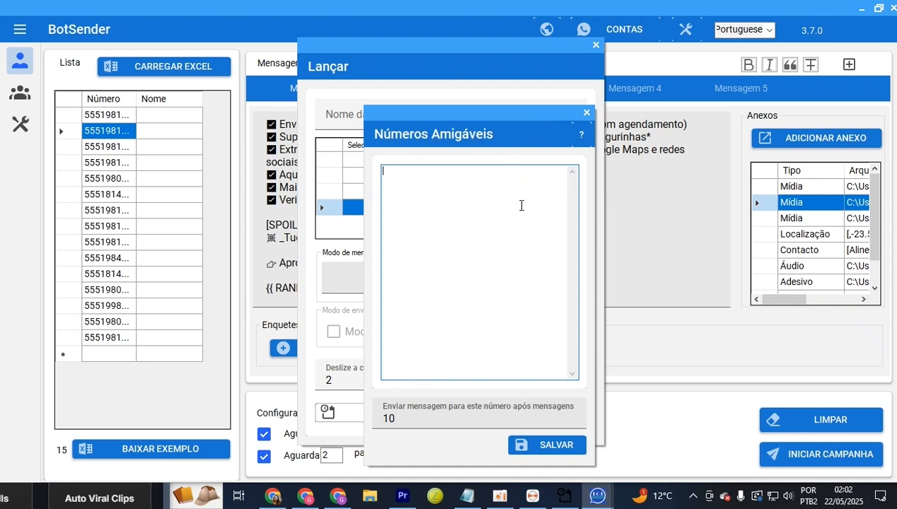
pyautogui.moveTo(492, 115); pyautogui.dragTo(508, 360)
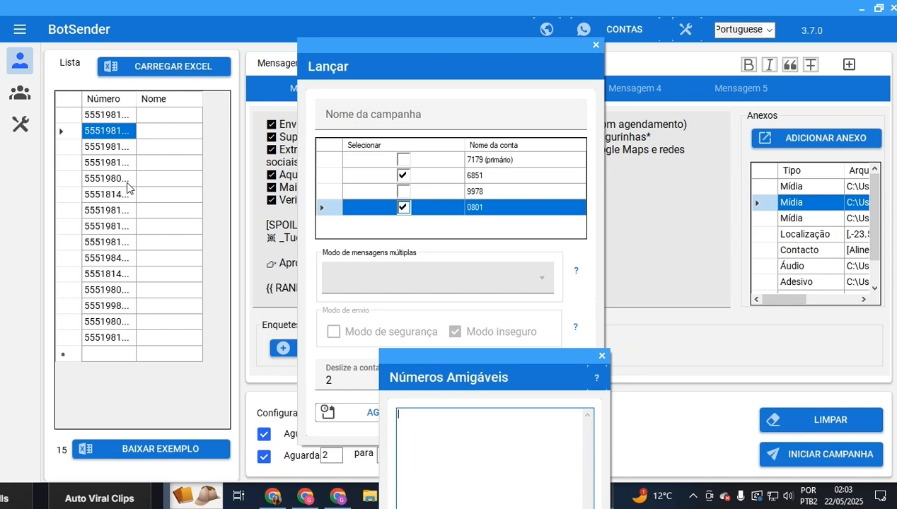
pyautogui.moveTo(499, 376); pyautogui.dragTo(458, 125)
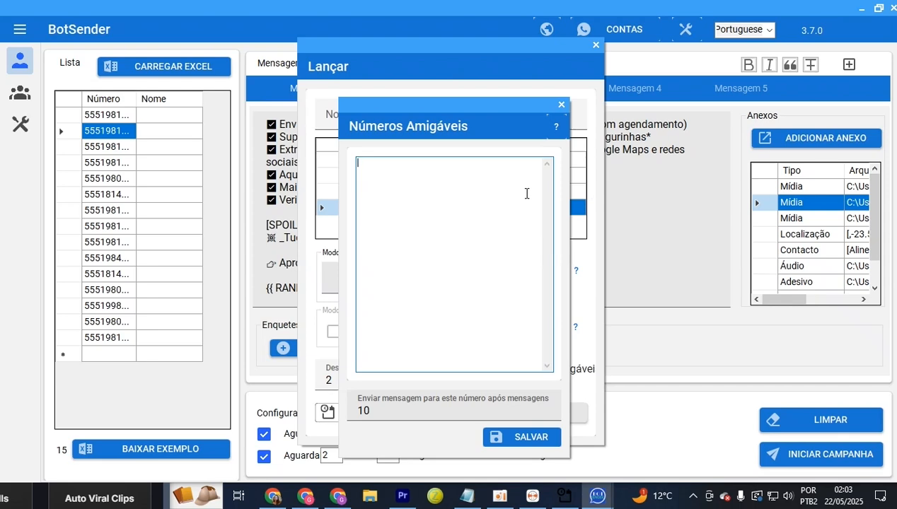
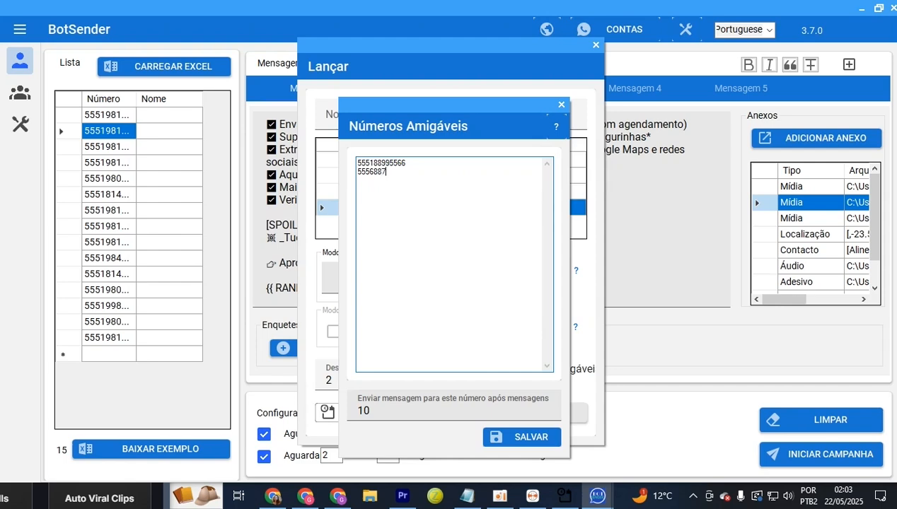
# Enter two new friendly phone numbers, save the list, and turn the option back off
pyautogui.press('Return')
pyautogui.click(518, 438)
pyautogui.click(454, 369)
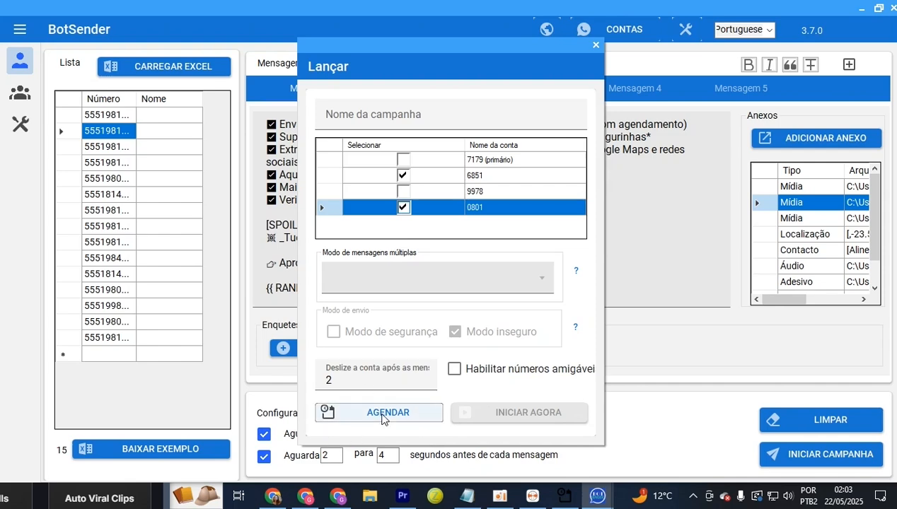
# Name the campaign 'Campanha Gravação'
pyautogui.click(467, 114)
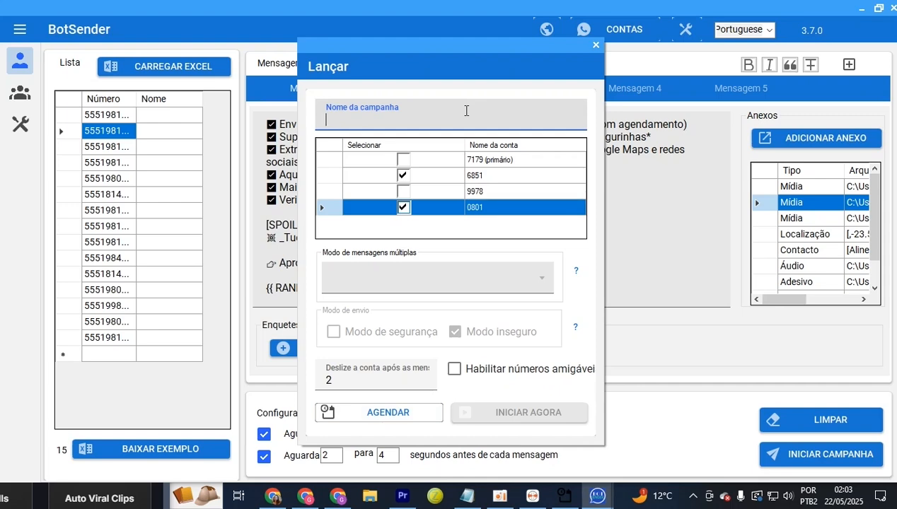
pyautogui.write('Campanha T')
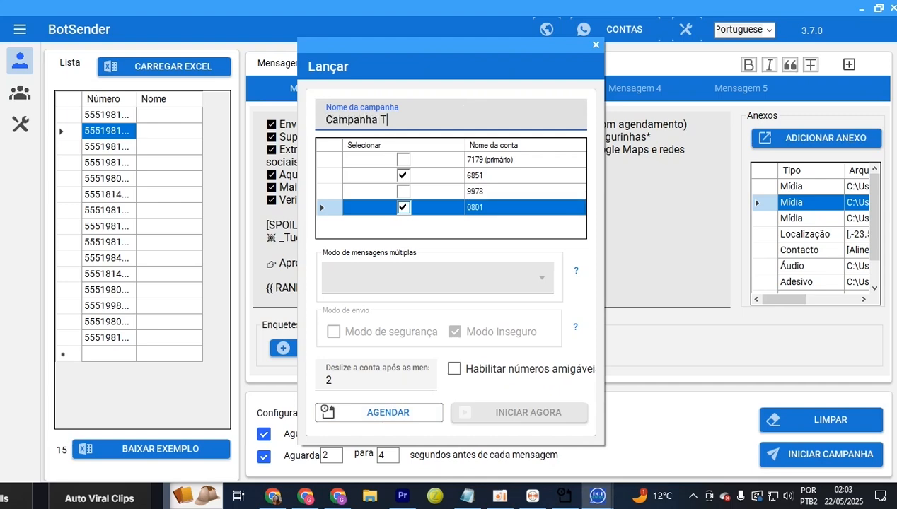
pyautogui.press('BackSpace')
pyautogui.write('Gravação')
# Schedule the campaign for 22/05/2025 with the minutes set to 07 and confirm it
pyautogui.click(392, 416)
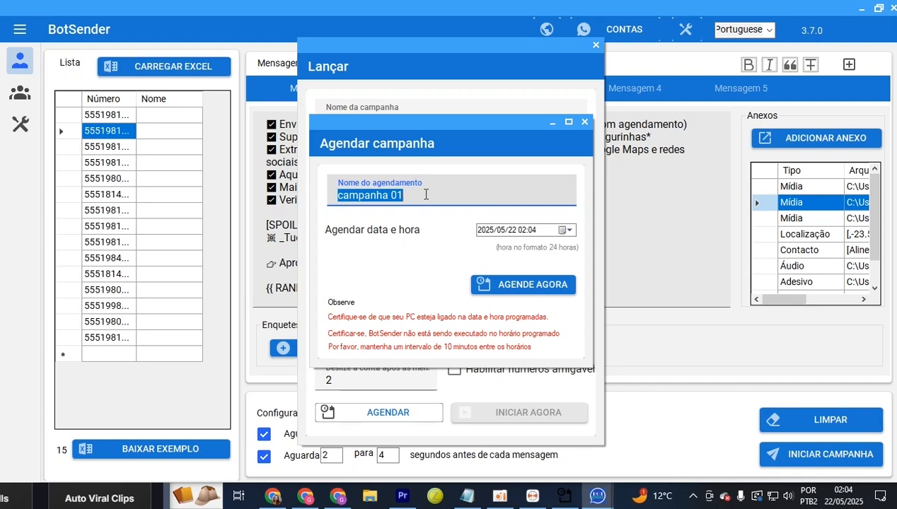
pyautogui.click(570, 231)
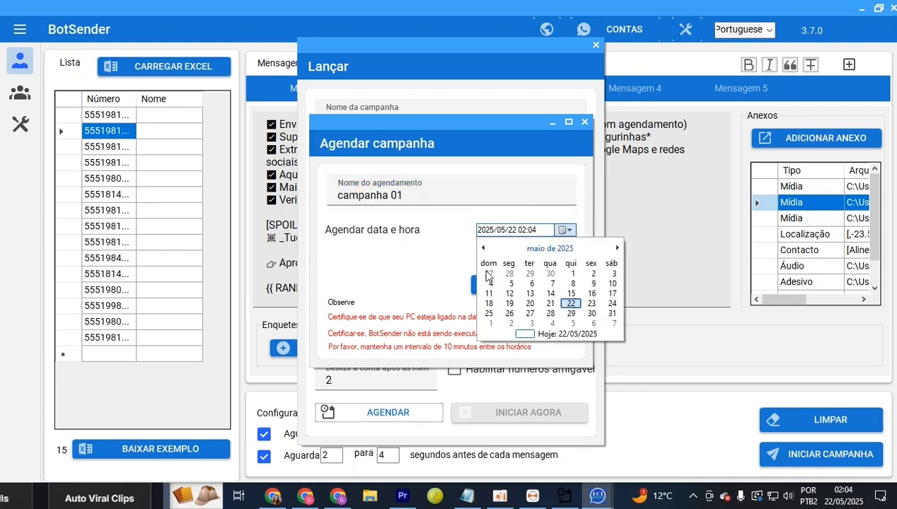
pyautogui.click(574, 305)
pyautogui.click(524, 230)
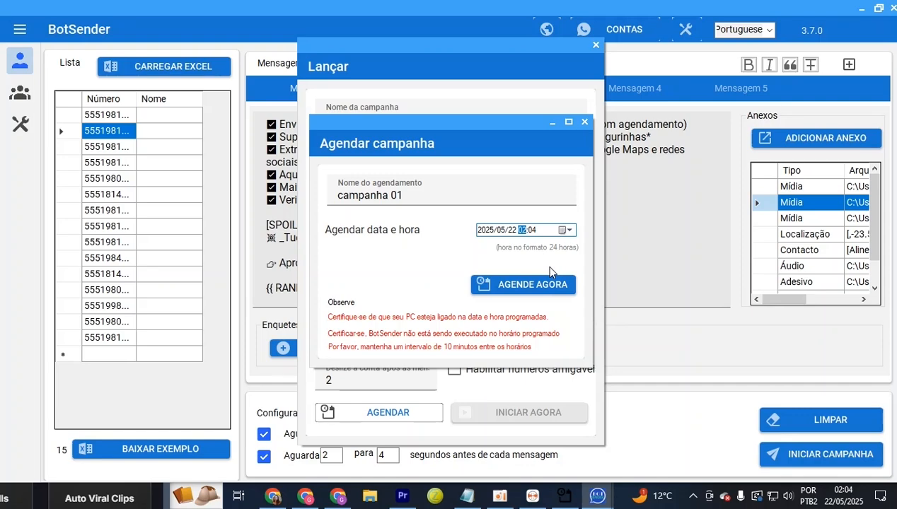
pyautogui.press('Right')
pyautogui.write('07')
pyautogui.click(532, 288)
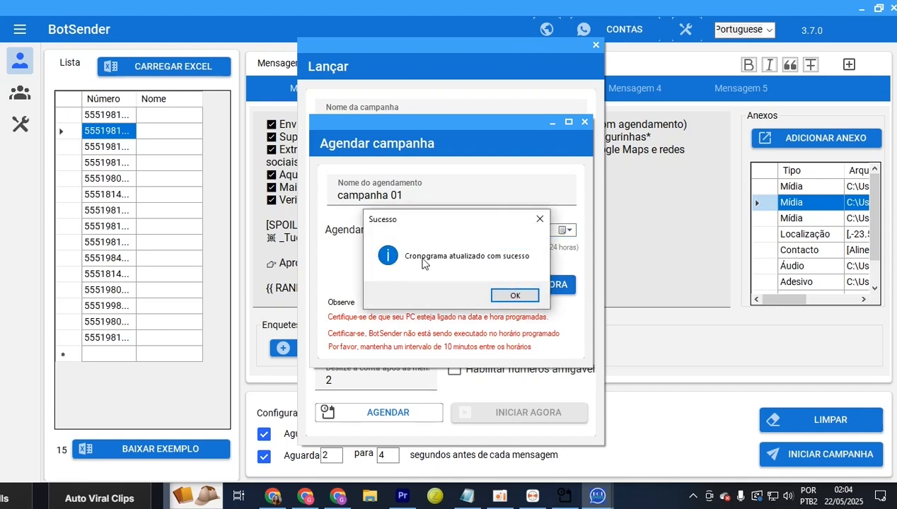
pyautogui.click(526, 294)
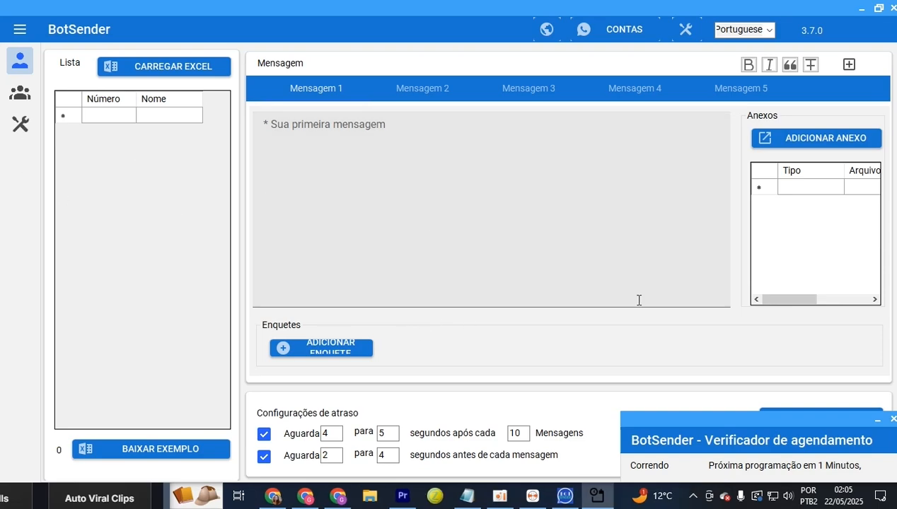
# Close the BotSender window, minimize CapCut, and close the WhatsApp browser and Iniciar windows
pyautogui.click(890, 8)
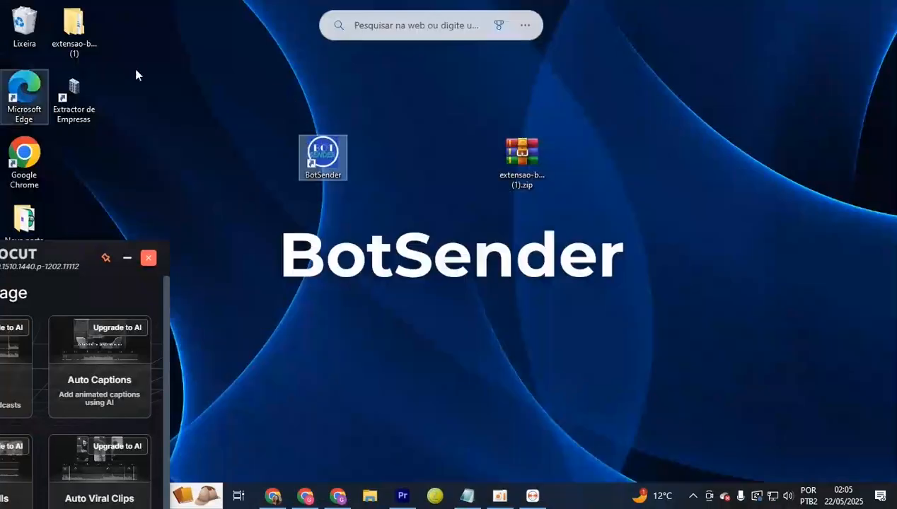
pyautogui.click(128, 258)
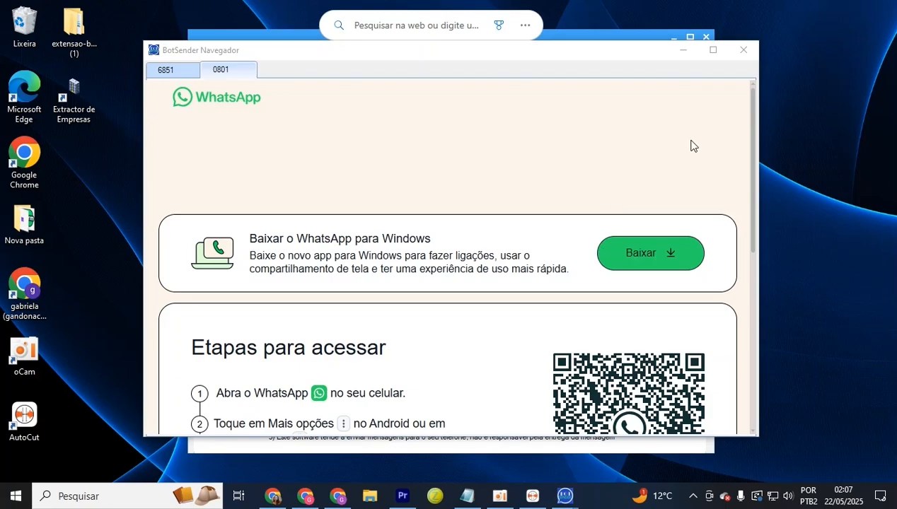
pyautogui.click(753, 54)
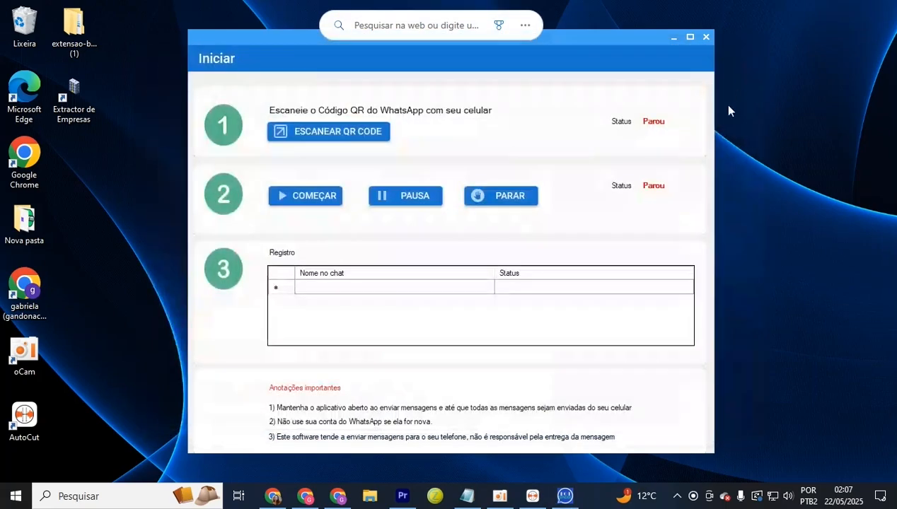
pyautogui.click(706, 37)
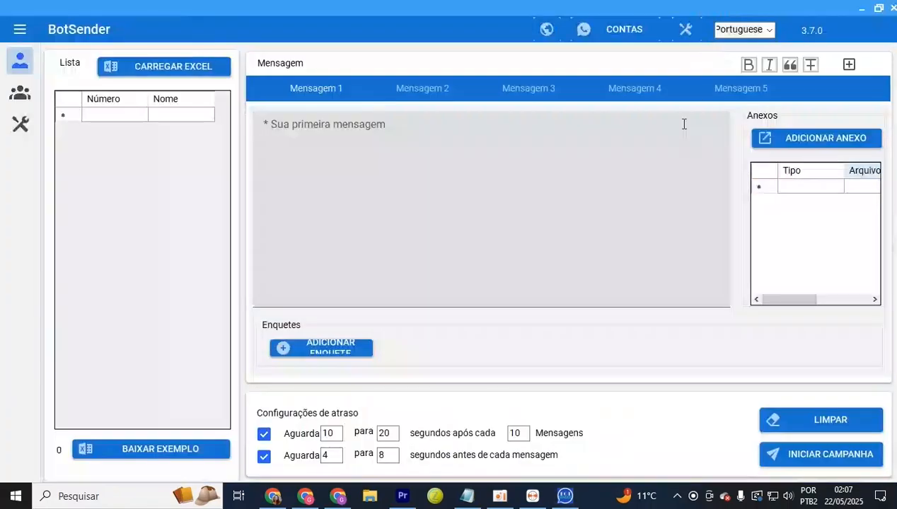
# Open Gerenciar envios agendados from the tools page and load campanha 01 for editing
pyautogui.click(18, 133)
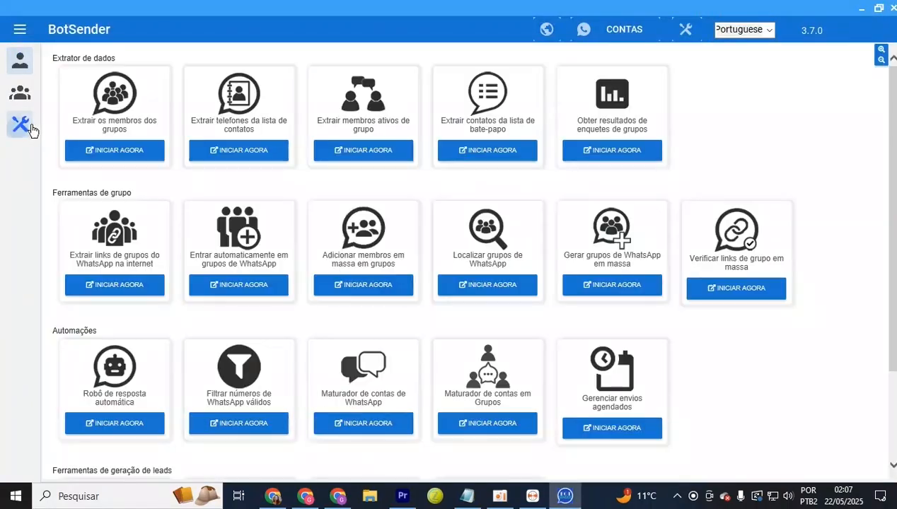
pyautogui.click(20, 31)
pyautogui.click(86, 136)
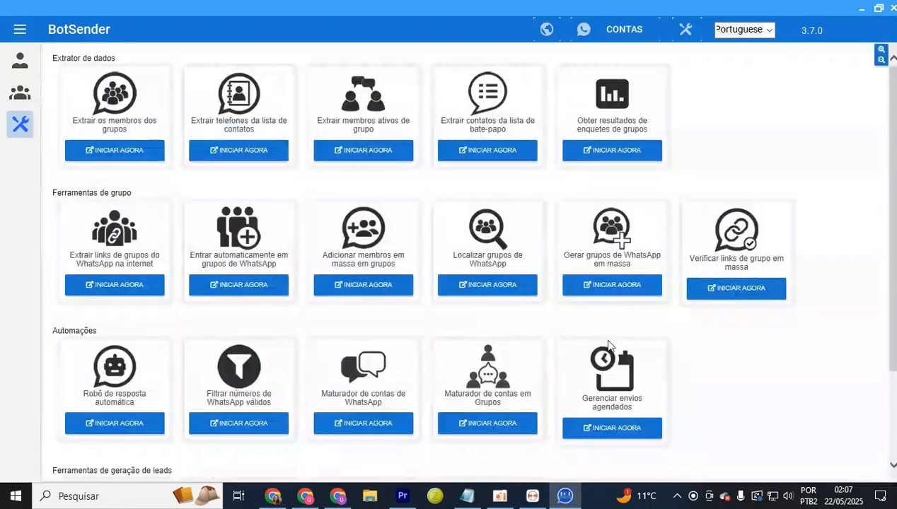
pyautogui.scroll(-2, 717, 417)
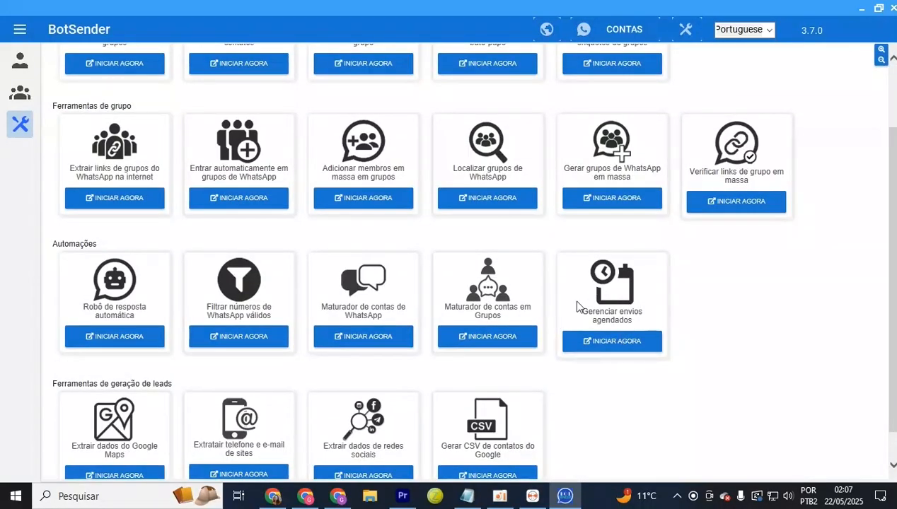
pyautogui.click(612, 342)
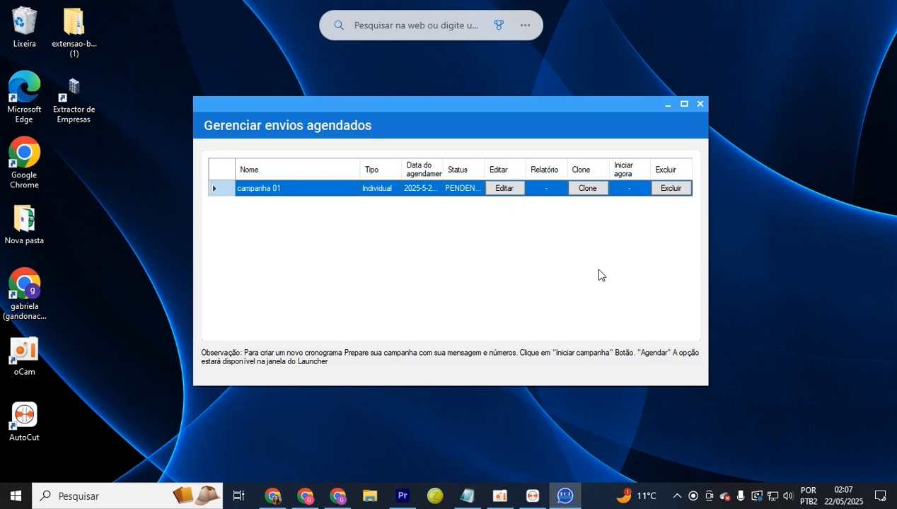
pyautogui.click(505, 189)
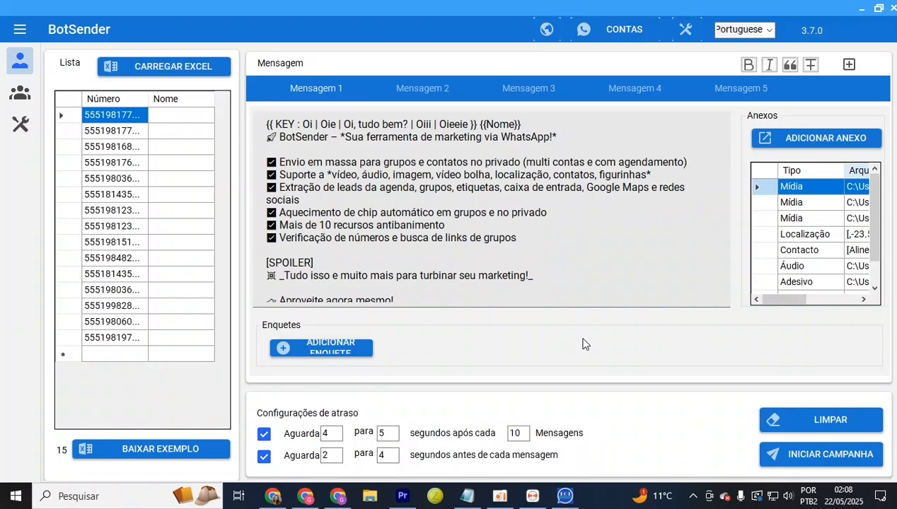
# Select all 15 loaded contact numbers and delete them from the list
pyautogui.click(62, 131)
pyautogui.moveTo(98, 116); pyautogui.dragTo(174, 284)
pyautogui.moveTo(490, 175); pyautogui.dragTo(814, 197)
pyautogui.click(371, 136)
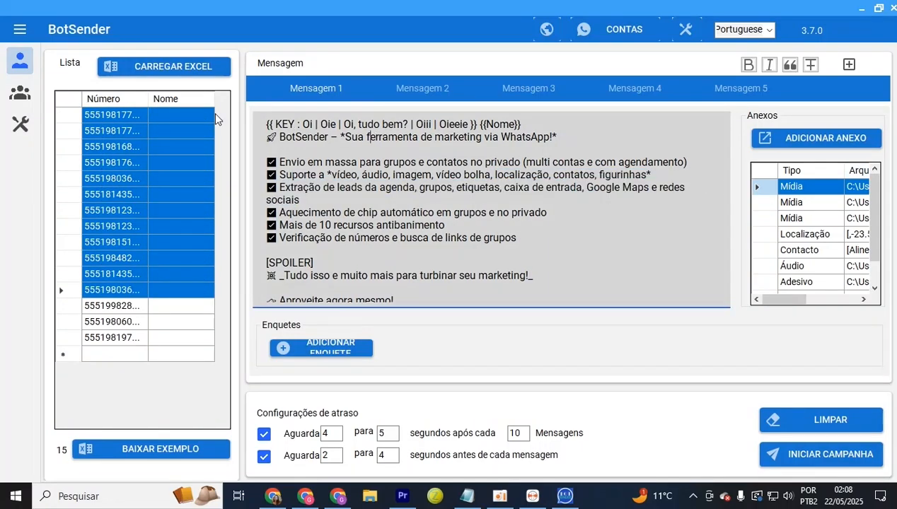
pyautogui.click(174, 117)
pyautogui.click(66, 104)
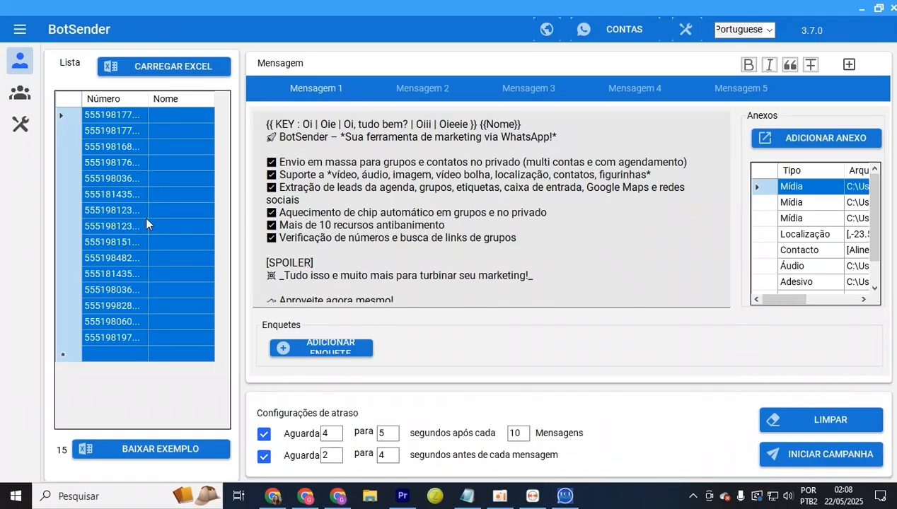
pyautogui.press('Delete')
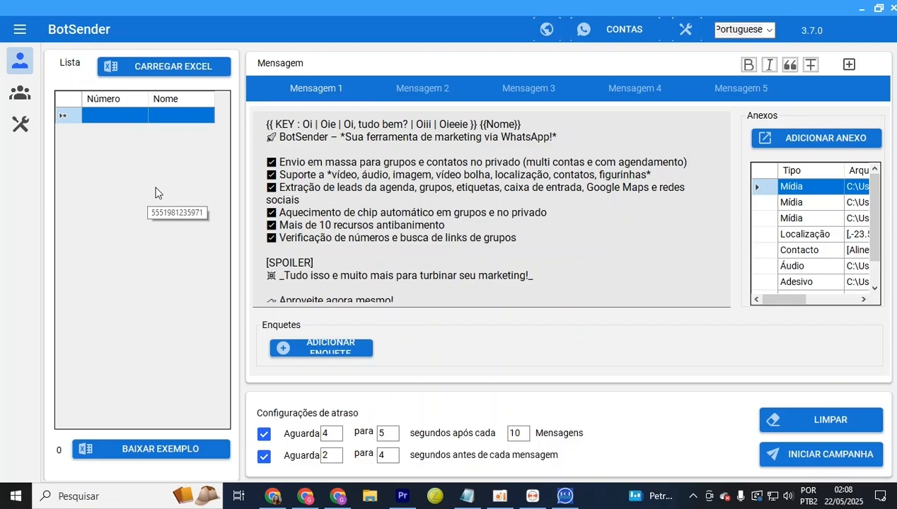
# Load the numbers from numeros teste.xlsx and remove duplicates, leaving 12 contacts
pyautogui.click(203, 67)
pyautogui.click(237, 263)
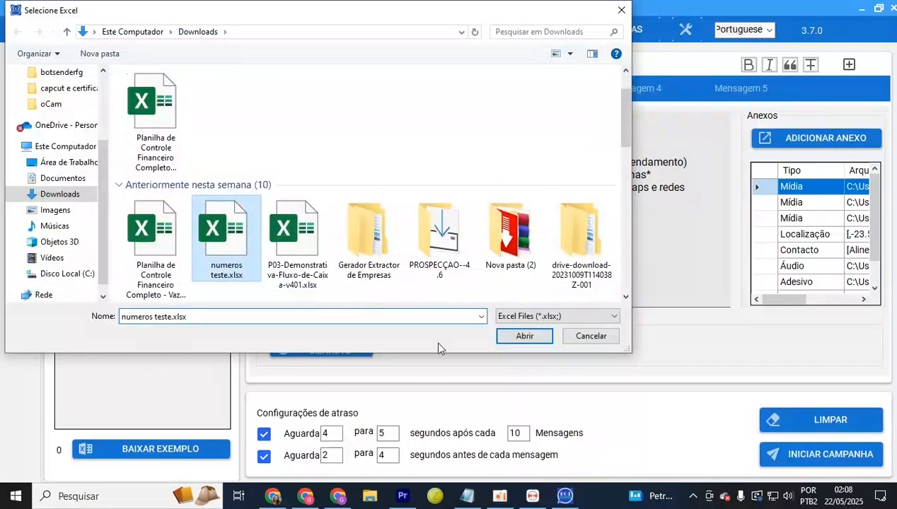
pyautogui.click(524, 336)
pyautogui.rightClick(107, 207)
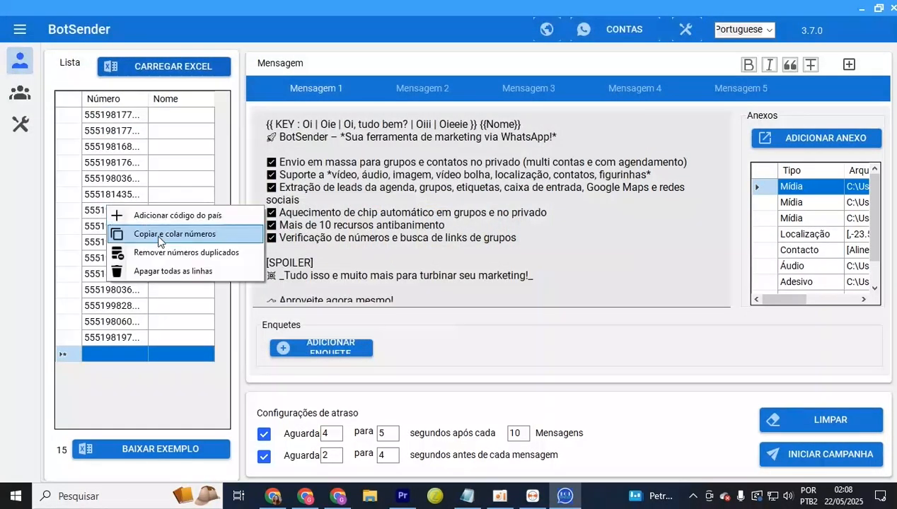
pyautogui.click(216, 256)
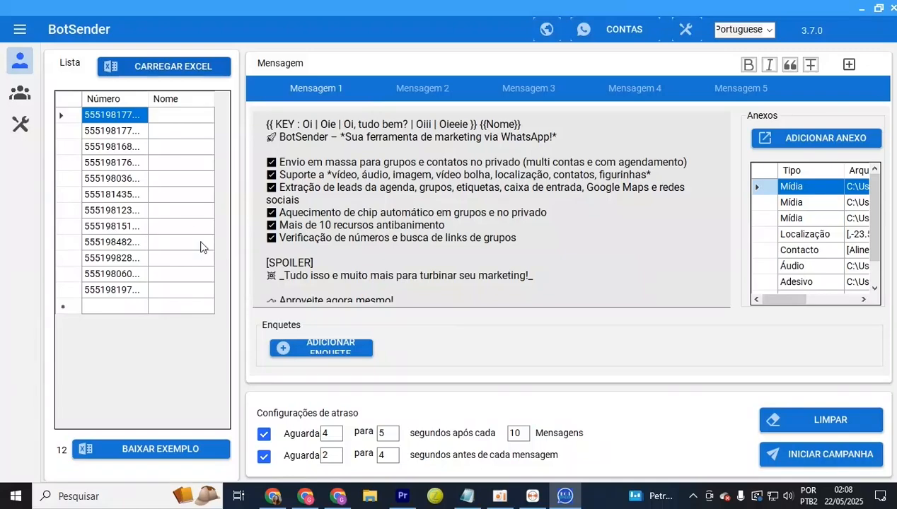
pyautogui.click(801, 448)
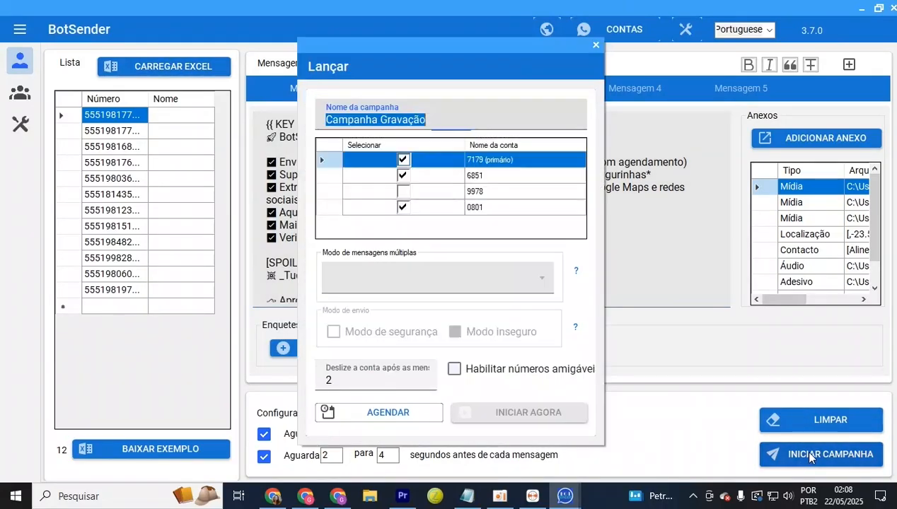
# Untick accounts 7179 and 0801, tick 9978 as a sender, and close the launch dialog
pyautogui.click(403, 160)
pyautogui.click(404, 192)
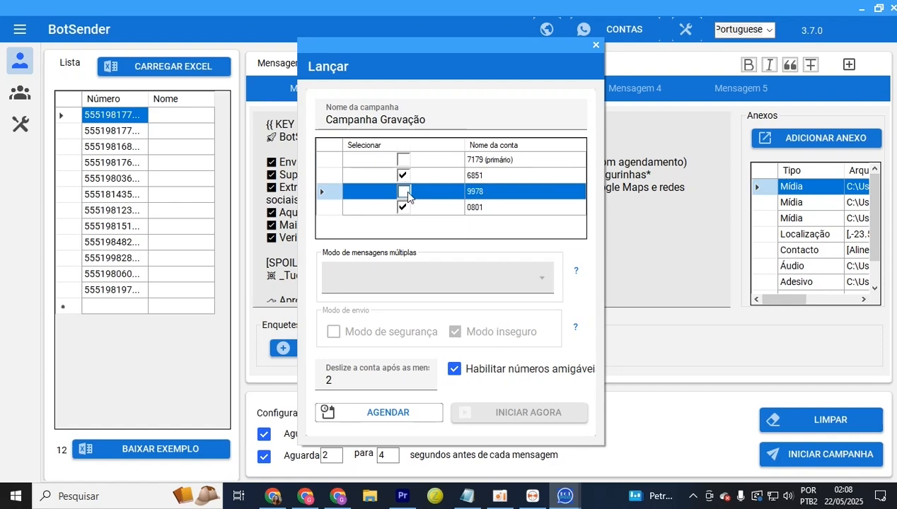
pyautogui.click(400, 208)
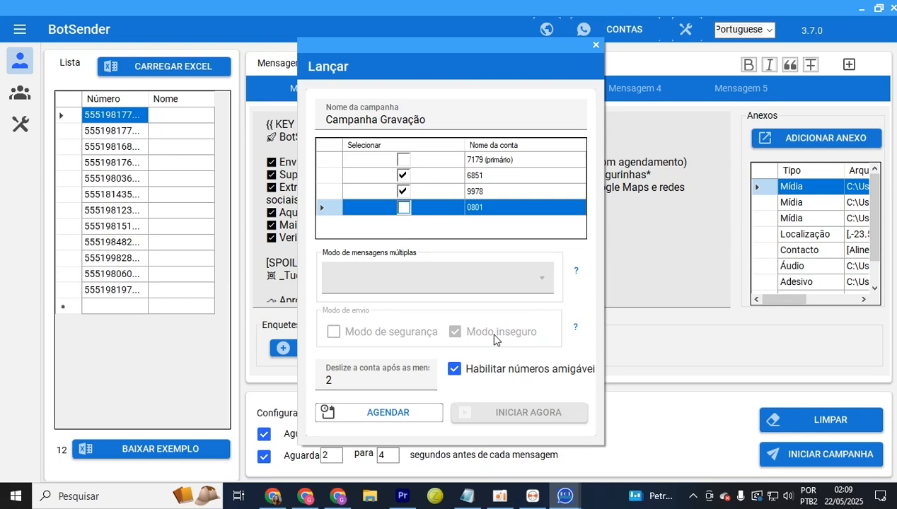
pyautogui.click(490, 160)
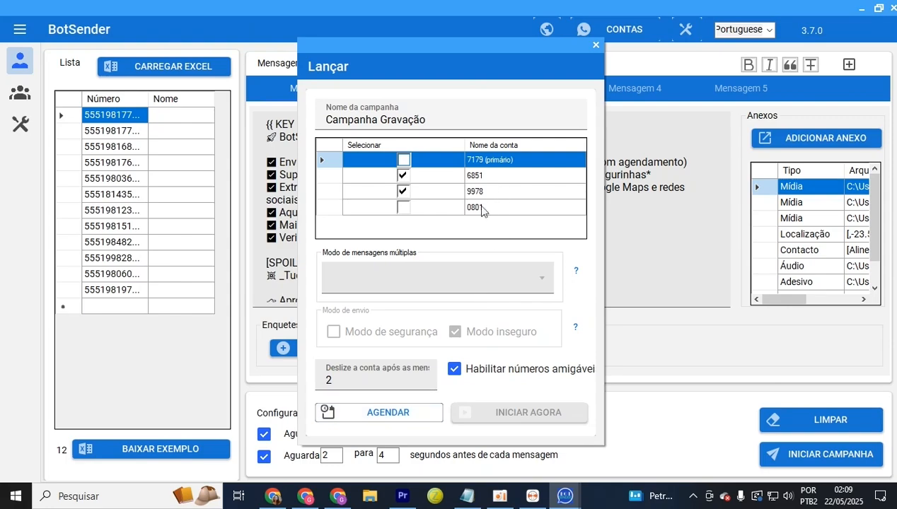
pyautogui.click(593, 47)
# Open account 9978's WhatsApp session to view its chat list, then close the account windows
pyautogui.click(624, 29)
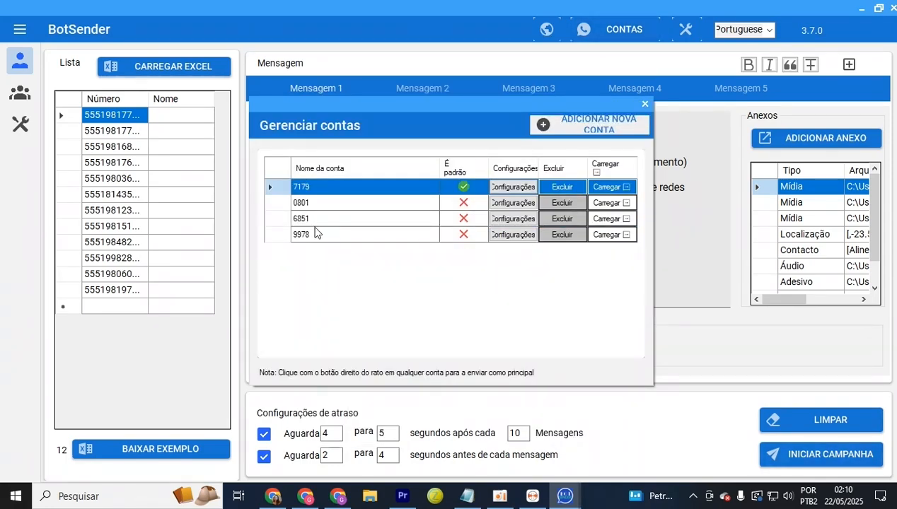
pyautogui.click(606, 237)
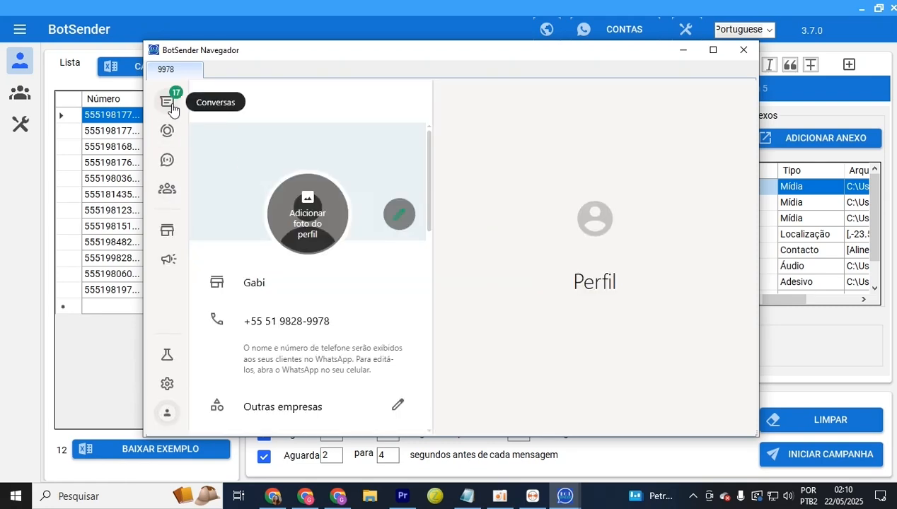
pyautogui.click(166, 102)
pyautogui.click(744, 50)
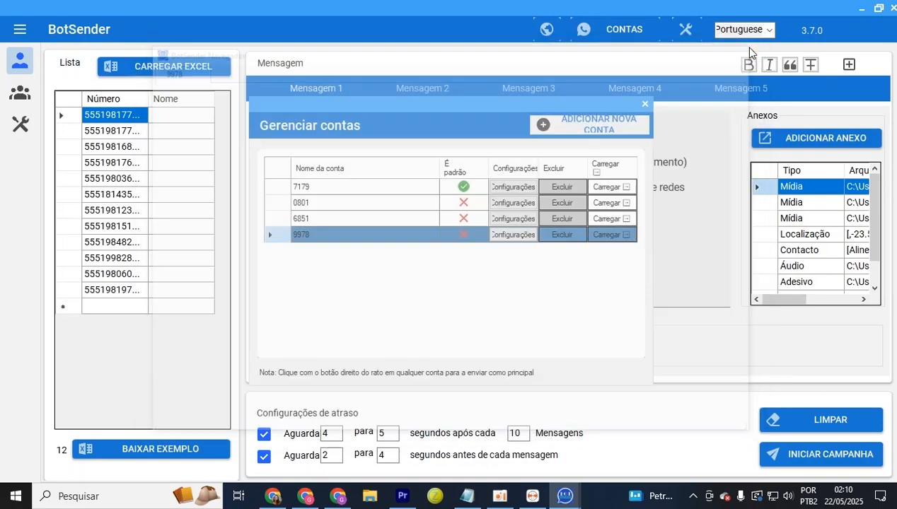
pyautogui.click(645, 104)
# Reopen the launch settings with accounts 6851 and 9978 ticked and 0801 excluded
pyautogui.click(796, 453)
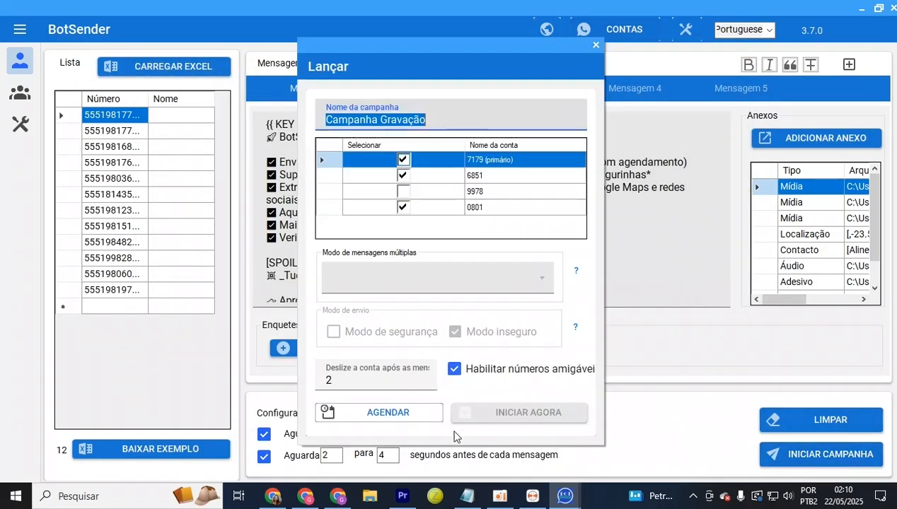
pyautogui.click(380, 415)
pyautogui.click(586, 120)
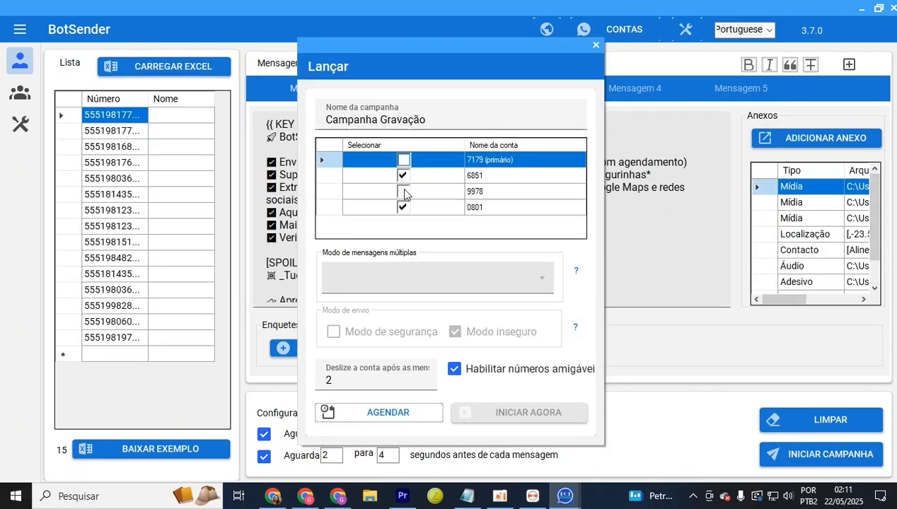
pyautogui.click(403, 191)
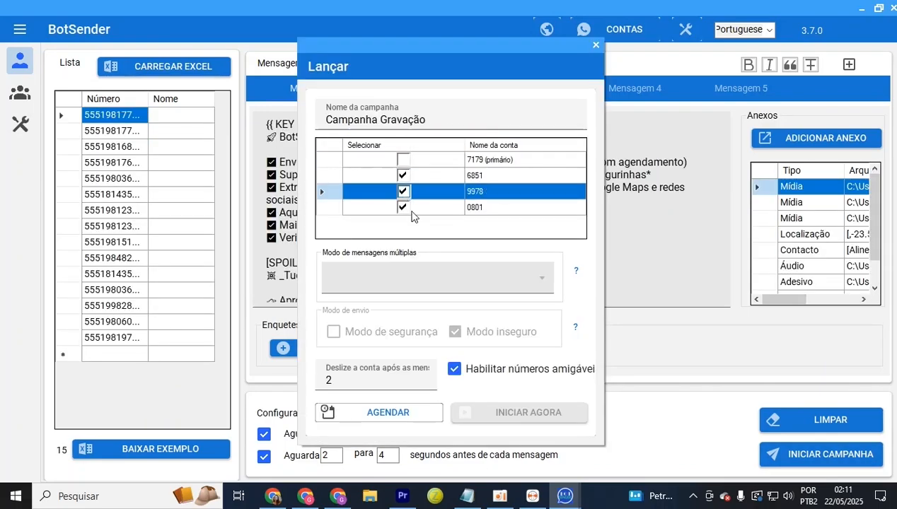
pyautogui.click(405, 209)
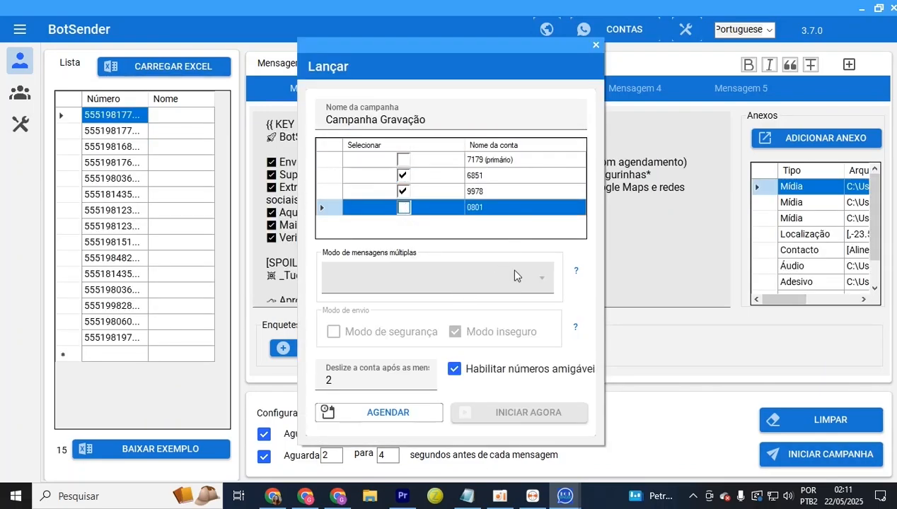
# Schedule the campaign as campanha 01 Clone for 26 December 2025 at 02:11
pyautogui.click(422, 418)
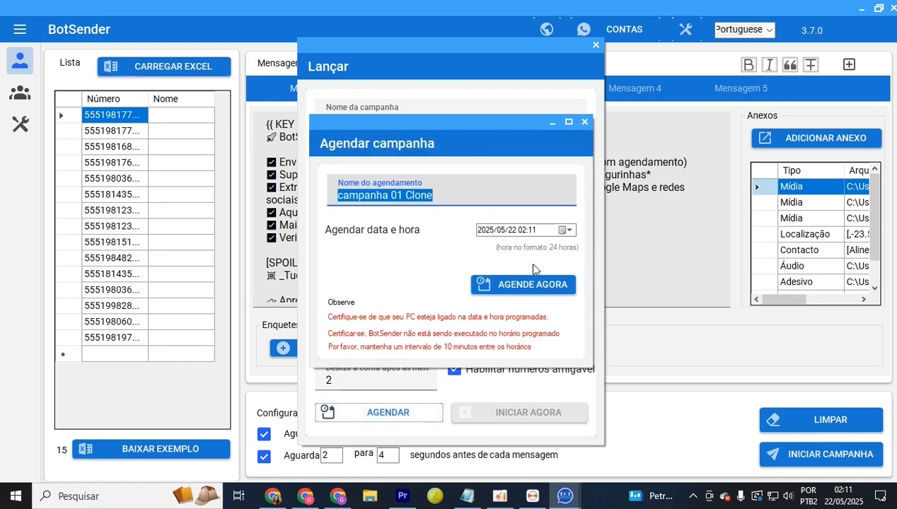
pyautogui.click(566, 230)
pyautogui.click(617, 248)
pyautogui.click(618, 249)
pyautogui.click(619, 249)
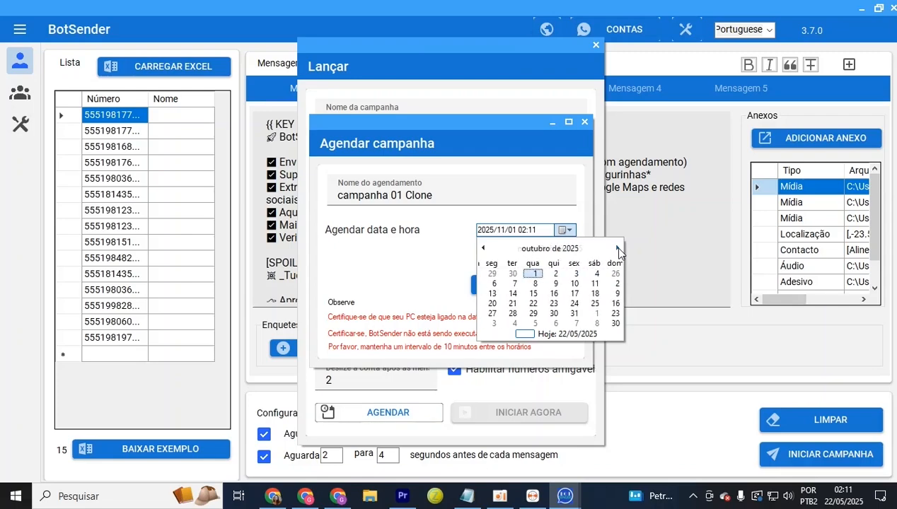
pyautogui.click(618, 249)
pyautogui.click(618, 249)
pyautogui.click(586, 314)
pyautogui.click(520, 285)
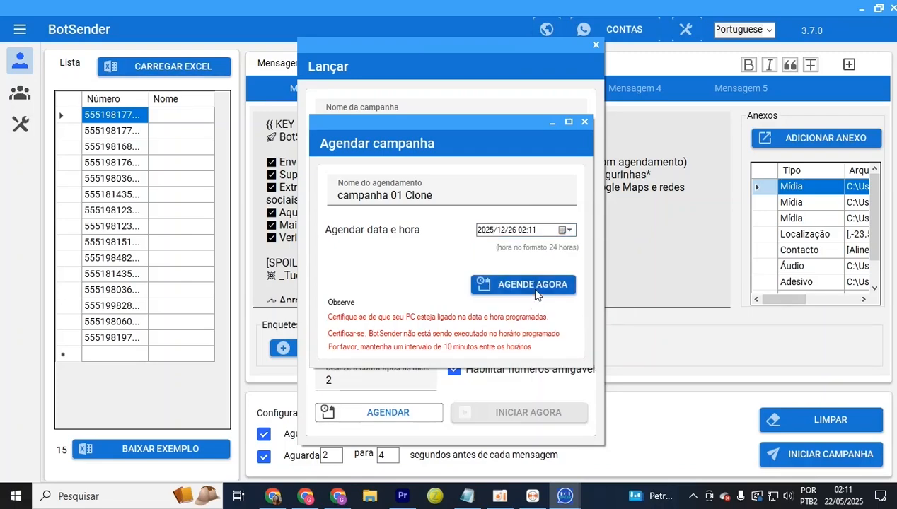
pyautogui.click(508, 295)
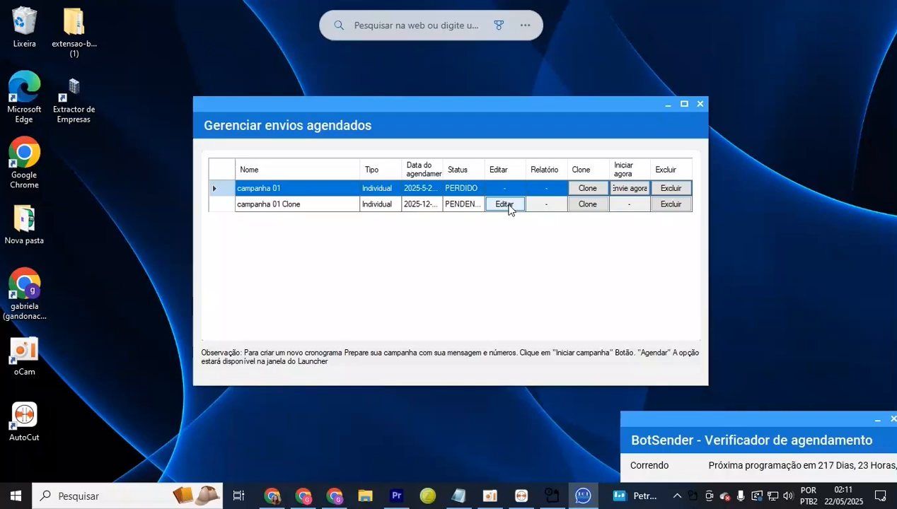
# Copy the campanha 01 Clone schedule from the scheduled sends list back into the form
pyautogui.click(509, 205)
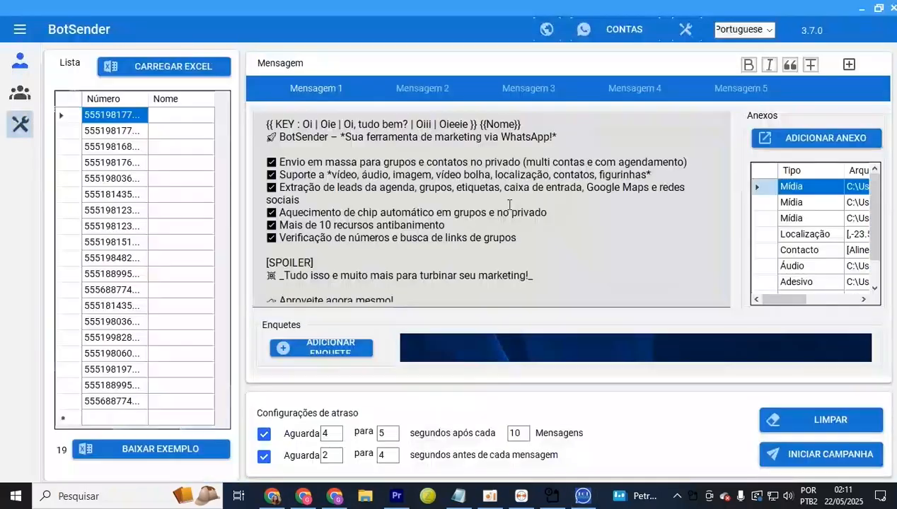
pyautogui.click(20, 124)
pyautogui.click(603, 348)
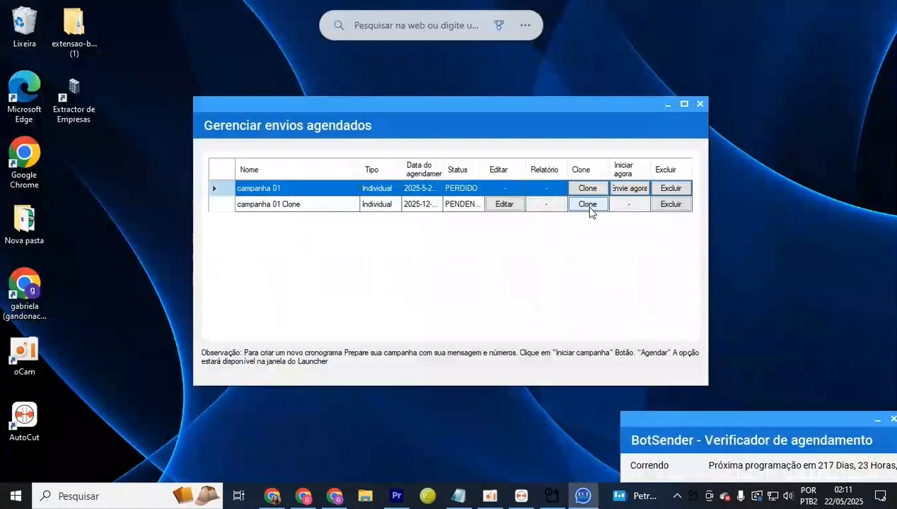
pyautogui.click(589, 206)
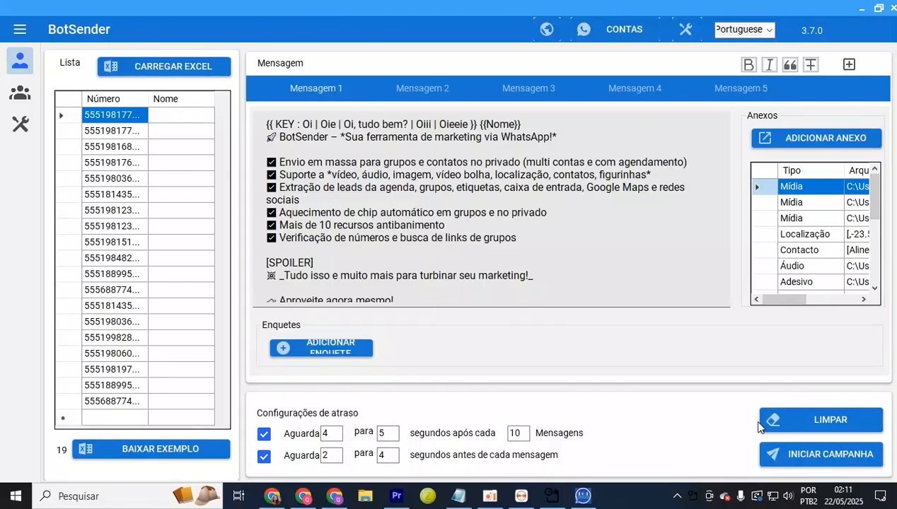
# Launch from accounts 6851 and 9978 only, scheduling campanha 01 Clone Clone for 2025/05/22 02:14
pyautogui.click(806, 463)
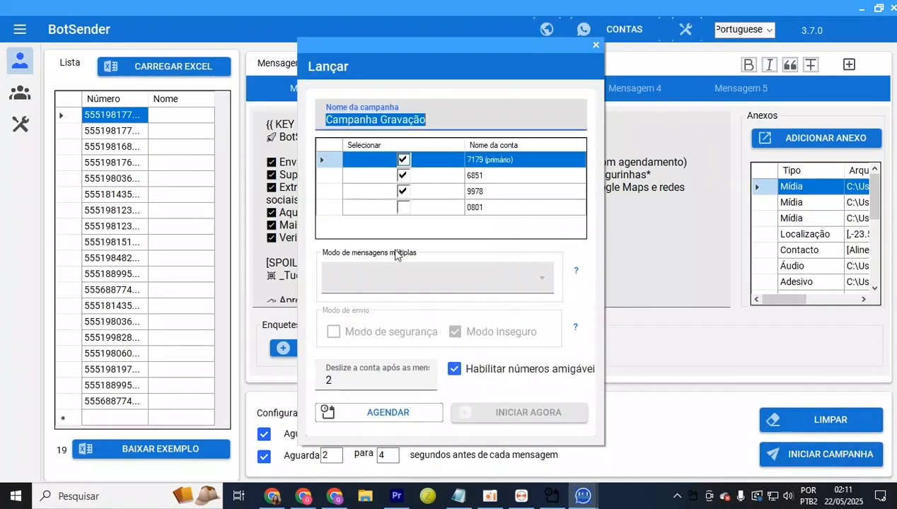
pyautogui.click(405, 160)
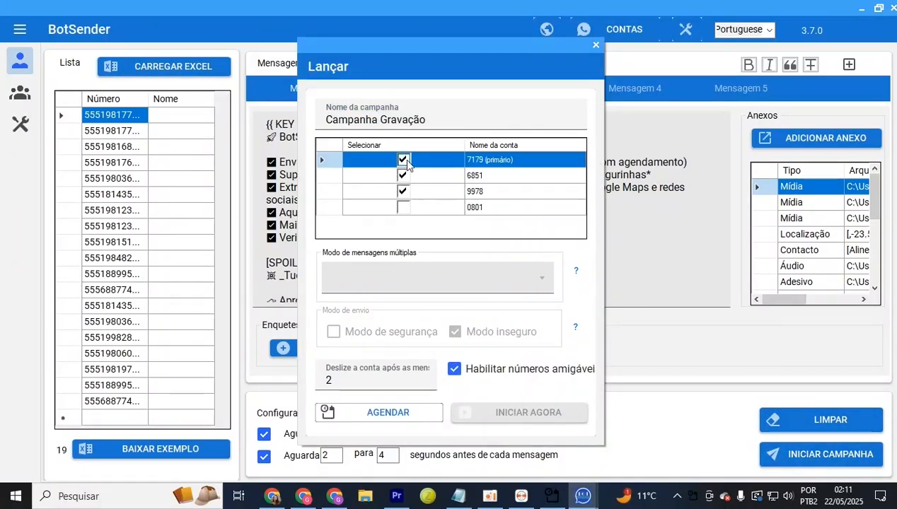
pyautogui.click(404, 161)
pyautogui.click(418, 416)
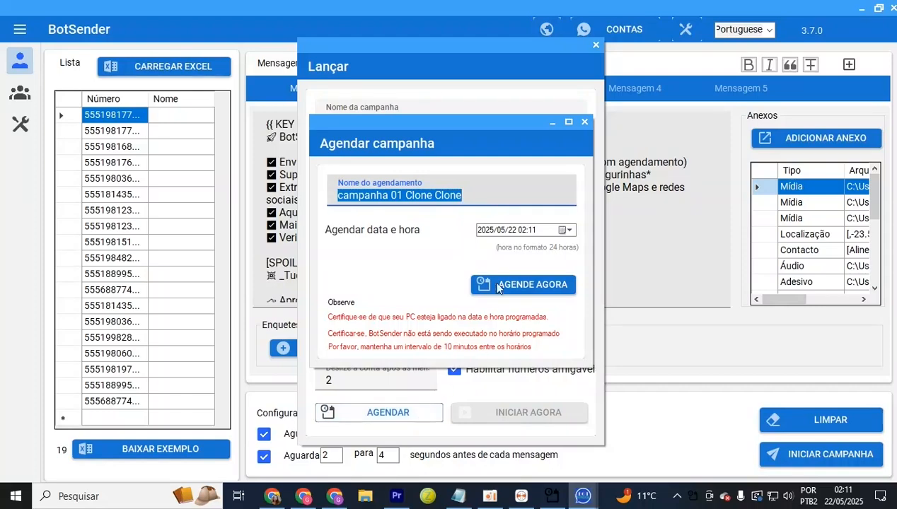
pyautogui.click(567, 231)
pyautogui.click(566, 305)
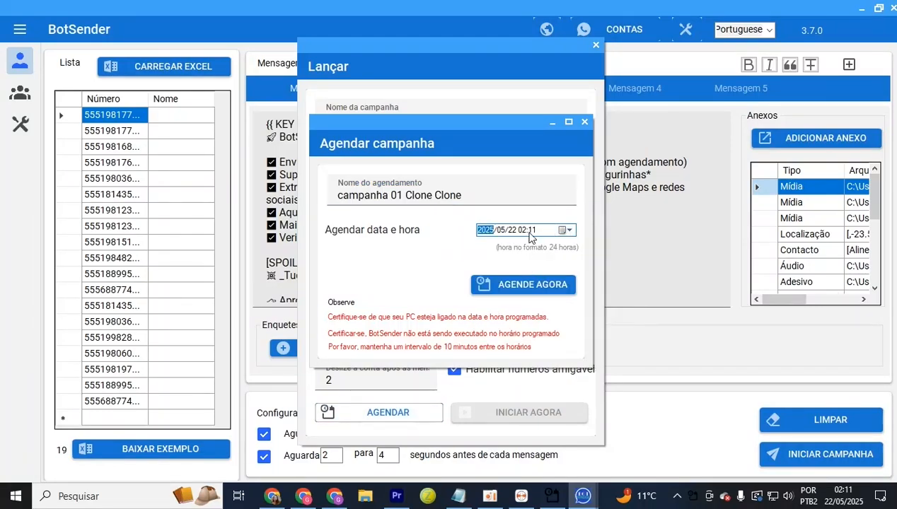
pyautogui.click(532, 230)
pyautogui.write('14')
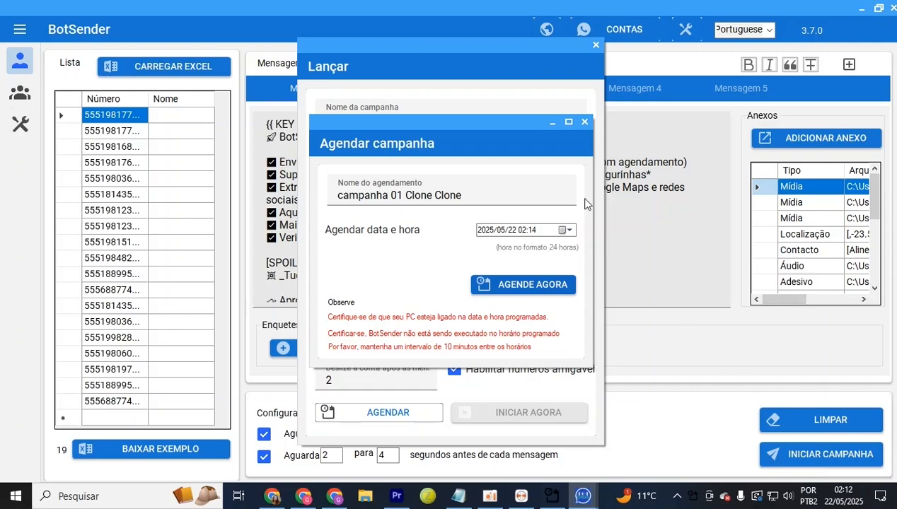
# Confirm the Clone Clone schedule, then delete the campanha 01 Clone schedule from scheduled sends
pyautogui.click(585, 122)
pyautogui.click(20, 124)
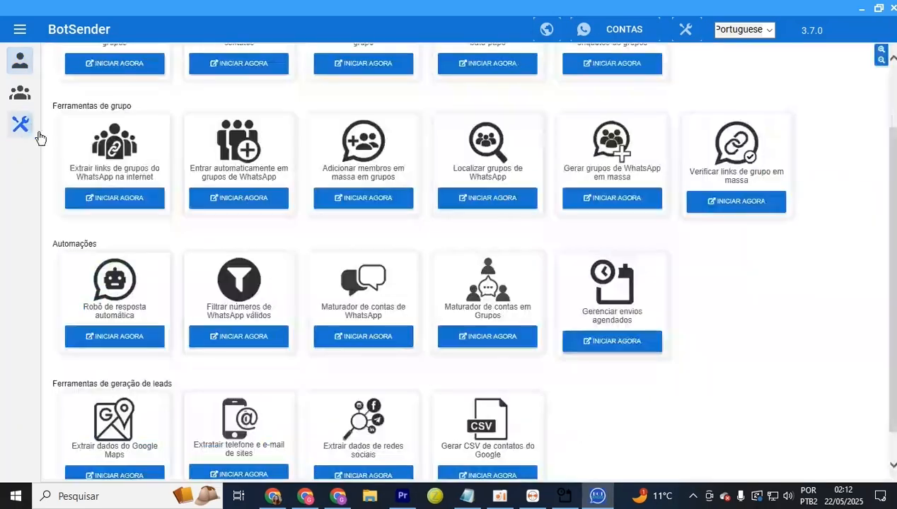
pyautogui.click(617, 341)
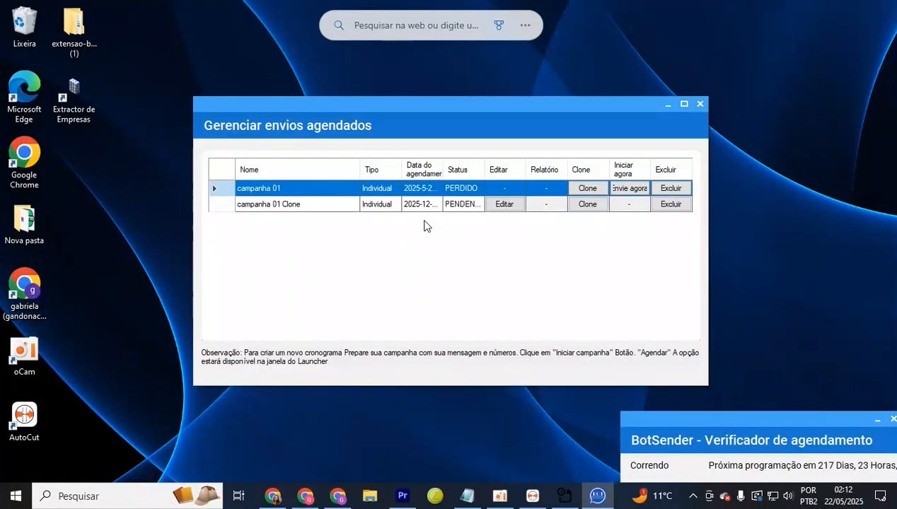
pyautogui.moveTo(442, 170); pyautogui.dragTo(502, 170)
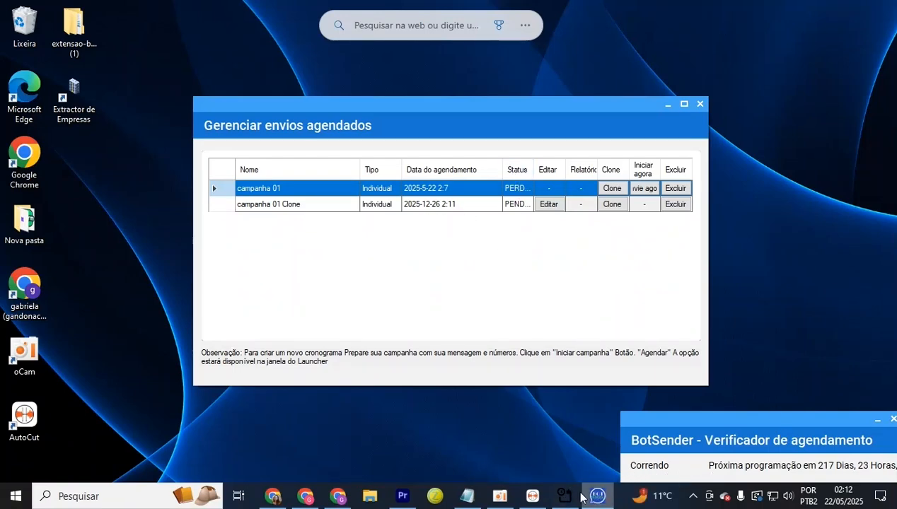
pyautogui.moveTo(598, 497)
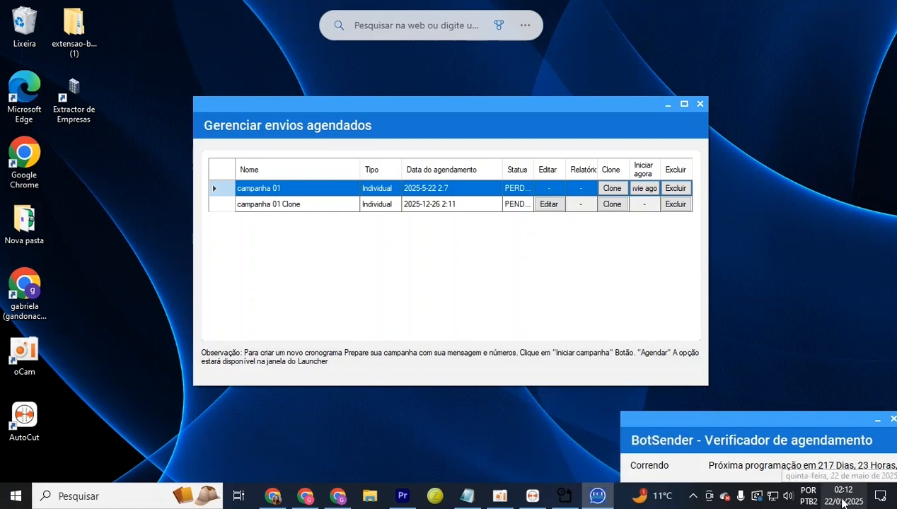
pyautogui.click(481, 205)
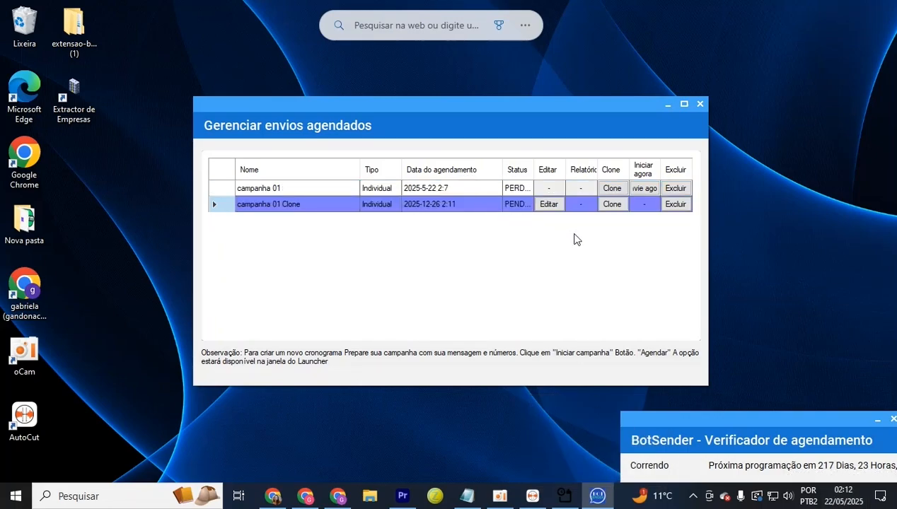
pyautogui.click(675, 205)
pyautogui.click(607, 281)
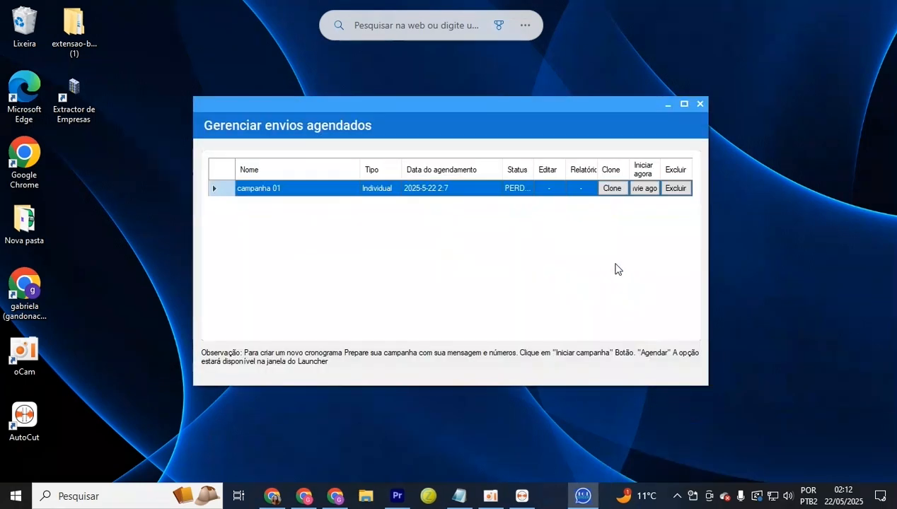
pyautogui.click(616, 191)
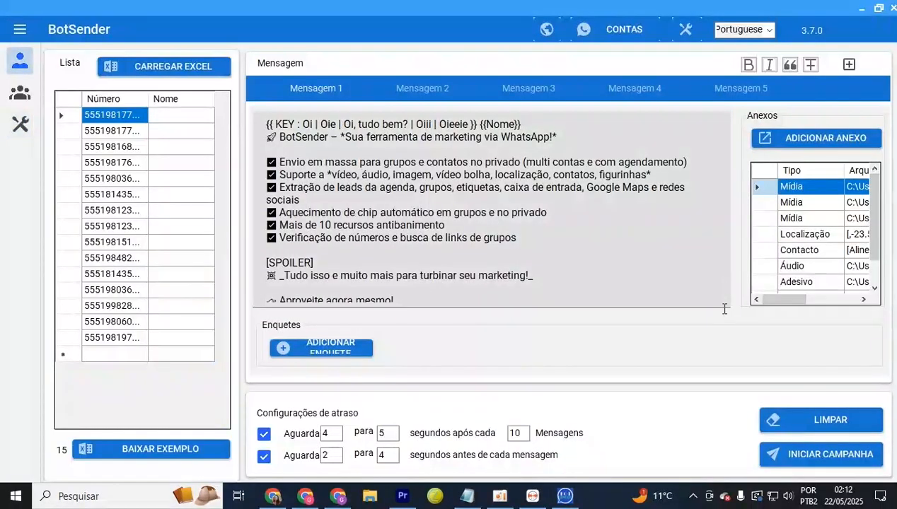
# Launch the loaded campaign with only accounts 6851 and 9978 selected as senders
pyautogui.click(808, 450)
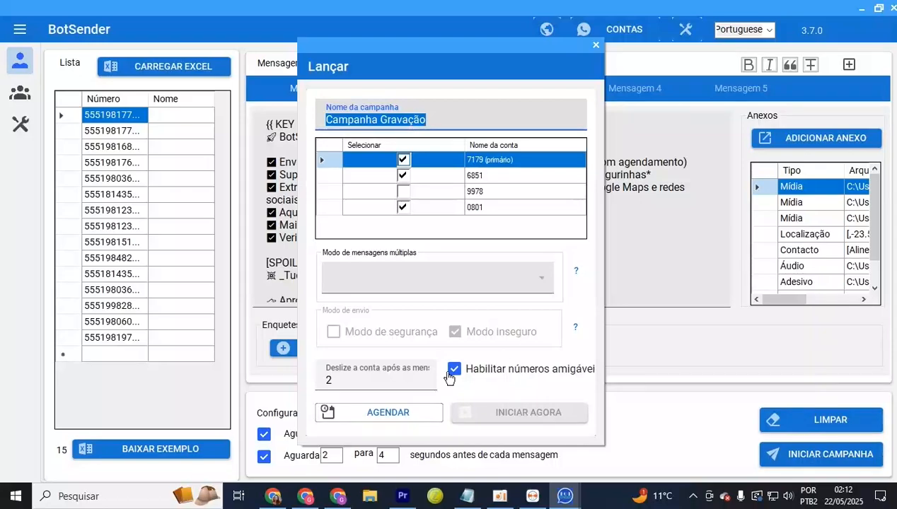
pyautogui.click(403, 191)
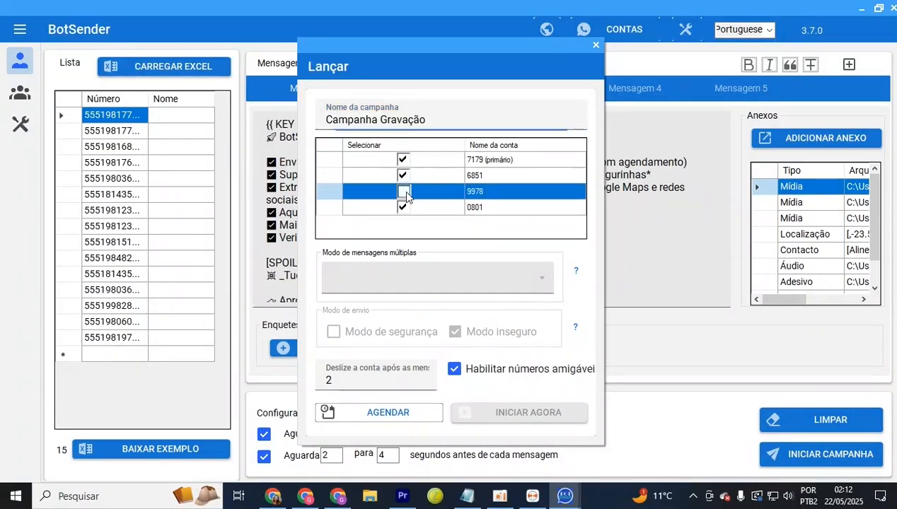
pyautogui.click(408, 164)
pyautogui.click(403, 160)
pyautogui.click(432, 208)
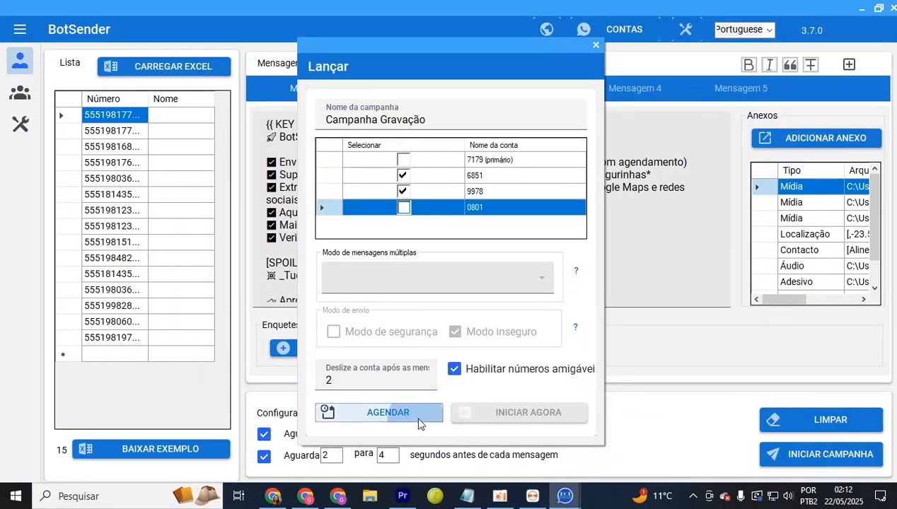
# Schedule it as campanha 01 Clone for 2025/05/22 at 02:14
pyautogui.click(414, 416)
pyautogui.press('Tab')
pyautogui.click(523, 231)
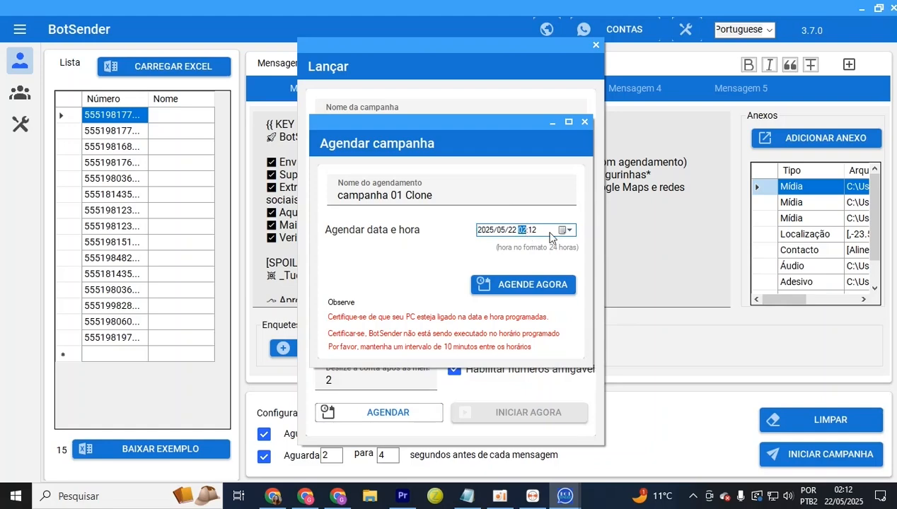
pyautogui.click(532, 232)
pyautogui.click(558, 290)
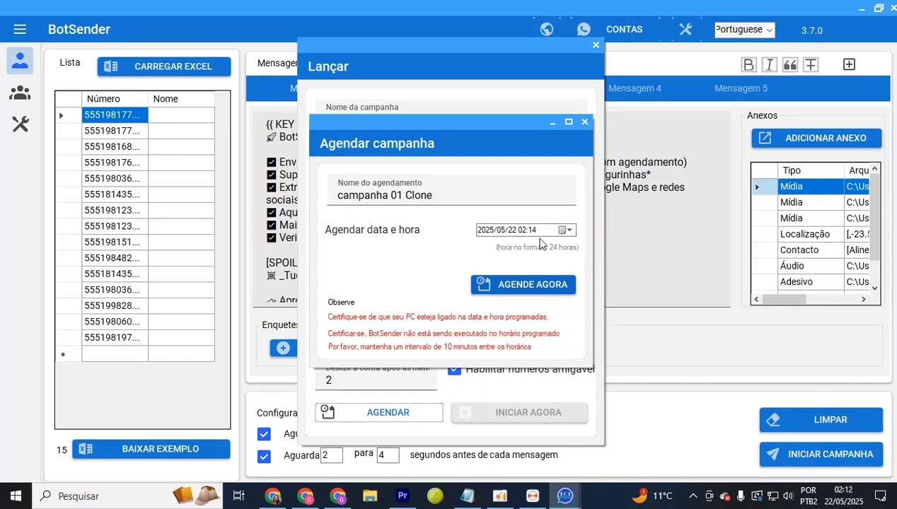
pyautogui.click(525, 288)
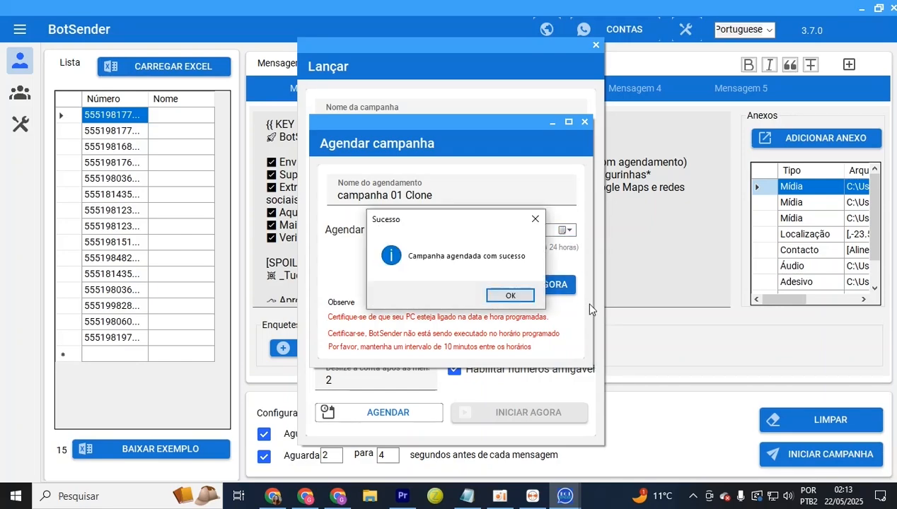
pyautogui.click(510, 296)
pyautogui.click(21, 125)
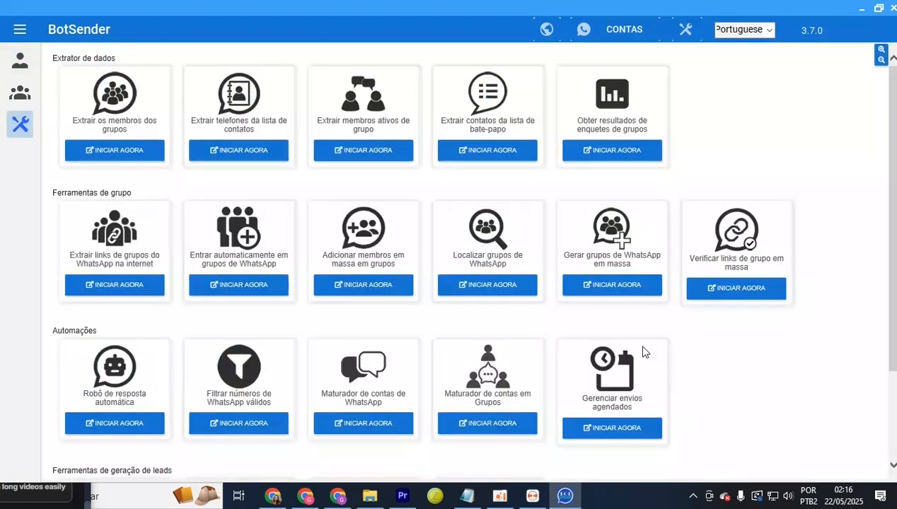
# Widen the scheduled sends date column, select campanha 01 Clone, then close BotSender's windows
pyautogui.click(634, 431)
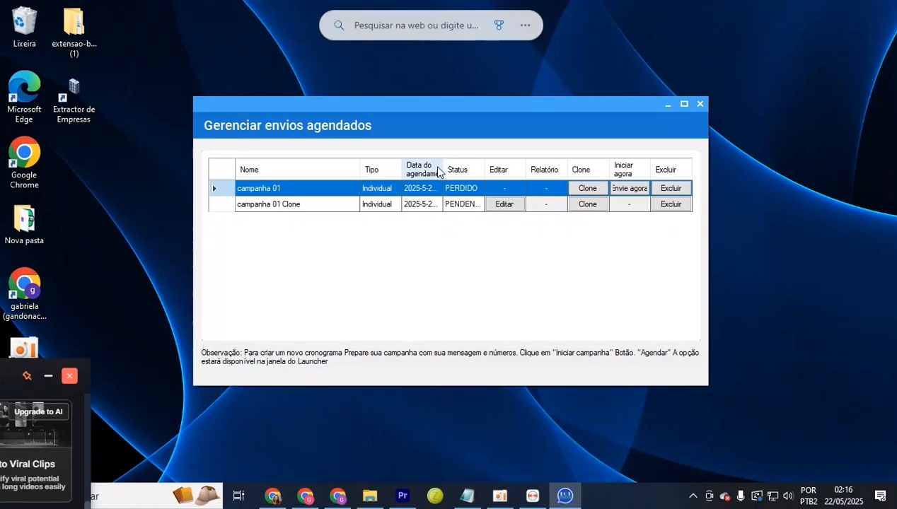
pyautogui.moveTo(443, 169); pyautogui.dragTo(502, 164)
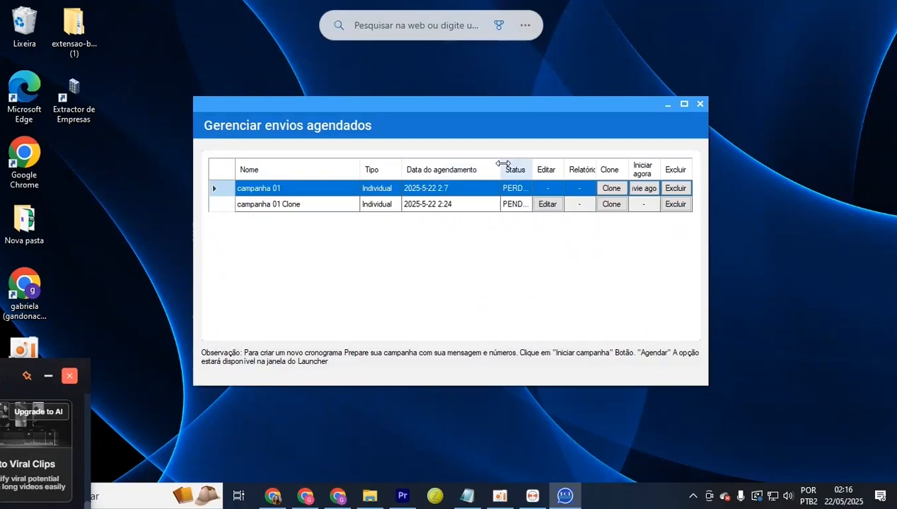
pyautogui.click(480, 205)
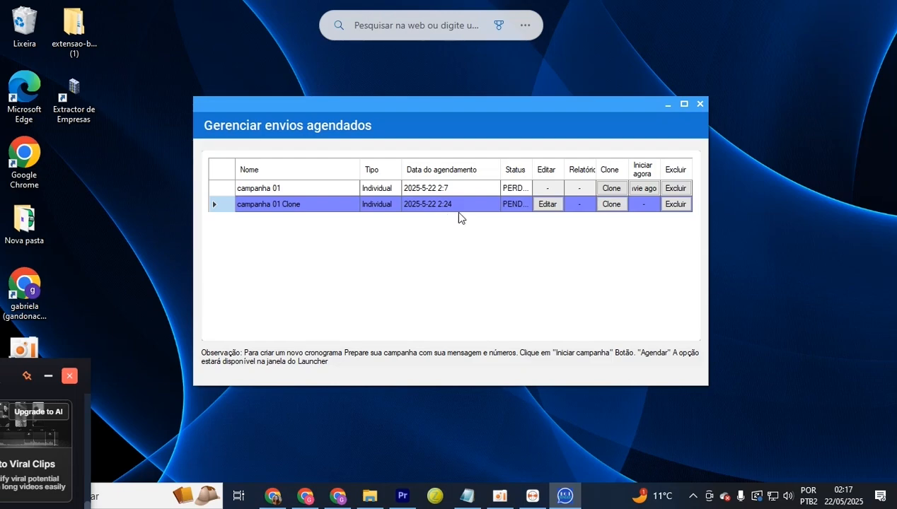
pyautogui.click(700, 104)
pyautogui.click(890, 7)
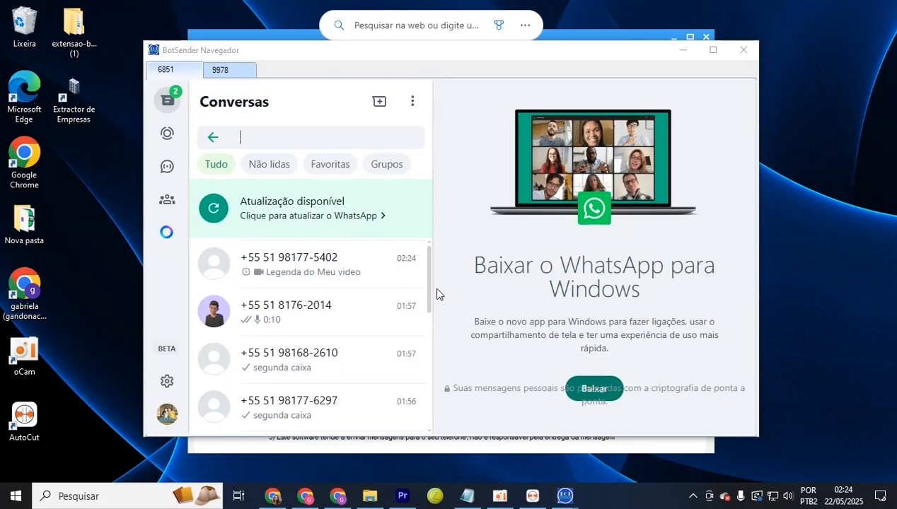
# Open the newest 6851 chat, then raise the campaign progress window at 16%
pyautogui.click(331, 285)
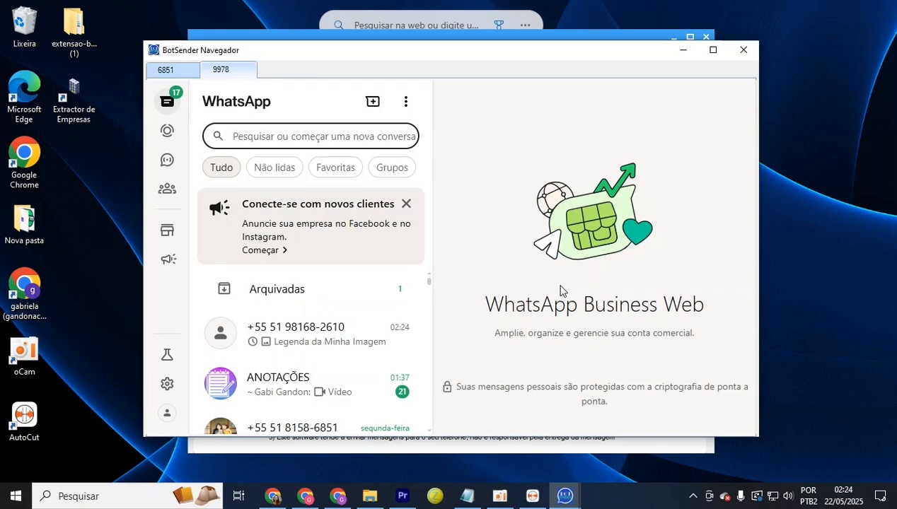
pyautogui.click(502, 38)
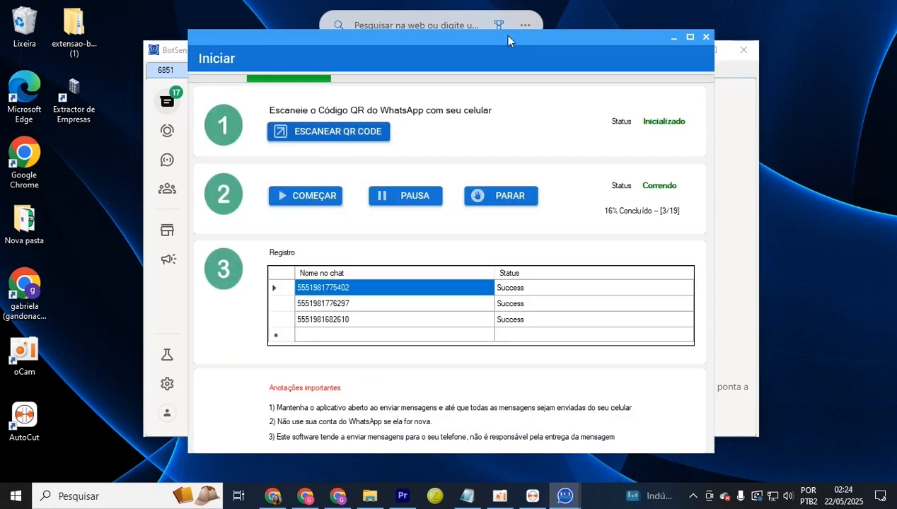
# Pause the running campaign at 21% and switch back to account 6851's chats
pyautogui.moveTo(503, 37); pyautogui.dragTo(734, 56)
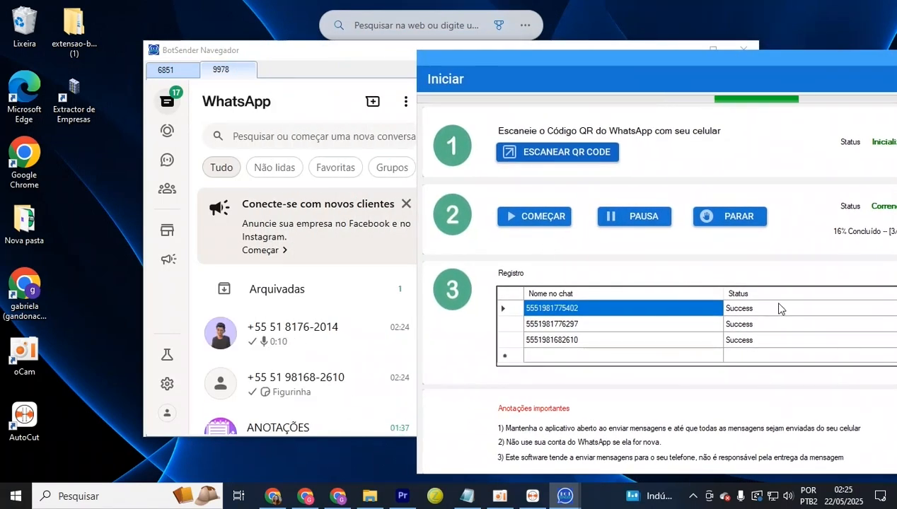
pyautogui.click(633, 223)
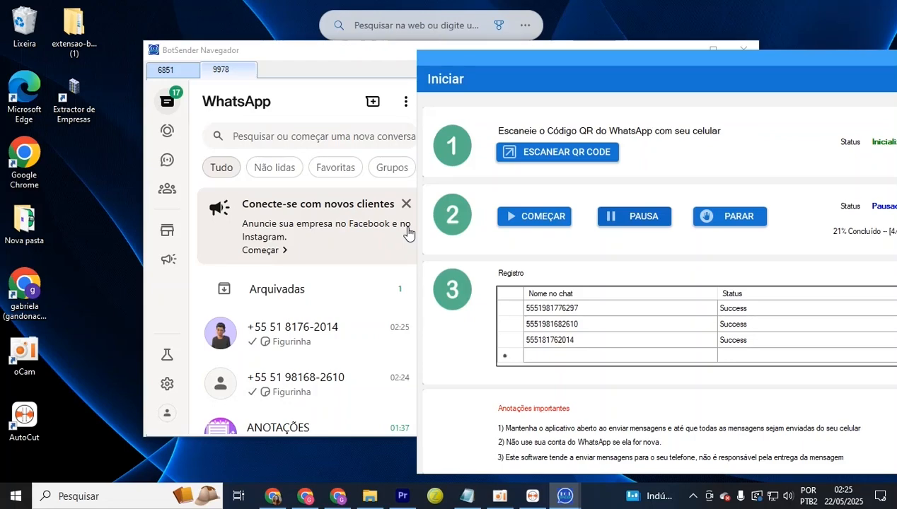
pyautogui.click(170, 70)
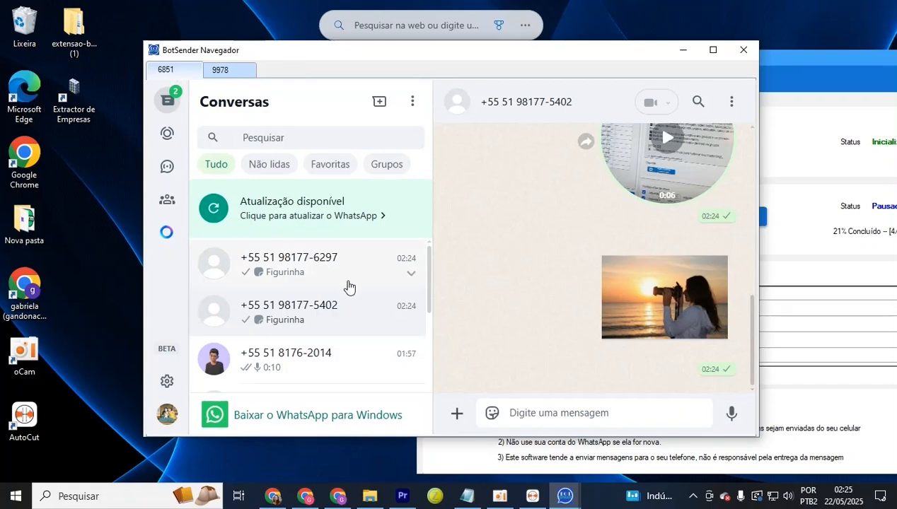
# Play and stop the second voice message delivered in the chat
pyautogui.scroll(10, 582, 300)
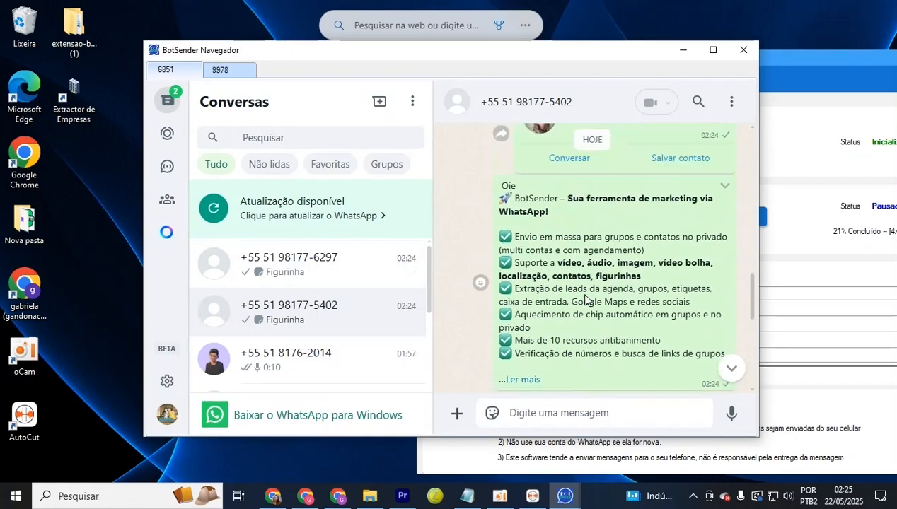
pyautogui.scroll(10, 585, 300)
pyautogui.moveTo(700, 259); pyautogui.dragTo(587, 166)
pyautogui.click(494, 285)
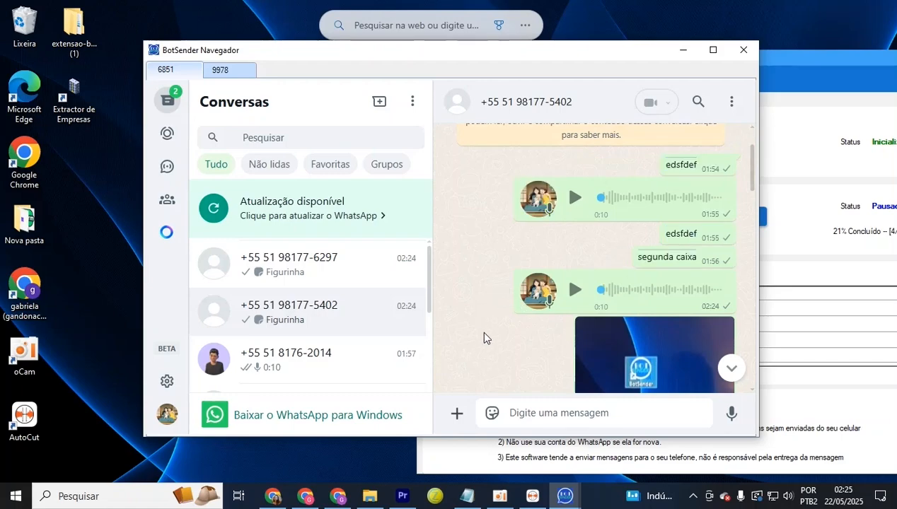
pyautogui.click(576, 291)
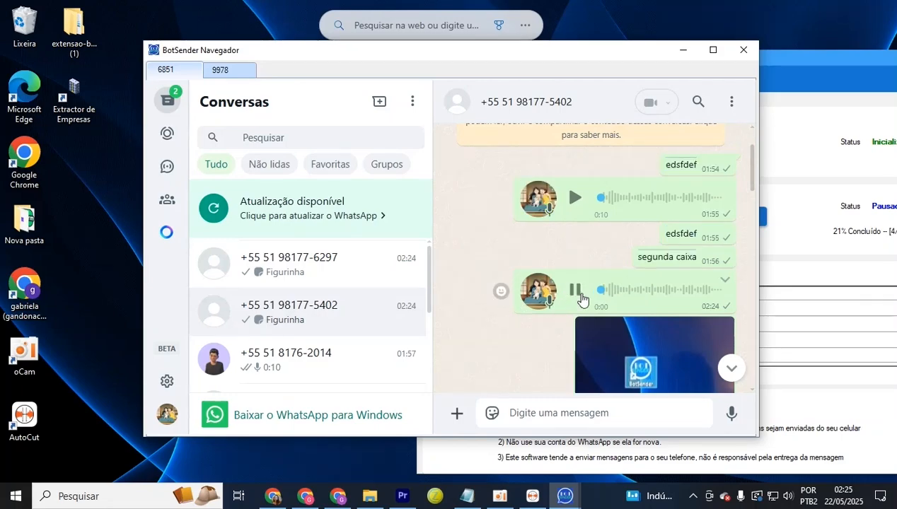
pyautogui.click(576, 291)
# View the delivered video message full size, then close the viewer
pyautogui.scroll(-2, 610, 292)
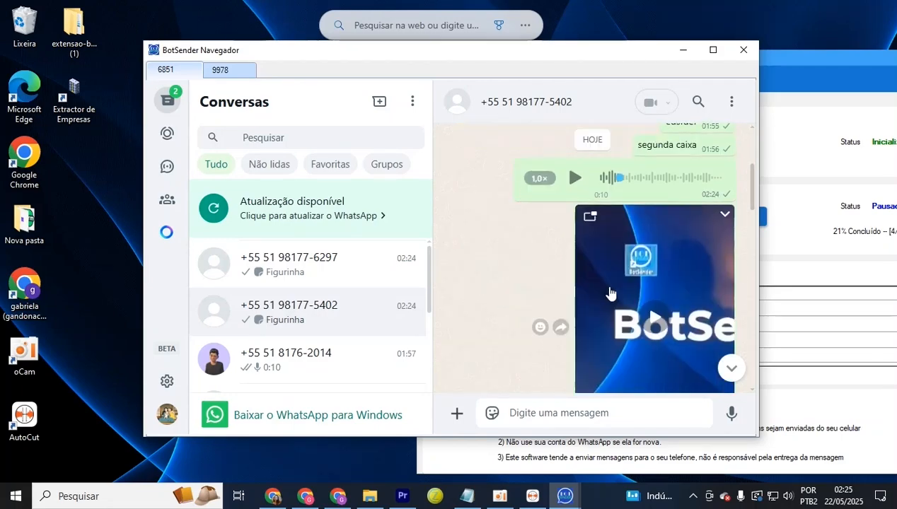
pyautogui.scroll(-1, 613, 291)
pyautogui.click(660, 267)
pyautogui.click(656, 268)
# Open the shared location message's map preview in Google Maps
pyautogui.scroll(-1, 697, 302)
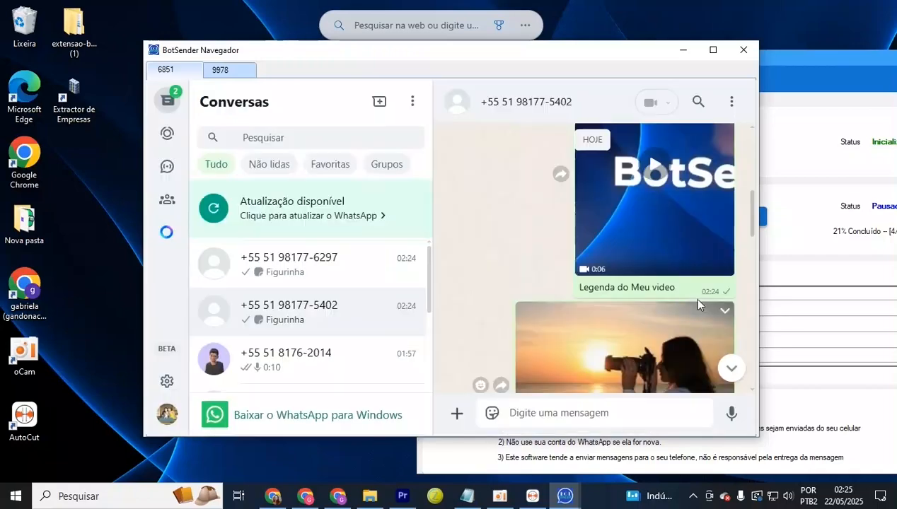
pyautogui.moveTo(677, 288); pyautogui.dragTo(577, 288)
pyautogui.scroll(-3, 650, 278)
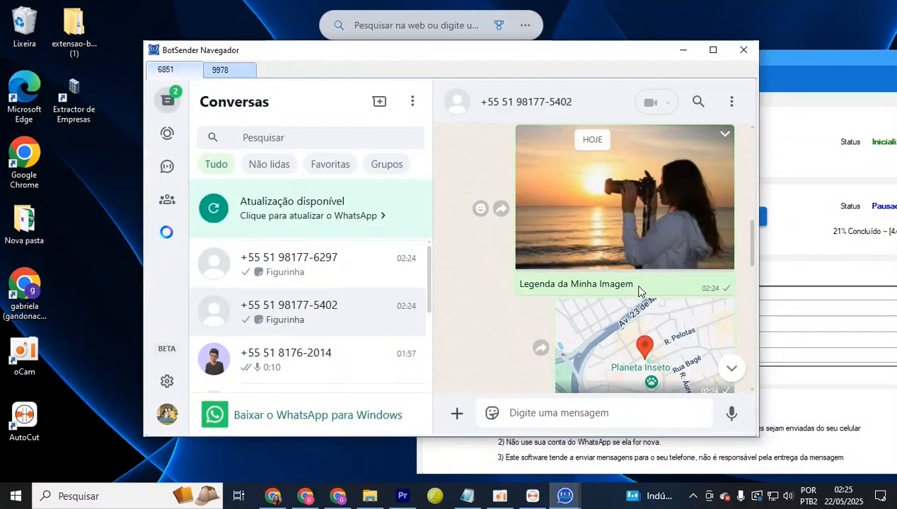
pyautogui.moveTo(638, 290); pyautogui.dragTo(522, 286)
pyautogui.scroll(-2, 563, 258)
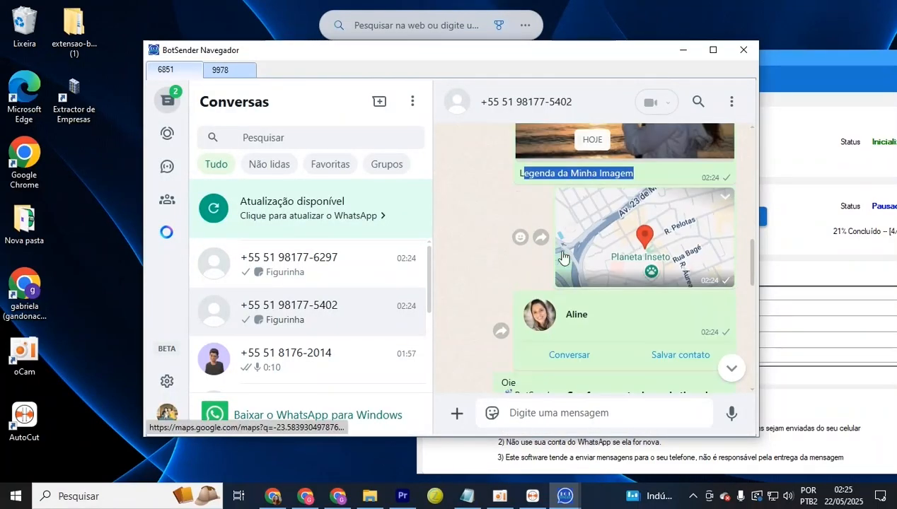
pyautogui.click(659, 248)
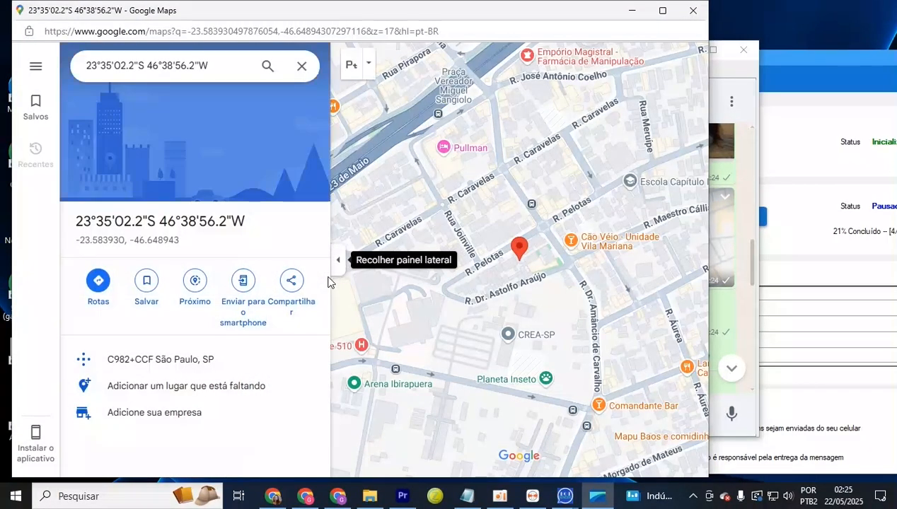
# Return to the BotSender Navegador chat and start a conversation from the shared contact card
pyautogui.click(739, 260)
pyautogui.scroll(-1, 591, 290)
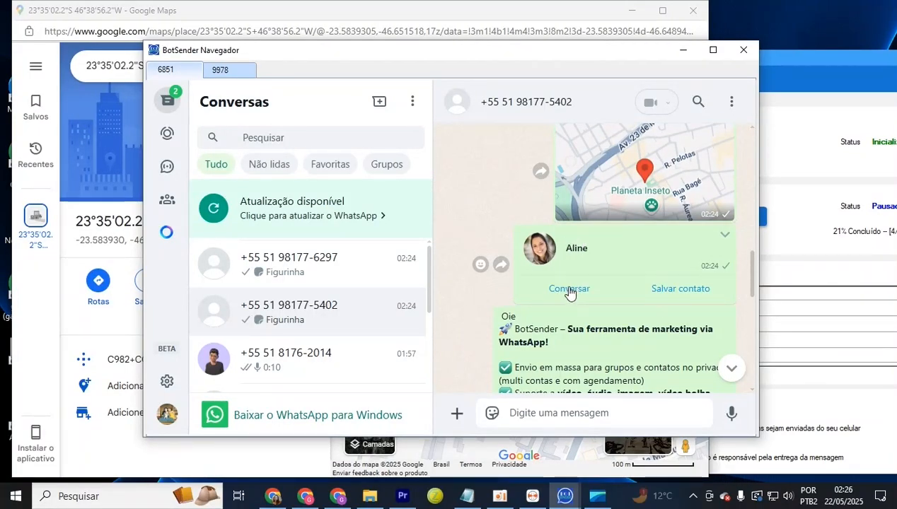
pyautogui.click(574, 286)
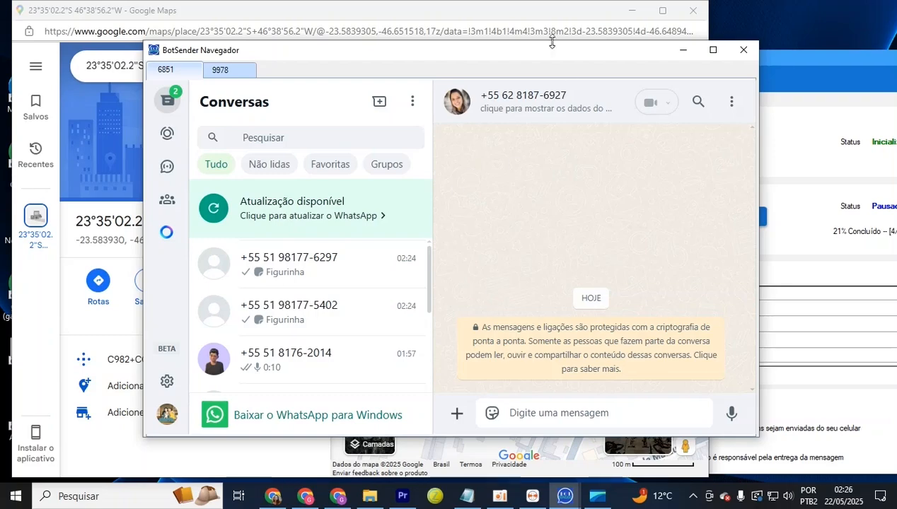
# Check the 'Oie' greeting and contact details in the first recipient's chat, then open the next chat
pyautogui.click(336, 267)
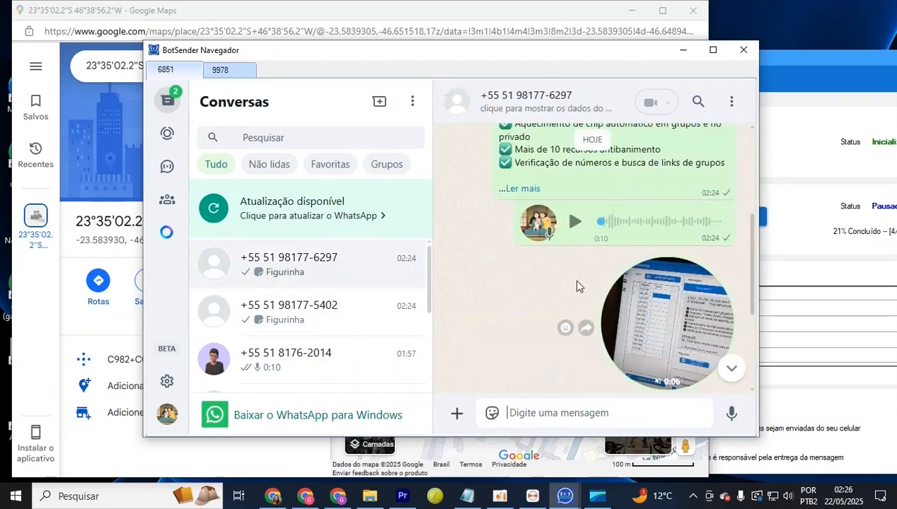
pyautogui.scroll(4, 576, 286)
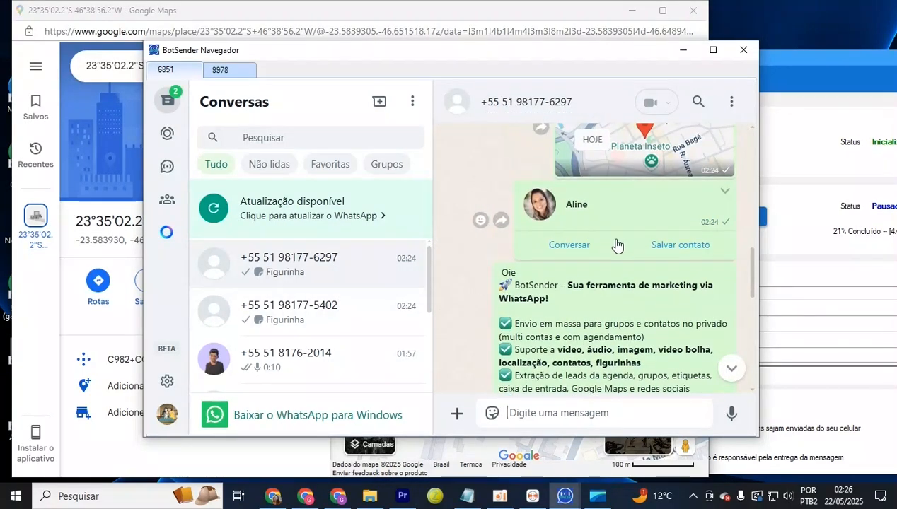
pyautogui.scroll(-2, 617, 245)
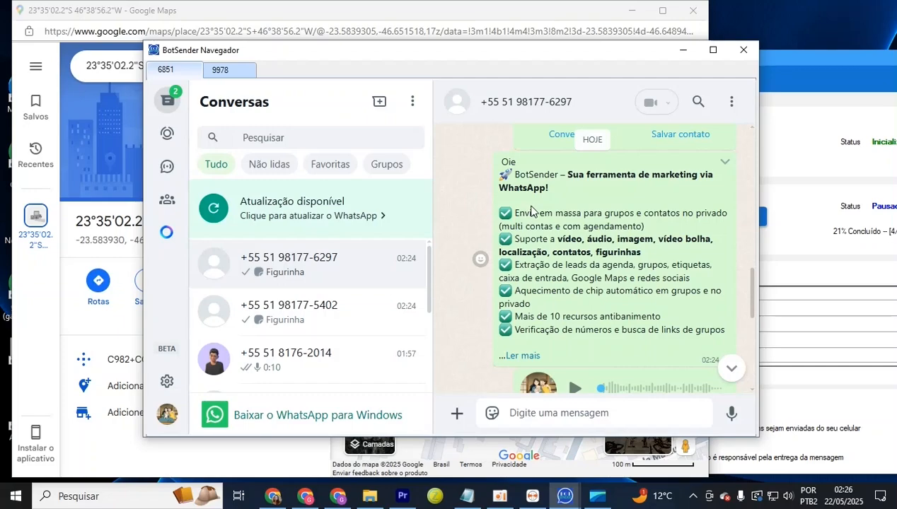
pyautogui.moveTo(516, 162); pyautogui.dragTo(490, 163)
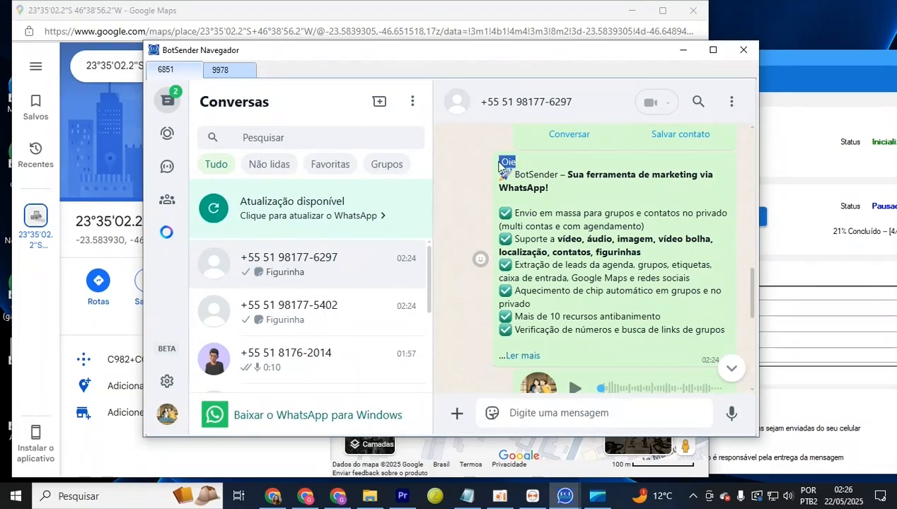
pyautogui.click(524, 102)
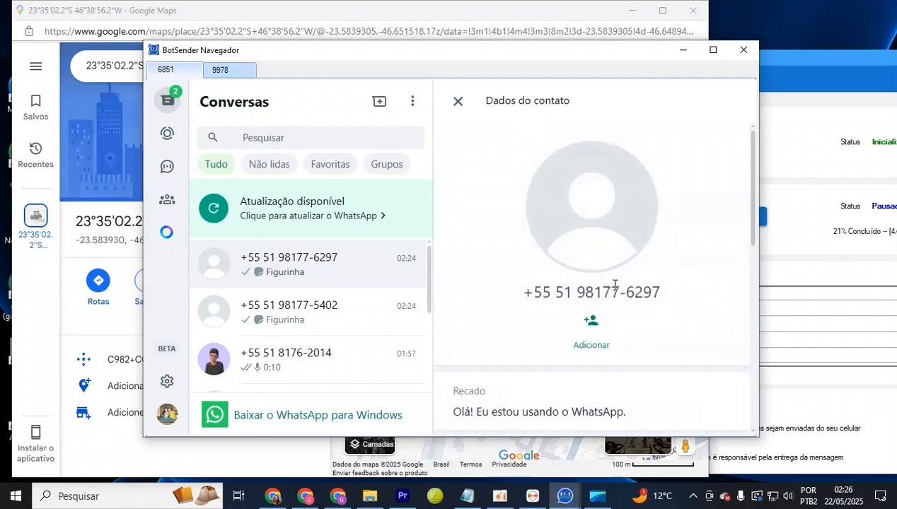
pyautogui.click(457, 101)
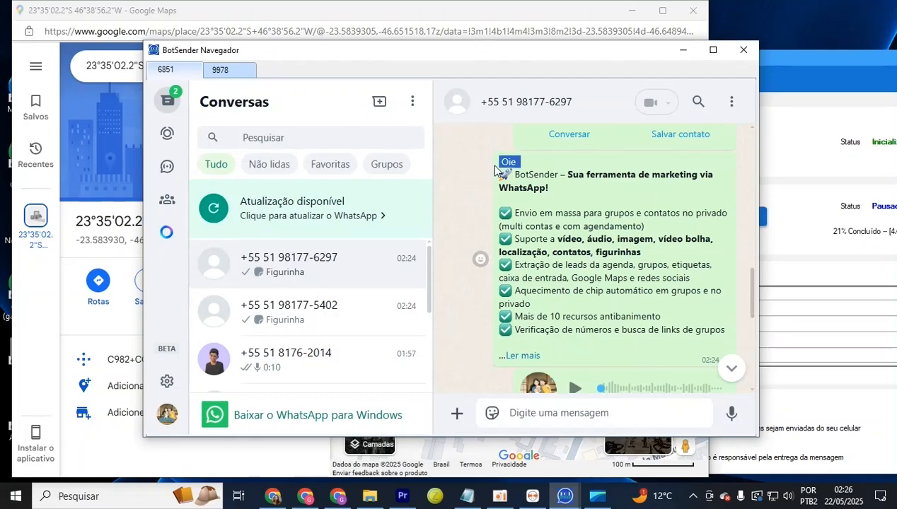
pyautogui.click(321, 313)
pyautogui.scroll(5, 495, 248)
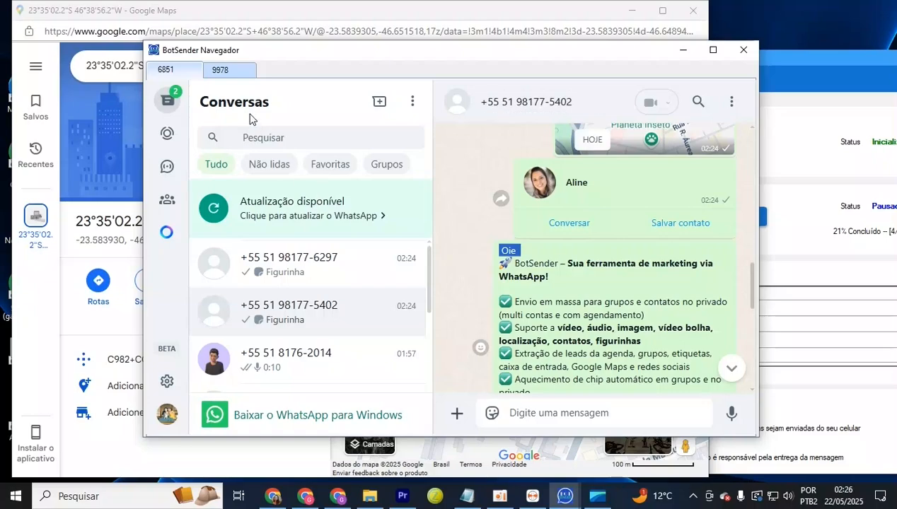
pyautogui.click(237, 72)
pyautogui.click(324, 338)
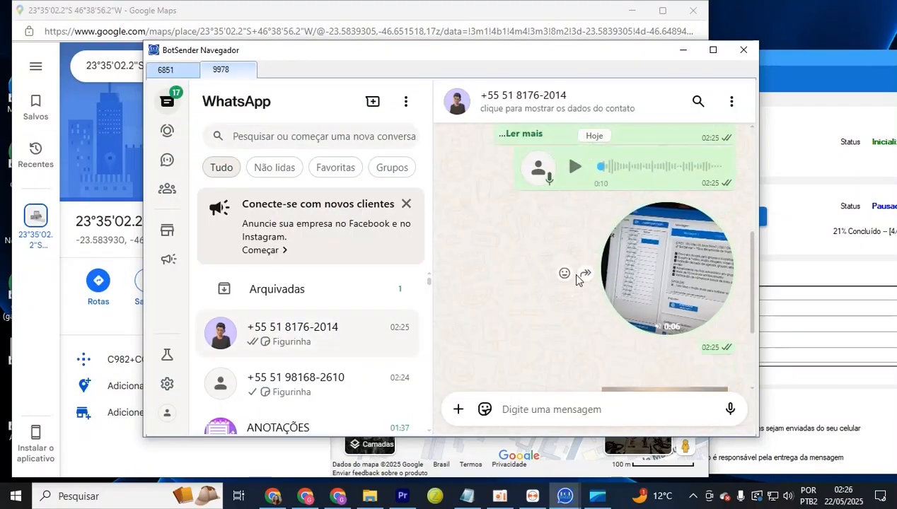
pyautogui.scroll(5, 570, 271)
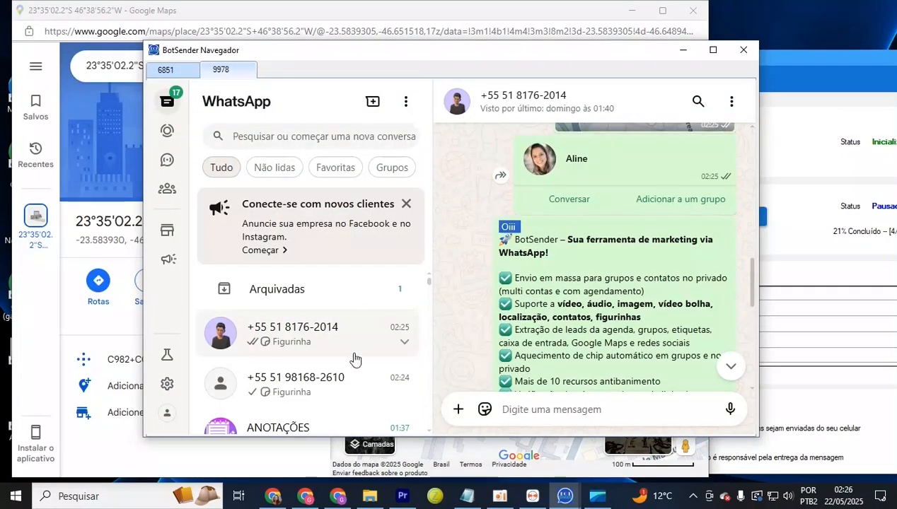
pyautogui.click(362, 380)
pyautogui.scroll(10, 545, 275)
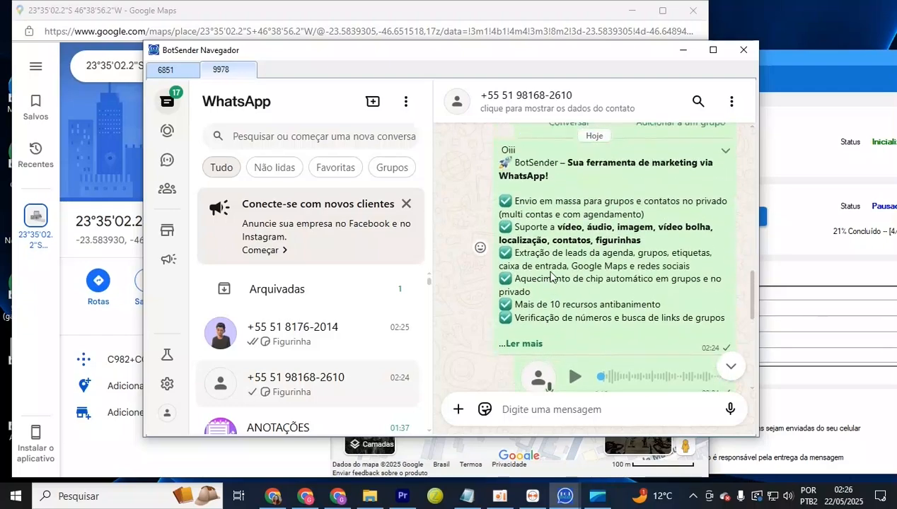
pyautogui.moveTo(520, 196); pyautogui.dragTo(488, 190)
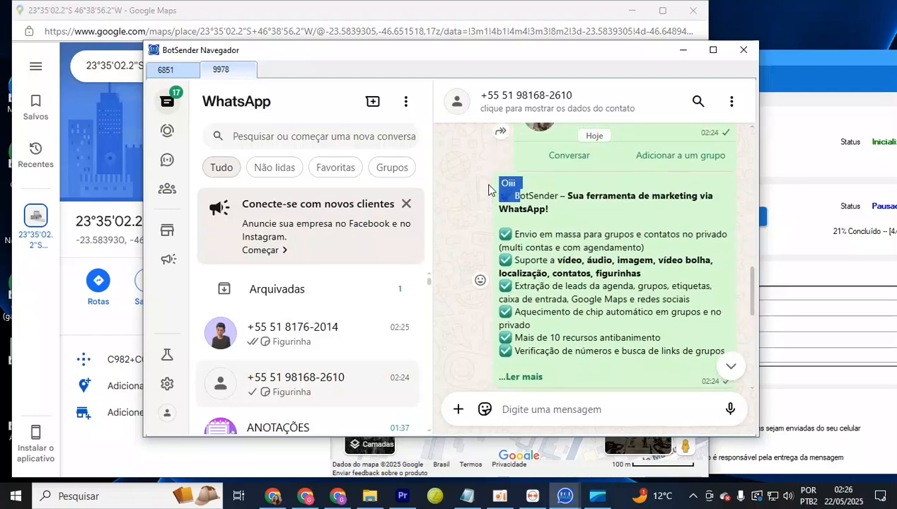
pyautogui.click(164, 71)
pyautogui.scroll(-3, 554, 252)
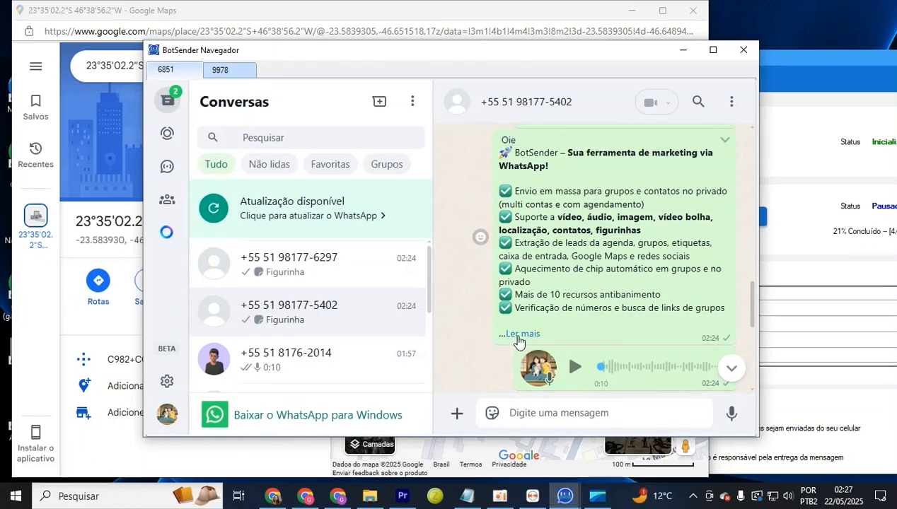
# Expand two recipients' full messages to confirm different random codes, 27089 and 24566
pyautogui.click(519, 342)
pyautogui.scroll(-1, 510, 272)
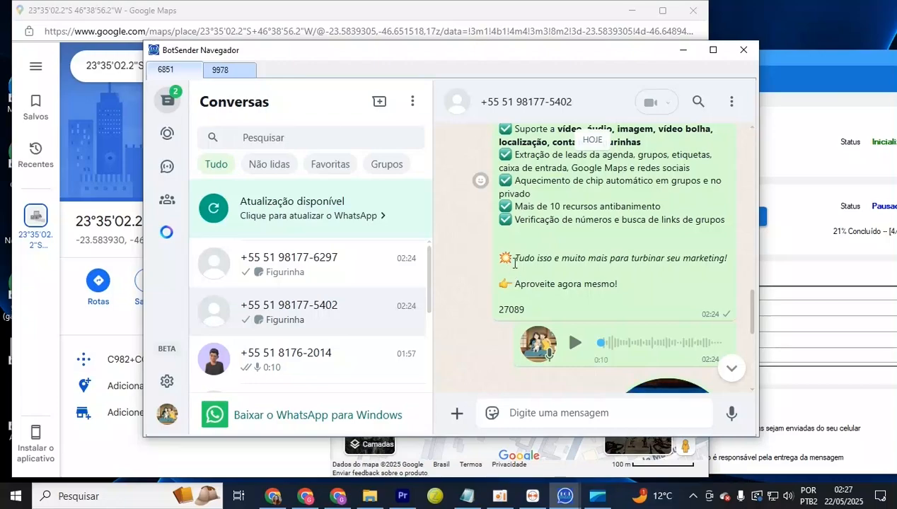
pyautogui.moveTo(621, 286); pyautogui.dragTo(481, 300)
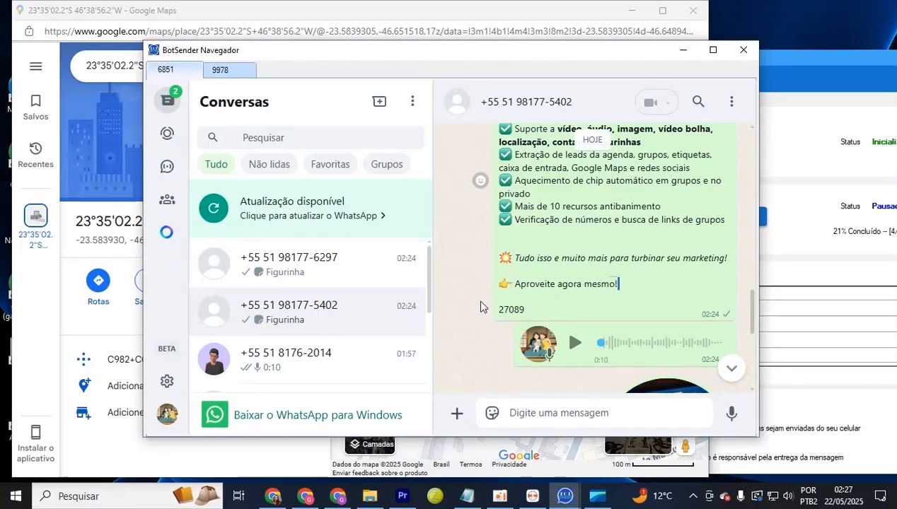
pyautogui.doubleClick(523, 311)
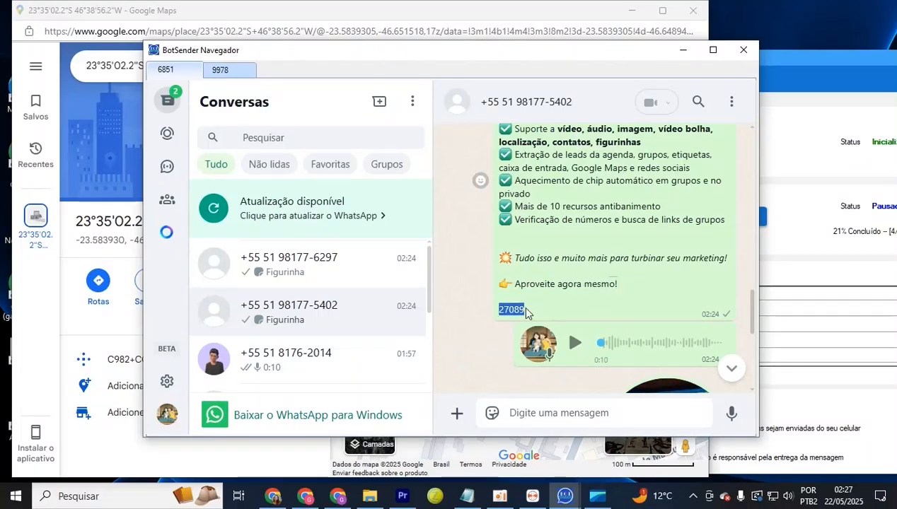
pyautogui.click(356, 278)
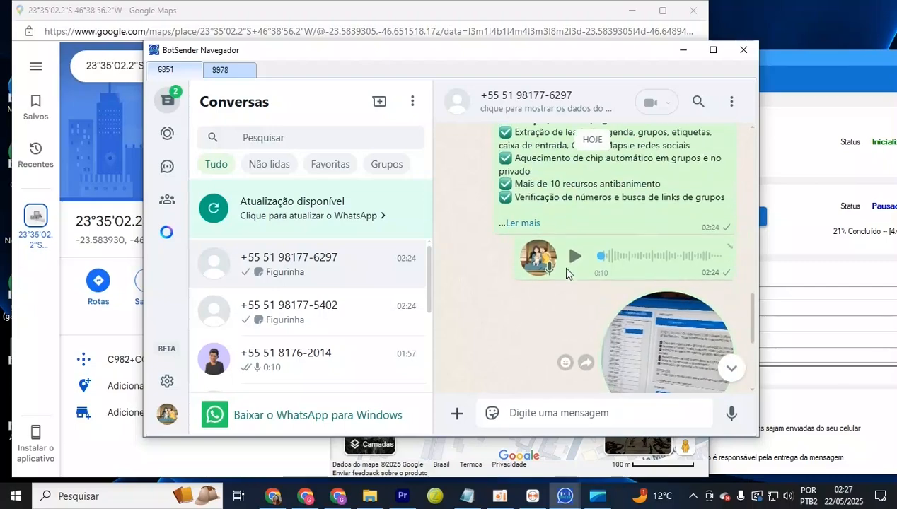
pyautogui.click(527, 225)
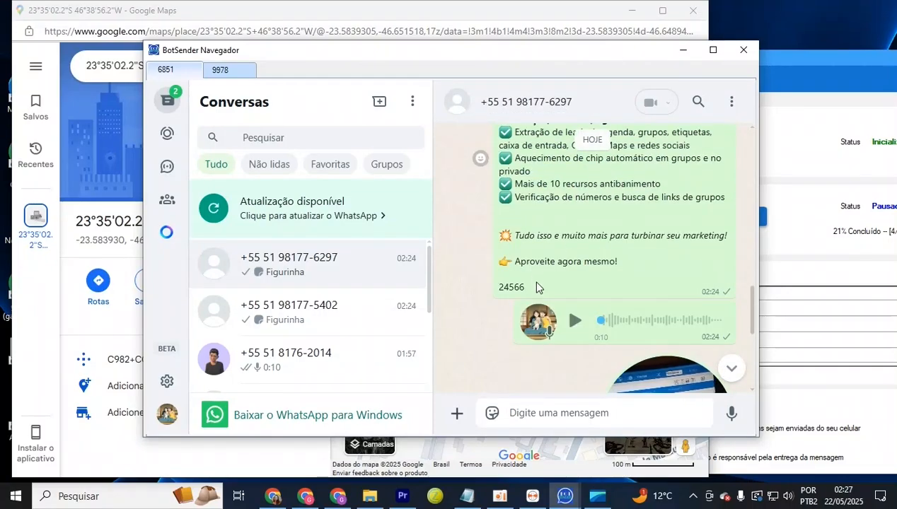
pyautogui.doubleClick(515, 287)
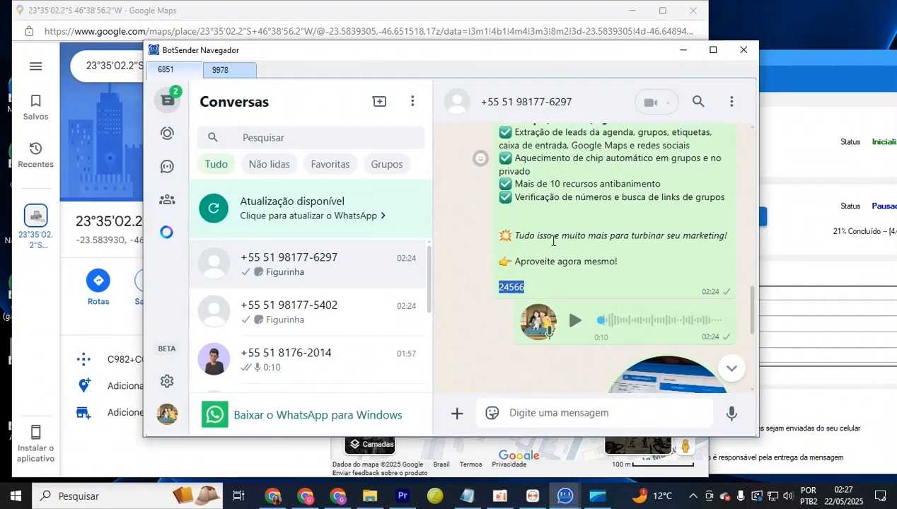
# Play the round video note in the chat, then close the chat
pyautogui.scroll(1, 536, 348)
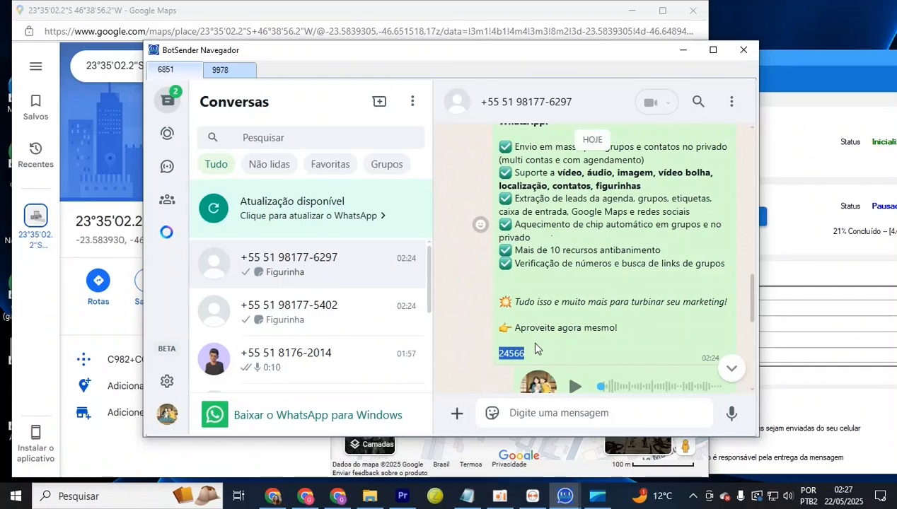
pyautogui.scroll(1, 538, 333)
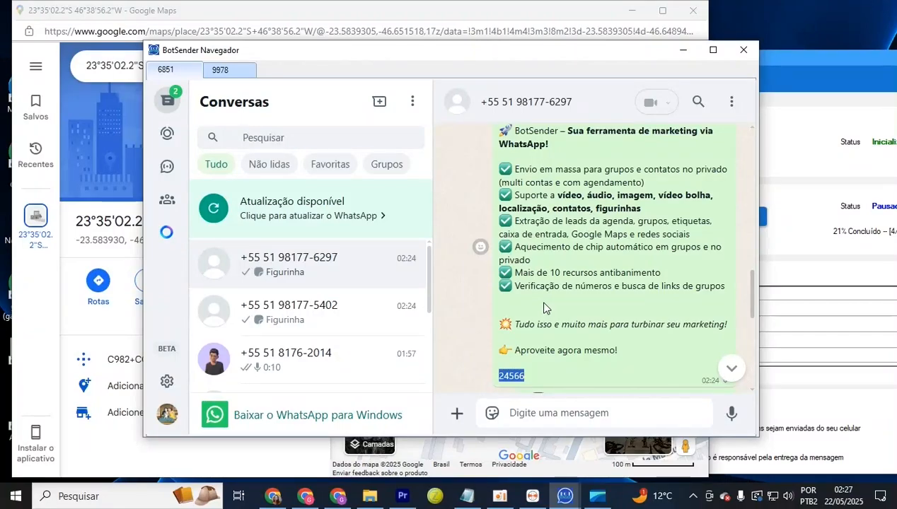
pyautogui.scroll(-3, 544, 309)
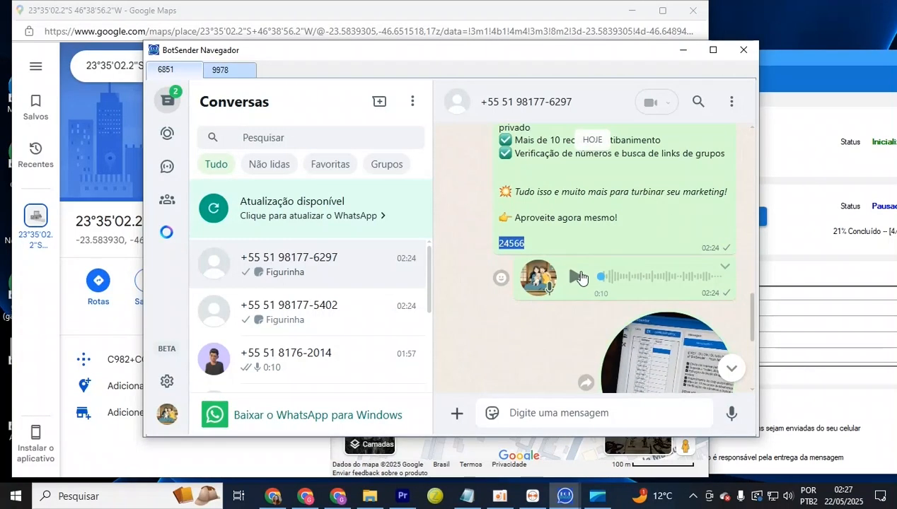
pyautogui.scroll(-2, 611, 307)
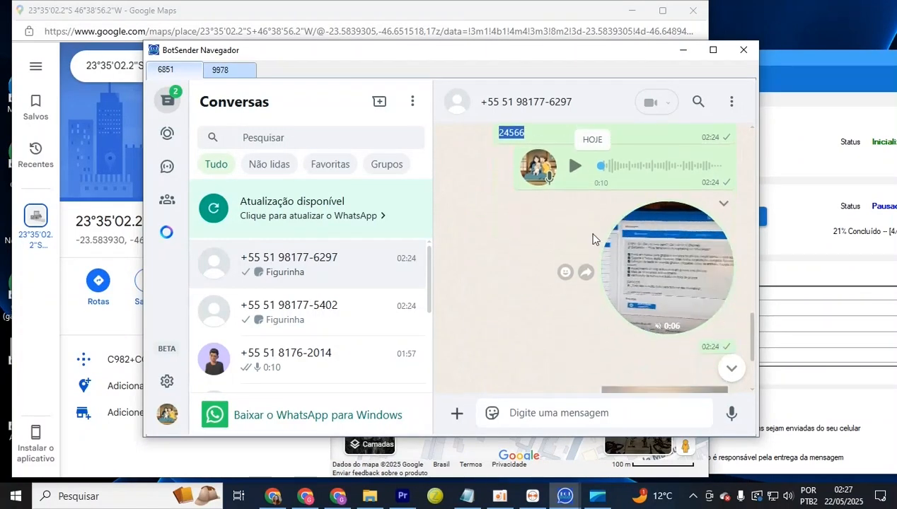
pyautogui.click(676, 276)
pyautogui.press('Escape')
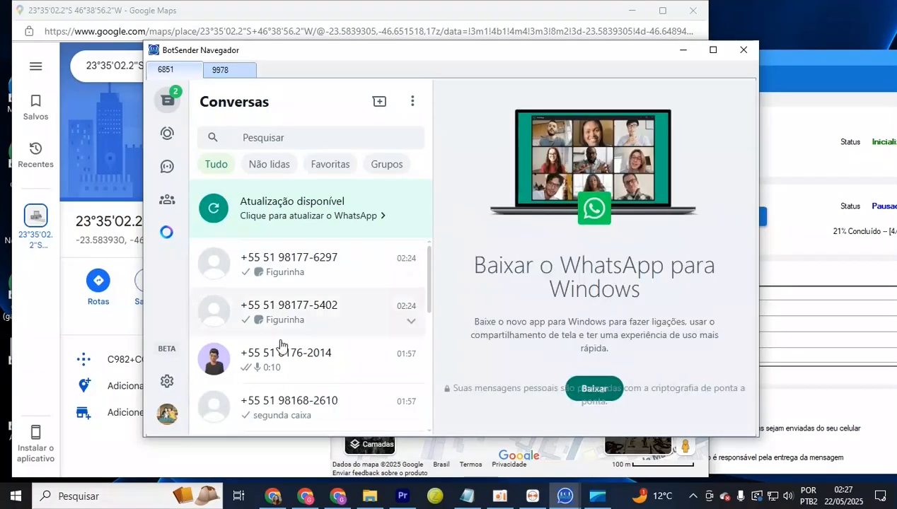
# Add the second recipient's 02:24 sunset photo to favourites
pyautogui.click(293, 327)
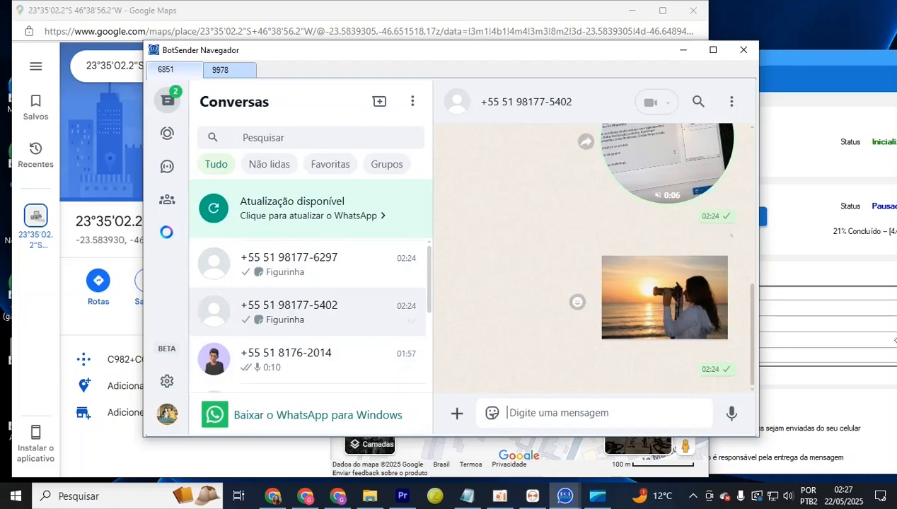
pyautogui.click(628, 299)
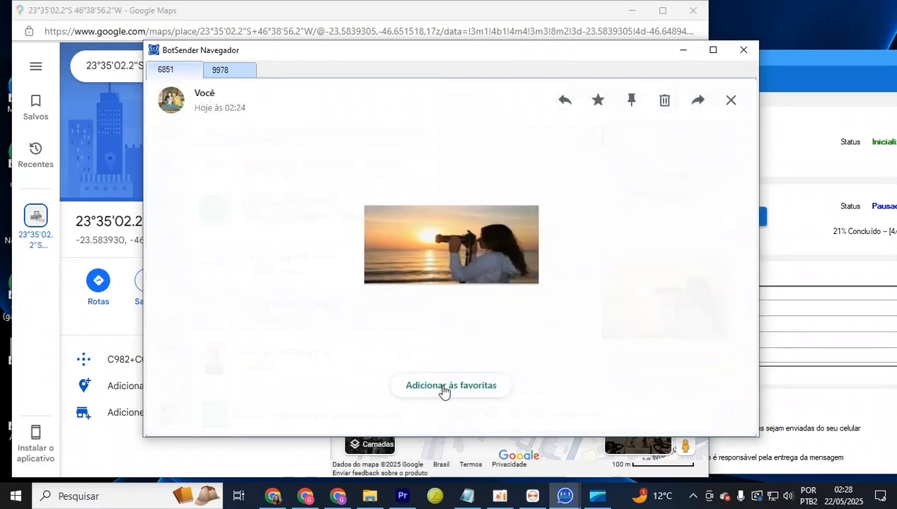
pyautogui.press('Escape')
pyautogui.click(636, 297)
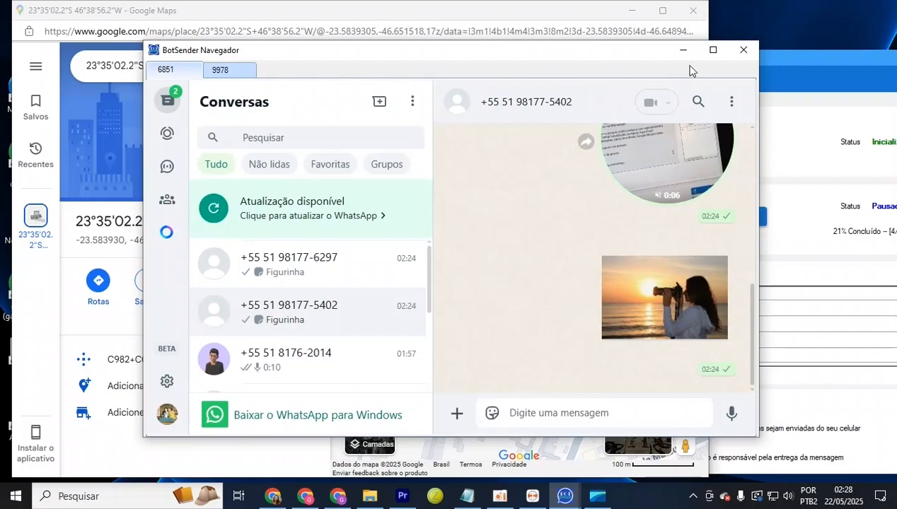
# Close the chat and map windows and stop the campaign to bring up its report
pyautogui.click(743, 50)
pyautogui.click(692, 13)
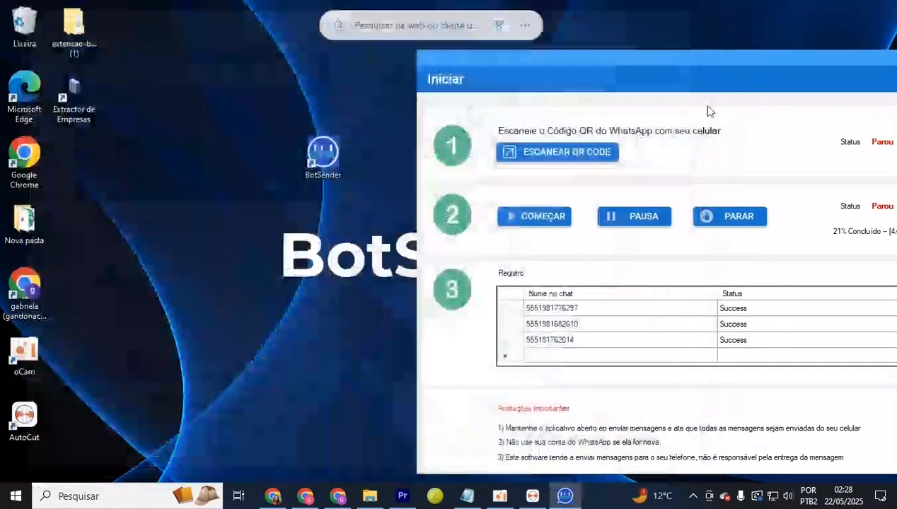
pyautogui.moveTo(848, 62); pyautogui.dragTo(618, 61)
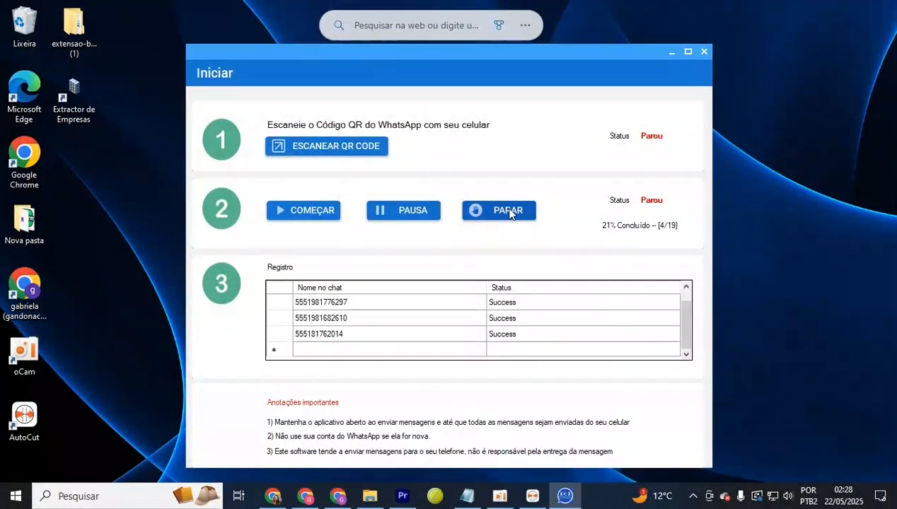
pyautogui.click(509, 211)
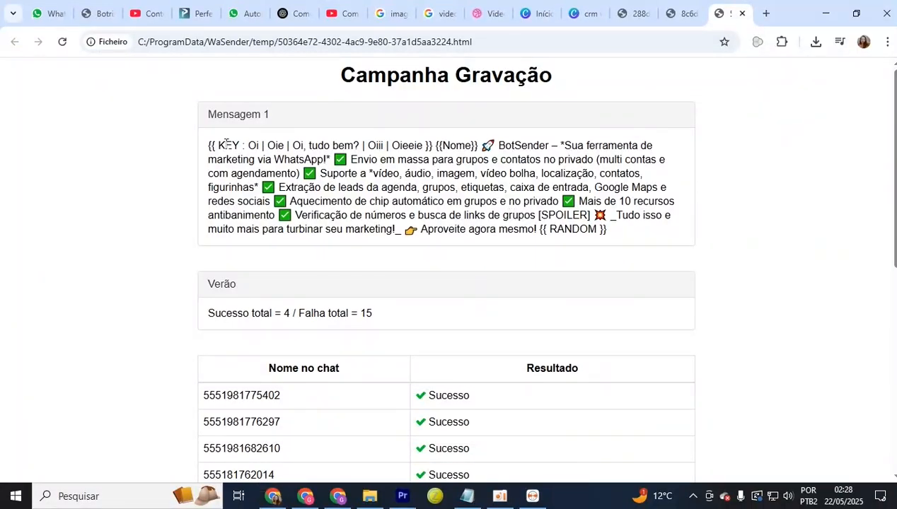
# Review the report's Sucesso and Fracassado results and the 4 success / 15 failure totals
pyautogui.moveTo(209, 146); pyautogui.dragTo(634, 245)
pyautogui.scroll(-2, 587, 244)
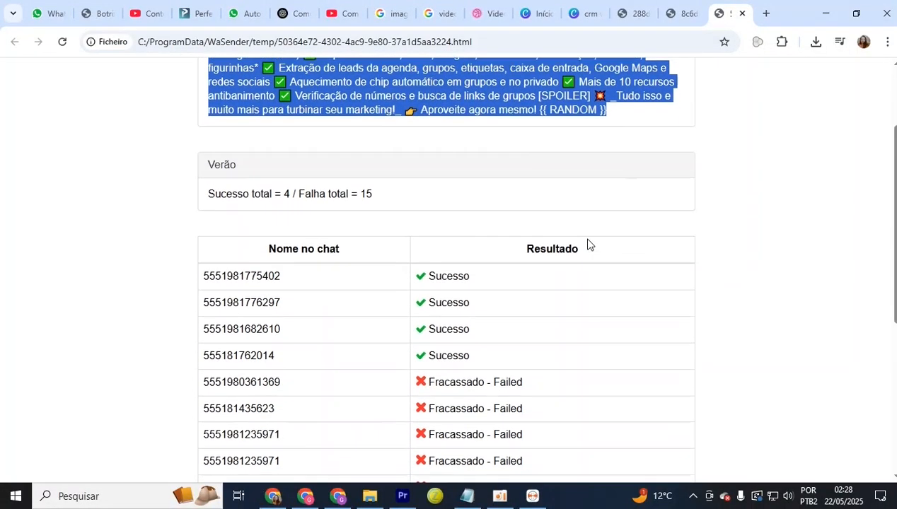
pyautogui.moveTo(226, 265); pyautogui.dragTo(394, 440)
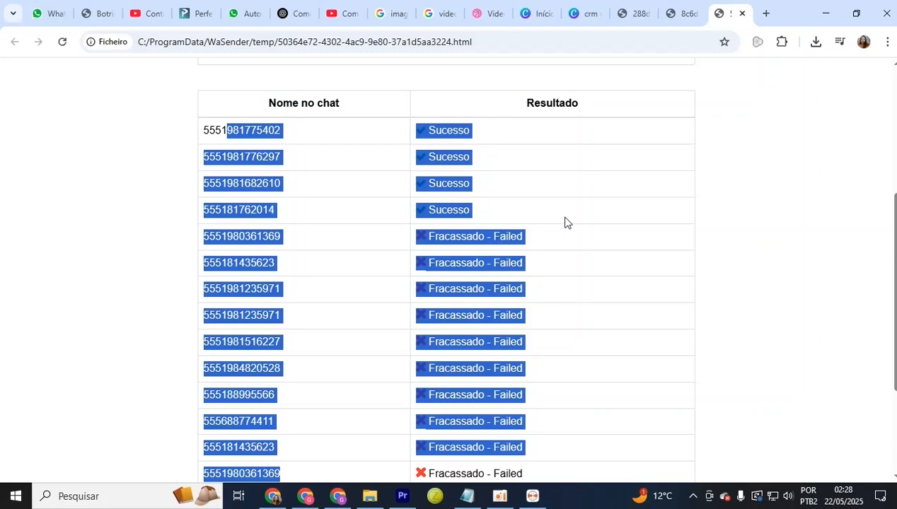
pyautogui.scroll(2, 563, 234)
pyautogui.click(471, 275)
pyautogui.moveTo(436, 264); pyautogui.dragTo(506, 274)
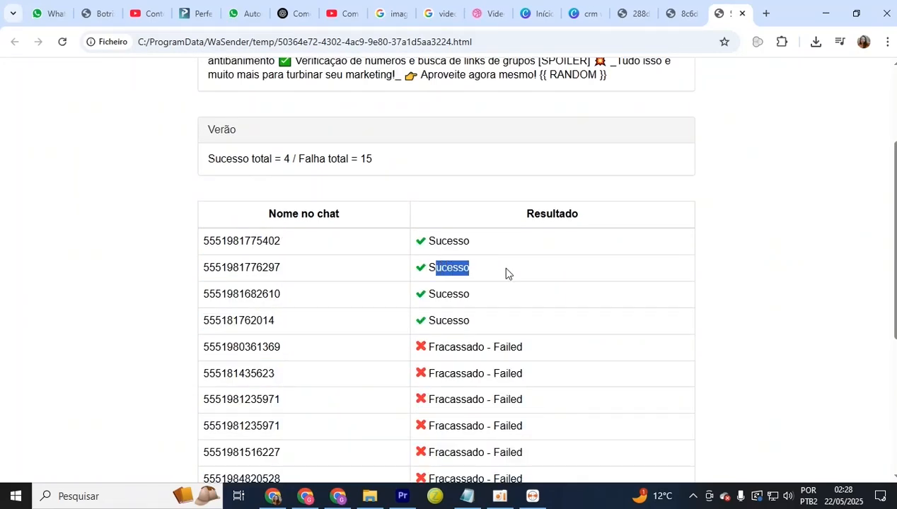
pyautogui.moveTo(438, 348); pyautogui.dragTo(525, 349)
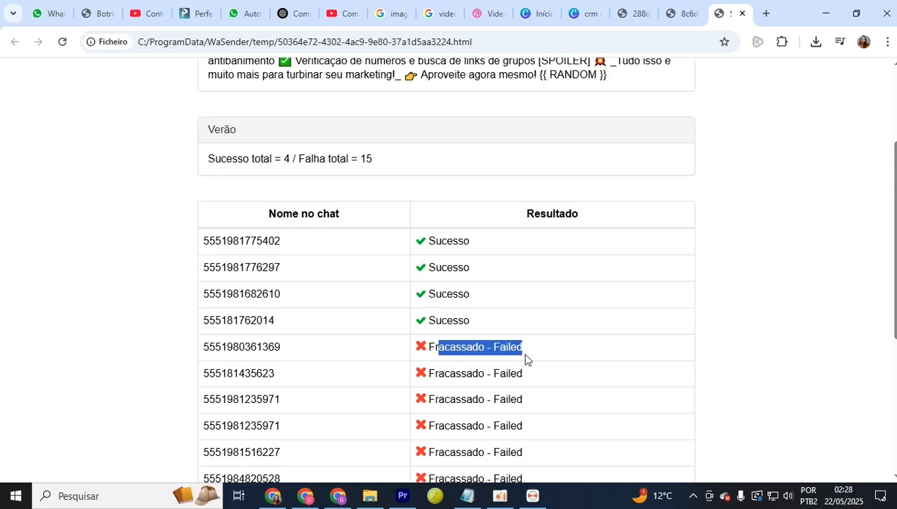
pyautogui.moveTo(232, 159); pyautogui.dragTo(384, 148)
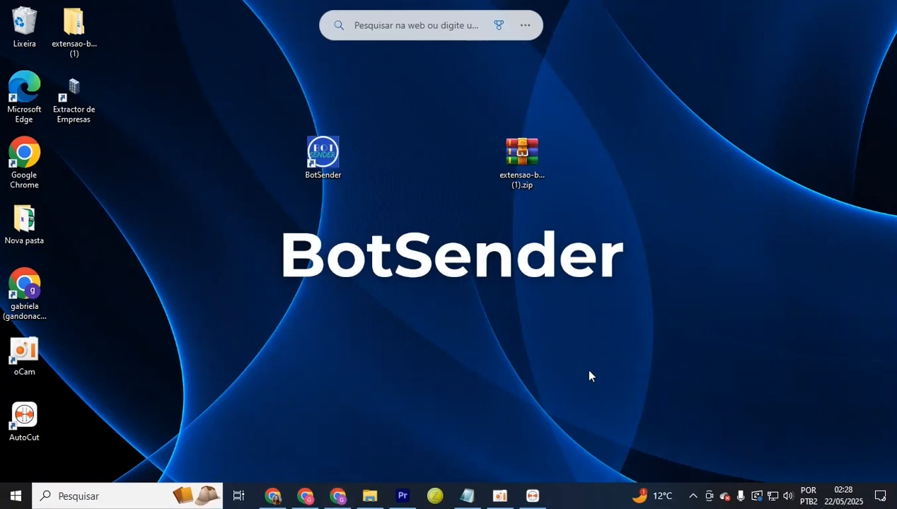
# Launch BotSender and load the contacts from numeros teste.xlsx
pyautogui.doubleClick(311, 167)
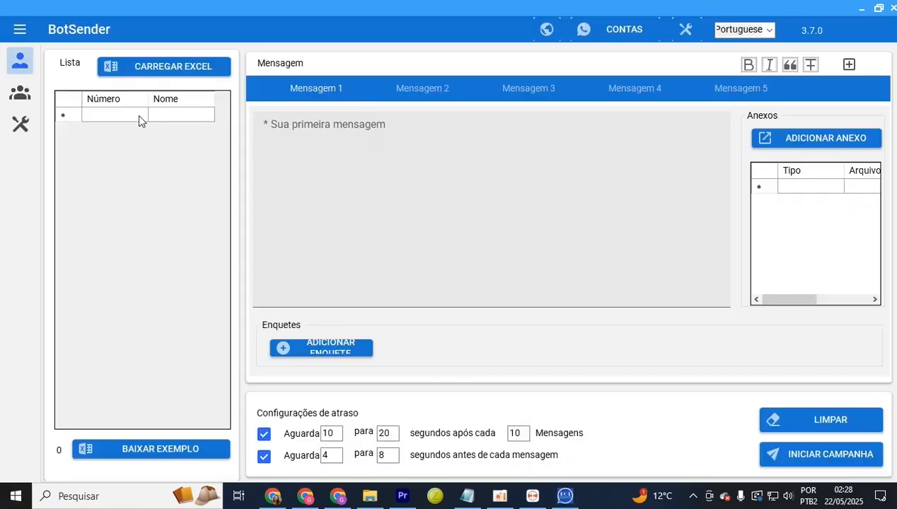
pyautogui.click(150, 68)
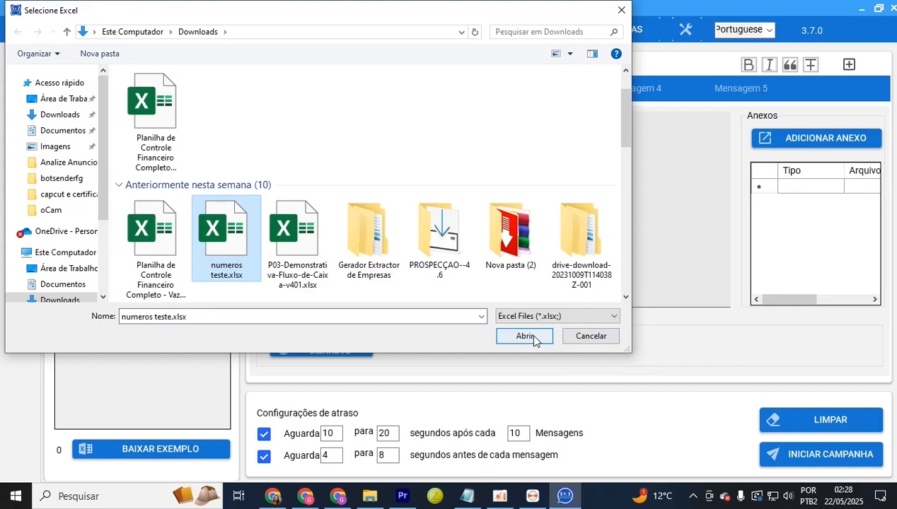
pyautogui.click(534, 339)
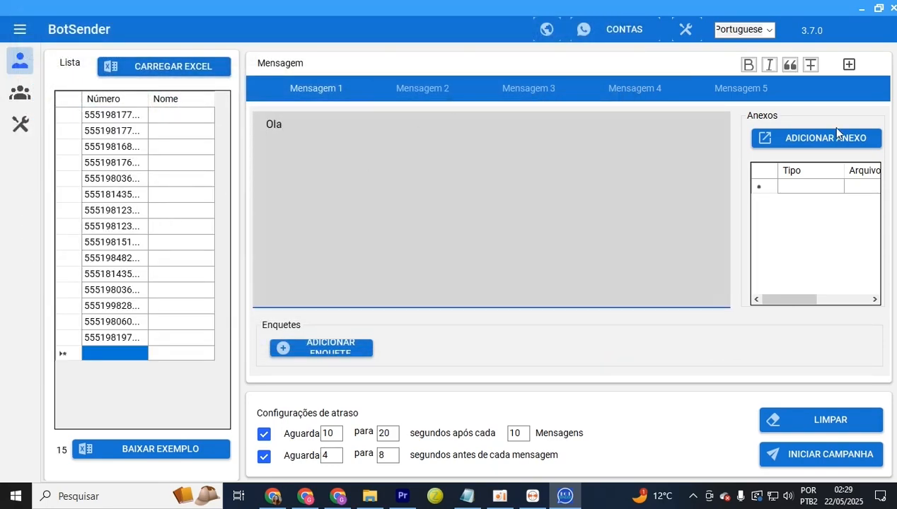
# Insert the Nome variable into Mensagem 1 and add the word 'depois' after it
pyautogui.click(848, 65)
pyautogui.click(776, 117)
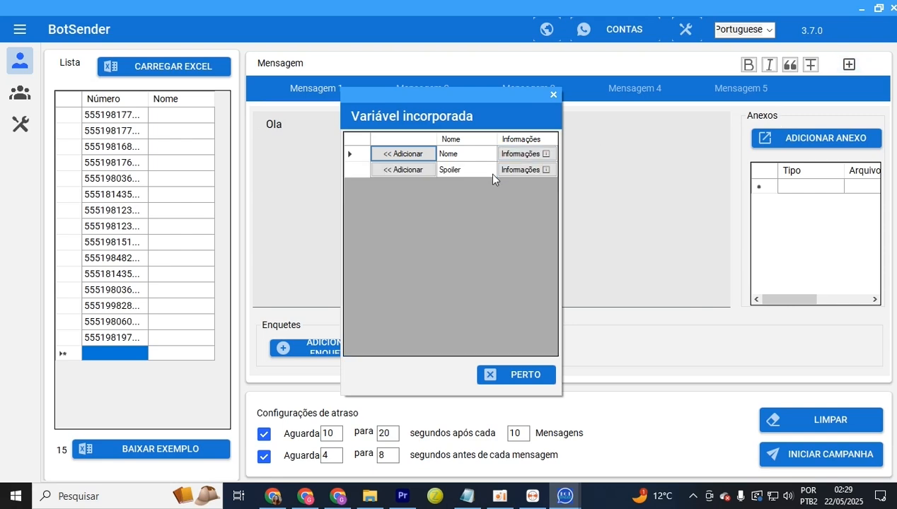
pyautogui.click(418, 155)
pyautogui.click(335, 140)
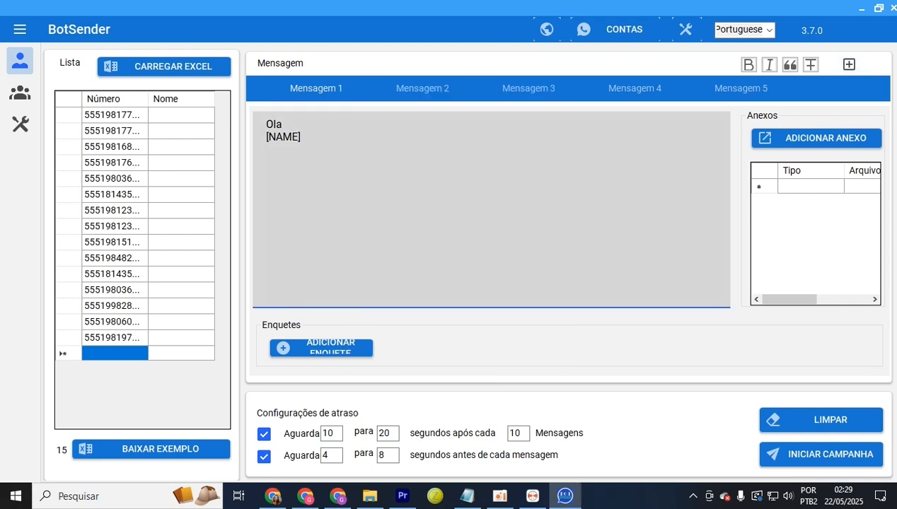
pyautogui.write('depois')
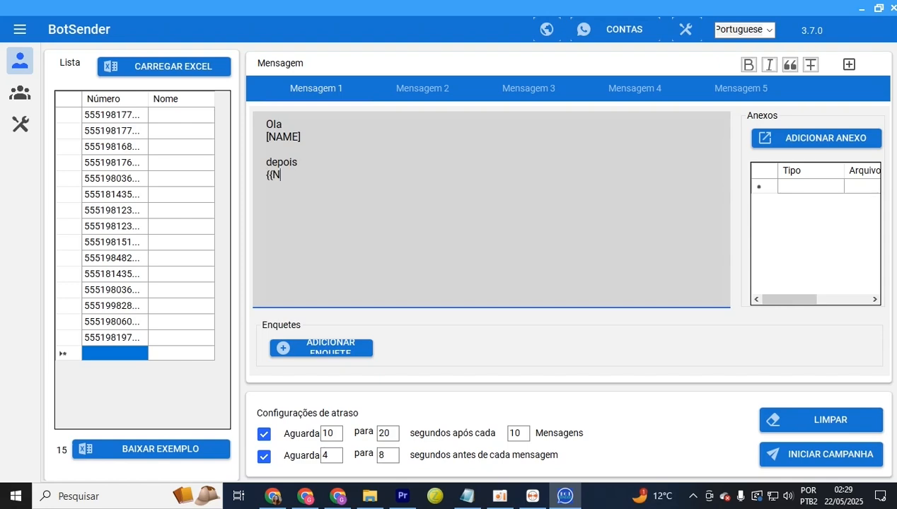
# Enter a contact name in the third contact's Nome cell
pyautogui.click(182, 130)
pyautogui.click(181, 115)
pyautogui.click(179, 147)
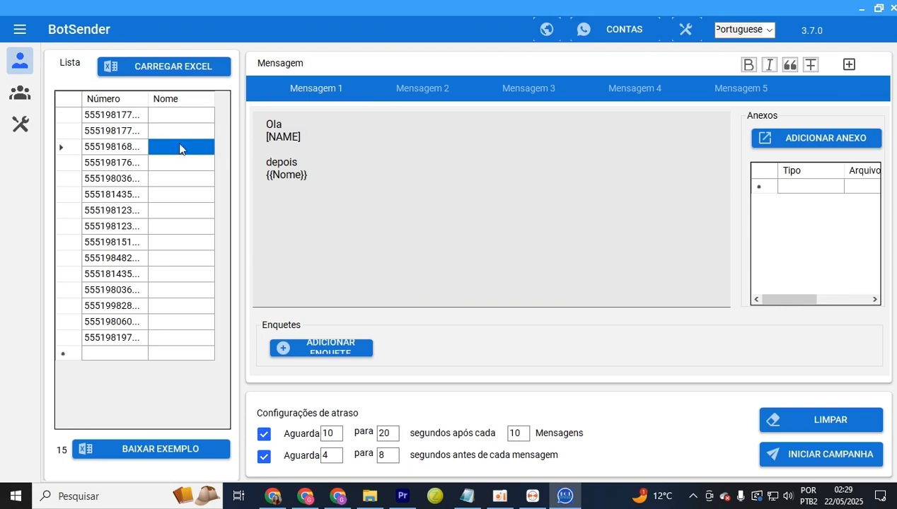
pyautogui.click(181, 120)
pyautogui.click(181, 150)
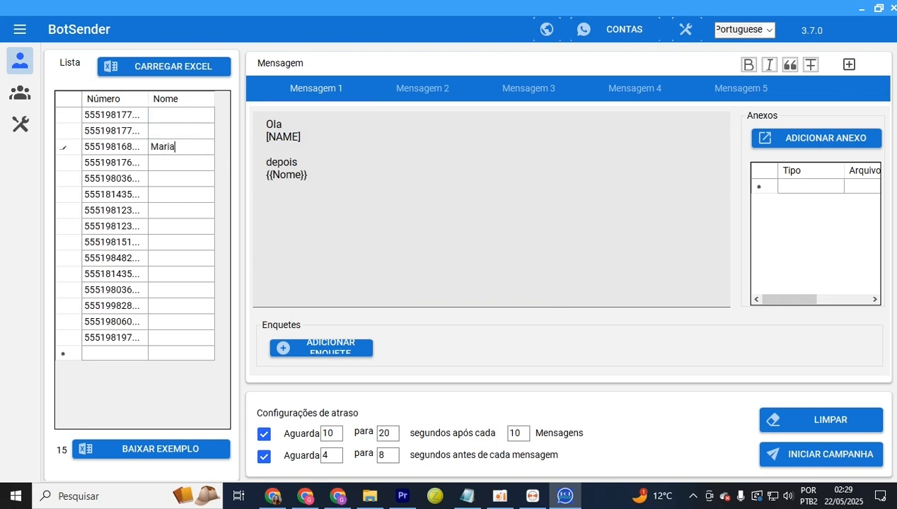
pyautogui.click(471, 249)
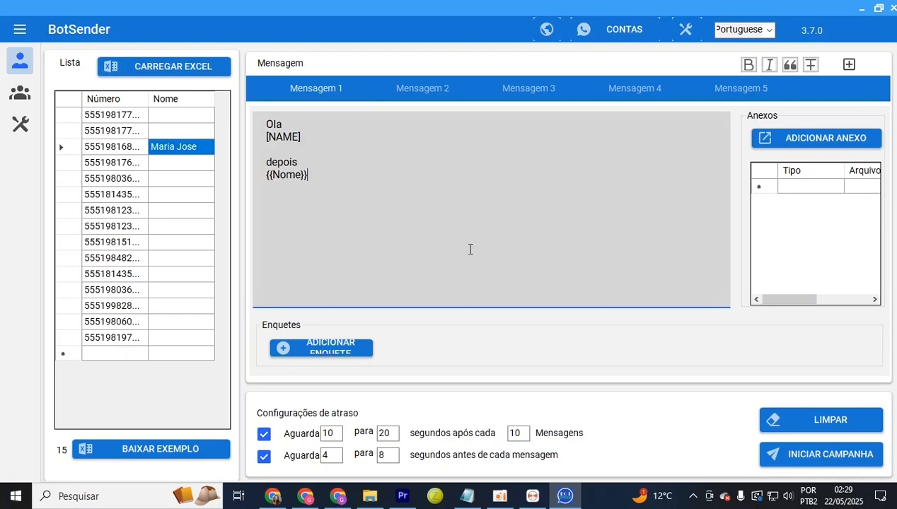
# Select the second sending account in the campaign launch settings
pyautogui.click(800, 458)
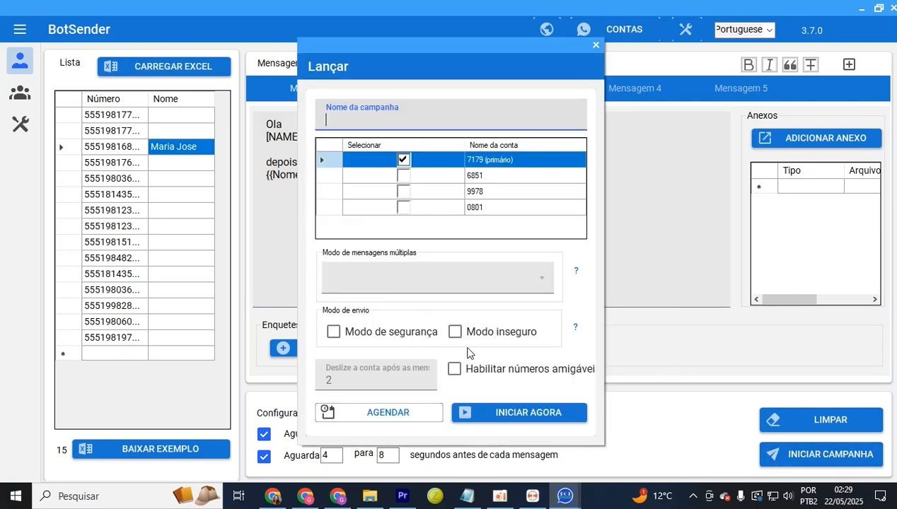
pyautogui.click(403, 175)
pyautogui.click(403, 176)
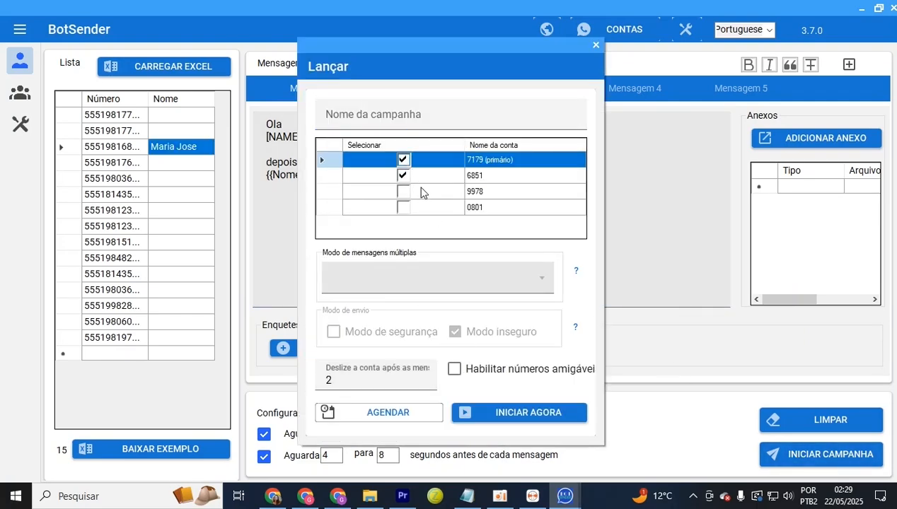
# Start the campaign immediately from the second account only, arranging the progress and chats windows side by side
pyautogui.click(404, 160)
pyautogui.click(496, 412)
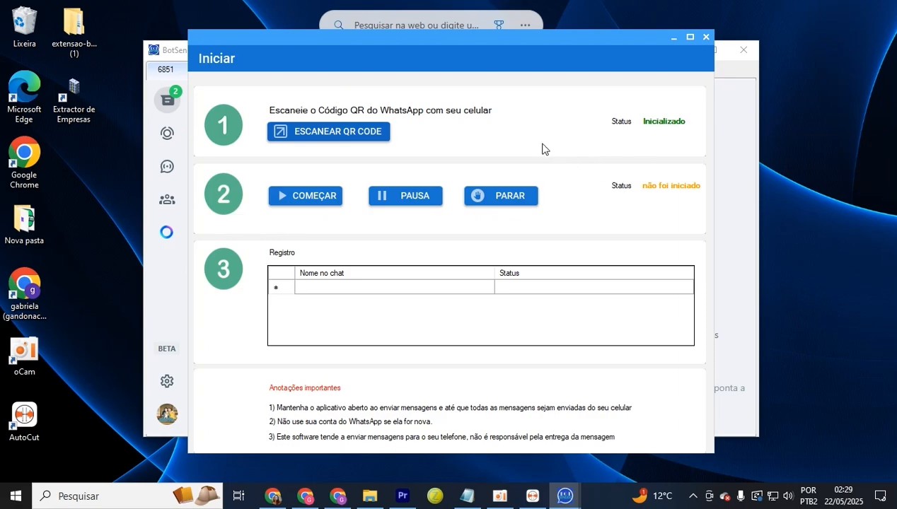
pyautogui.moveTo(360, 40); pyautogui.dragTo(723, 50)
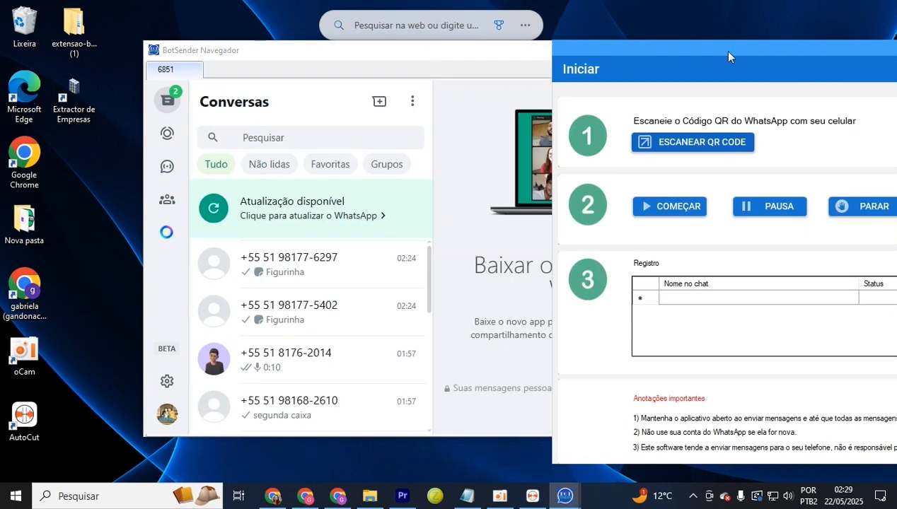
pyautogui.moveTo(484, 45); pyautogui.dragTo(367, 65)
# Start sending the messages and bring the WhatsApp chats window forward
pyautogui.click(669, 207)
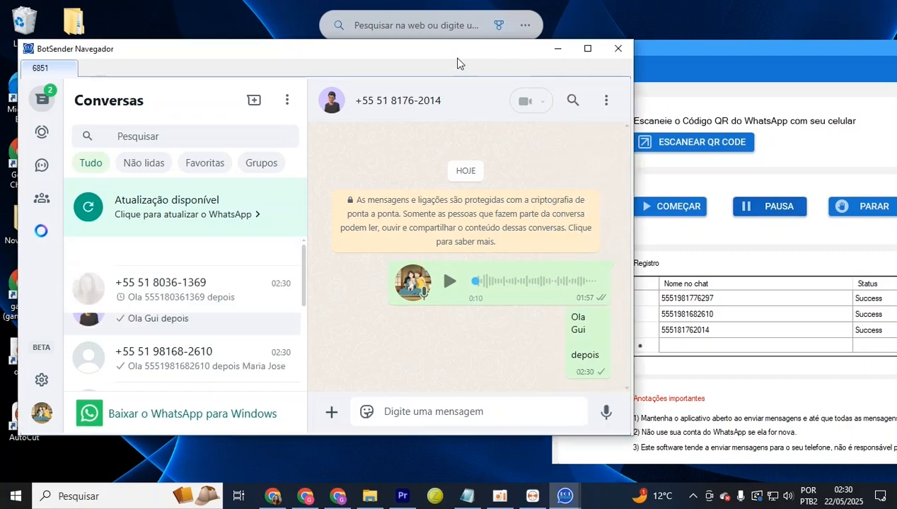
pyautogui.moveTo(673, 57); pyautogui.dragTo(363, 54)
pyautogui.click(182, 57)
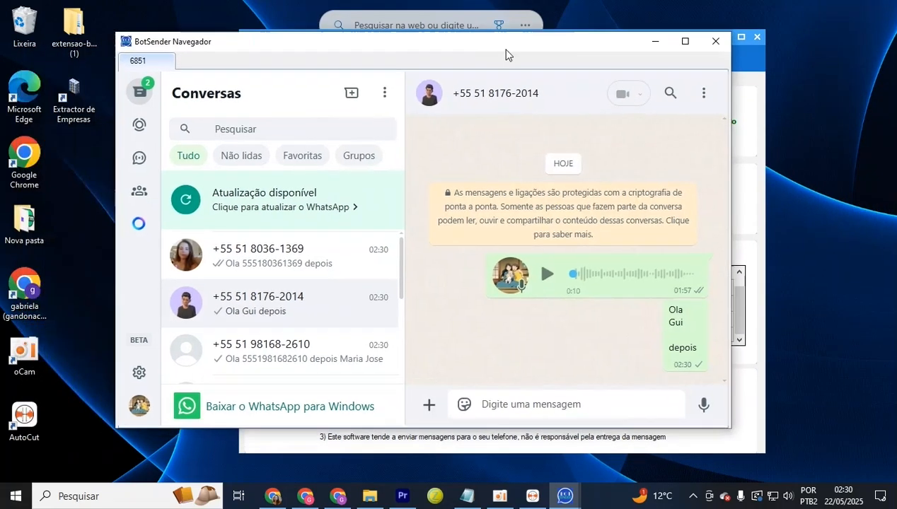
pyautogui.scroll(-2, 427, 290)
pyautogui.scroll(-3, 421, 304)
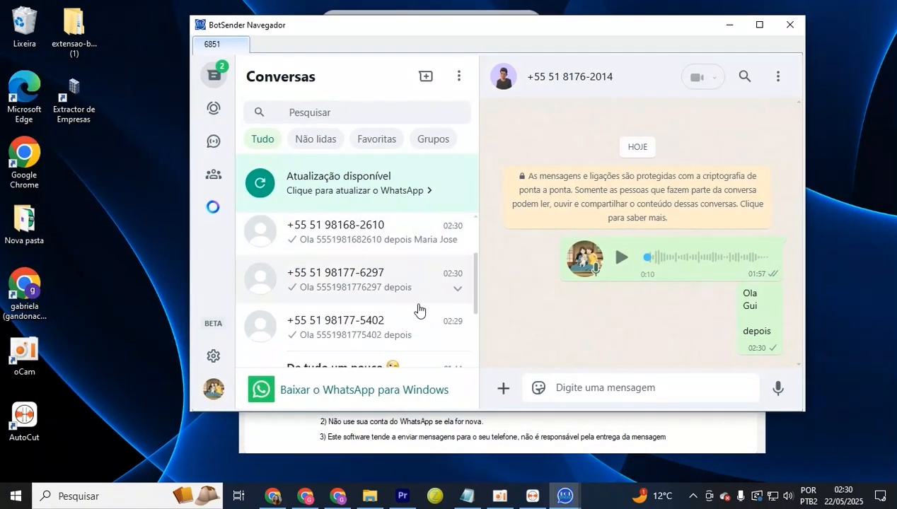
# Check the greeting and number in a recipient's sent message and view its contact info
pyautogui.click(387, 332)
pyautogui.moveTo(698, 297); pyautogui.dragTo(750, 312)
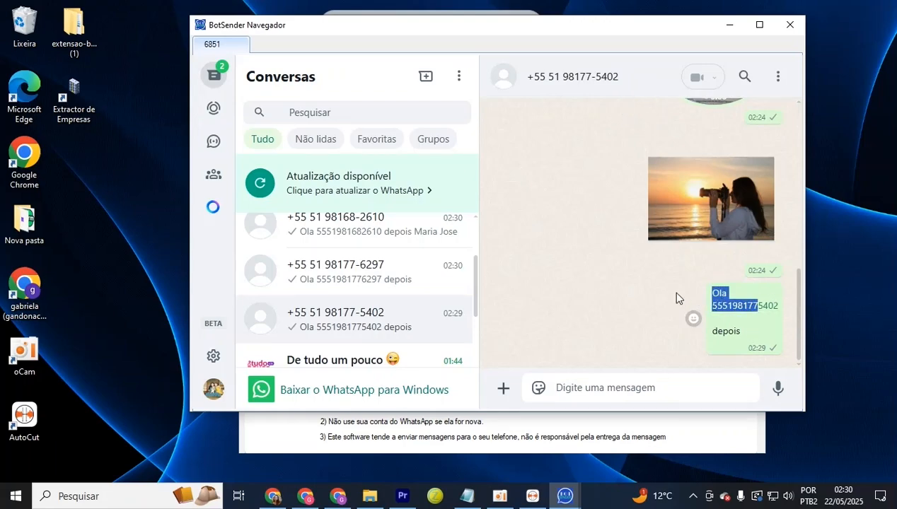
pyautogui.click(658, 283)
pyautogui.click(570, 86)
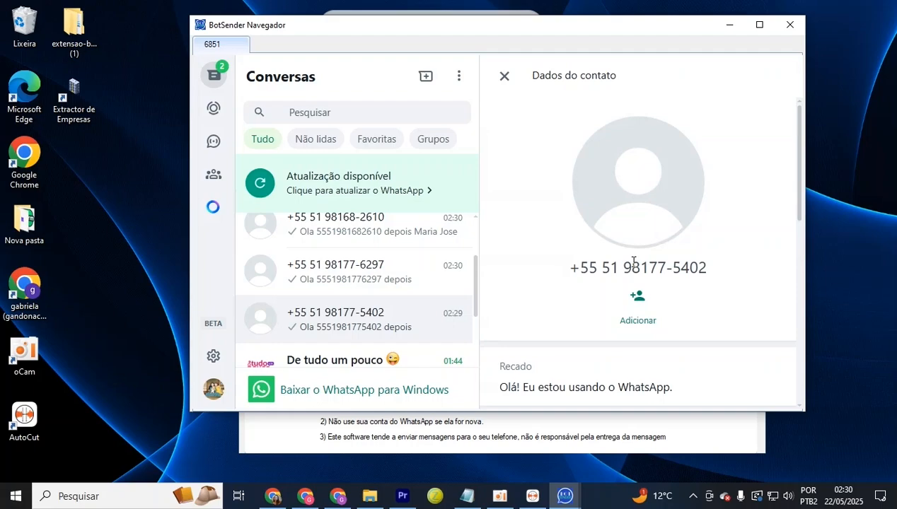
pyautogui.click(505, 78)
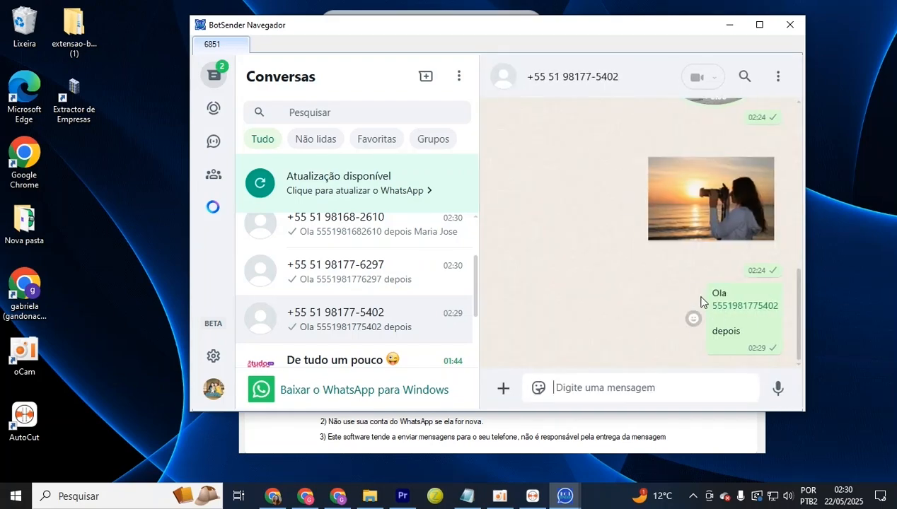
pyautogui.moveTo(716, 309); pyautogui.dragTo(756, 309)
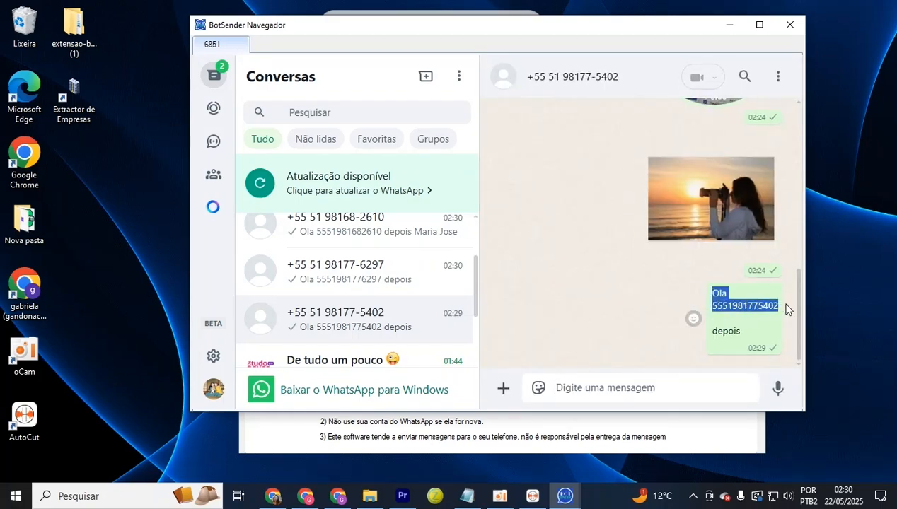
pyautogui.click(731, 343)
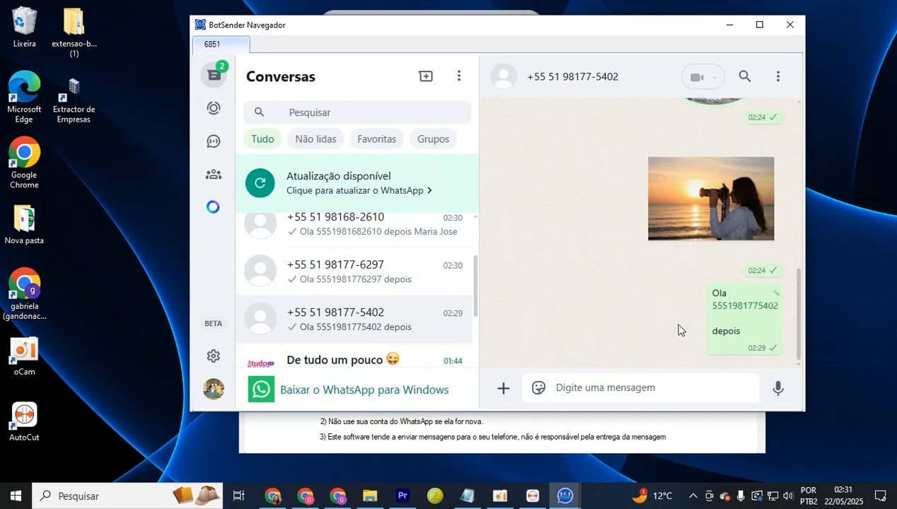
pyautogui.moveTo(727, 326)
pyautogui.mouseDown()
pyautogui.moveTo(735, 313)
pyautogui.moveTo(720, 292)
pyautogui.moveTo(753, 320)
pyautogui.moveTo(741, 334)
pyautogui.mouseUp()
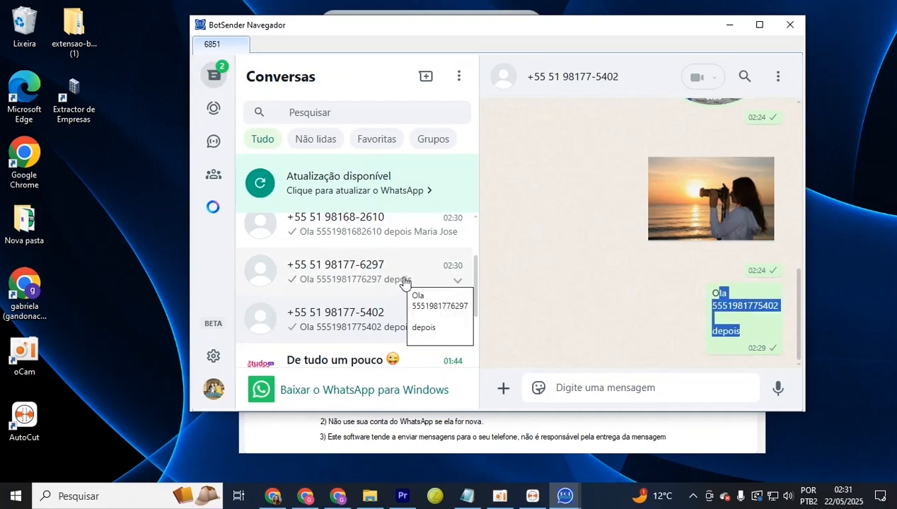
# Check the sent message in another chat and the contact name in the named contact's chat
pyautogui.click(382, 273)
pyautogui.moveTo(711, 292); pyautogui.dragTo(744, 335)
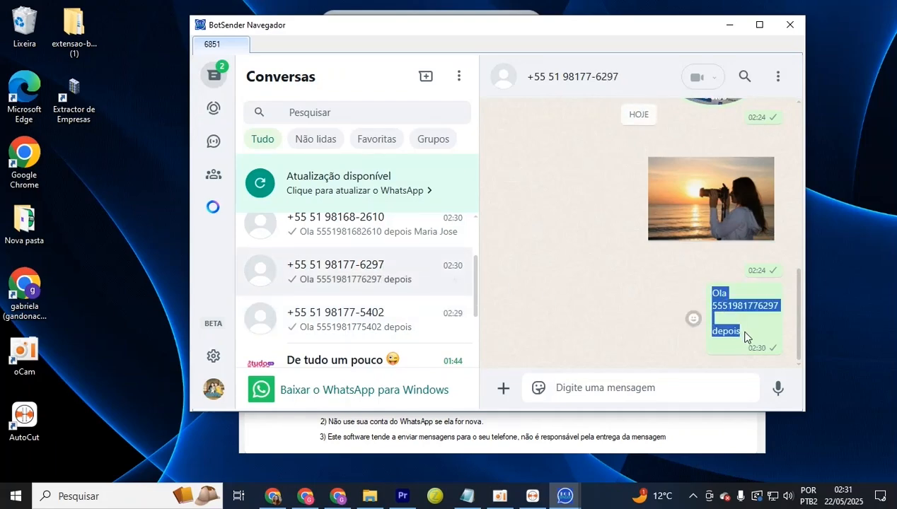
pyautogui.scroll(1, 333, 304)
pyautogui.click(365, 247)
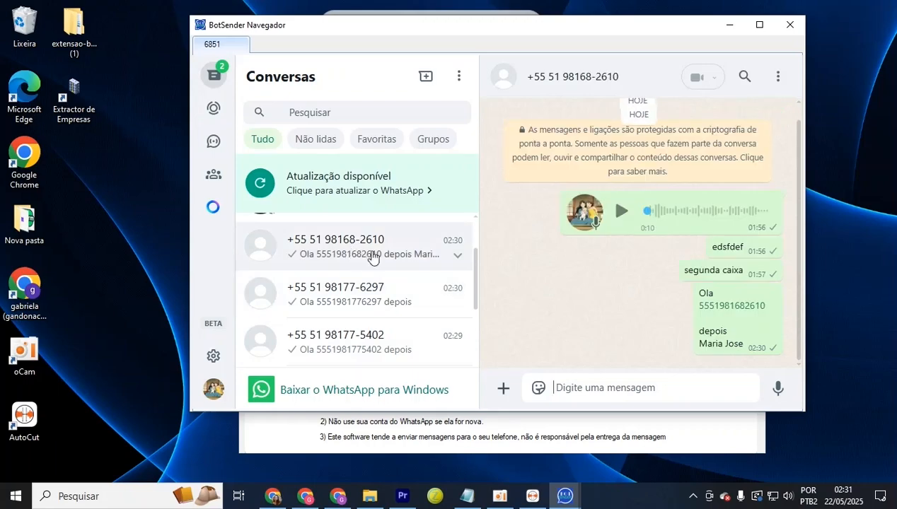
pyautogui.moveTo(701, 346); pyautogui.dragTo(742, 348)
pyautogui.click(724, 357)
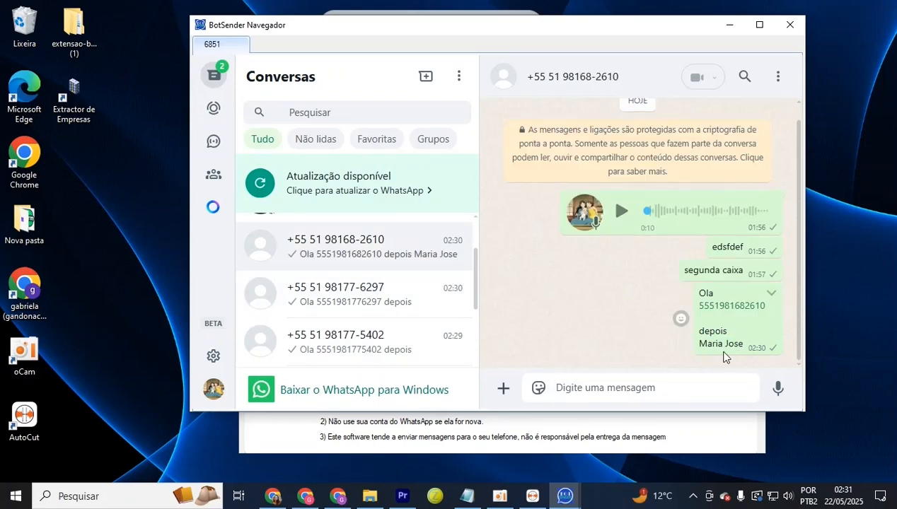
# Verify the personalized greeting and contact details in one more chat, then close the sending windows
pyautogui.scroll(2, 291, 294)
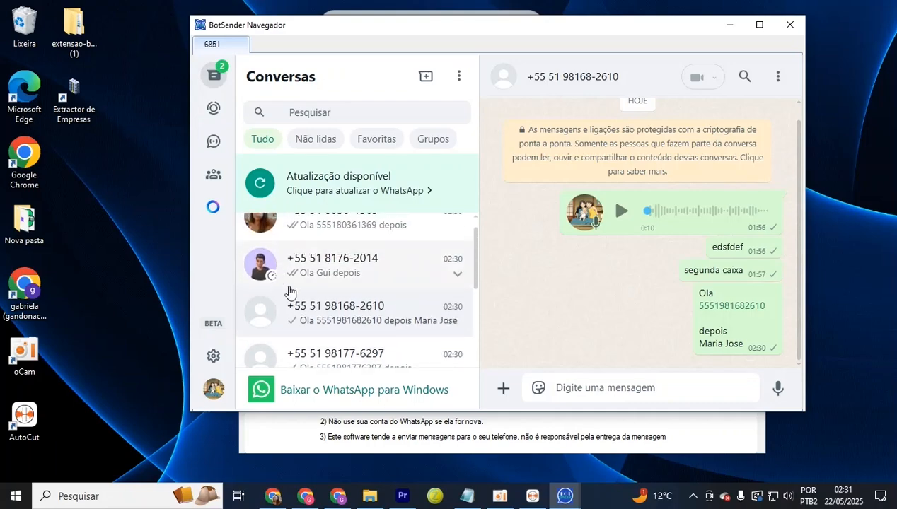
pyautogui.click(396, 274)
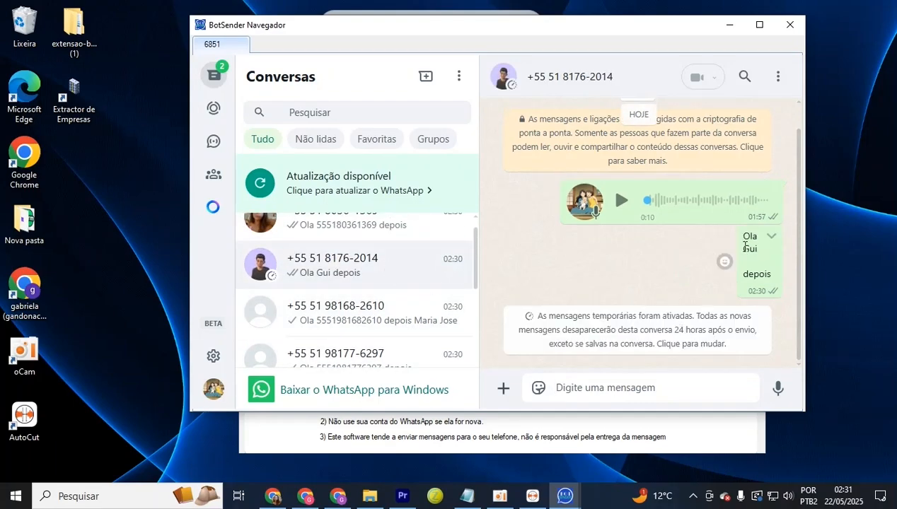
pyautogui.click(540, 81)
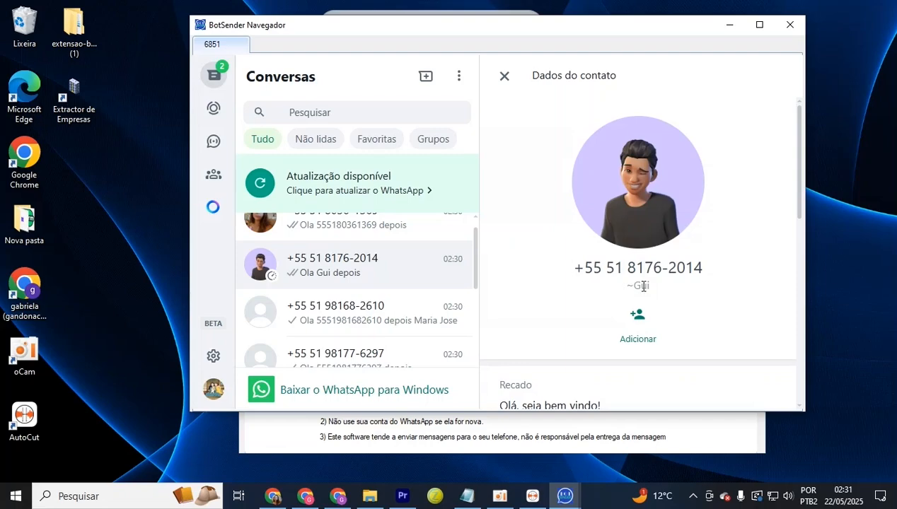
pyautogui.press('Escape')
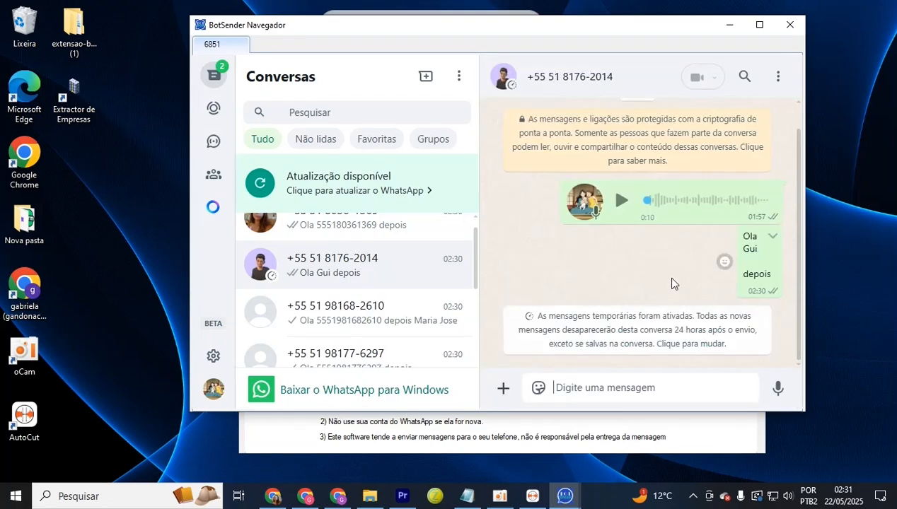
pyautogui.moveTo(742, 236); pyautogui.dragTo(751, 247)
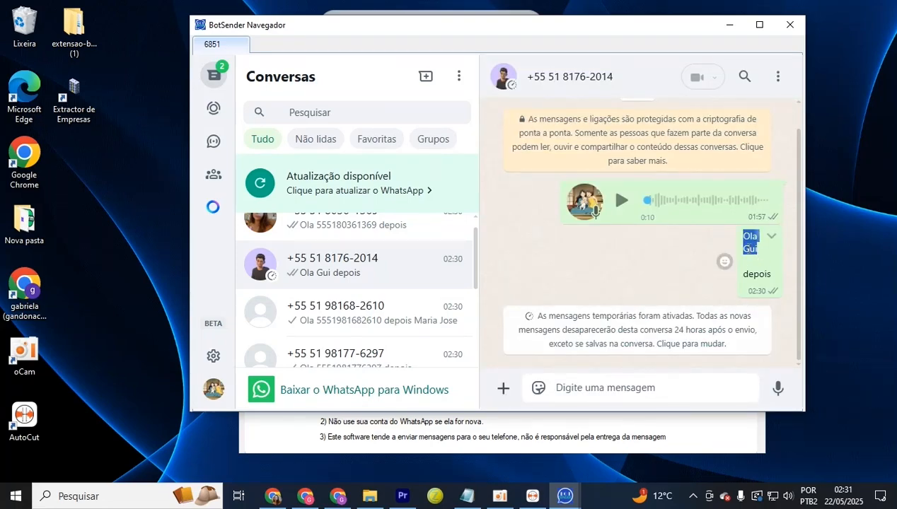
pyautogui.click(749, 248)
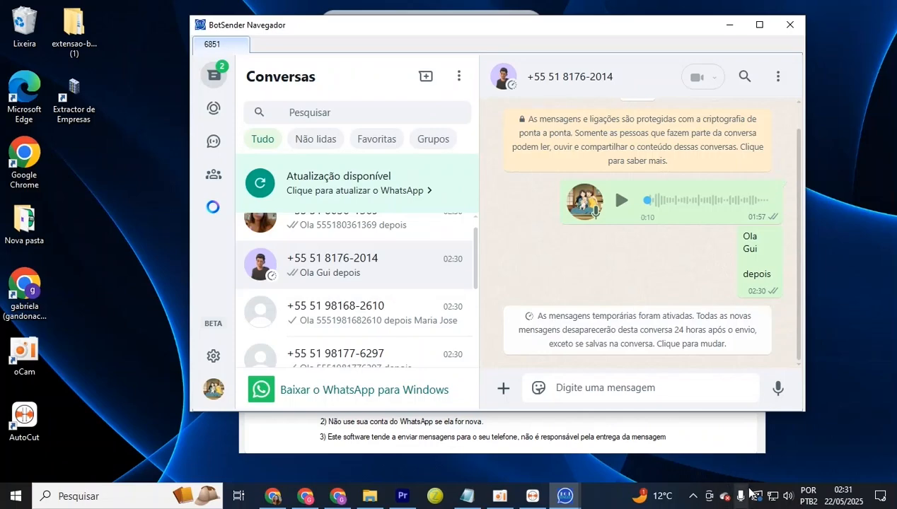
pyautogui.click(755, 445)
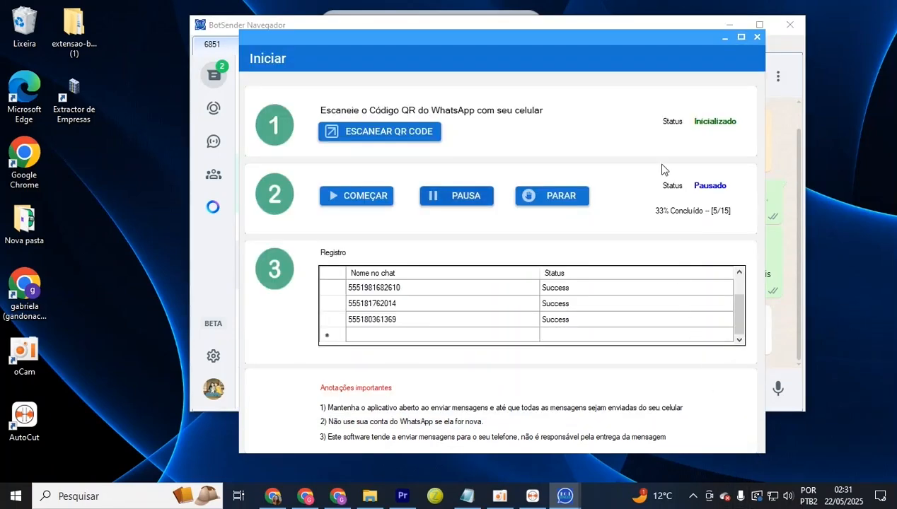
pyautogui.click(756, 38)
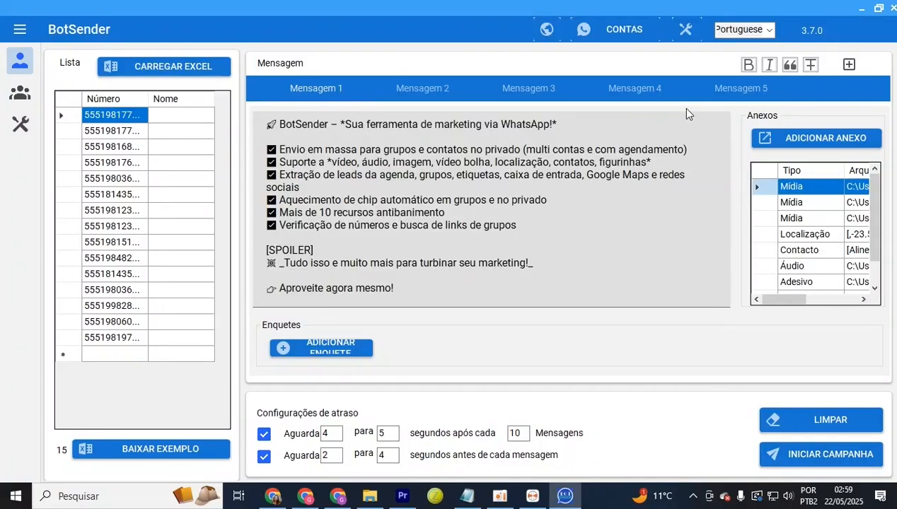
# Remove duplicate numbers from the list, then enable and save 'Filtre os números' under Envio de mensagem
pyautogui.rightClick(128, 210)
pyautogui.click(202, 250)
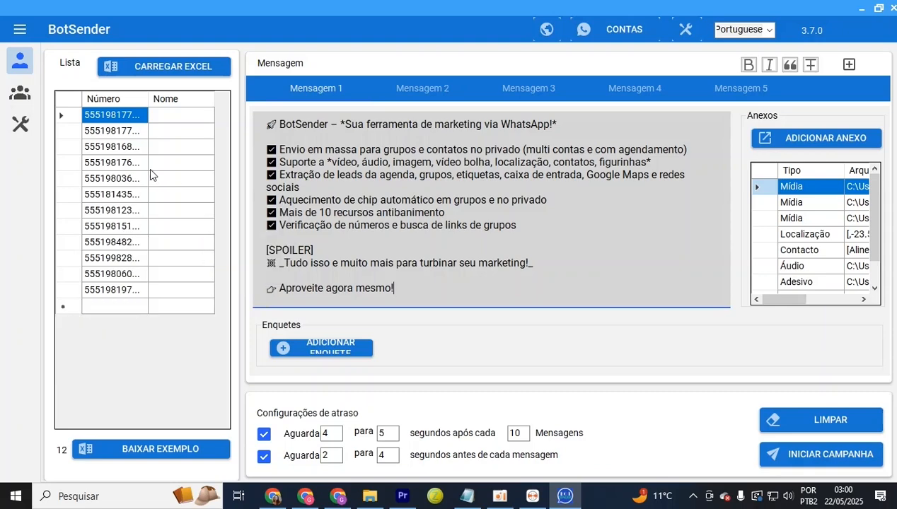
pyautogui.click(677, 28)
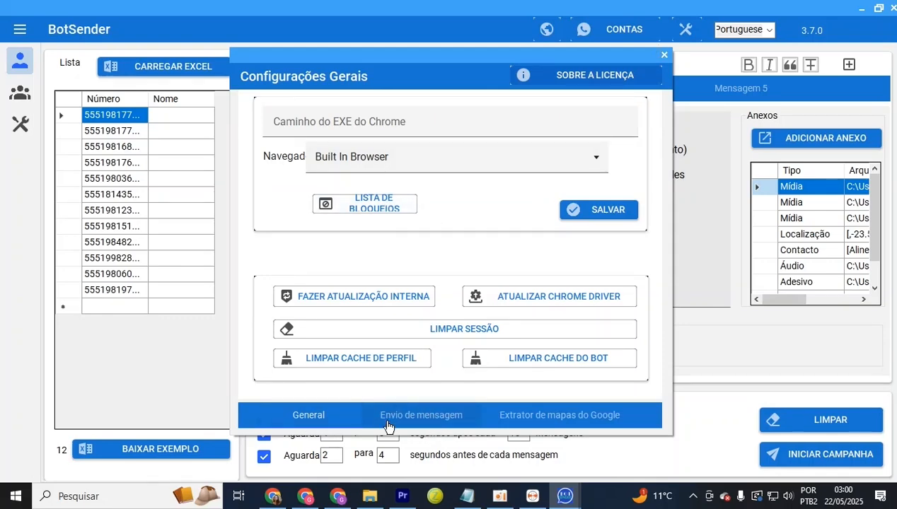
pyautogui.click(447, 423)
pyautogui.click(514, 425)
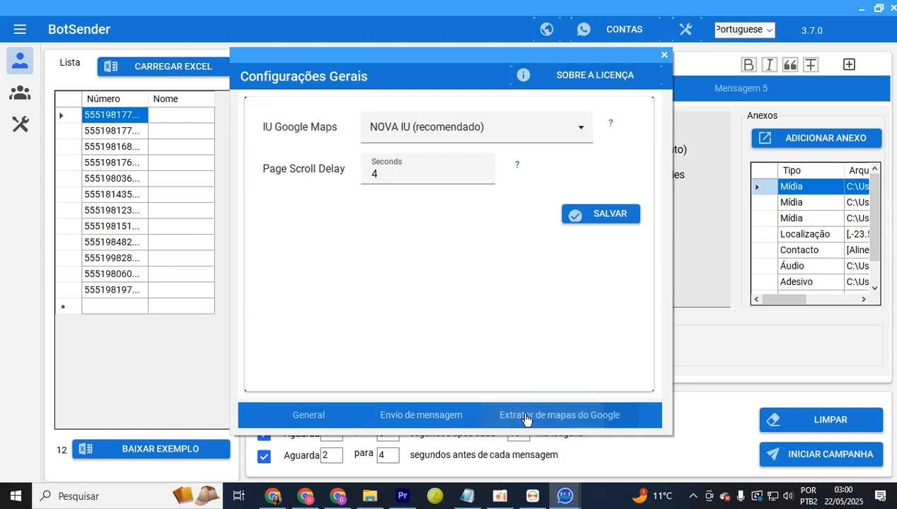
pyautogui.click(417, 423)
pyautogui.click(352, 423)
pyautogui.click(433, 420)
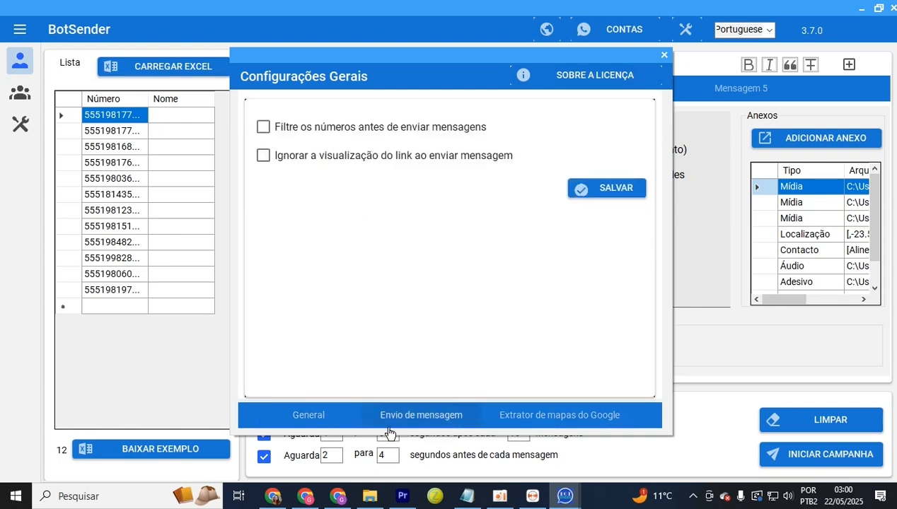
pyautogui.click(263, 131)
pyautogui.click(609, 189)
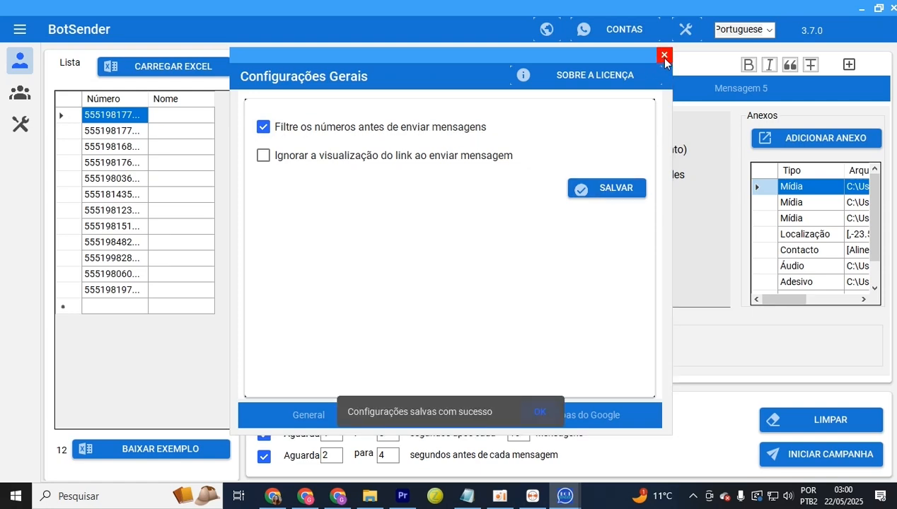
pyautogui.click(663, 55)
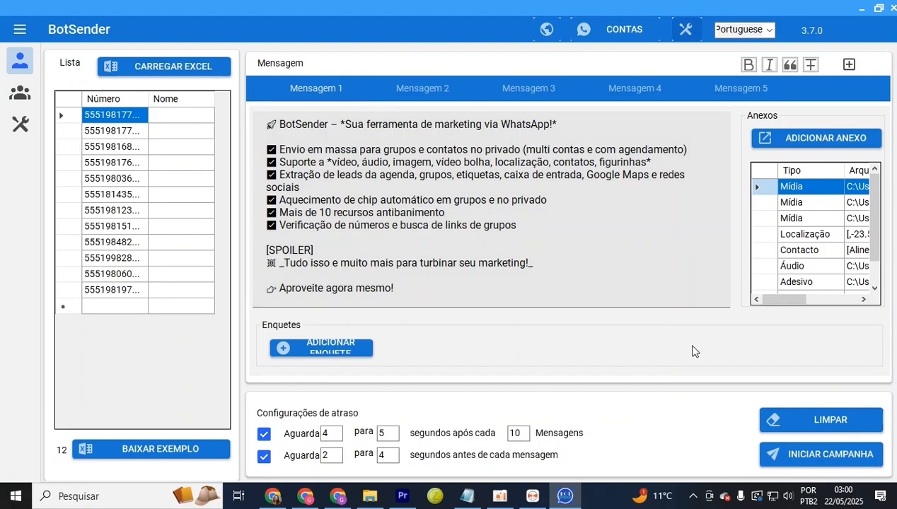
# Schedule campanha 01 Clone for 2025/05/22 03:00 from account 6851 only
pyautogui.click(821, 455)
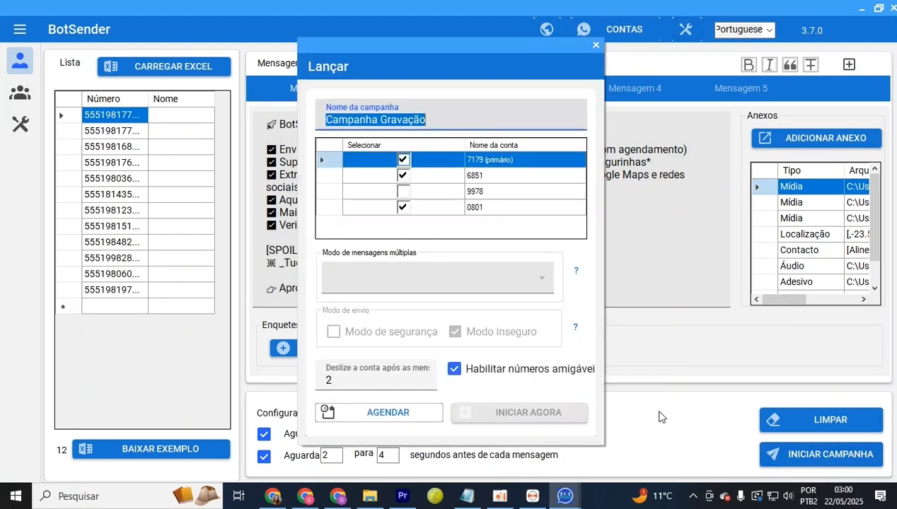
pyautogui.click(404, 159)
pyautogui.click(404, 207)
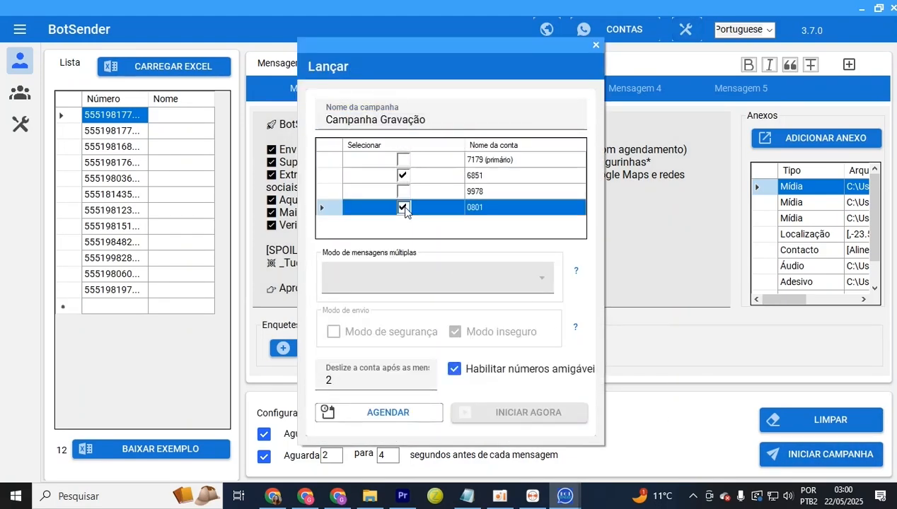
pyautogui.click(597, 47)
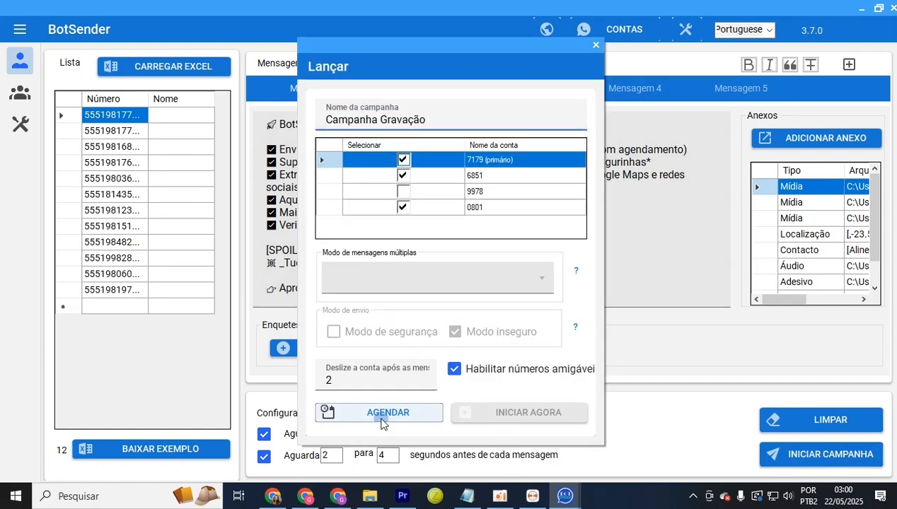
pyautogui.click(382, 417)
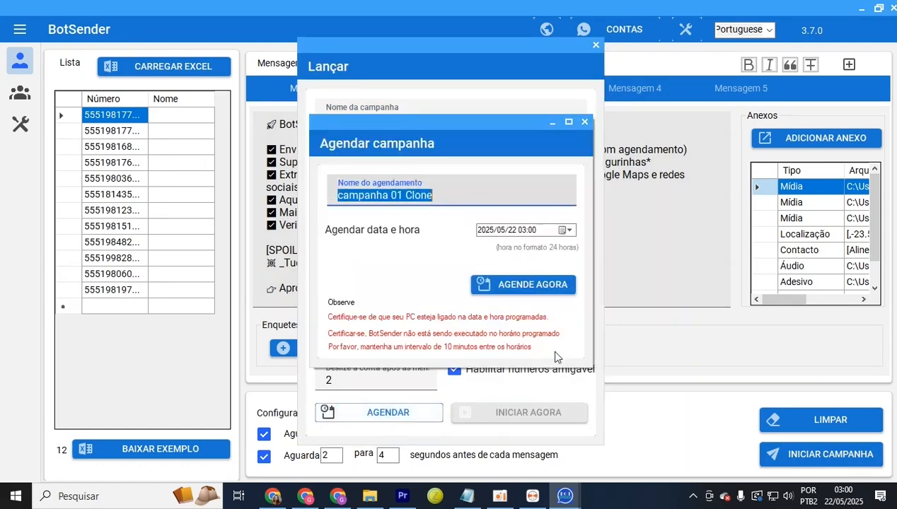
pyautogui.click(536, 285)
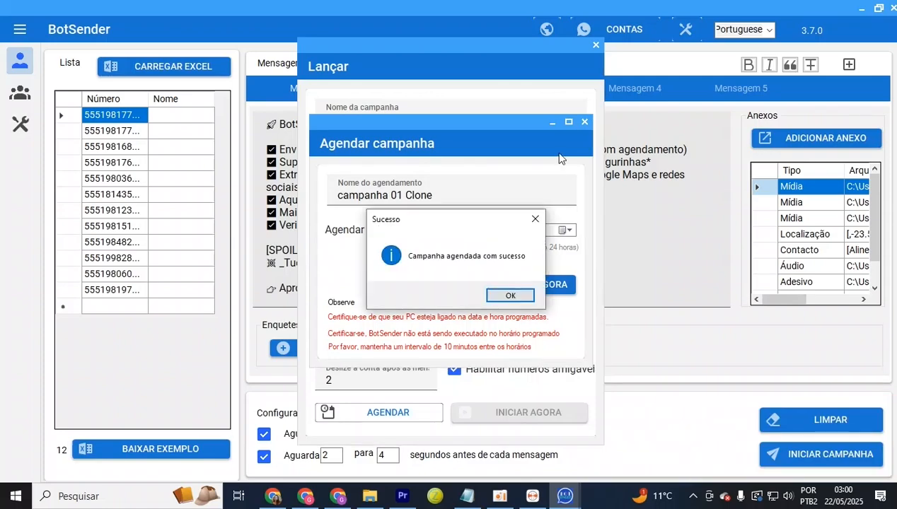
pyautogui.click(529, 297)
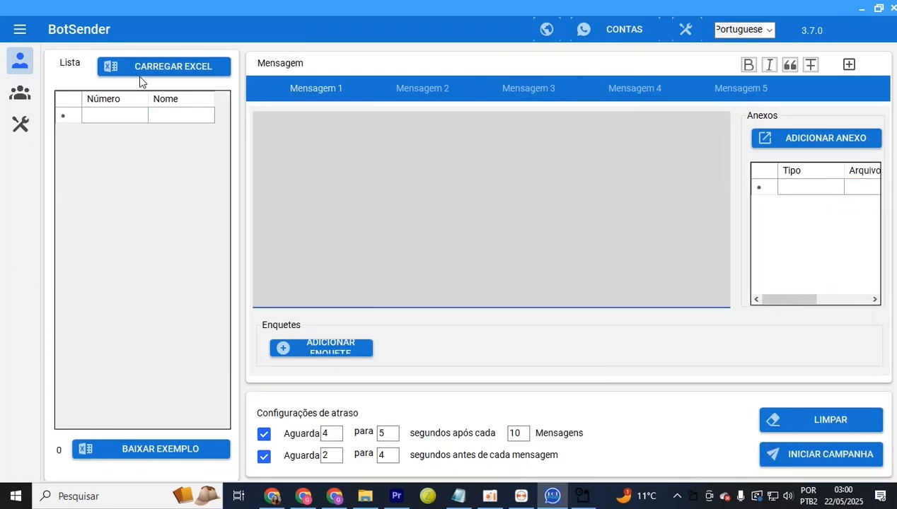
# Load numeros teste.xlsx, remove duplicate numbers, and write the message 'edfsfdgadgf'
pyautogui.click(174, 67)
pyautogui.doubleClick(217, 251)
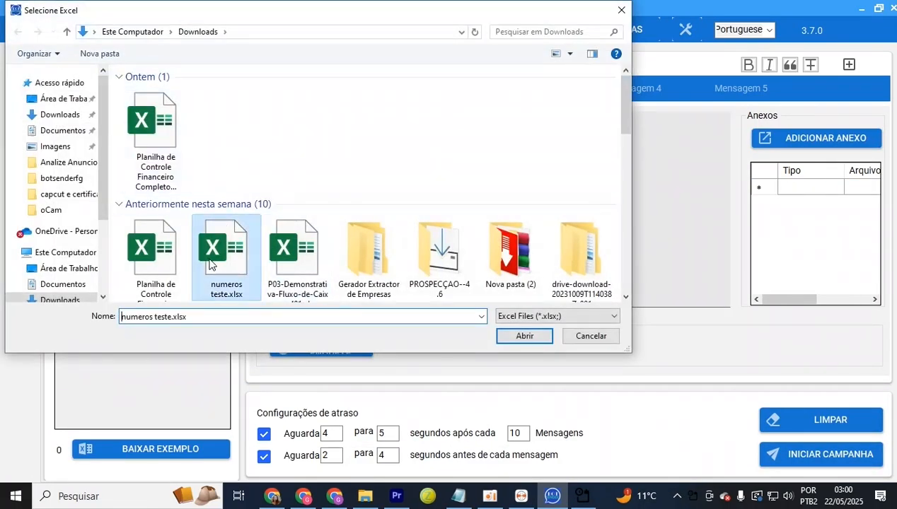
pyautogui.rightClick(124, 181)
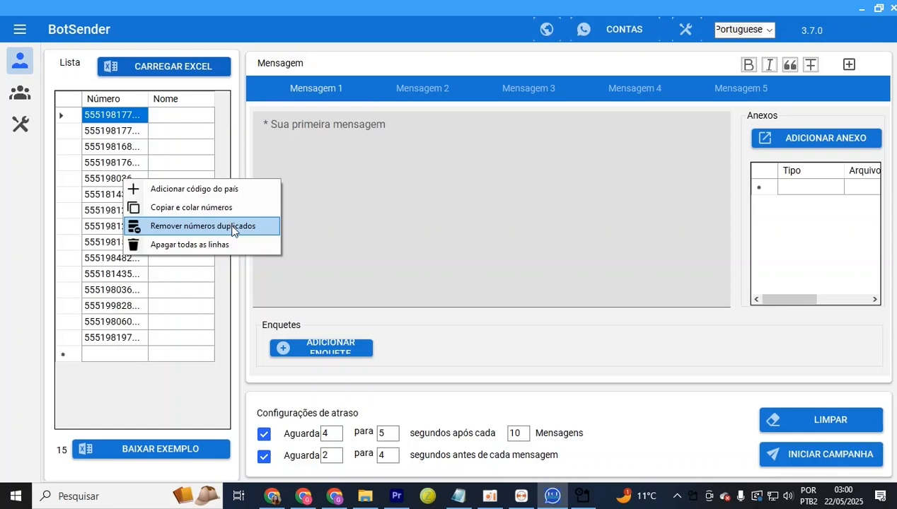
pyautogui.click(236, 226)
pyautogui.click(399, 218)
pyautogui.write('edfsfdgadgf')
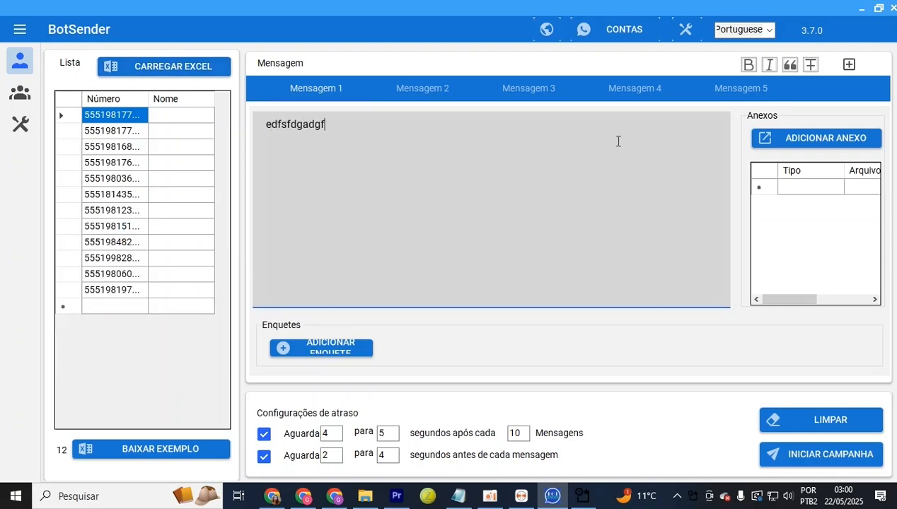
# Launch the campaign now with the second account and open its WhatsApp beside the progress window
pyautogui.click(786, 453)
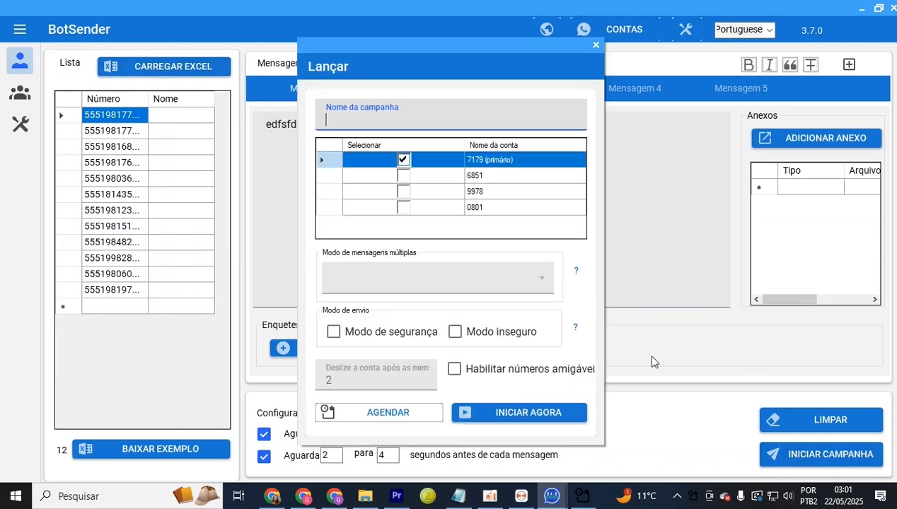
pyautogui.click(403, 176)
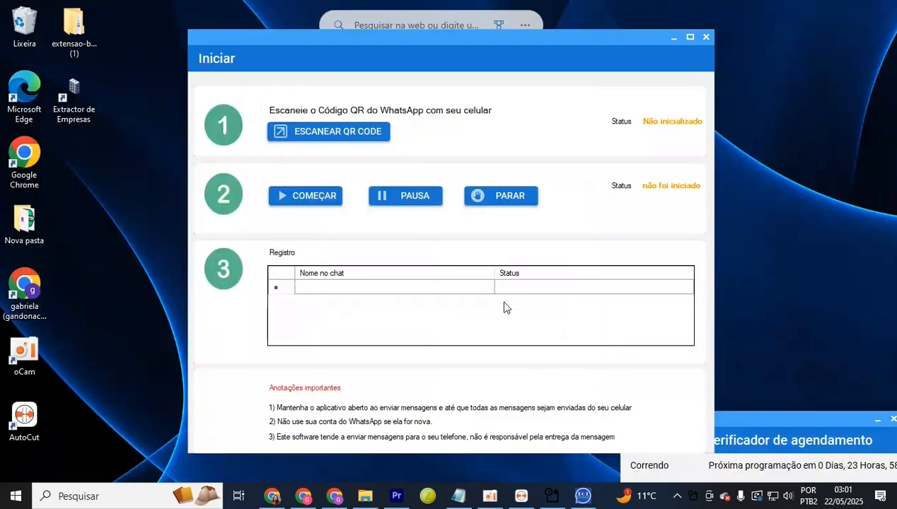
pyautogui.click(311, 134)
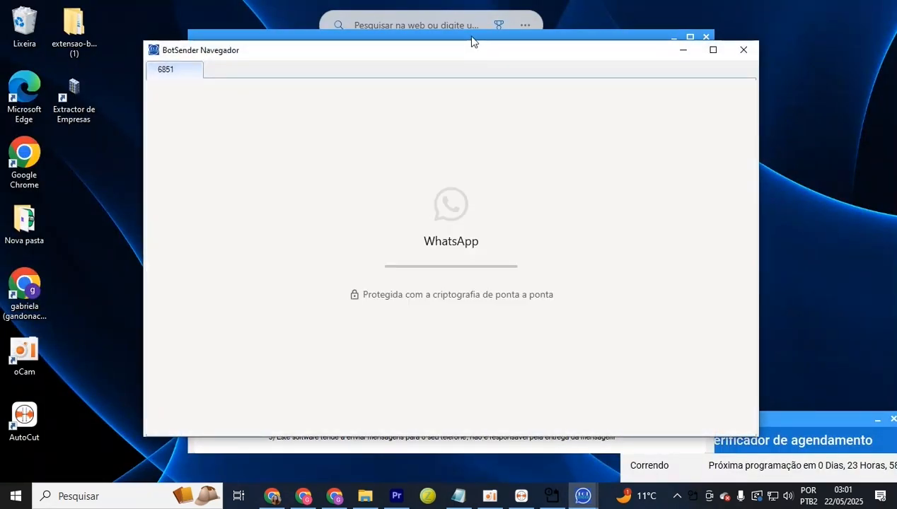
pyautogui.click(472, 36)
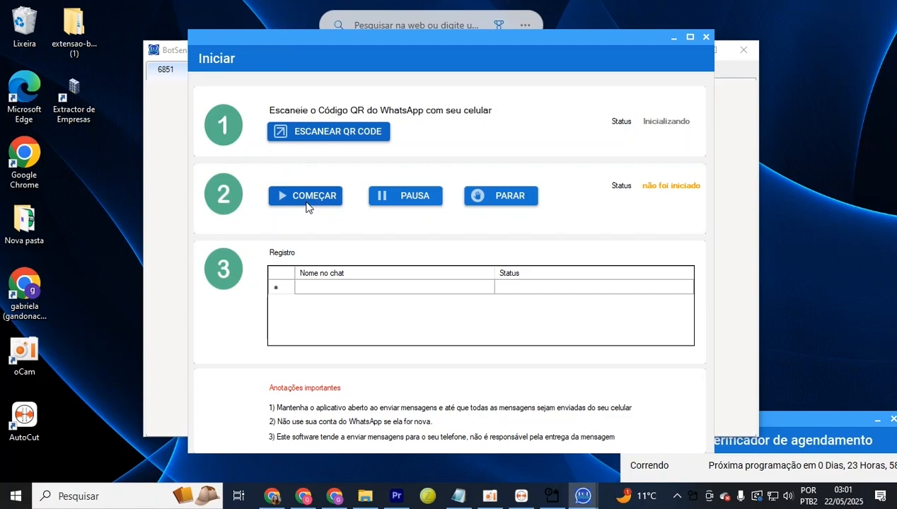
pyautogui.moveTo(465, 39); pyautogui.dragTo(614, 39)
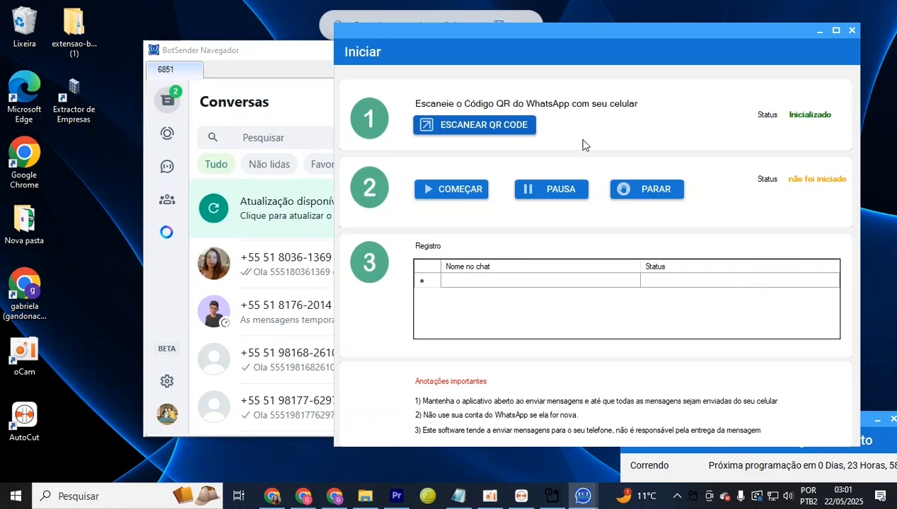
# Start sending, pause, then stop to get the report of 1 success and 11 failures
pyautogui.click(467, 189)
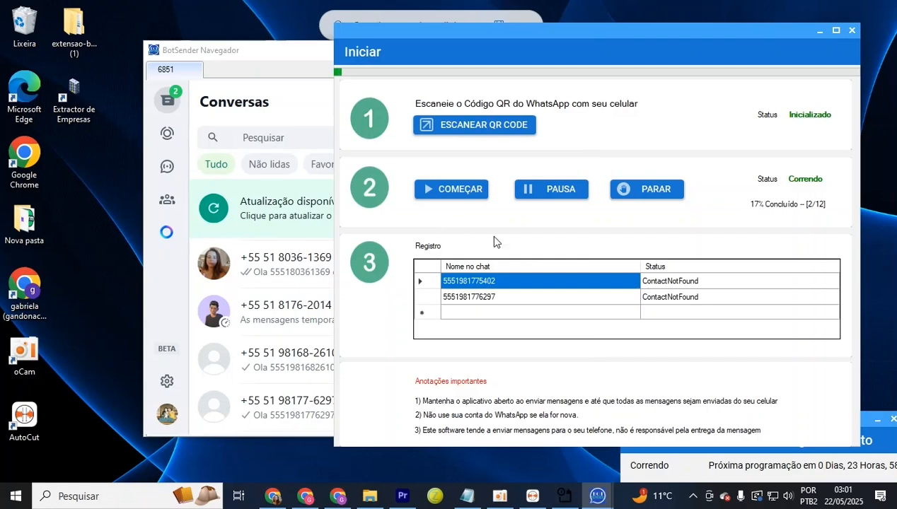
pyautogui.click(571, 190)
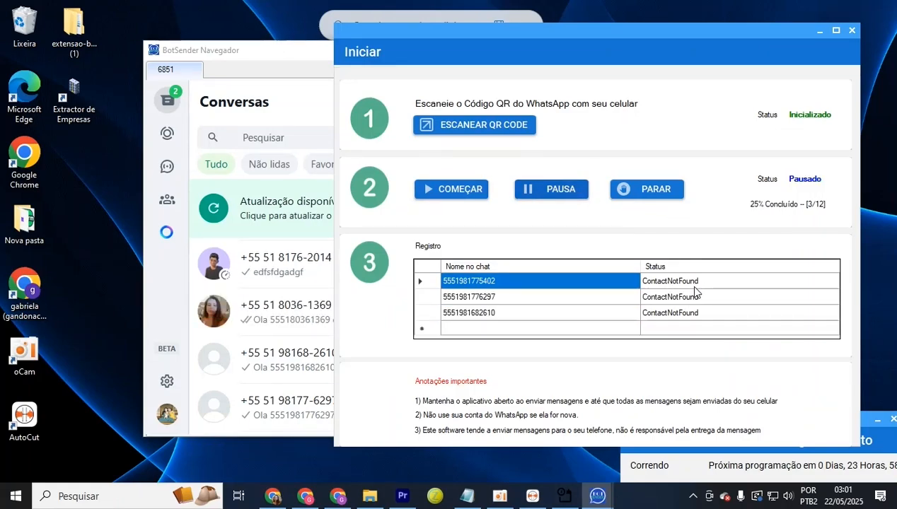
pyautogui.click(646, 193)
pyautogui.click(824, 13)
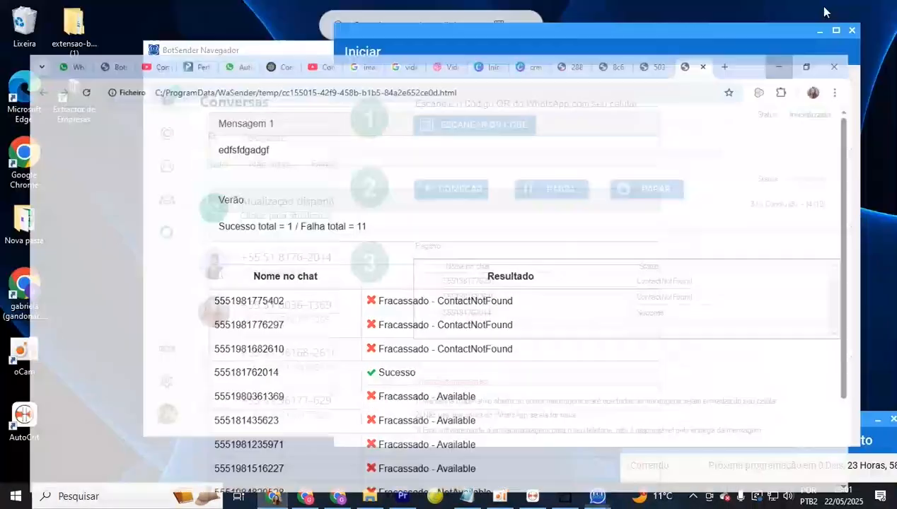